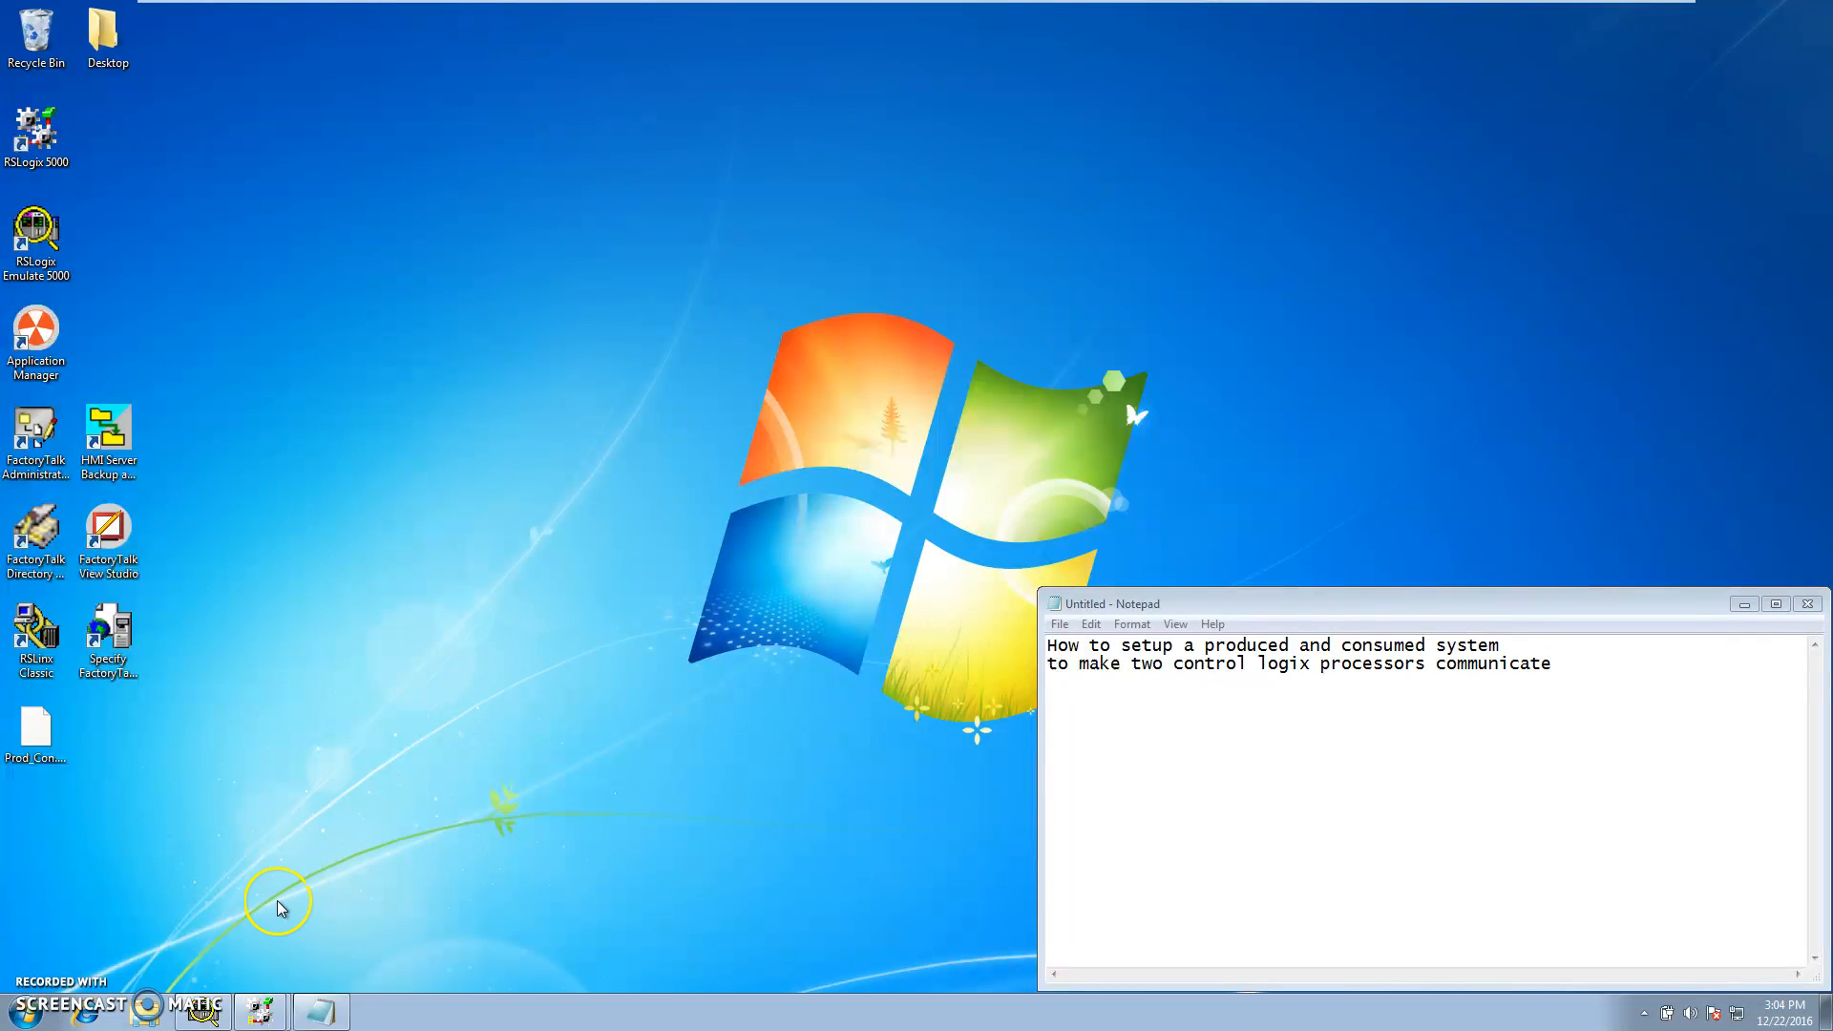
# Bring up the Emulate 5000 chassis monitor and arrange the Produced_Consumed_P1 and Produced_Consumed_P2 projects side by side
pyautogui.click(203, 1010)
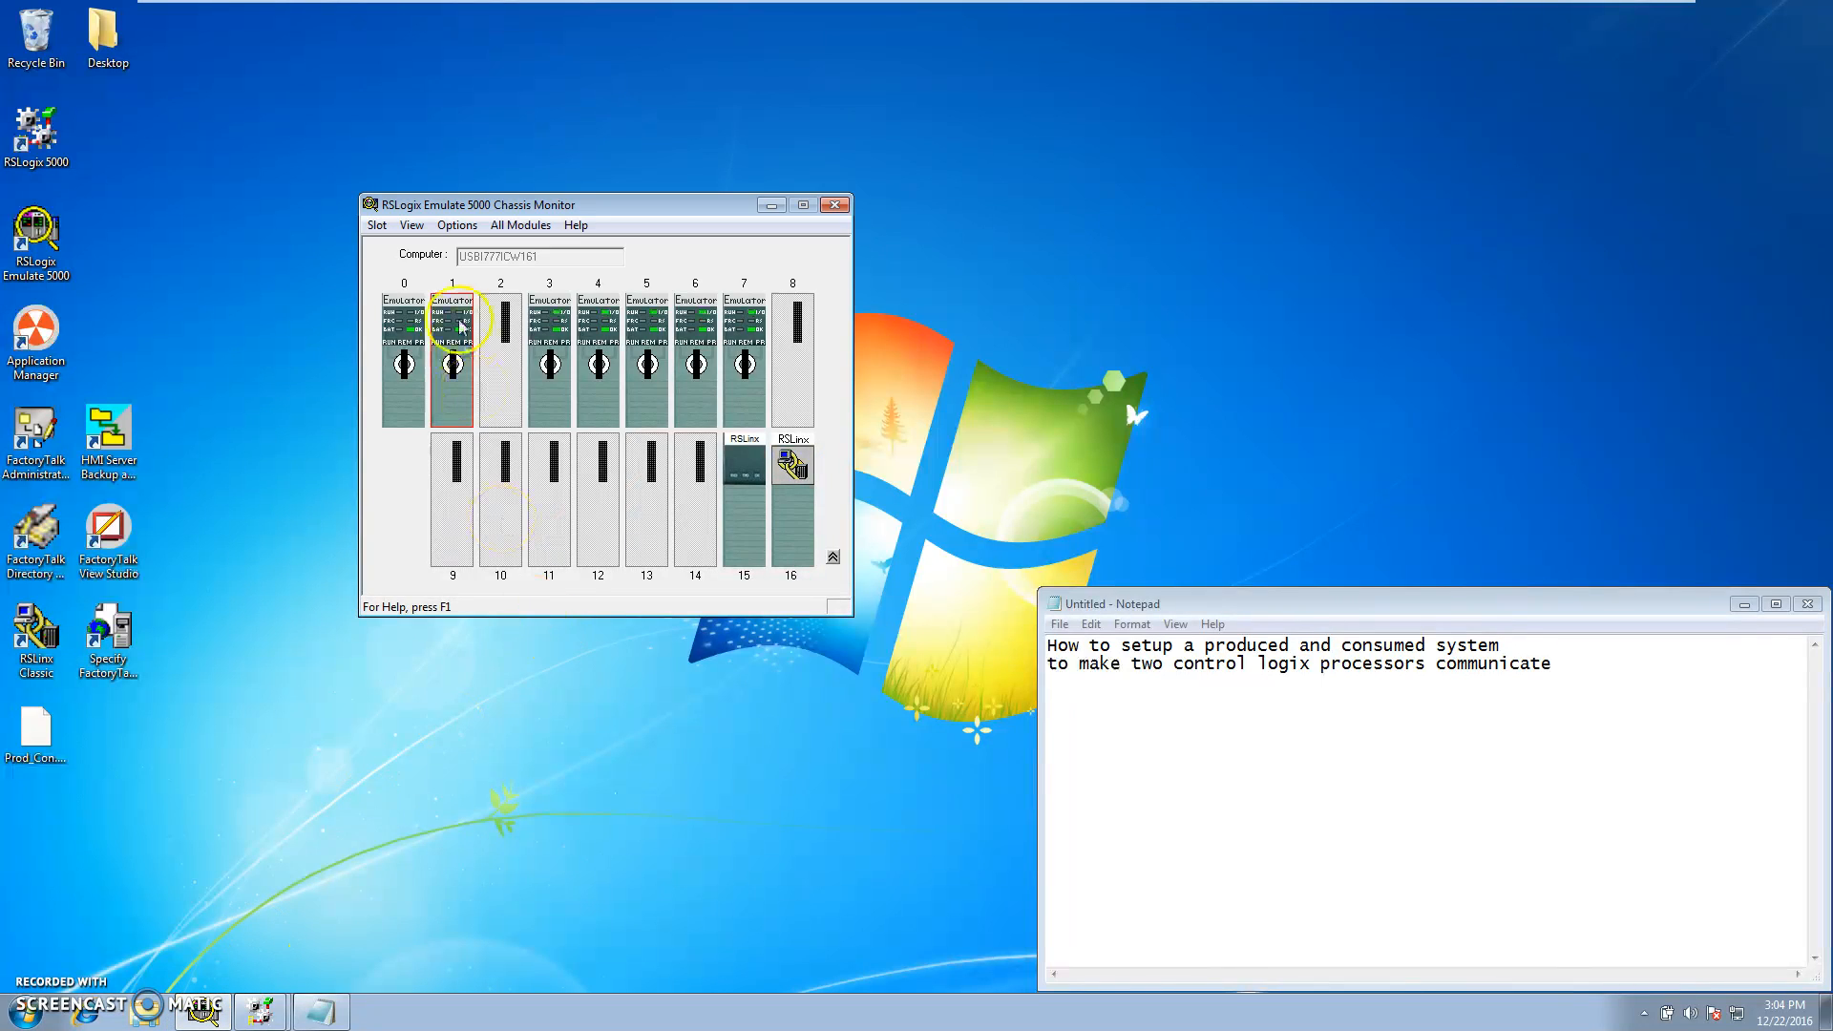
pyautogui.moveTo(406, 325)
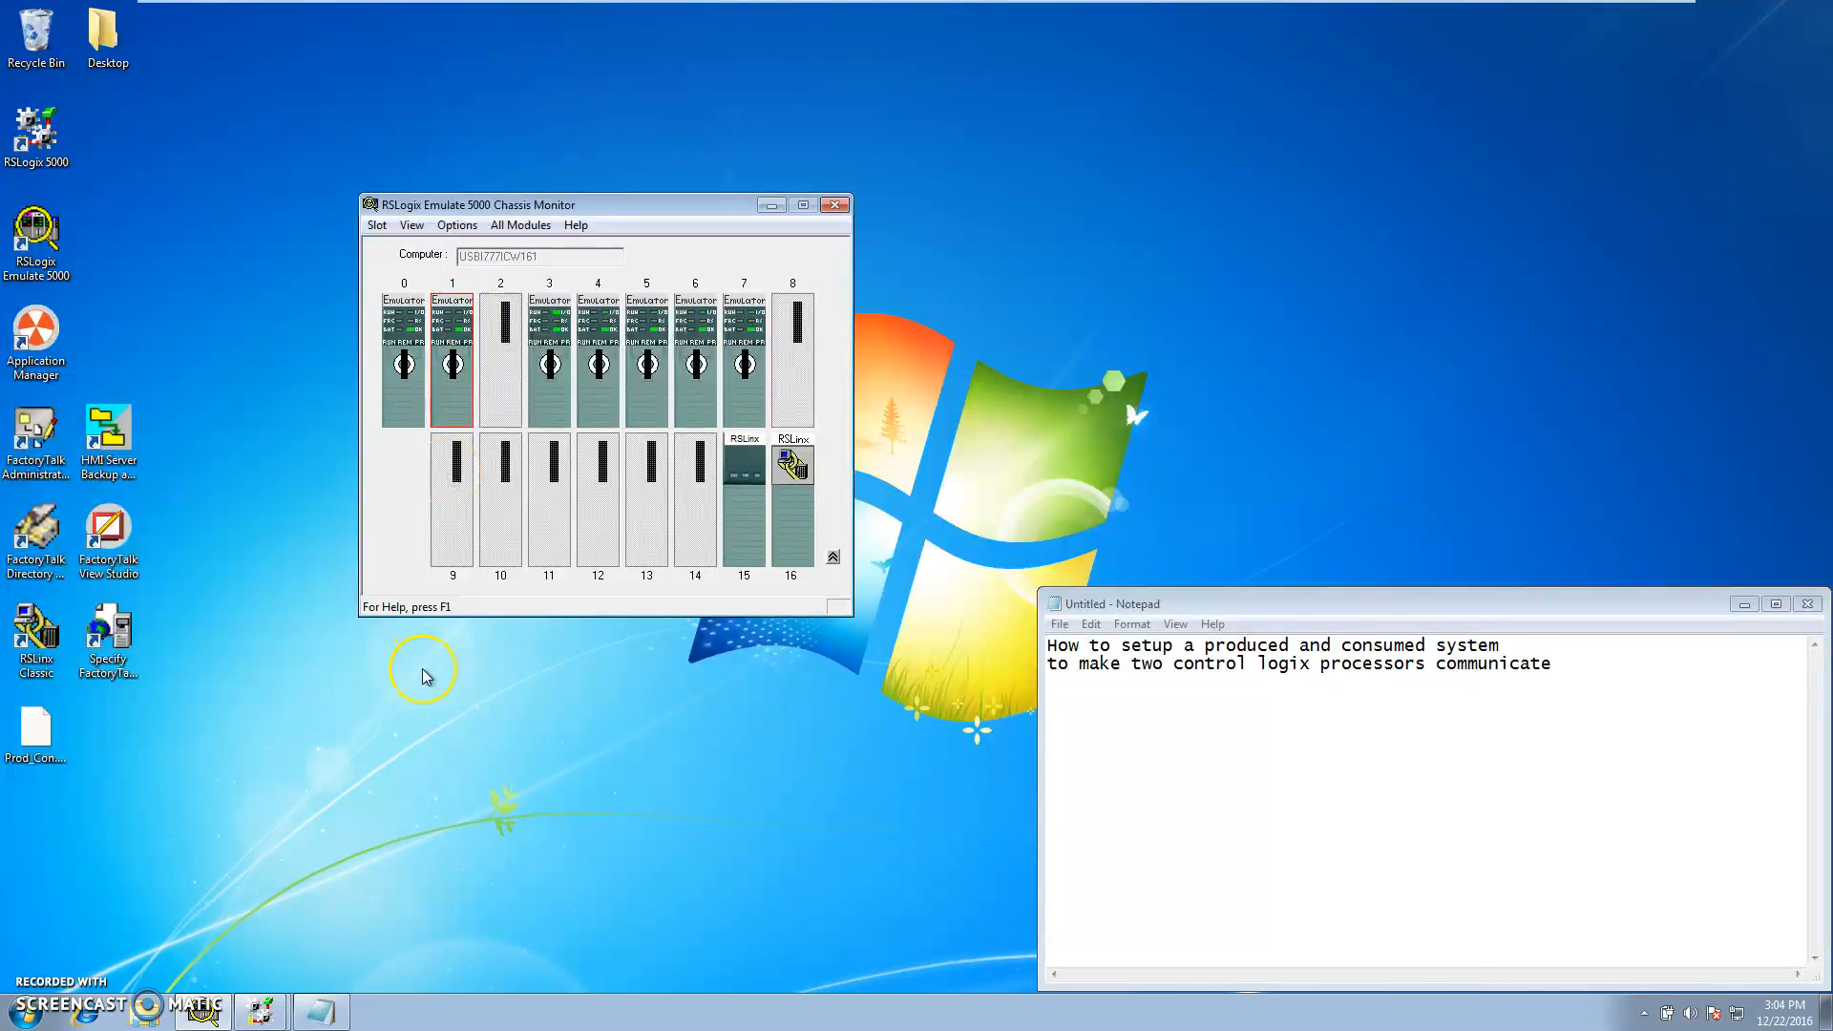
pyautogui.click(271, 1011)
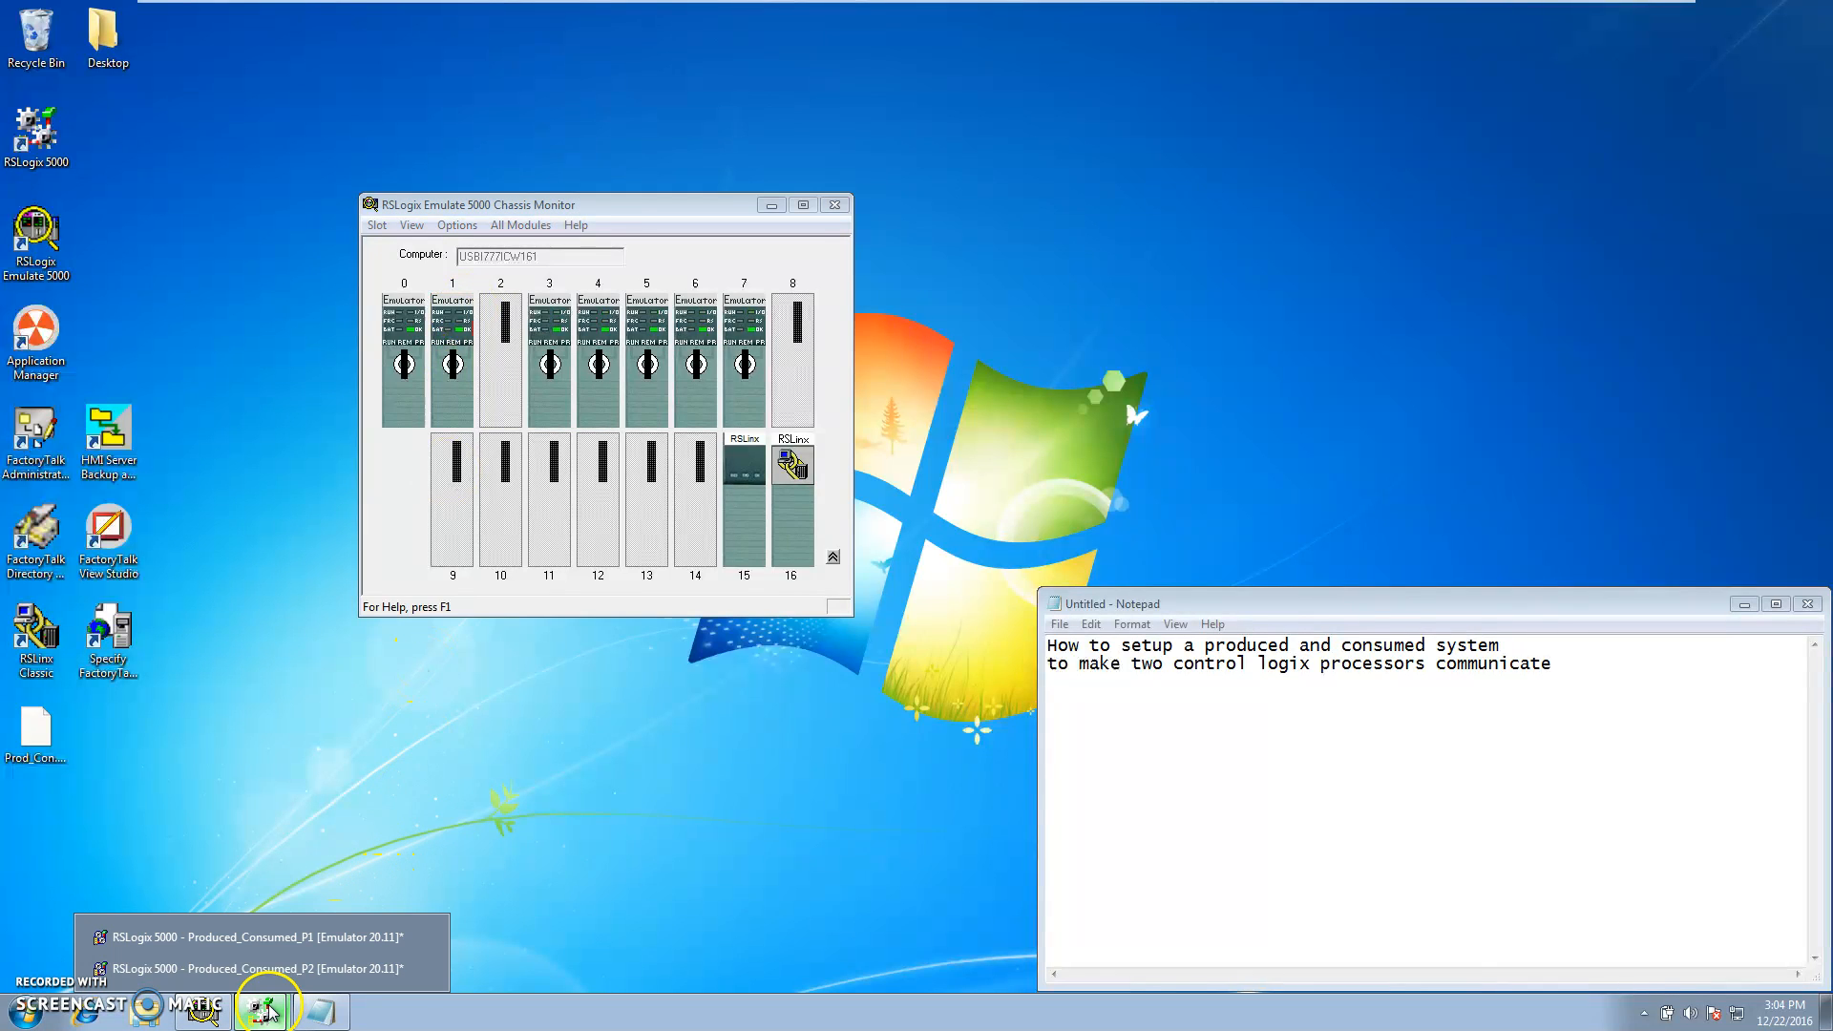
pyautogui.click(258, 938)
pyautogui.click(262, 1011)
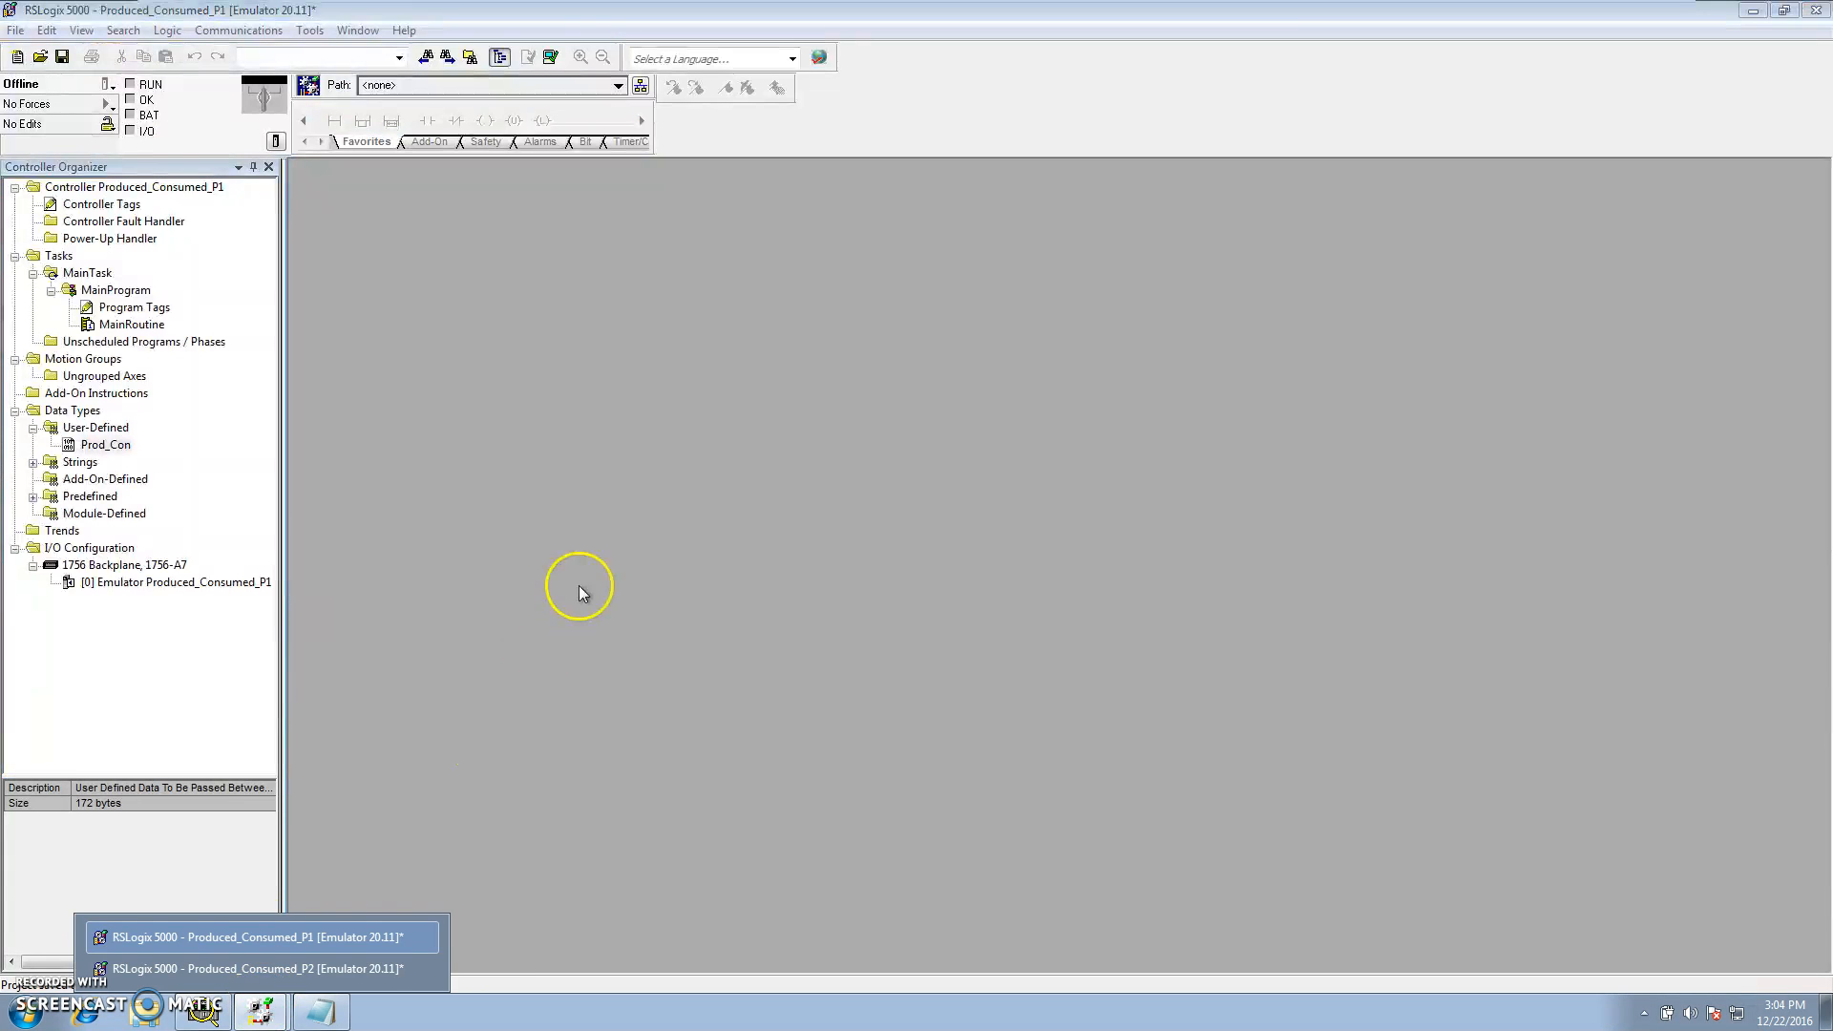
pyautogui.click(371, 969)
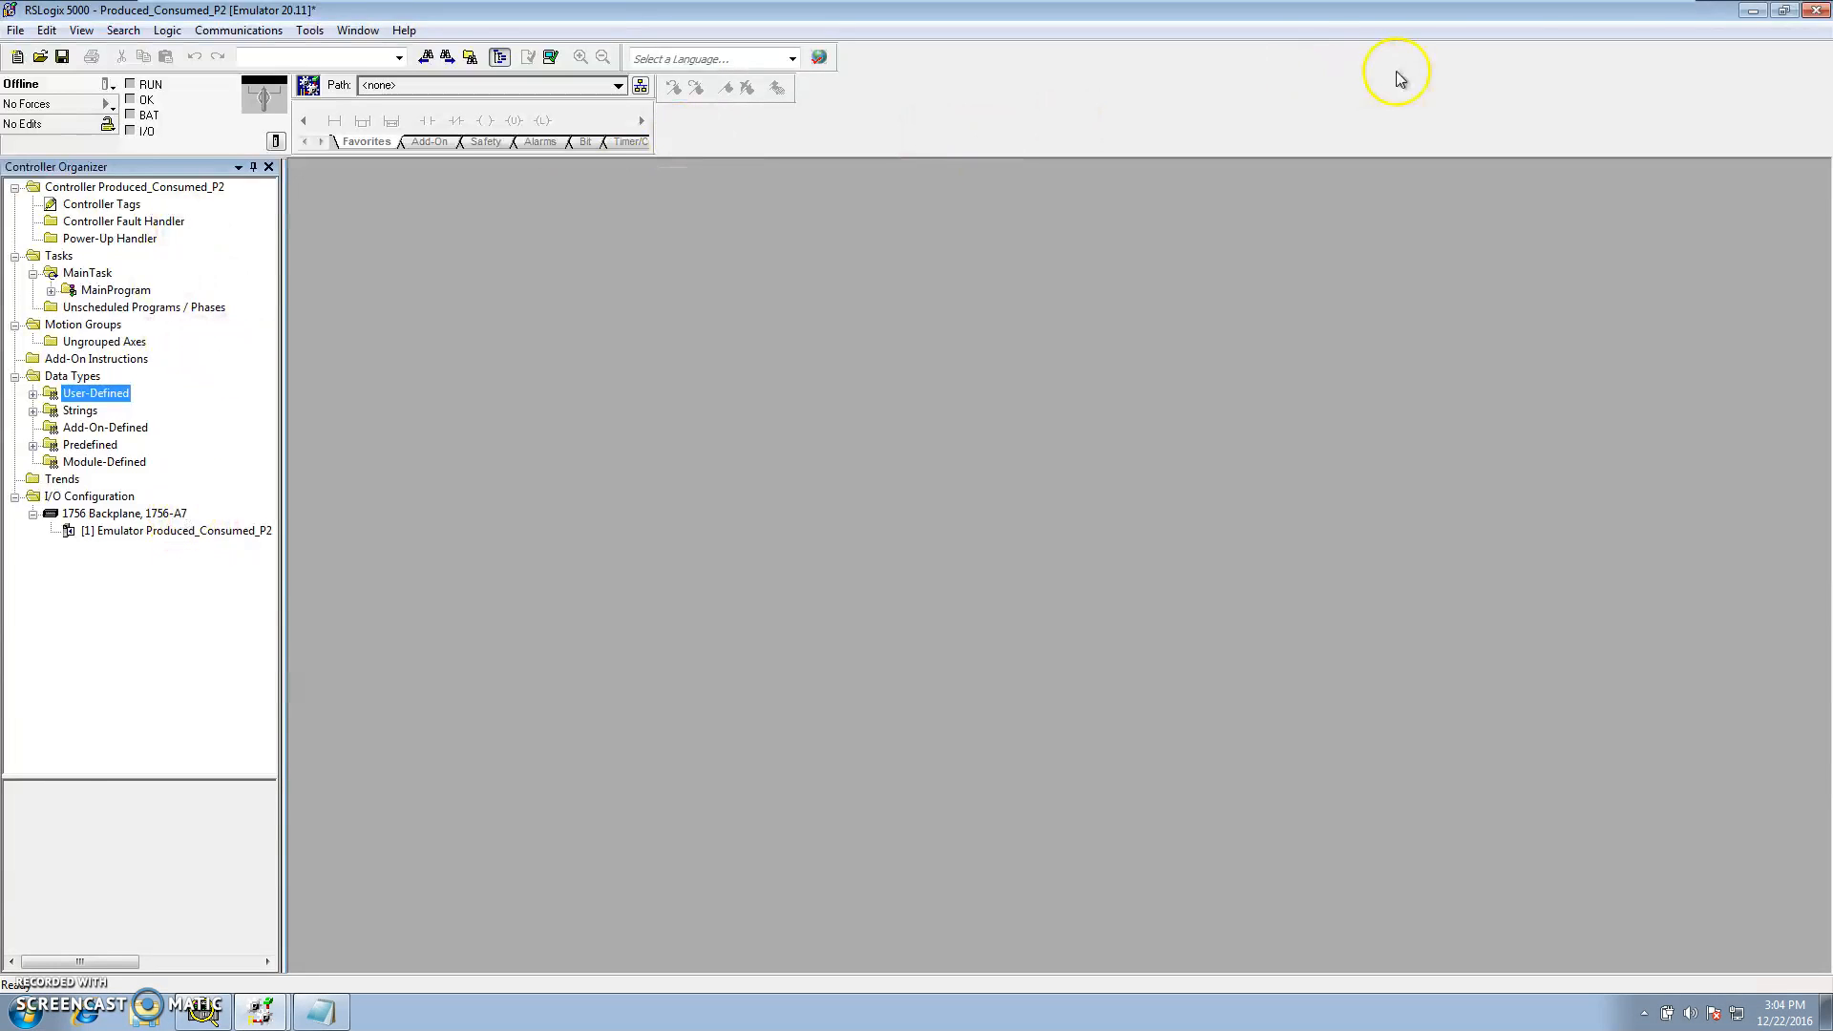
pyautogui.click(1783, 12)
pyautogui.moveTo(1044, 186); pyautogui.dragTo(1429, 208)
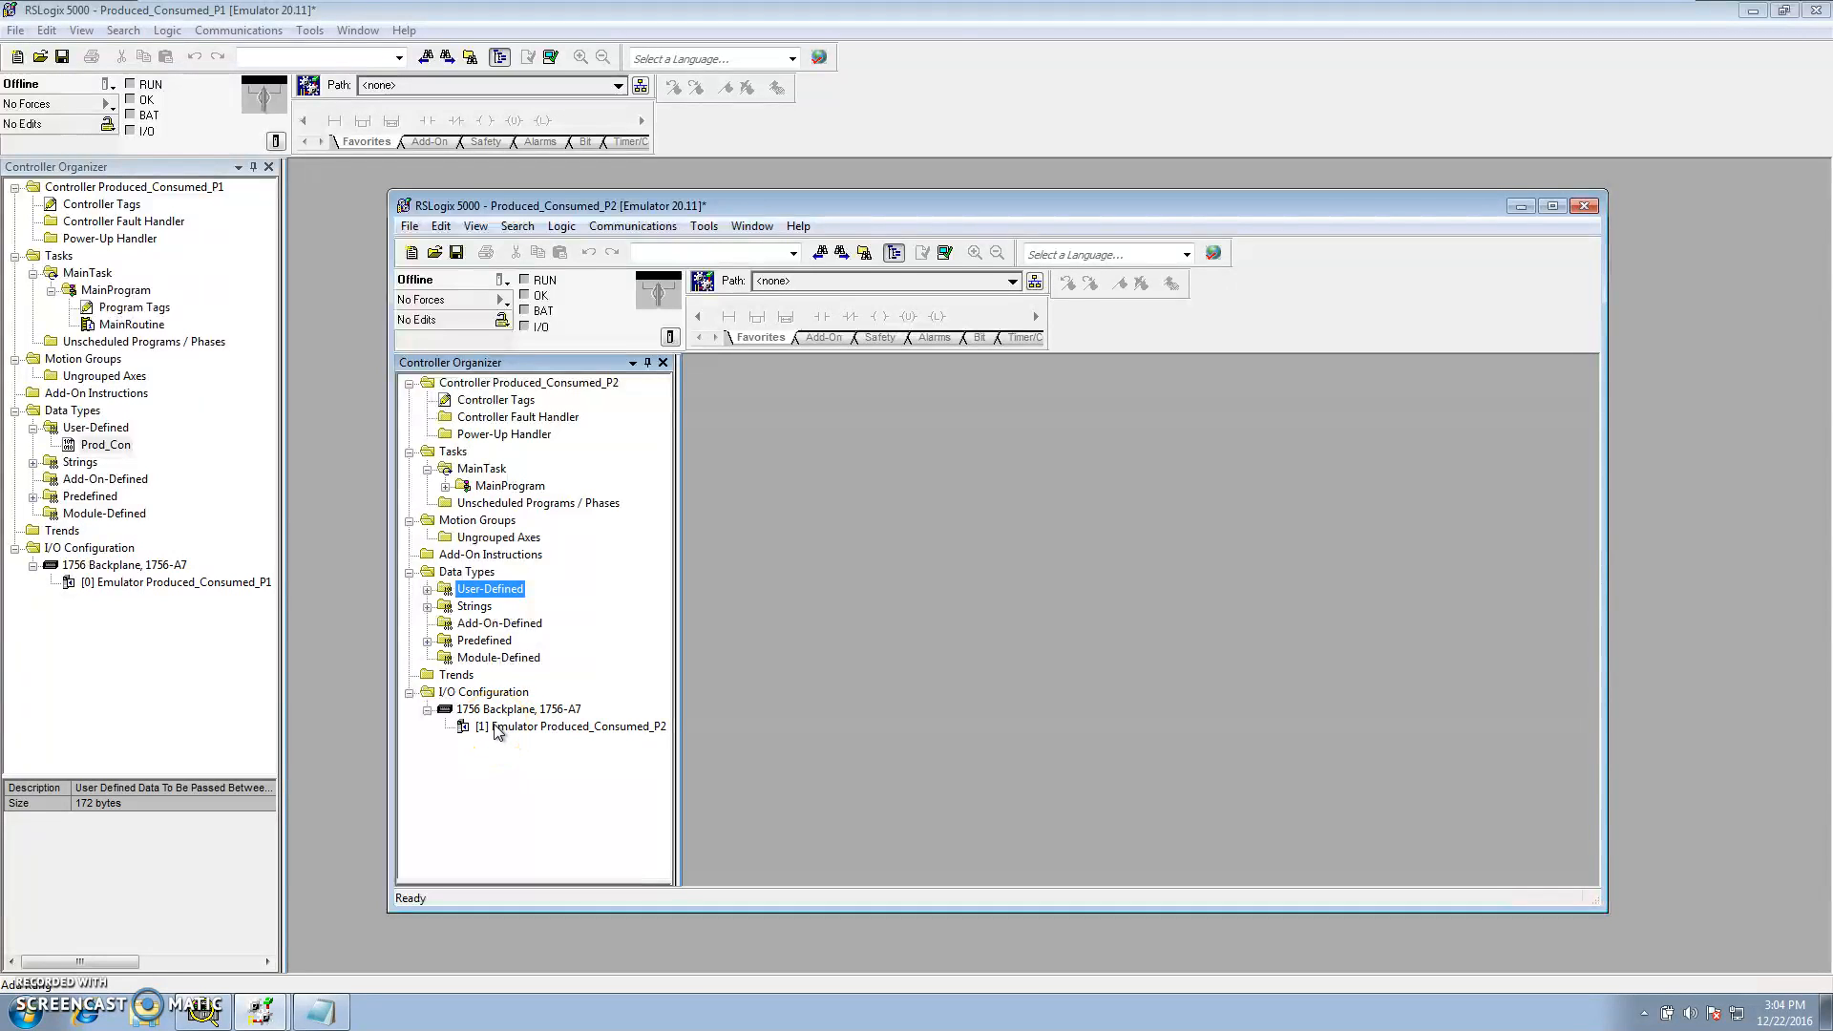
pyautogui.click(153, 585)
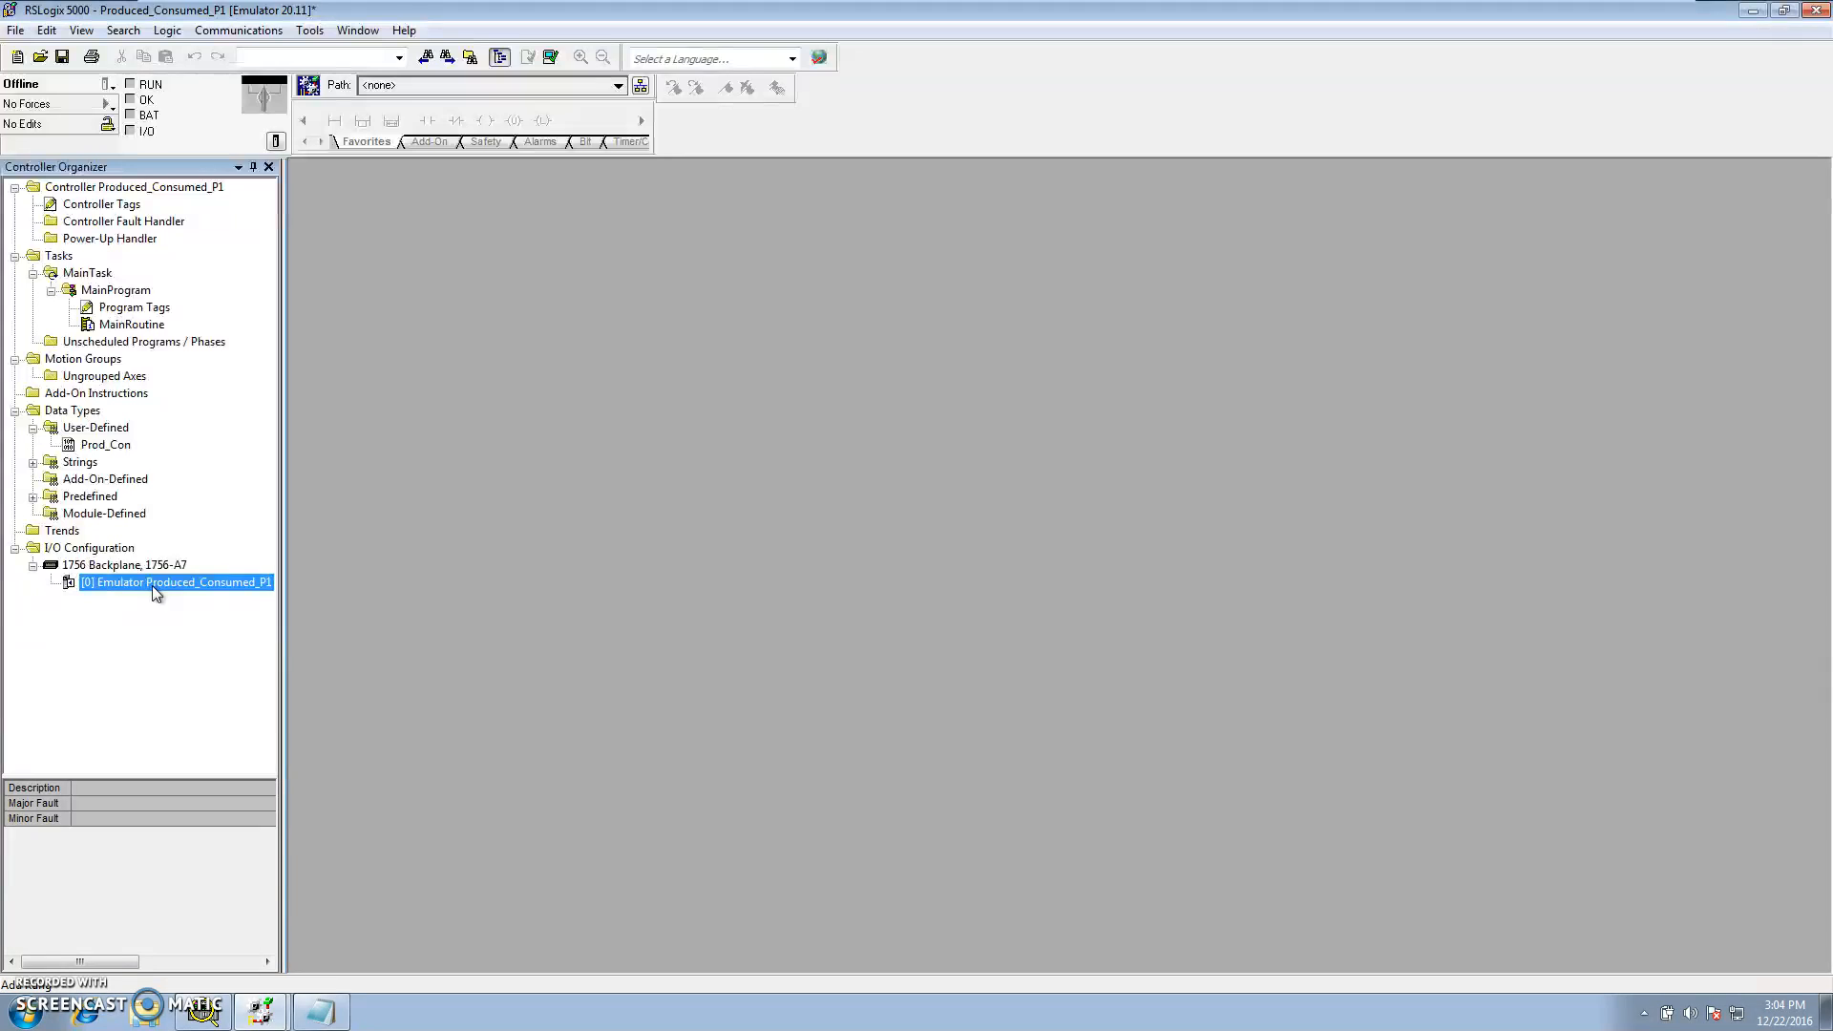
# Open and close the 1756 Backplane properties in the P1 project
pyautogui.click(139, 565)
pyautogui.rightClick(138, 566)
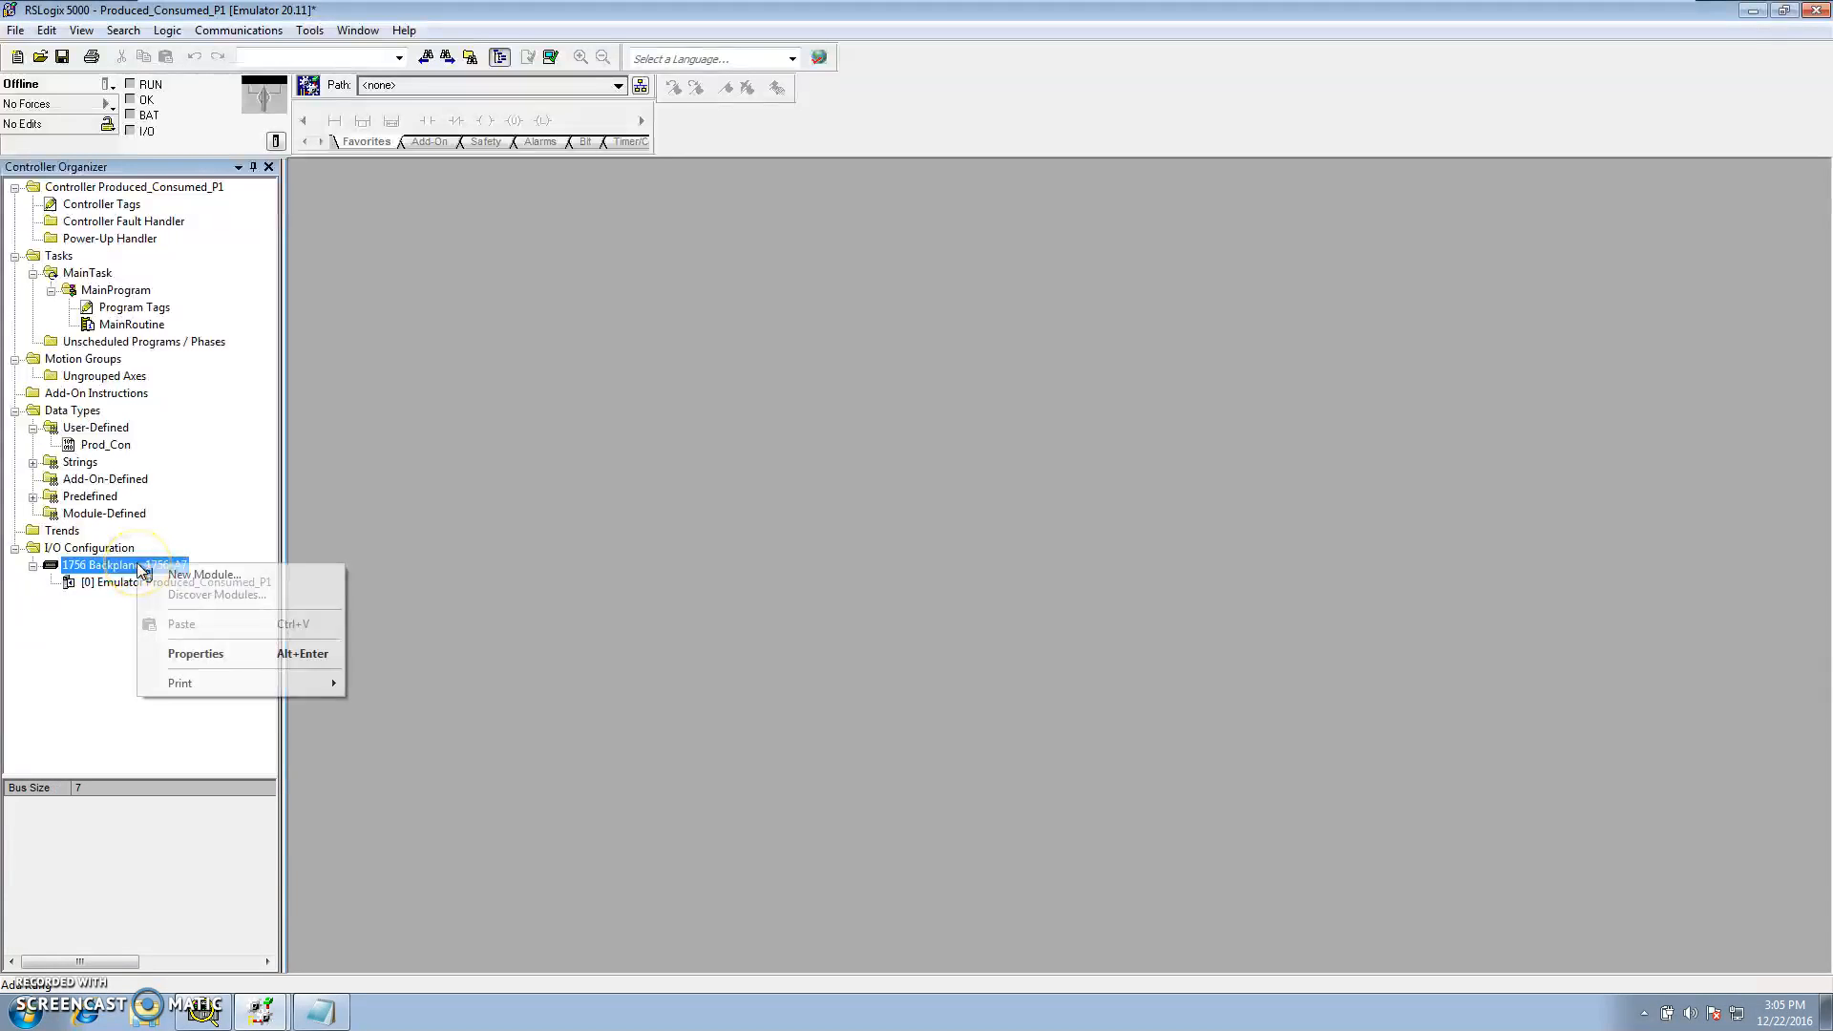
pyautogui.click(188, 659)
pyautogui.click(700, 643)
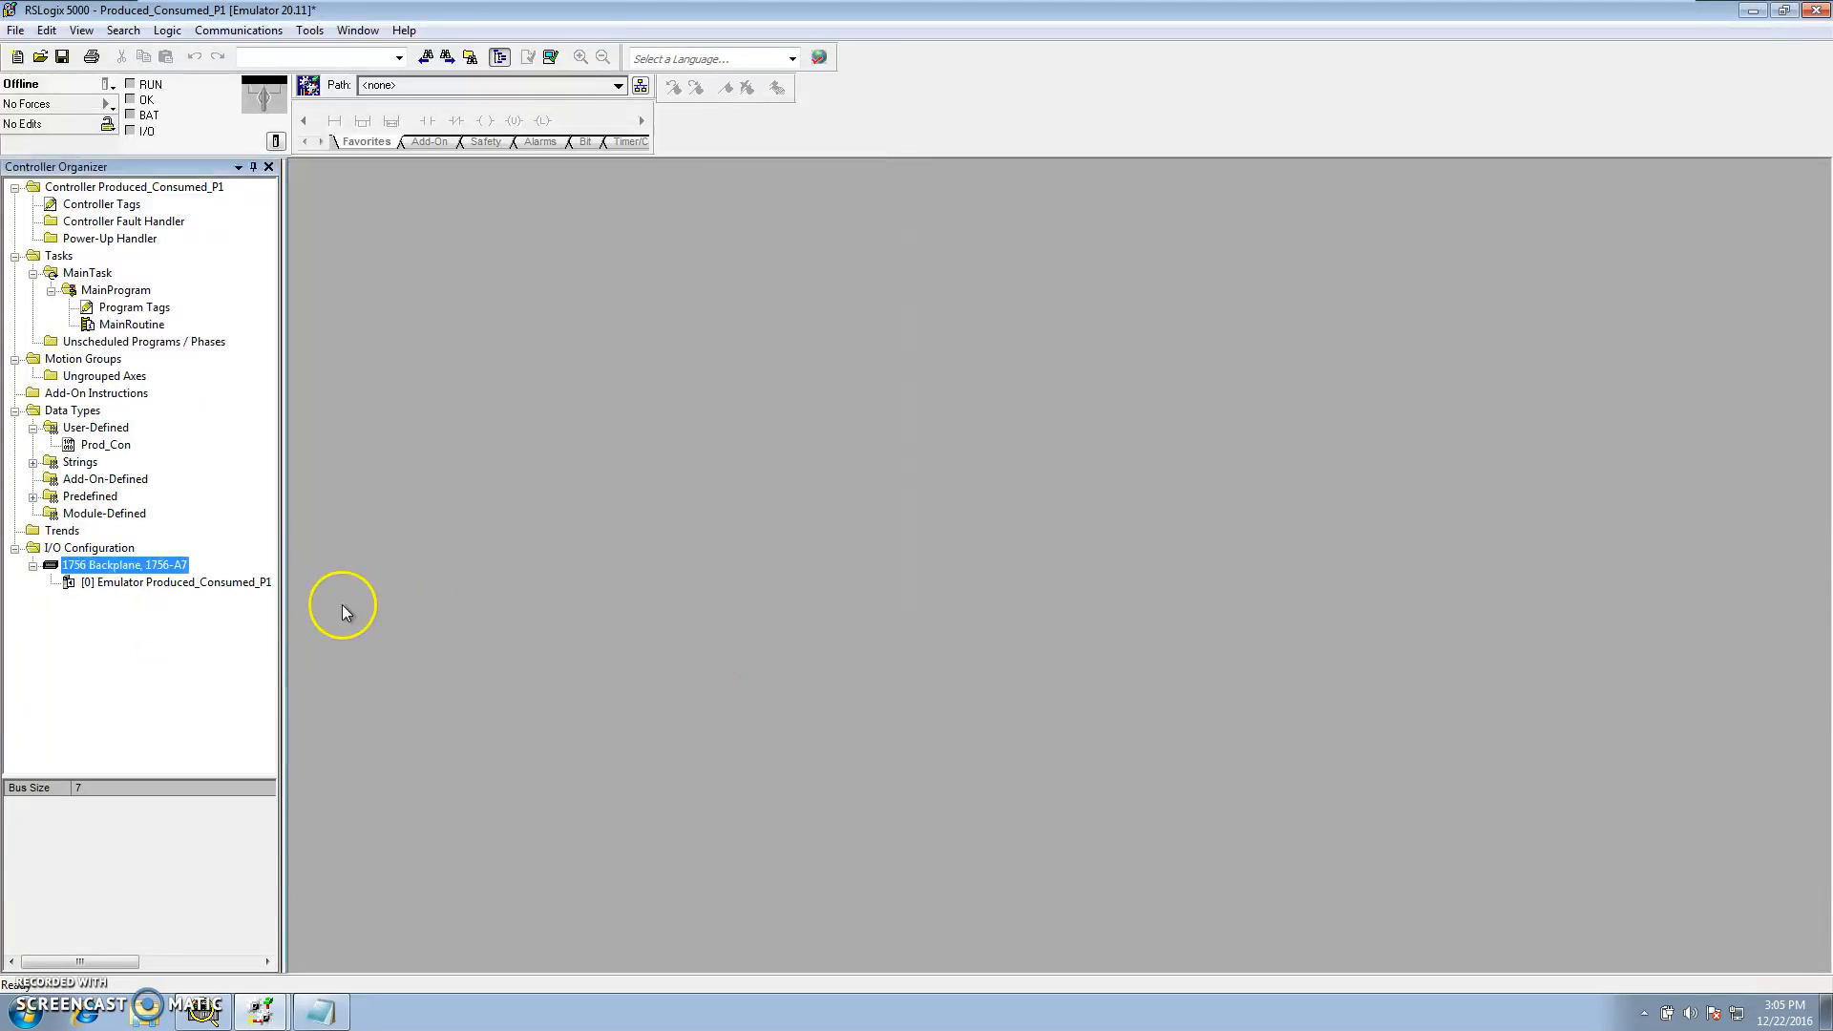
# Add a new RSLogix Emulate 5000 Controller module to the P1 backplane, filtered to controllers, at major revision 20
pyautogui.rightClick(126, 570)
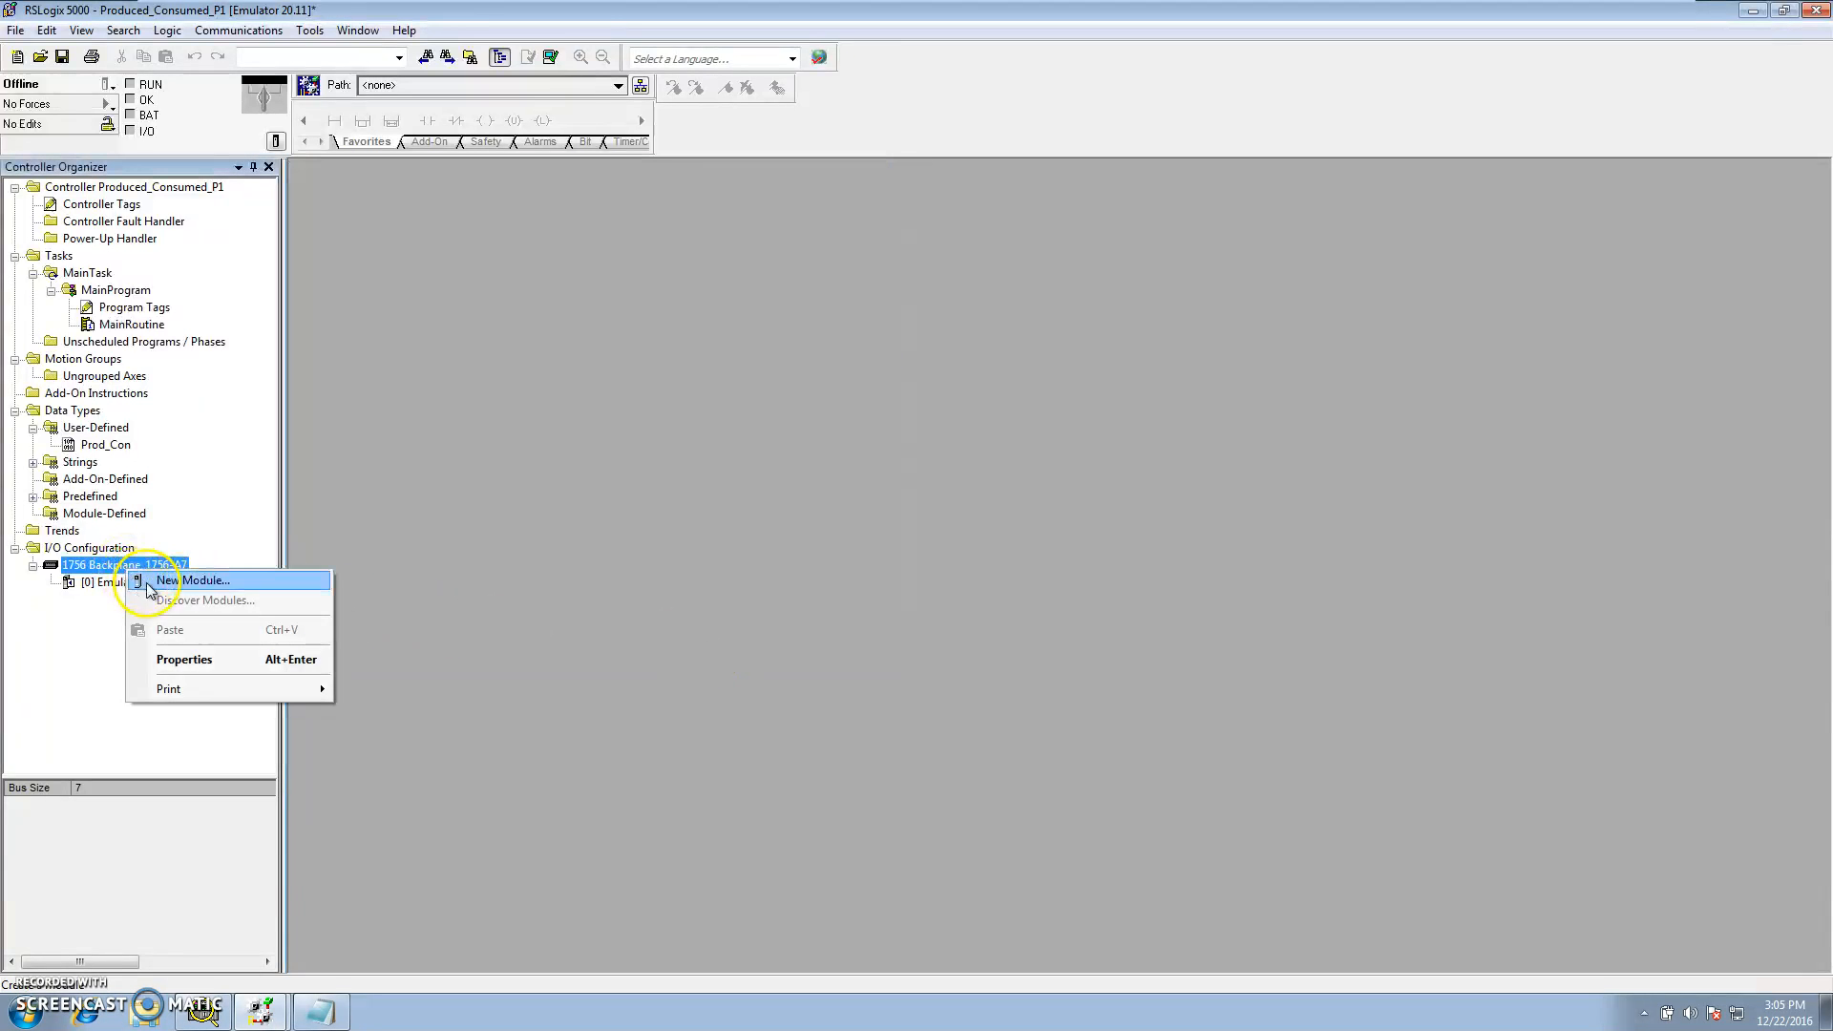
pyautogui.click(150, 582)
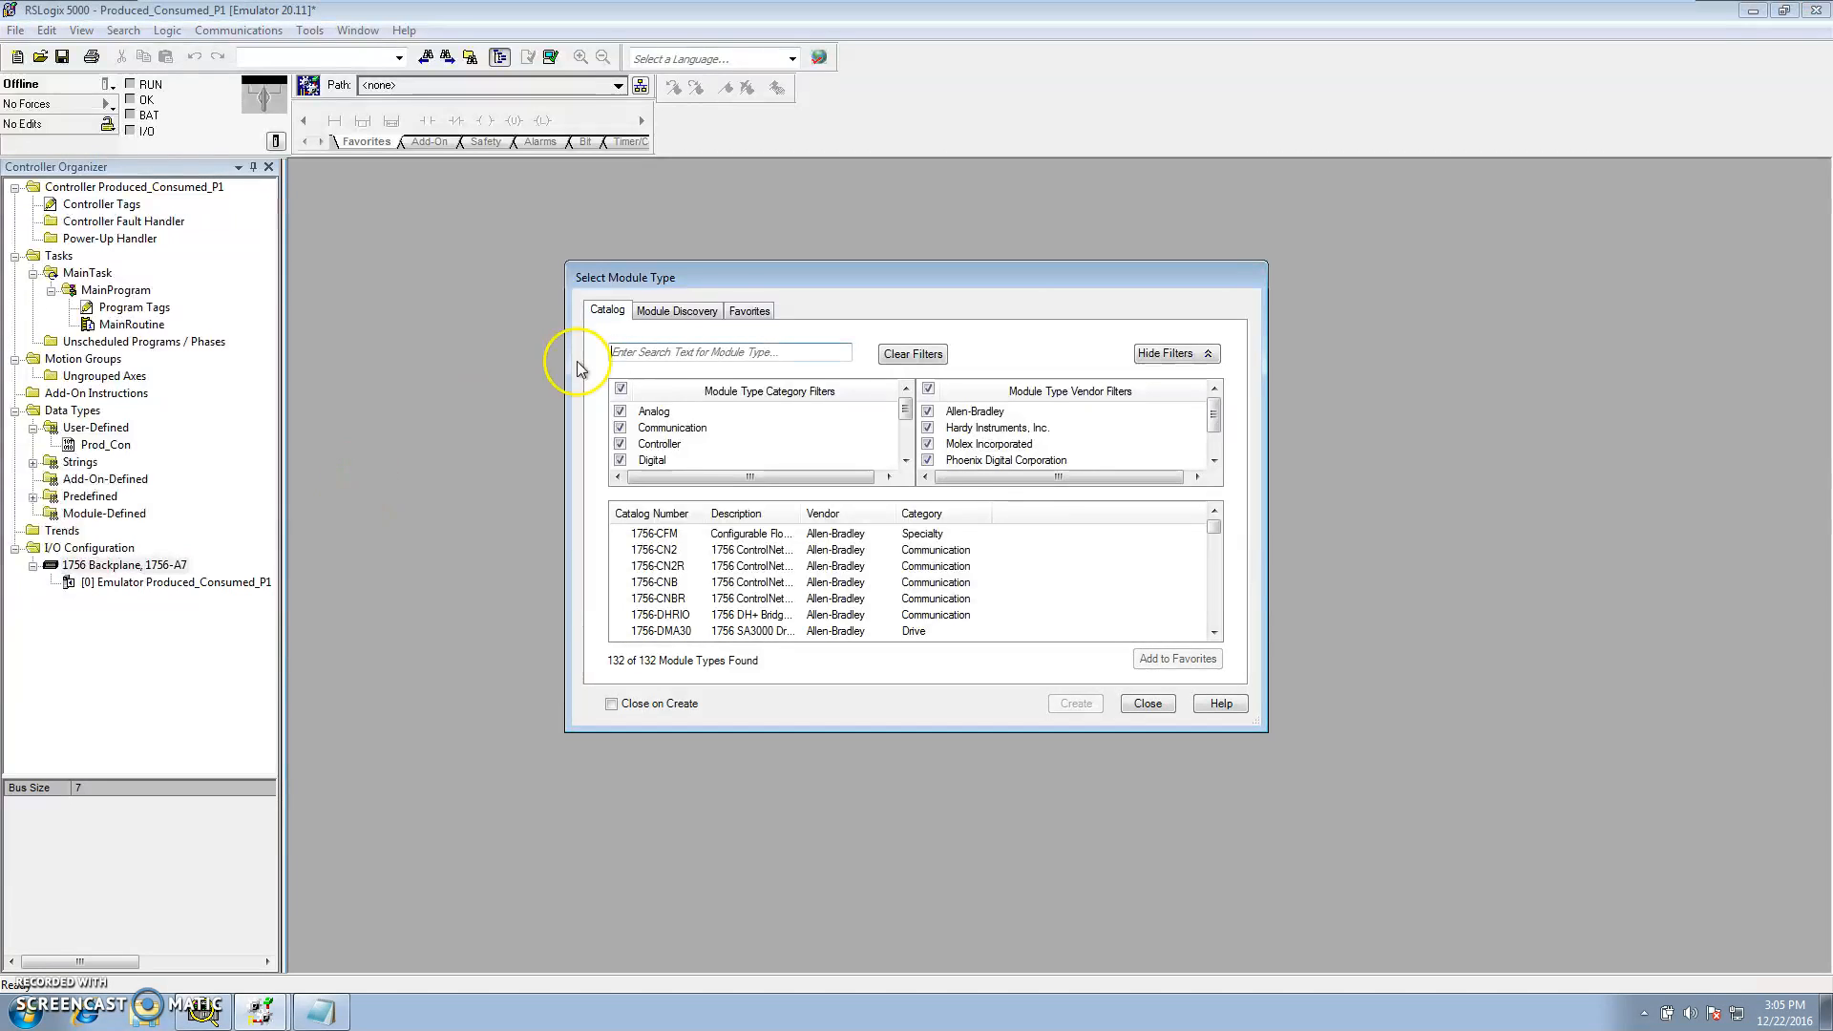
pyautogui.click(621, 388)
pyautogui.click(622, 445)
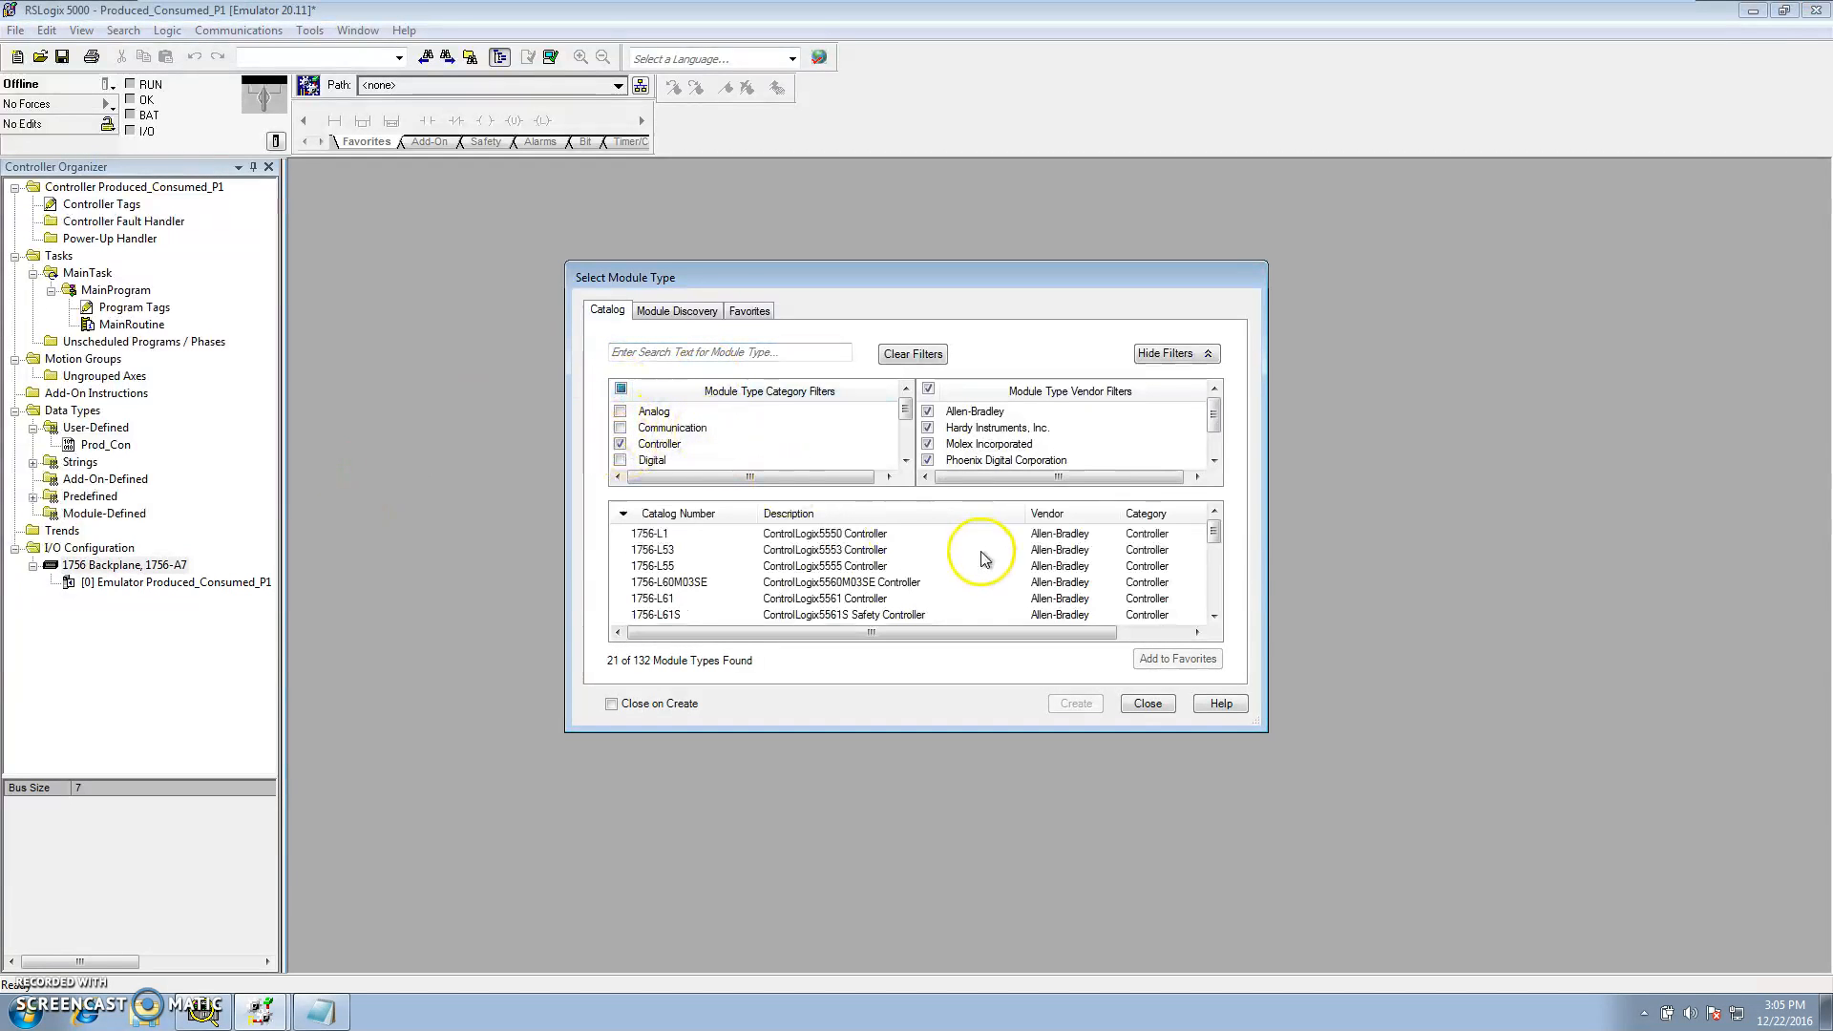
pyautogui.moveTo(1215, 533); pyautogui.dragTo(1214, 600)
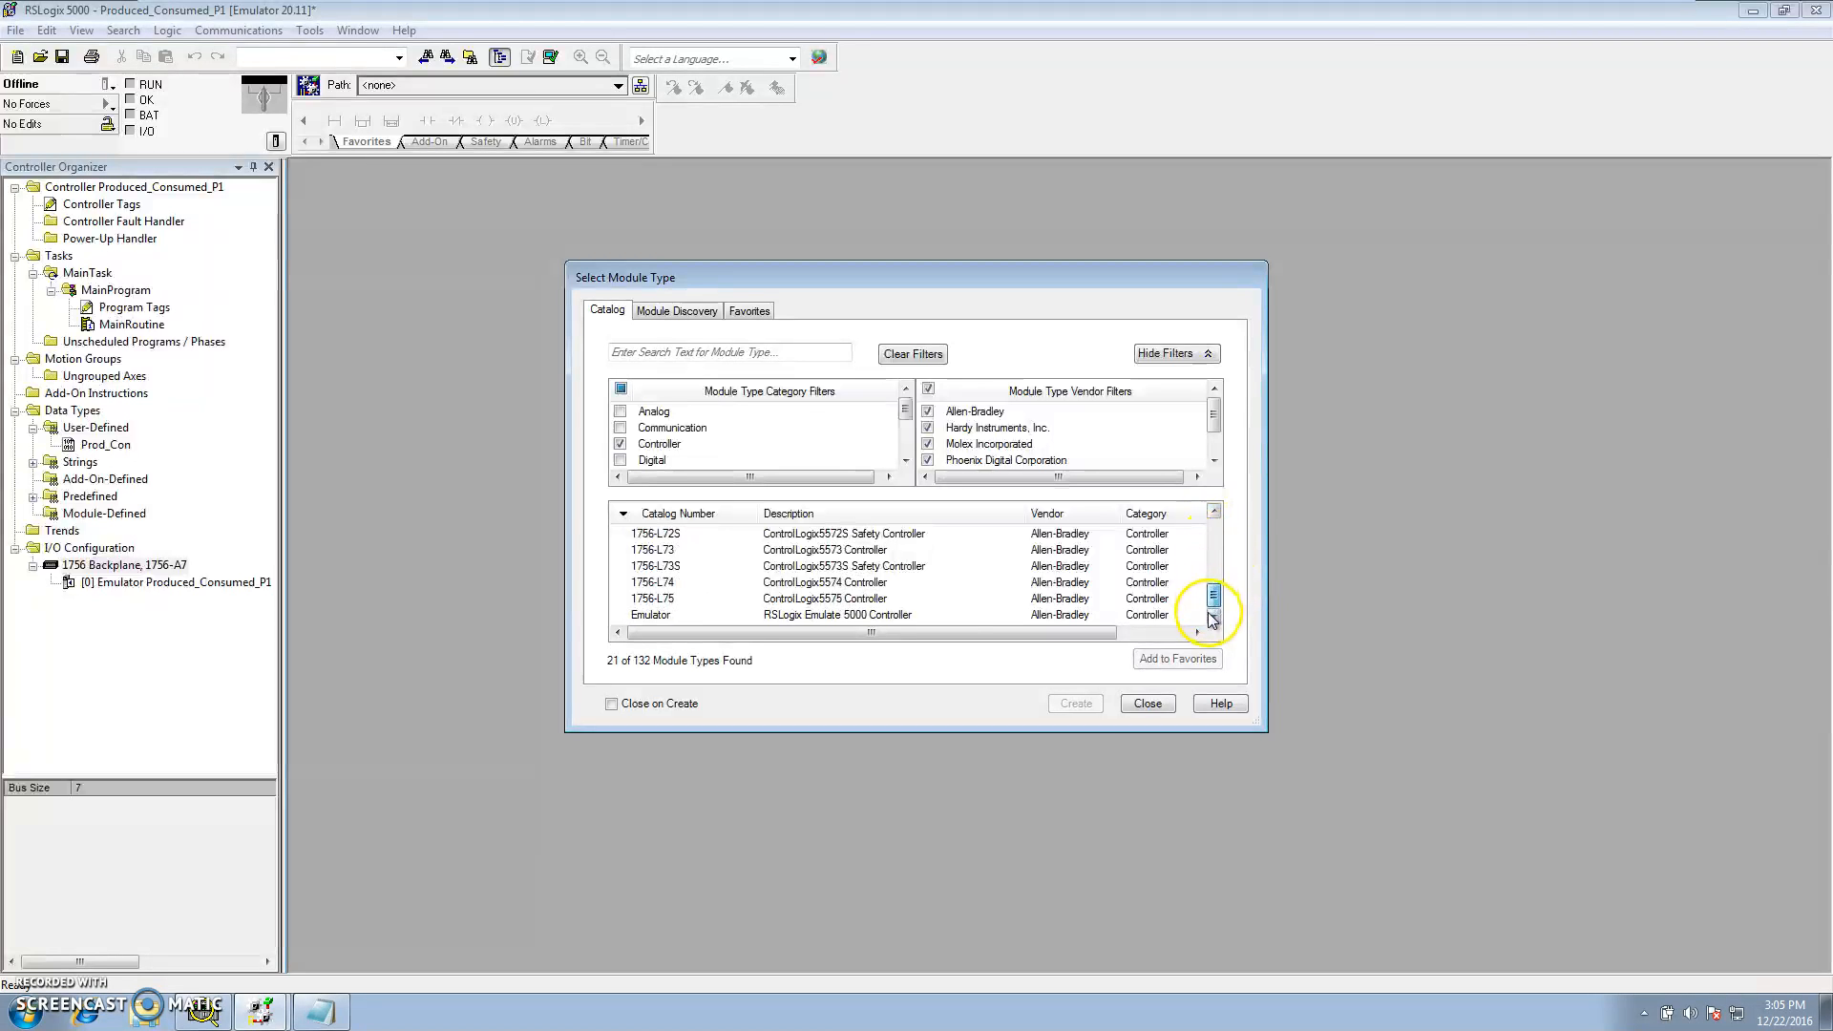
pyautogui.click(857, 618)
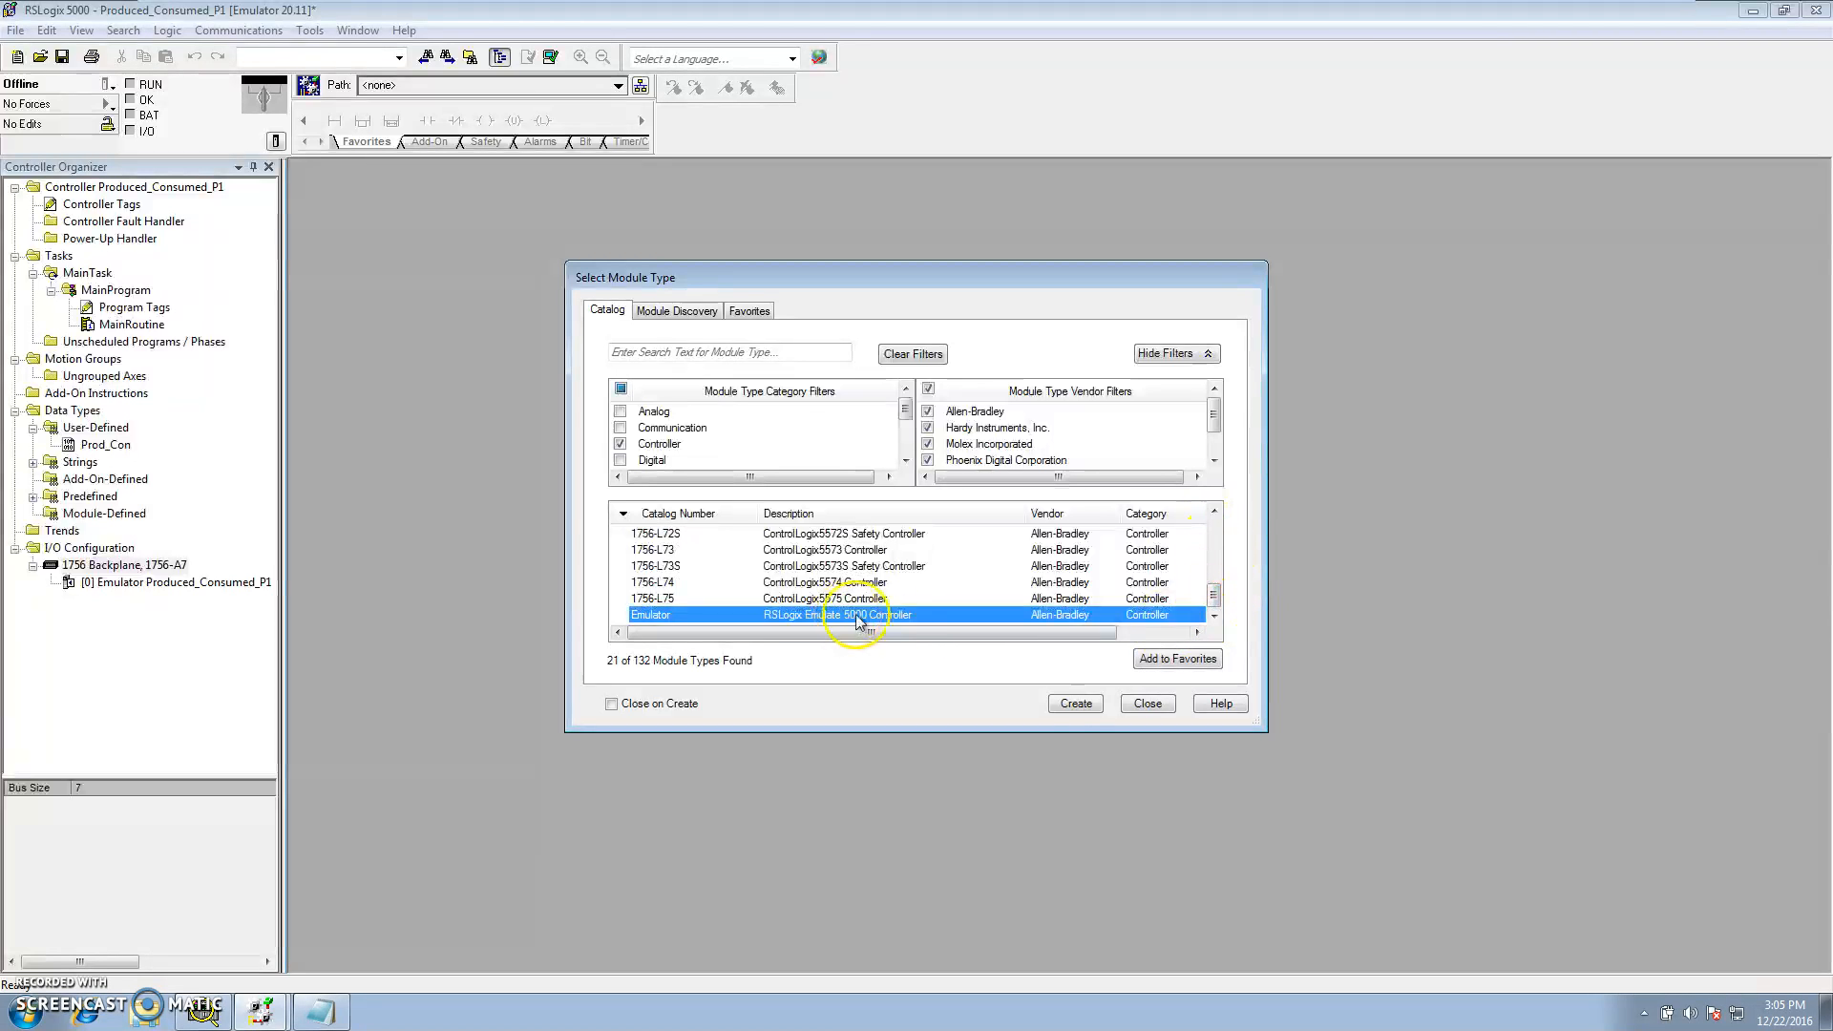
pyautogui.click(1076, 705)
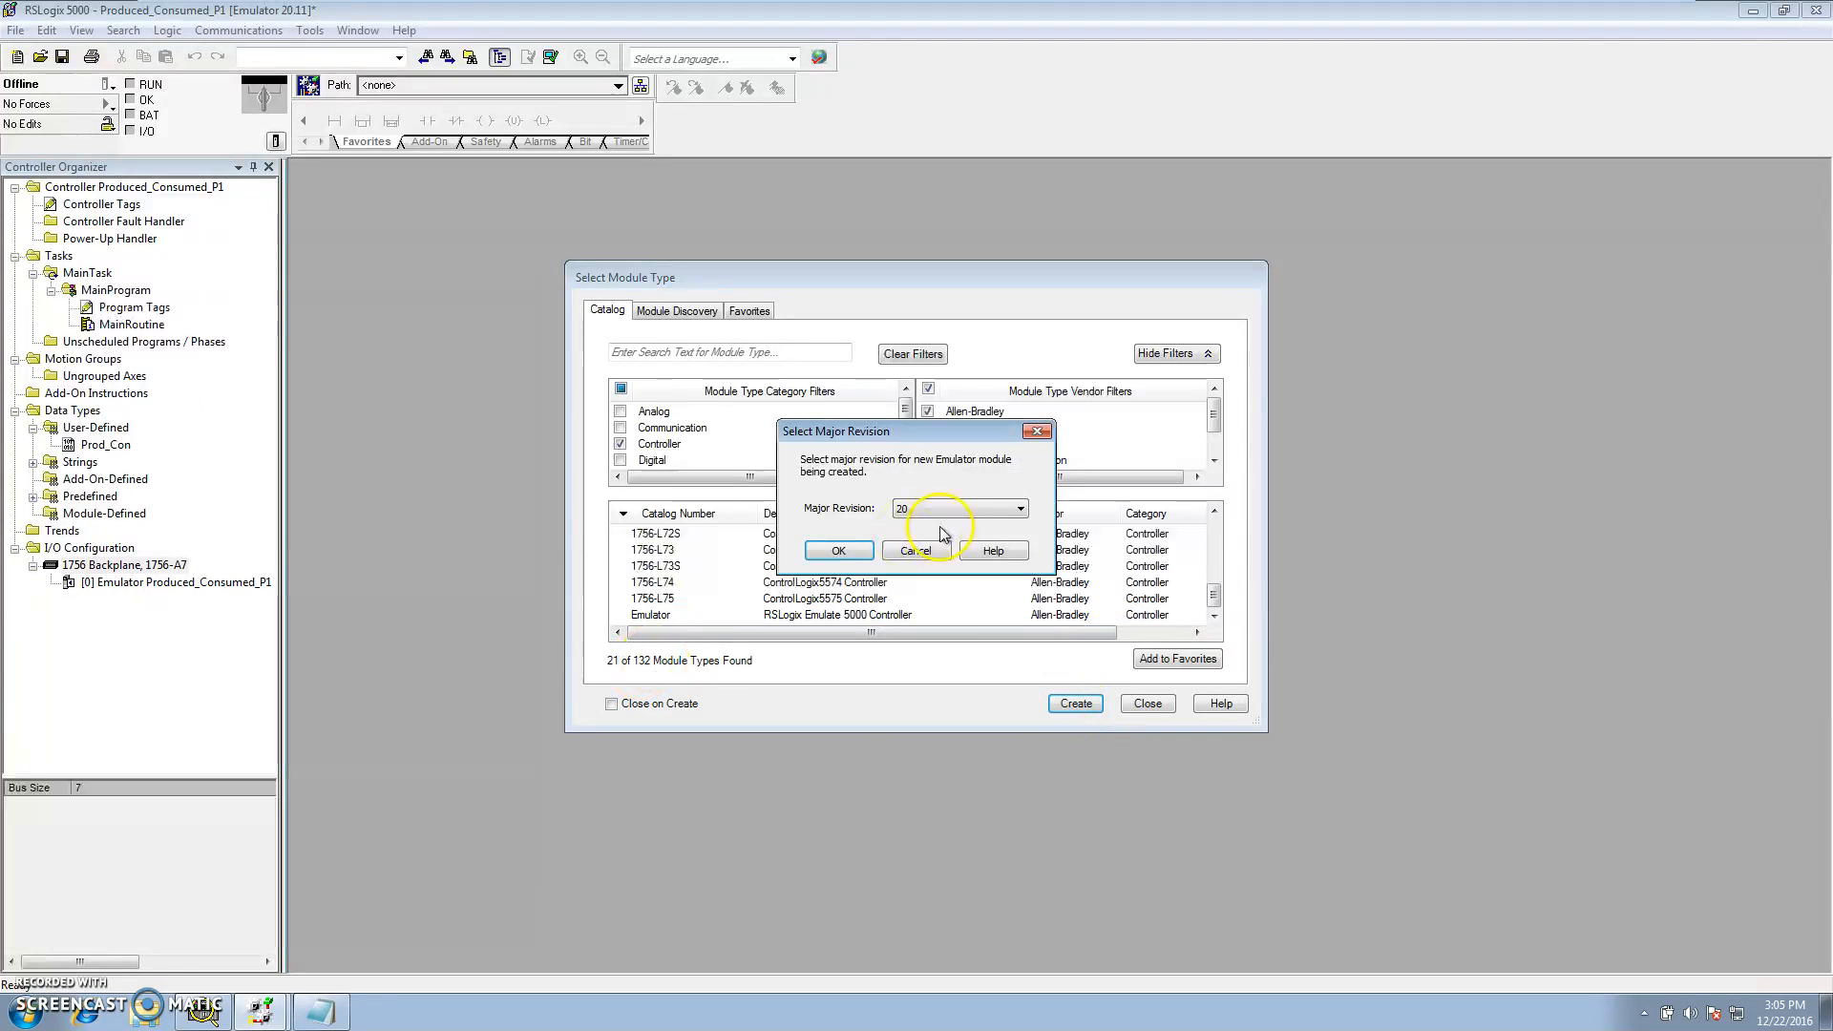
pyautogui.click(838, 551)
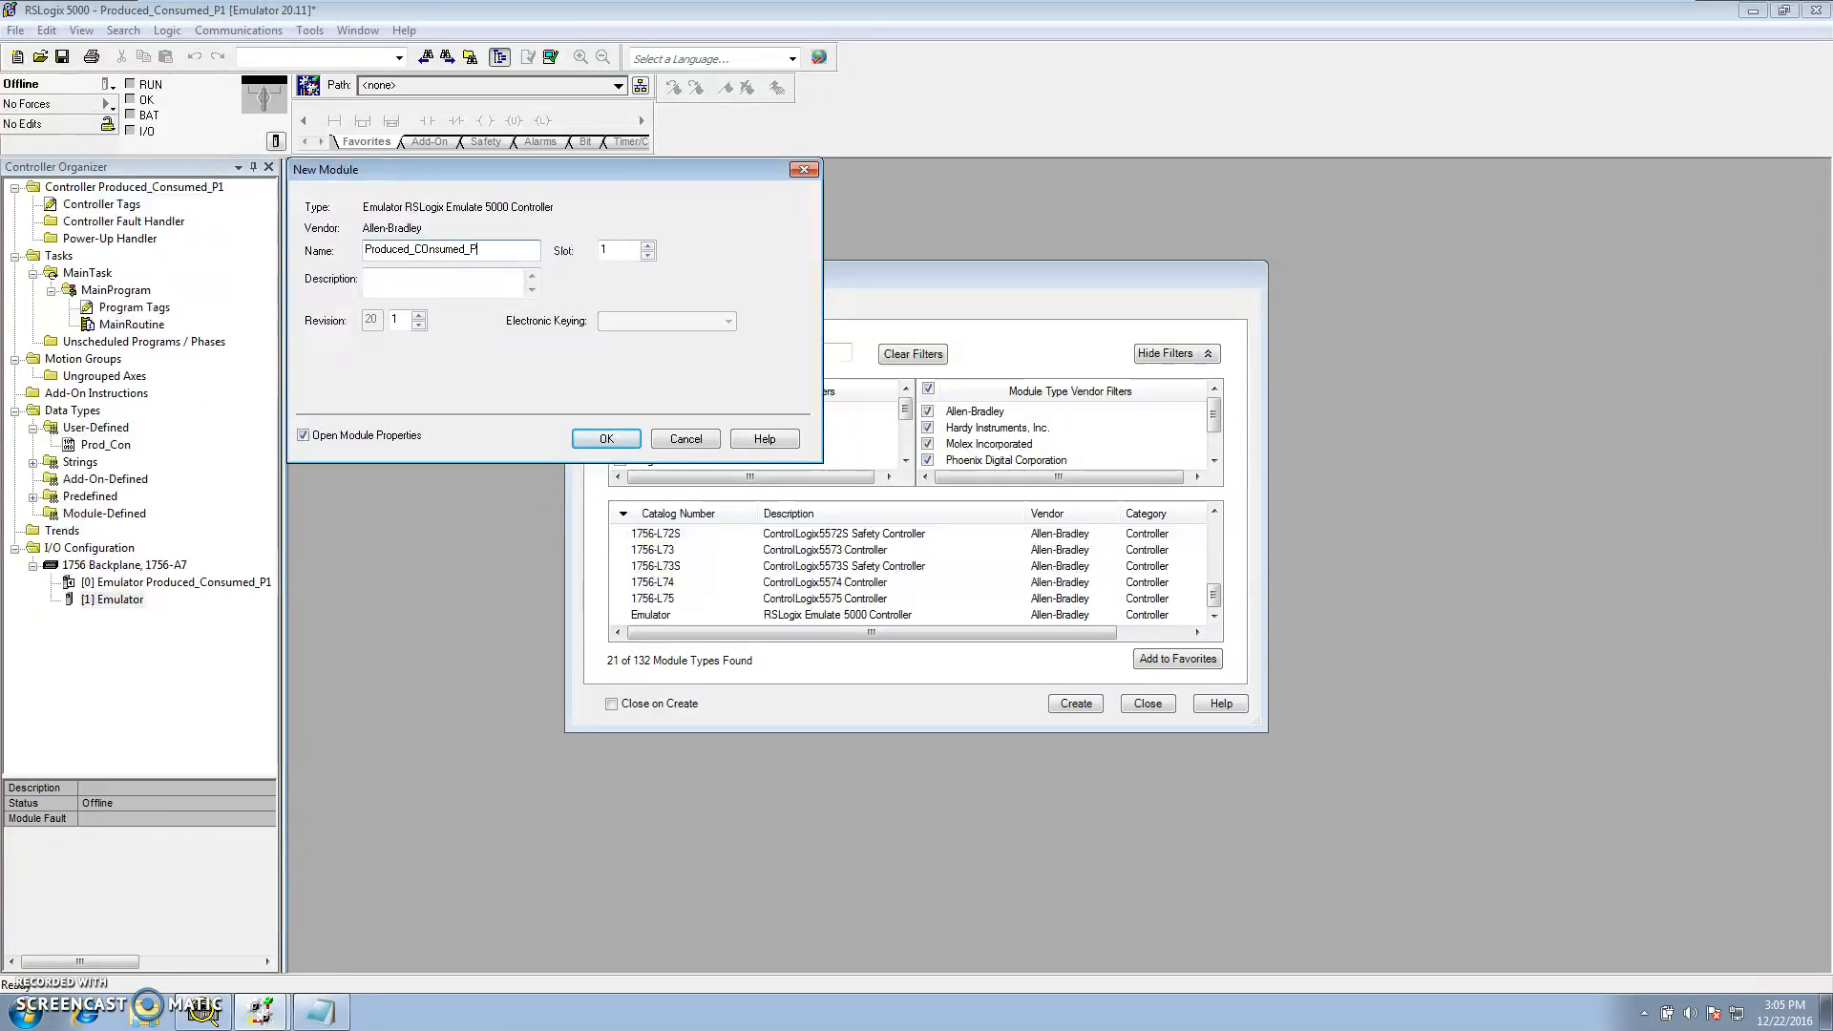
# Name the new module Produced_Consumed_P2 in slot 1 and accept its module properties
pyautogui.click(616, 255)
pyautogui.click(425, 251)
pyautogui.click(607, 438)
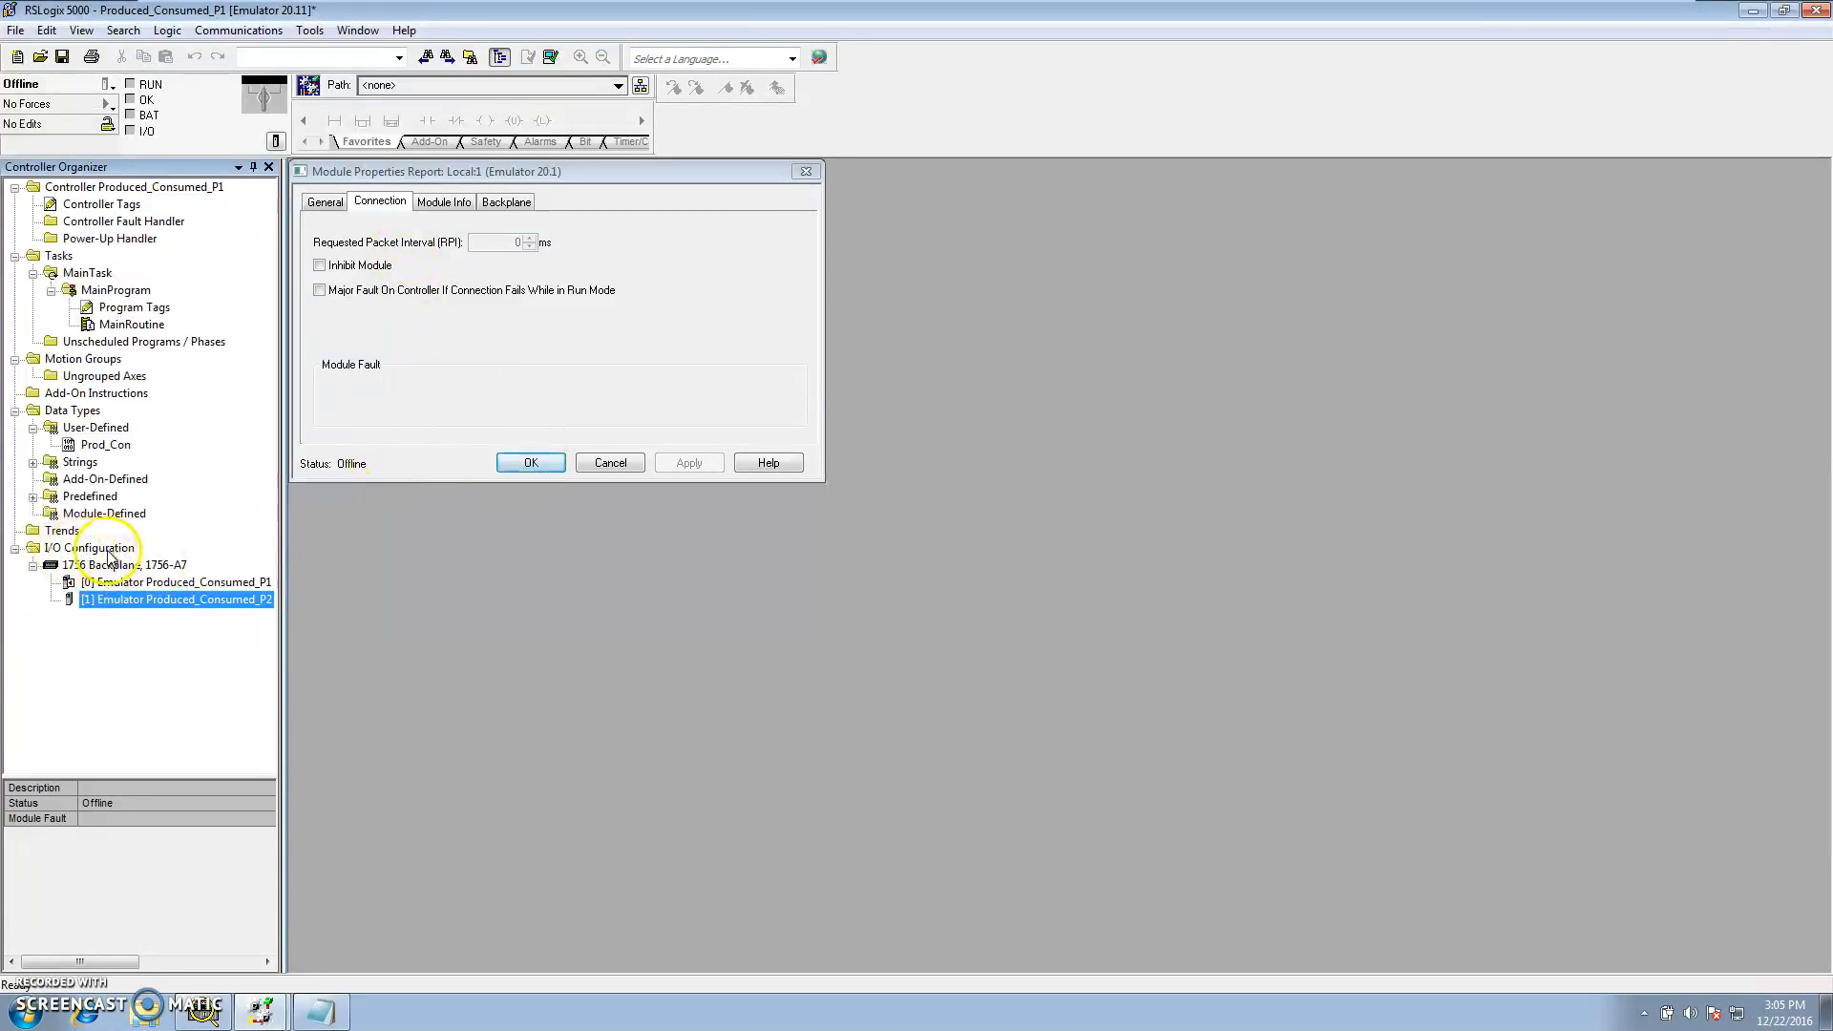
pyautogui.click(528, 465)
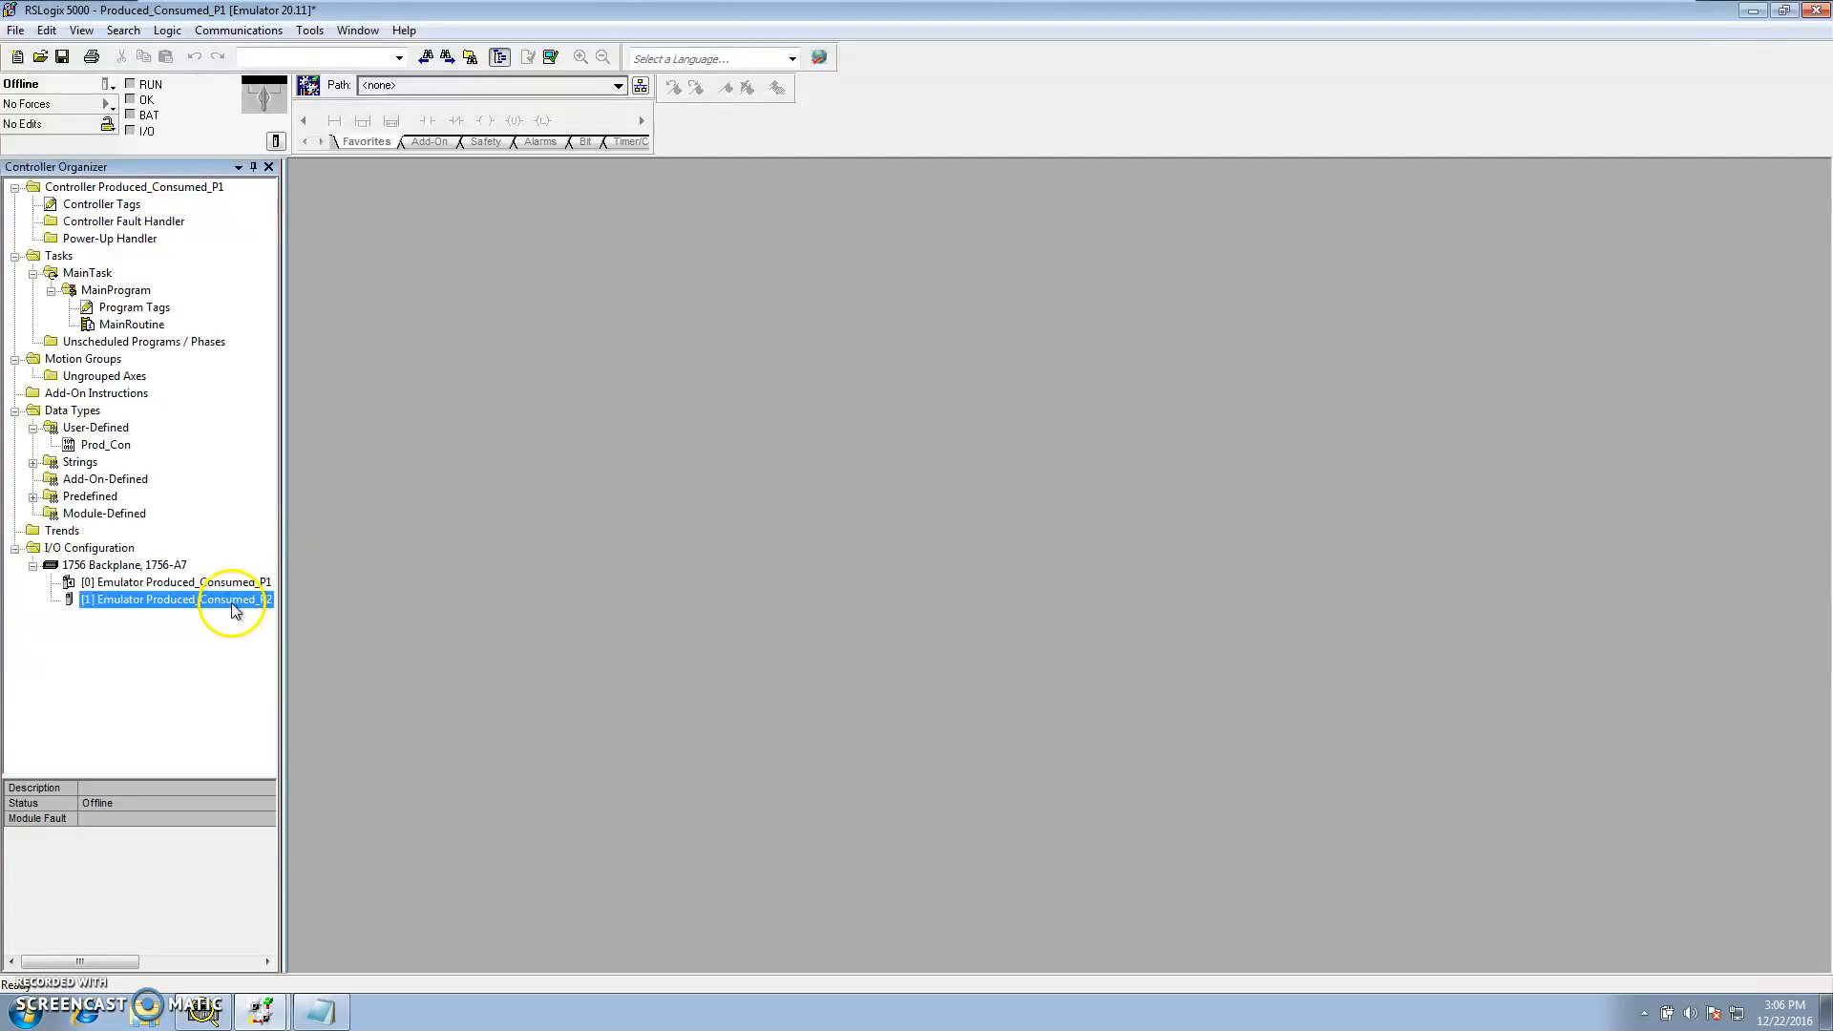
# In the Produced_Consumed_P2 project, add a new RSLogix Emulate 5000 Controller module to the backplane at major revision 20
pyautogui.click(202, 1010)
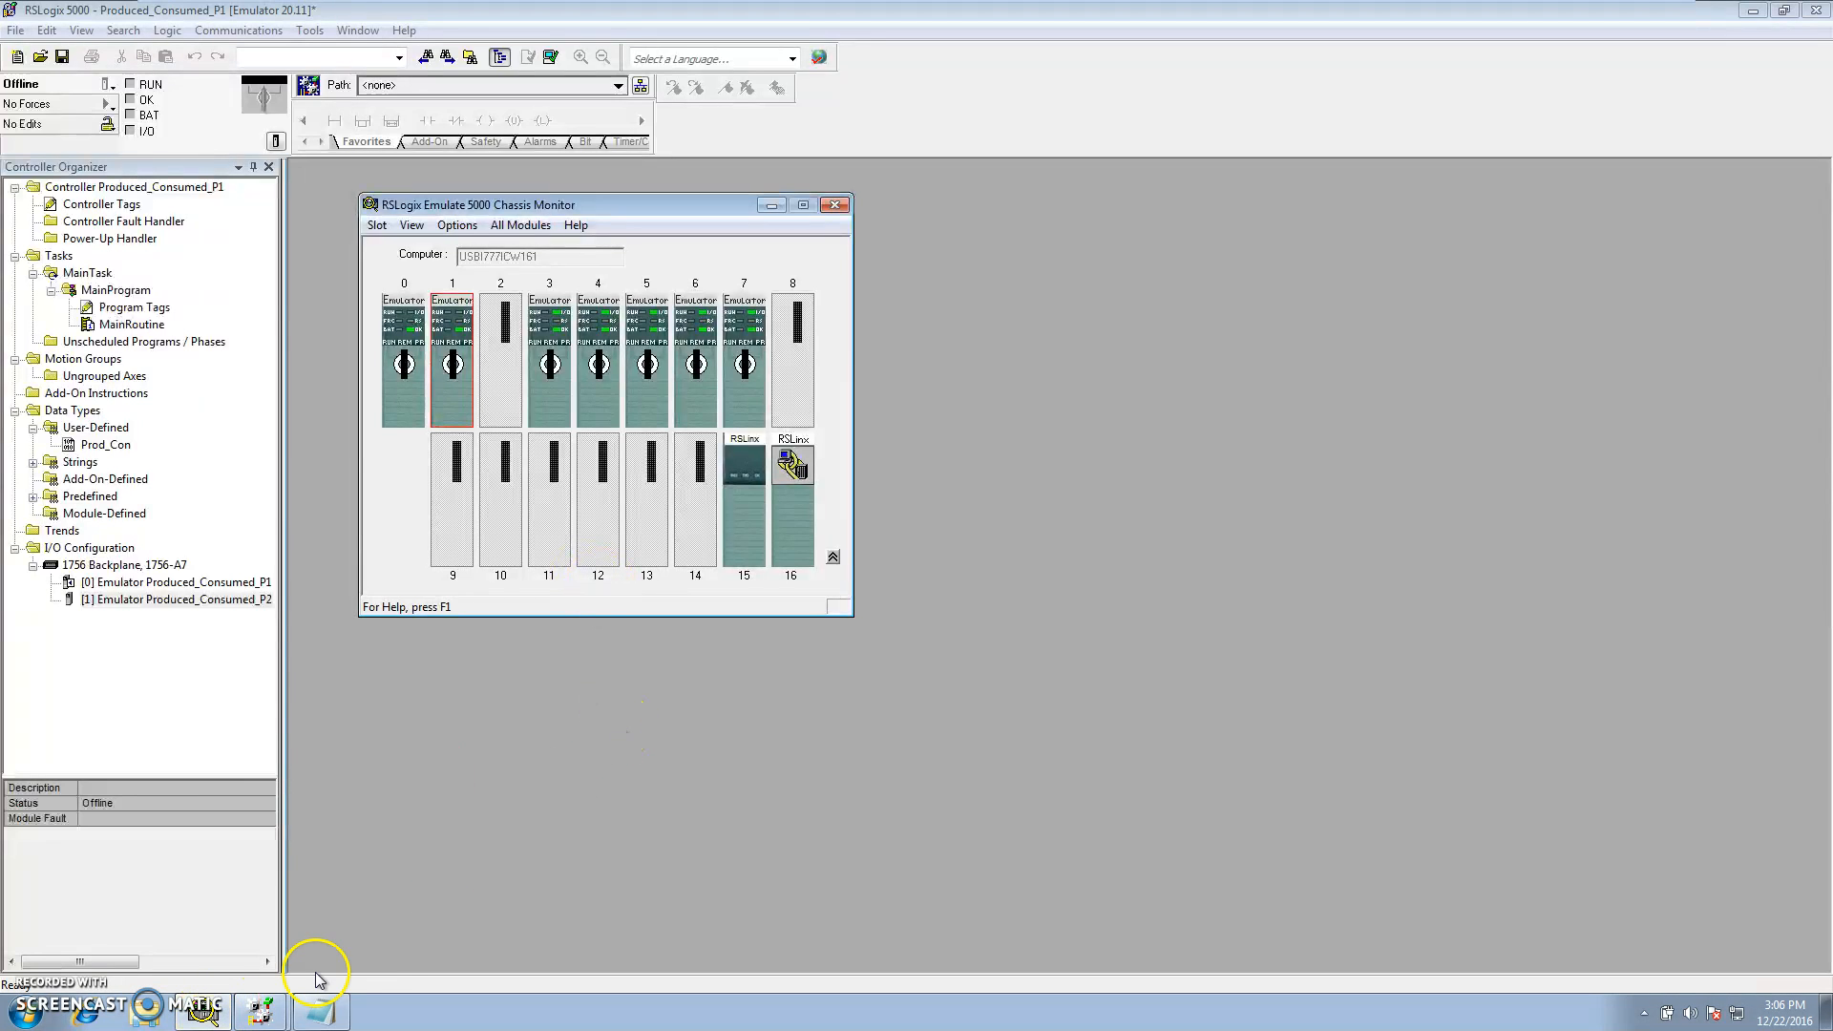
pyautogui.click(260, 1010)
pyautogui.click(360, 965)
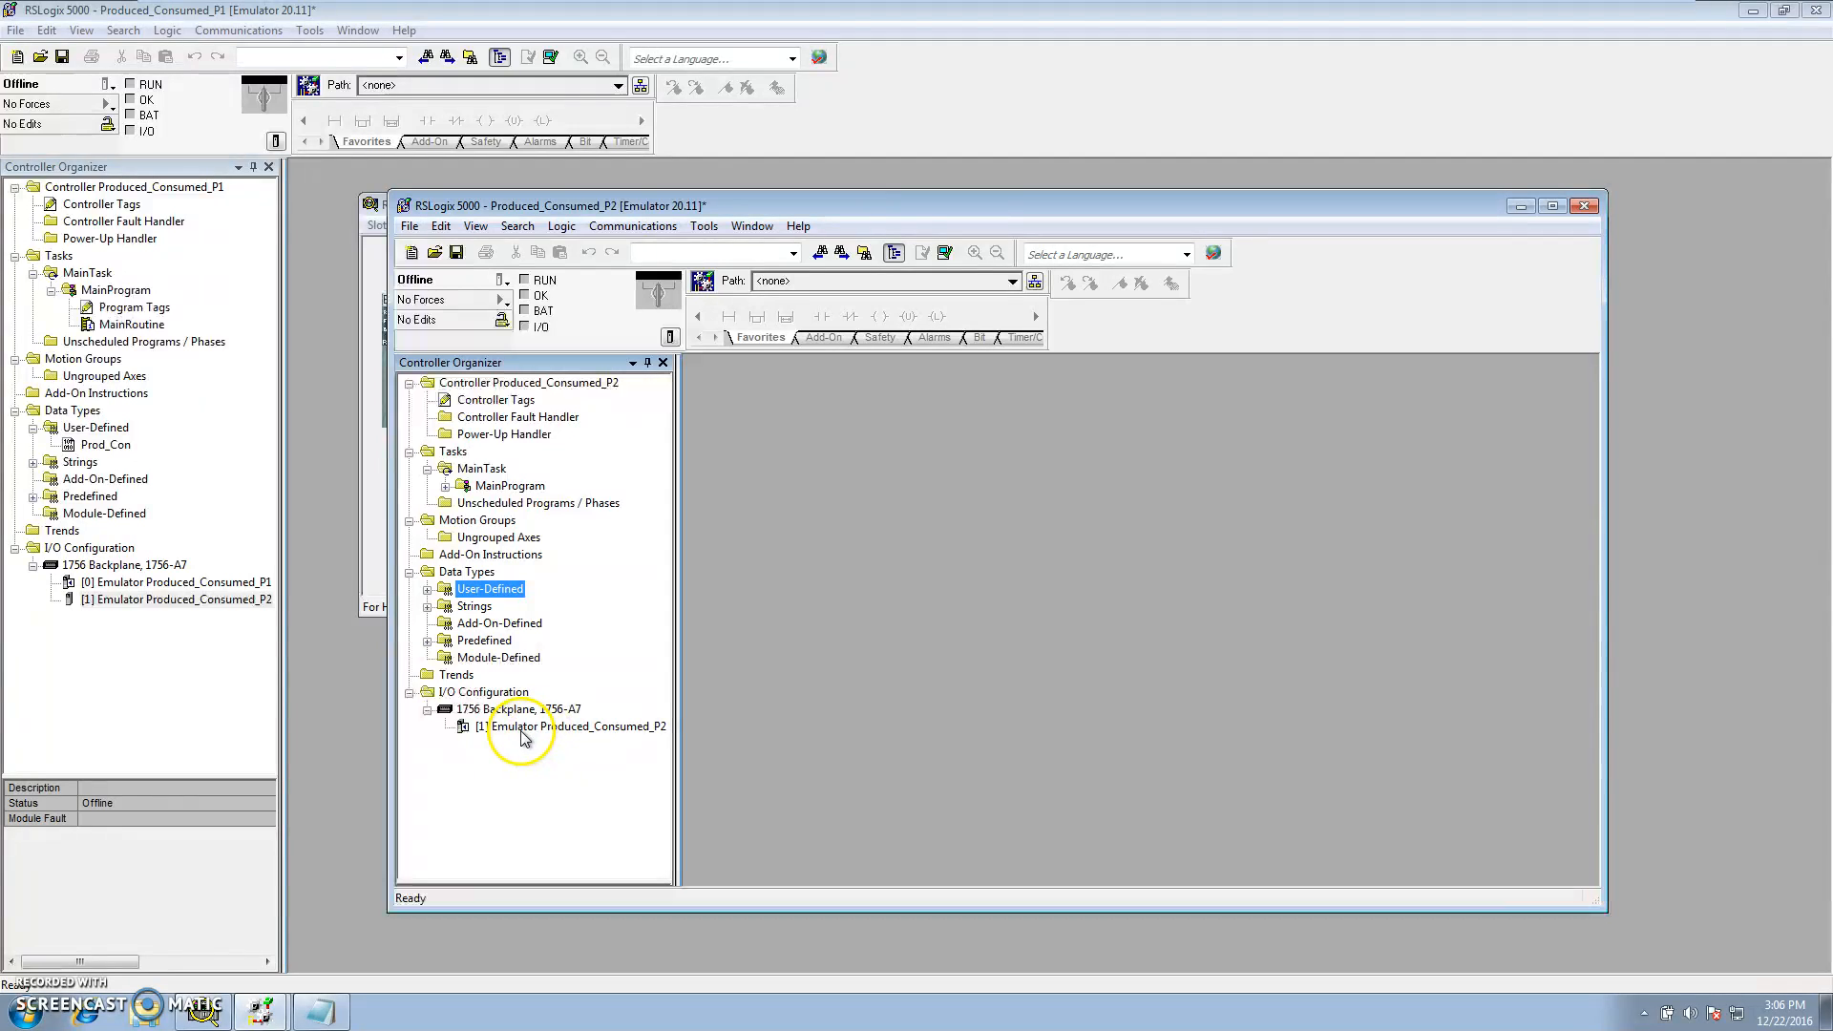
pyautogui.click(520, 711)
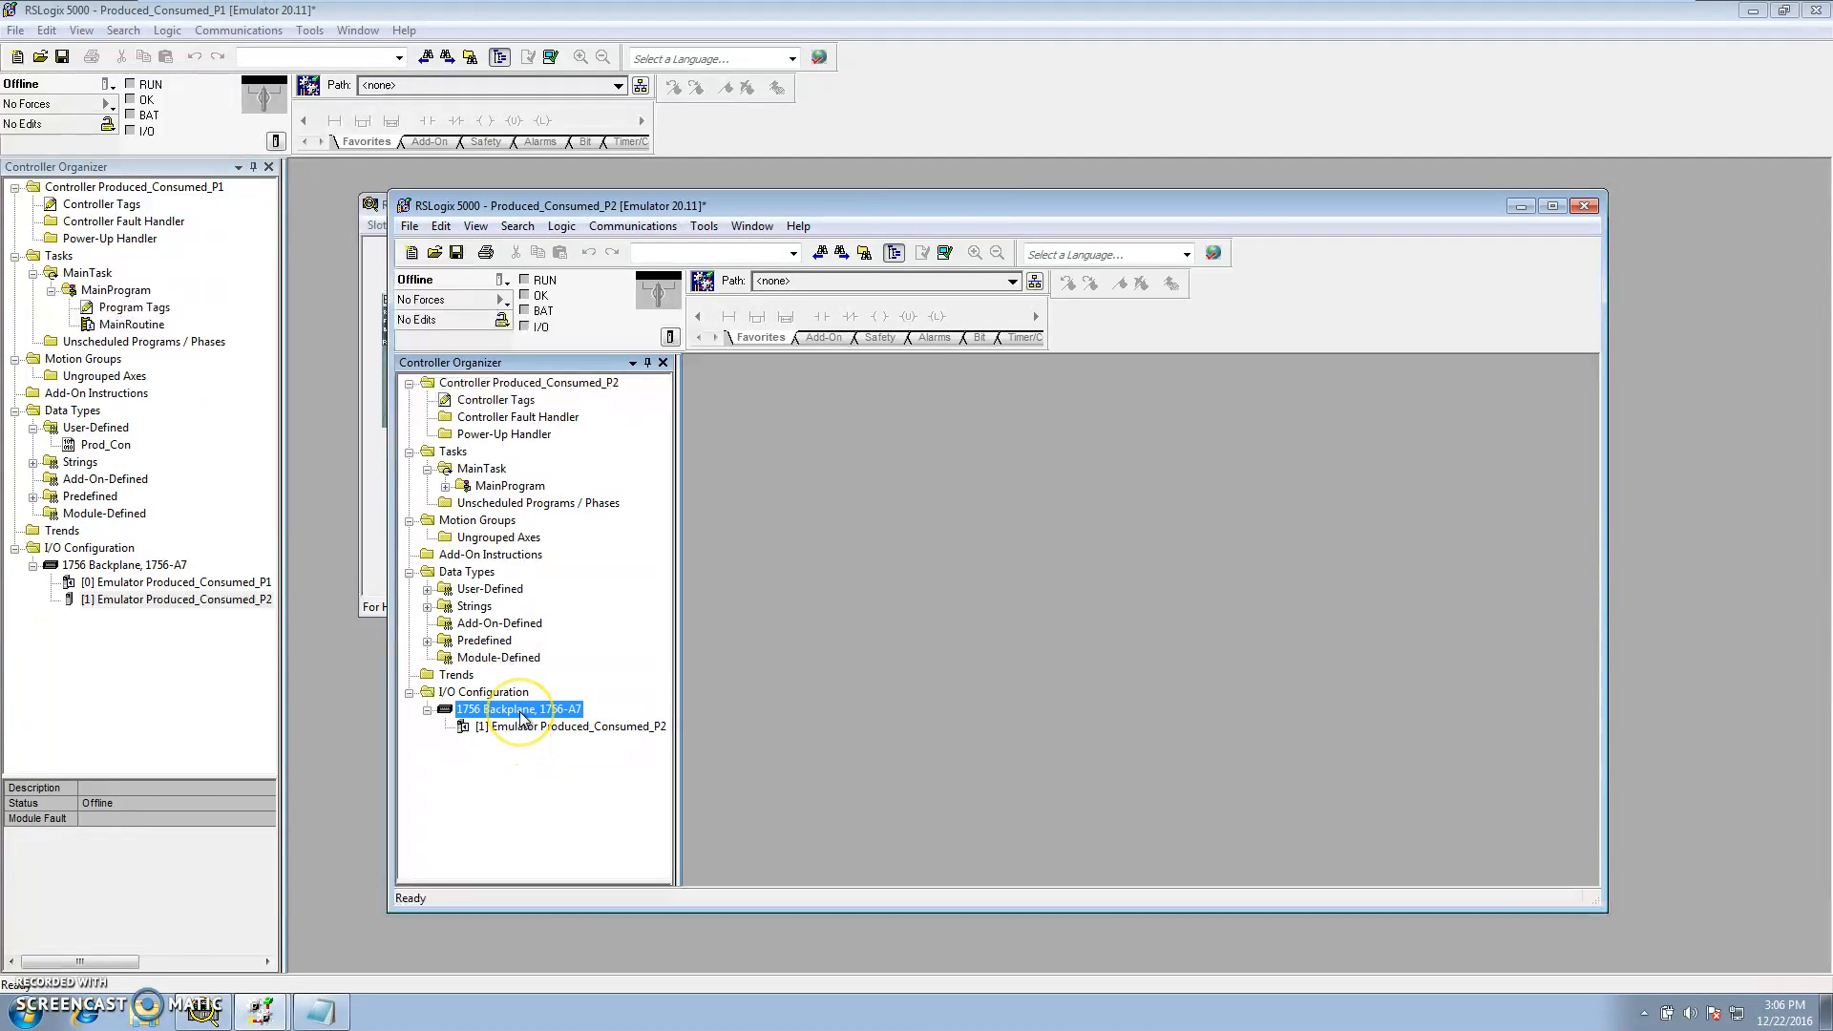
pyautogui.rightClick(521, 712)
pyautogui.click(554, 726)
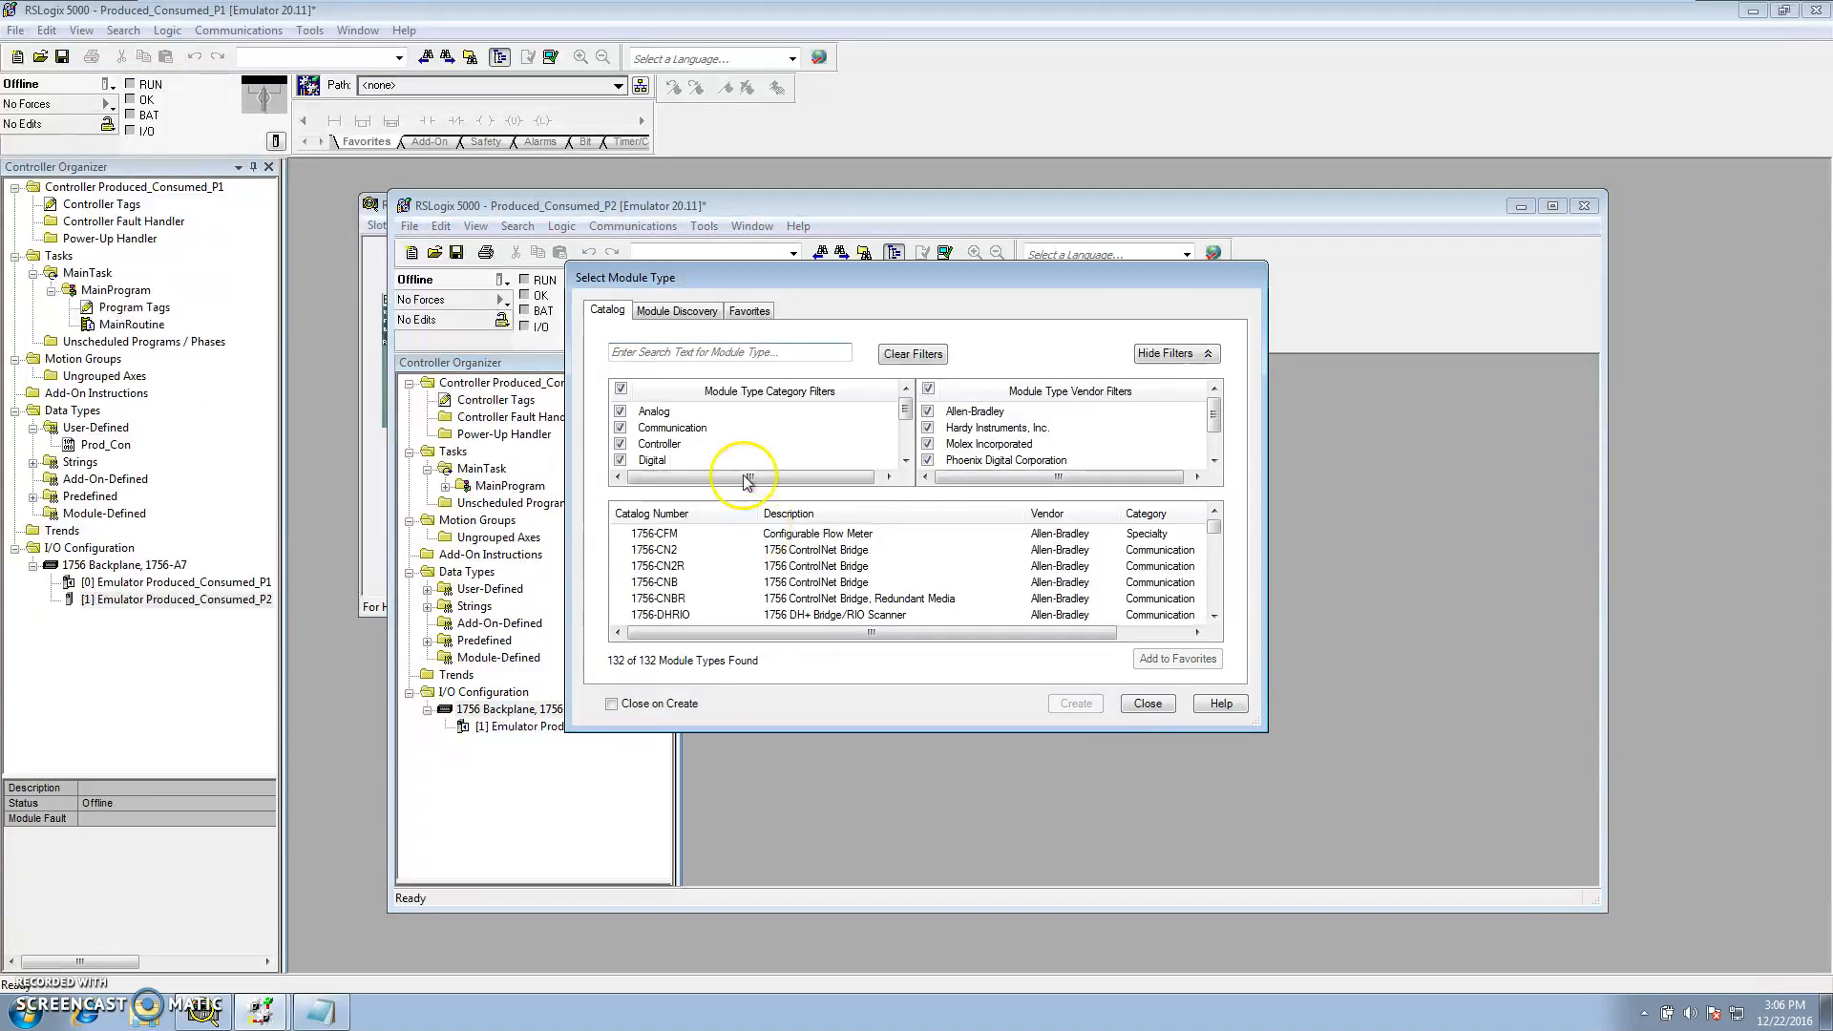
pyautogui.click(634, 382)
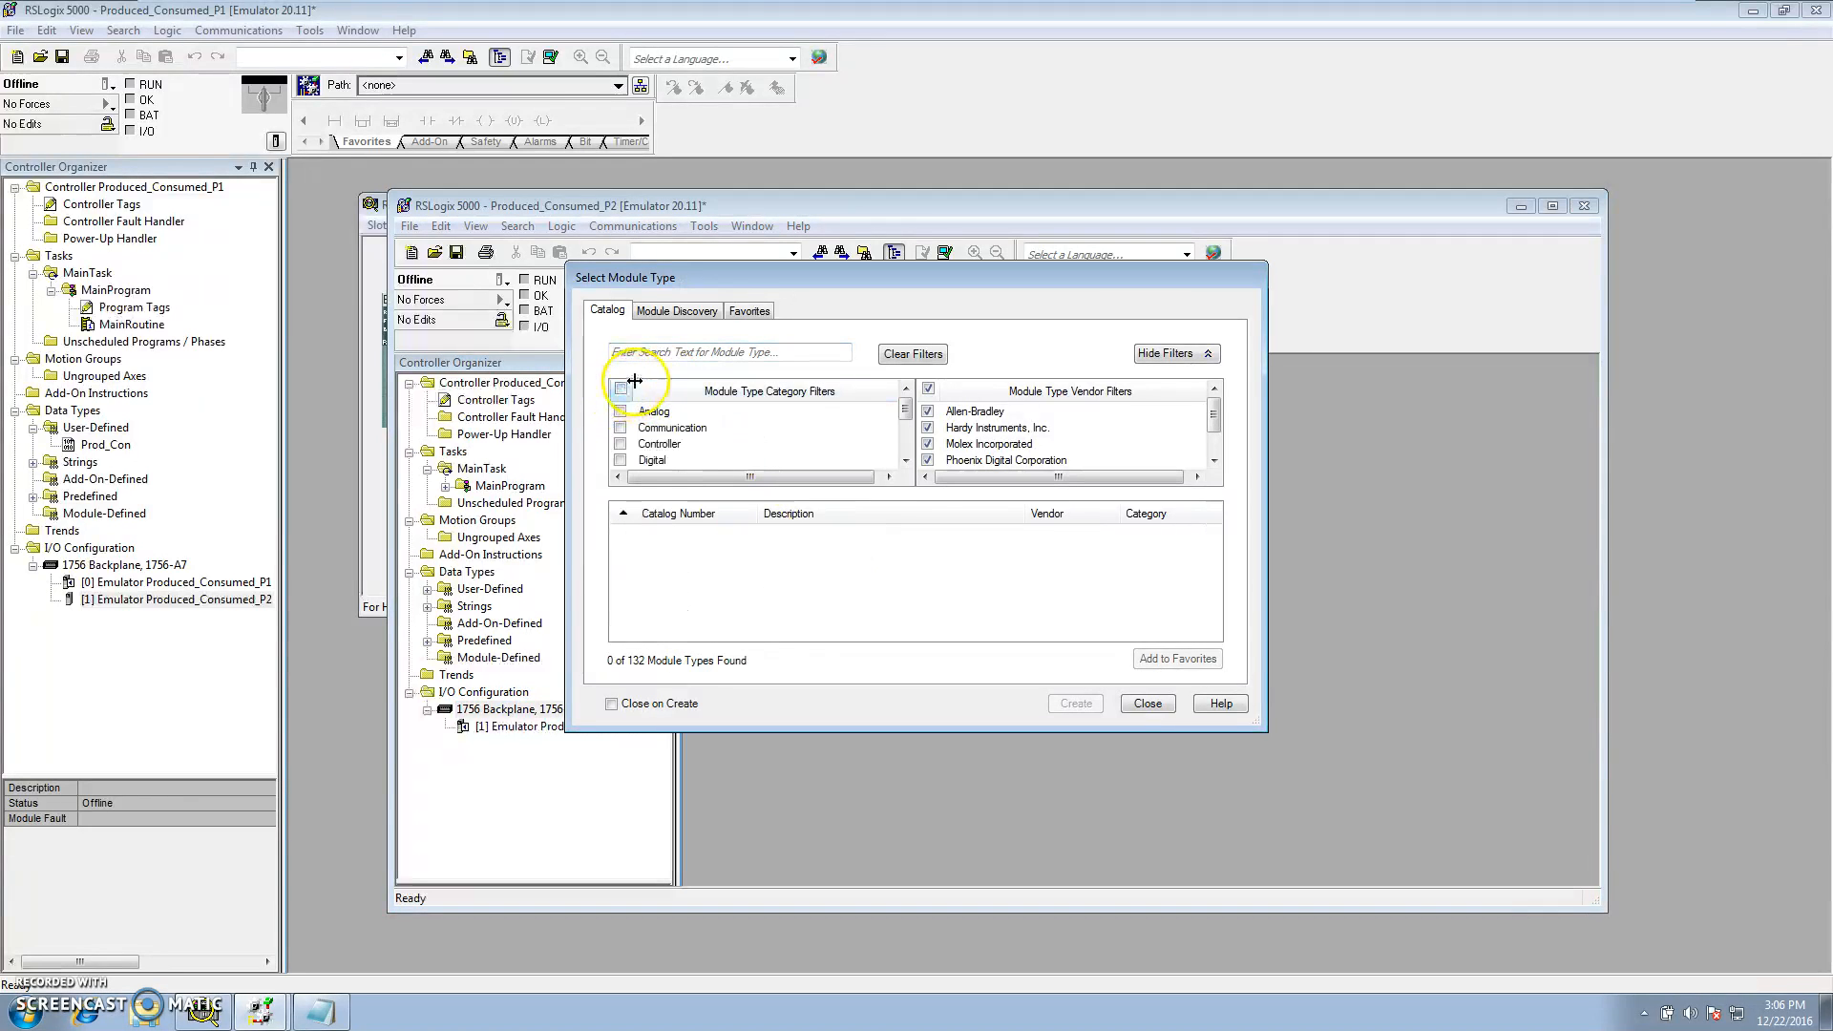
pyautogui.click(620, 444)
pyautogui.moveTo(1213, 533); pyautogui.dragTo(1214, 594)
pyautogui.click(874, 614)
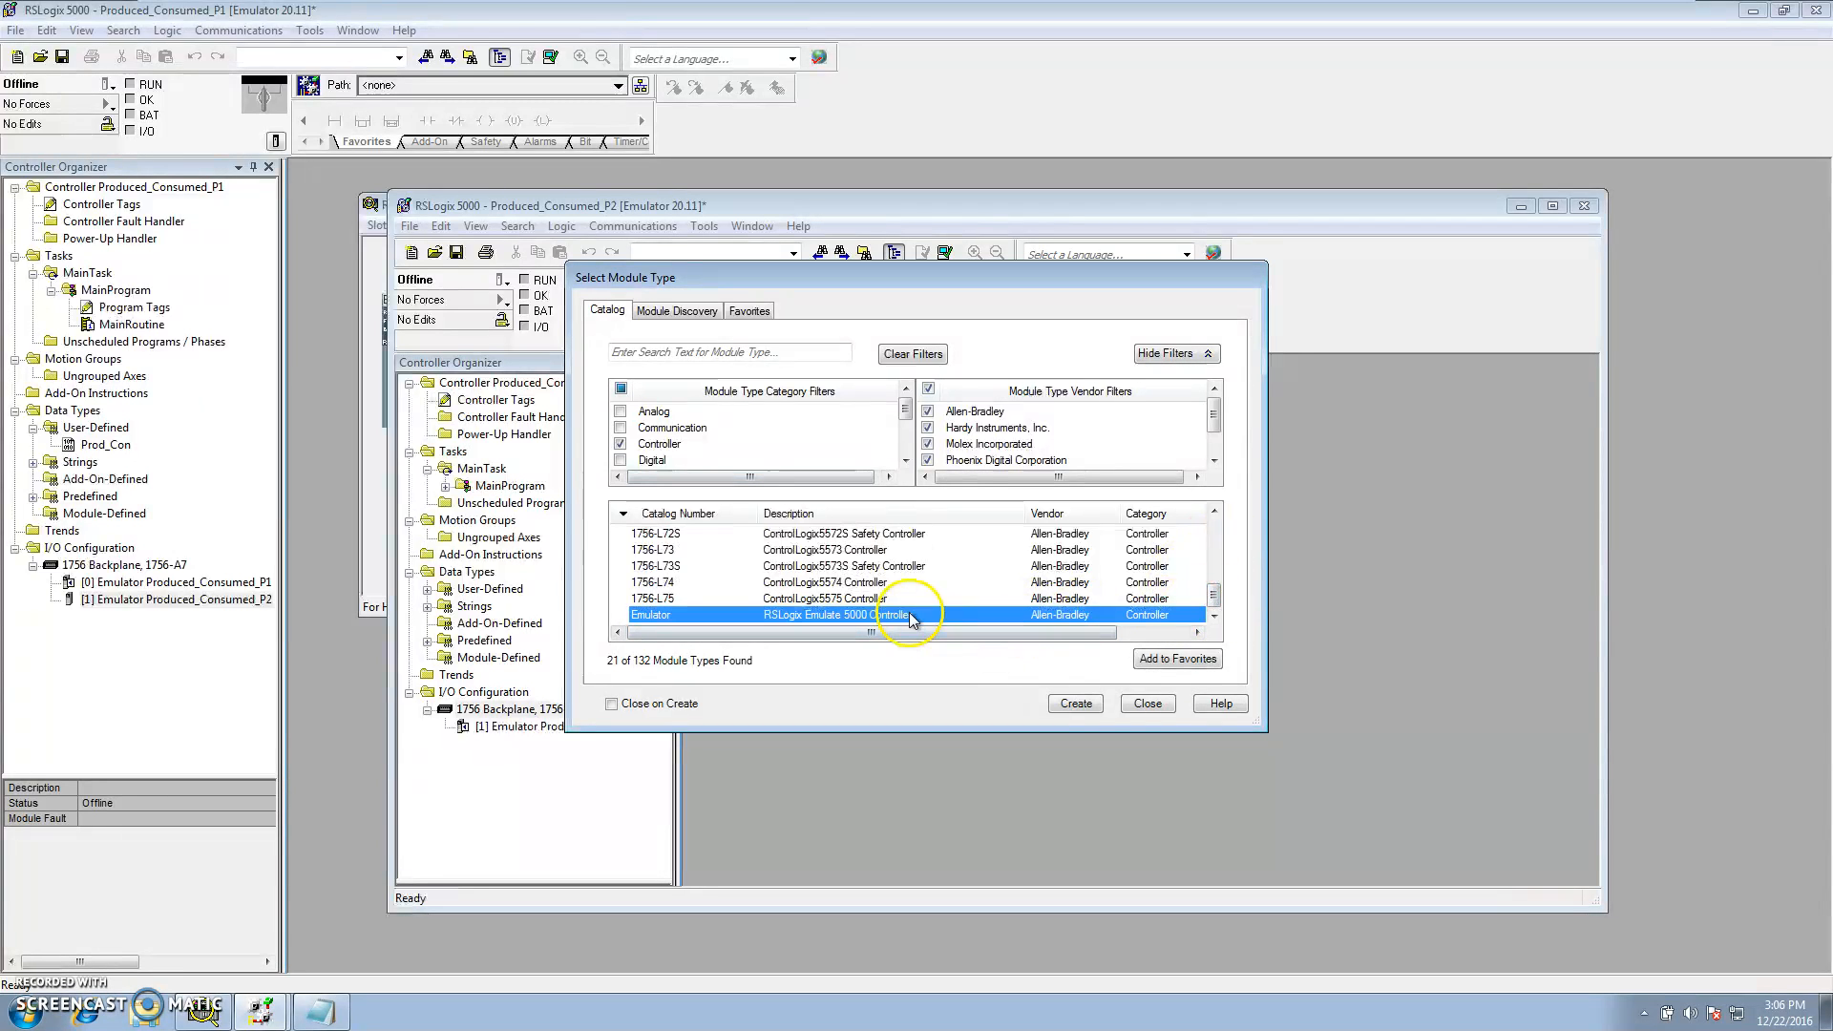
pyautogui.click(1073, 705)
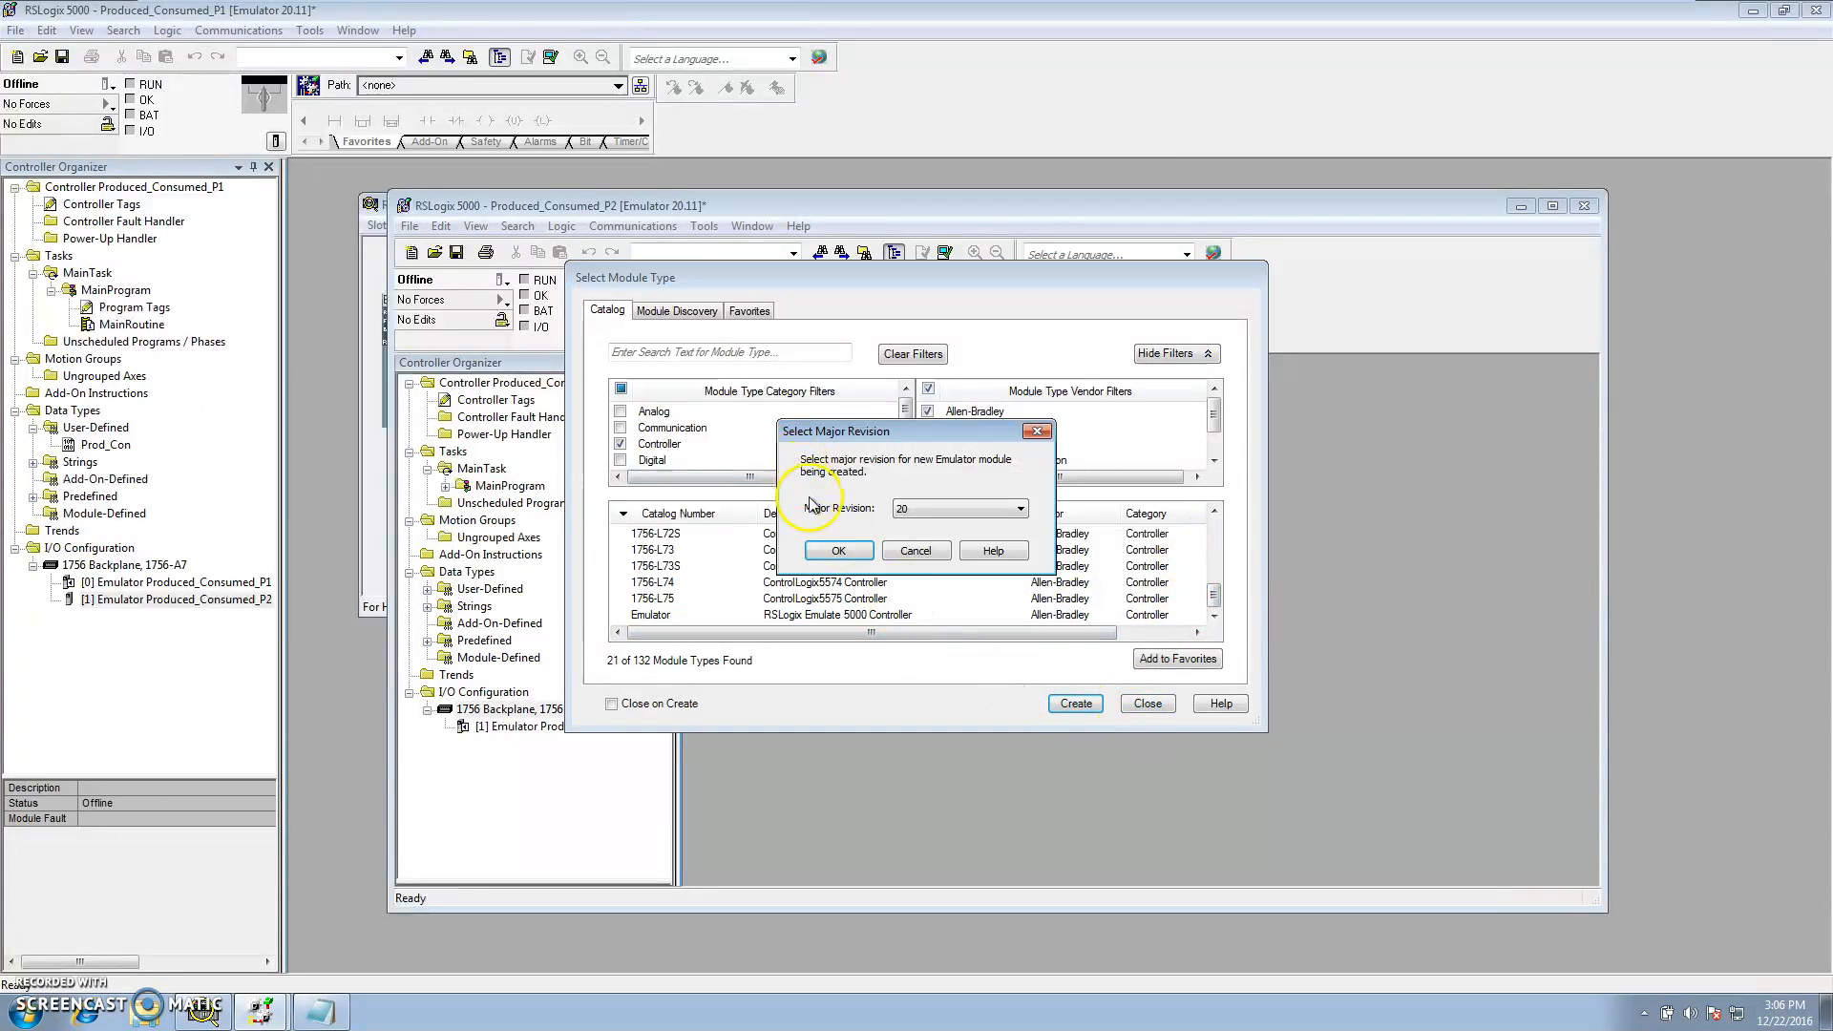
pyautogui.click(850, 557)
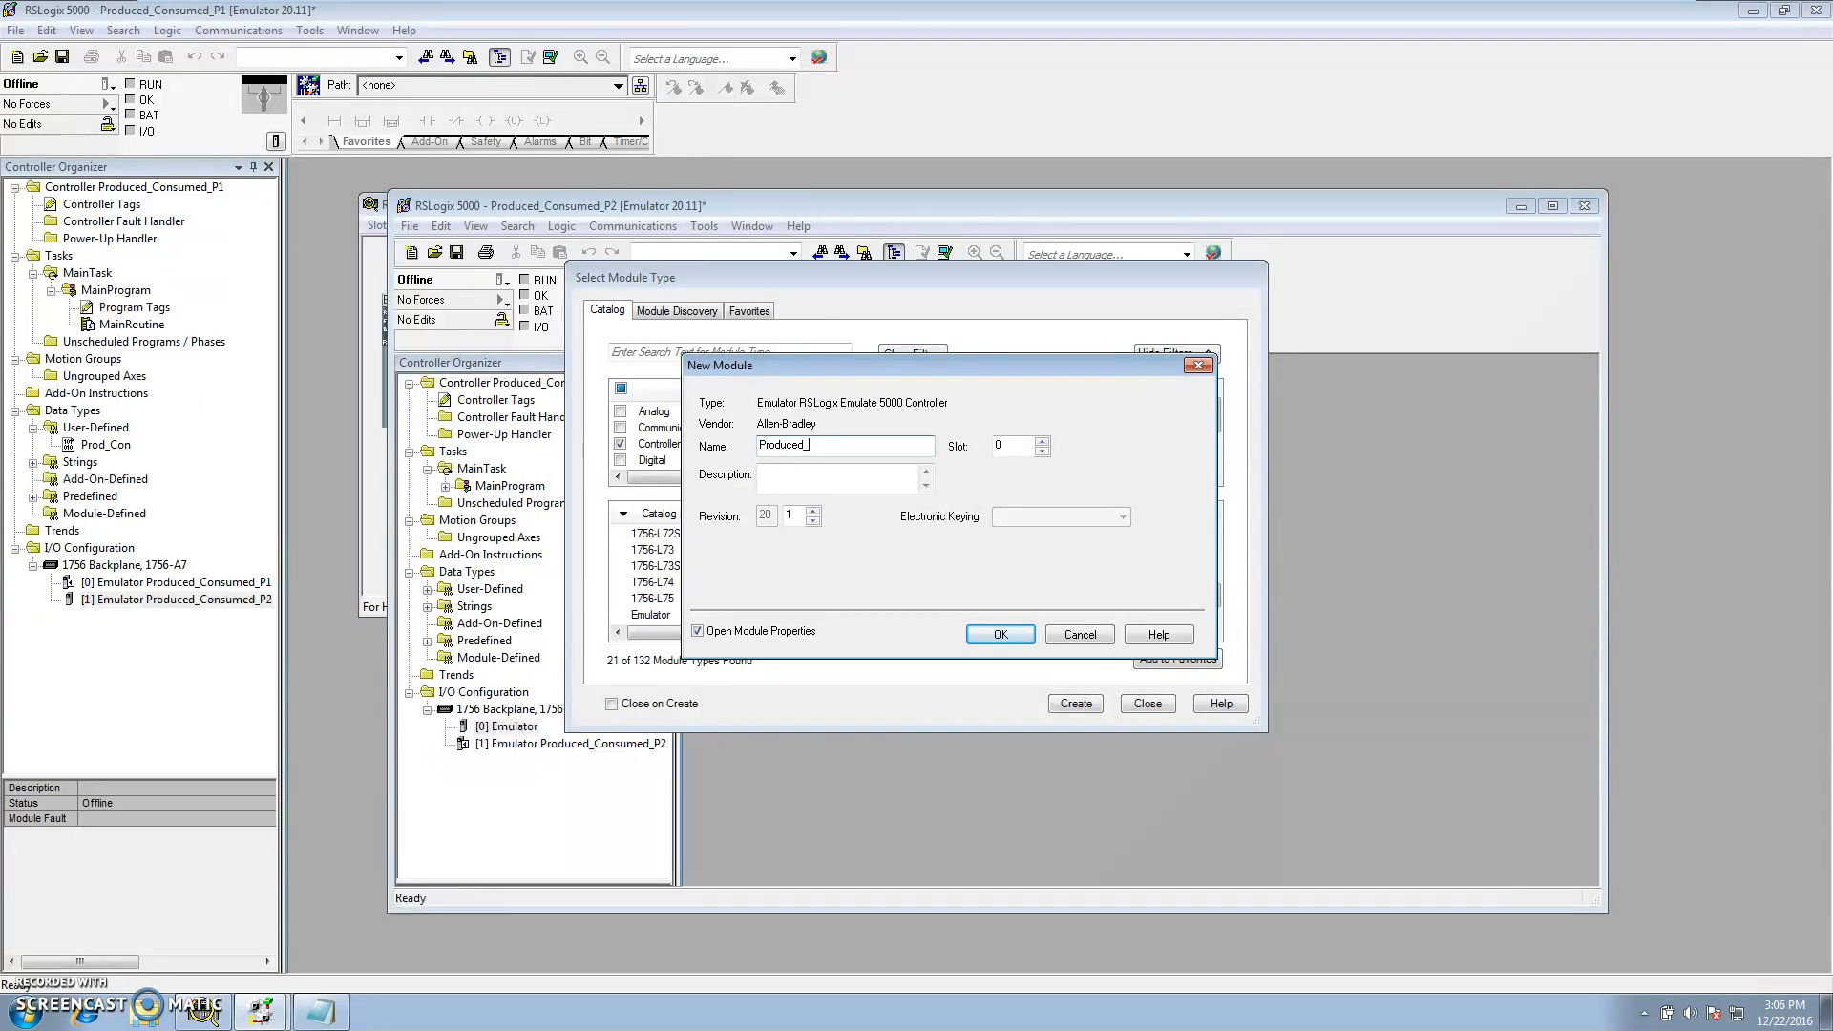
# Name the module Produced_Consumed_P1 in slot 0 and accept its module properties
pyautogui.write('Produced_CO')
pyautogui.click(996, 455)
pyautogui.click(994, 635)
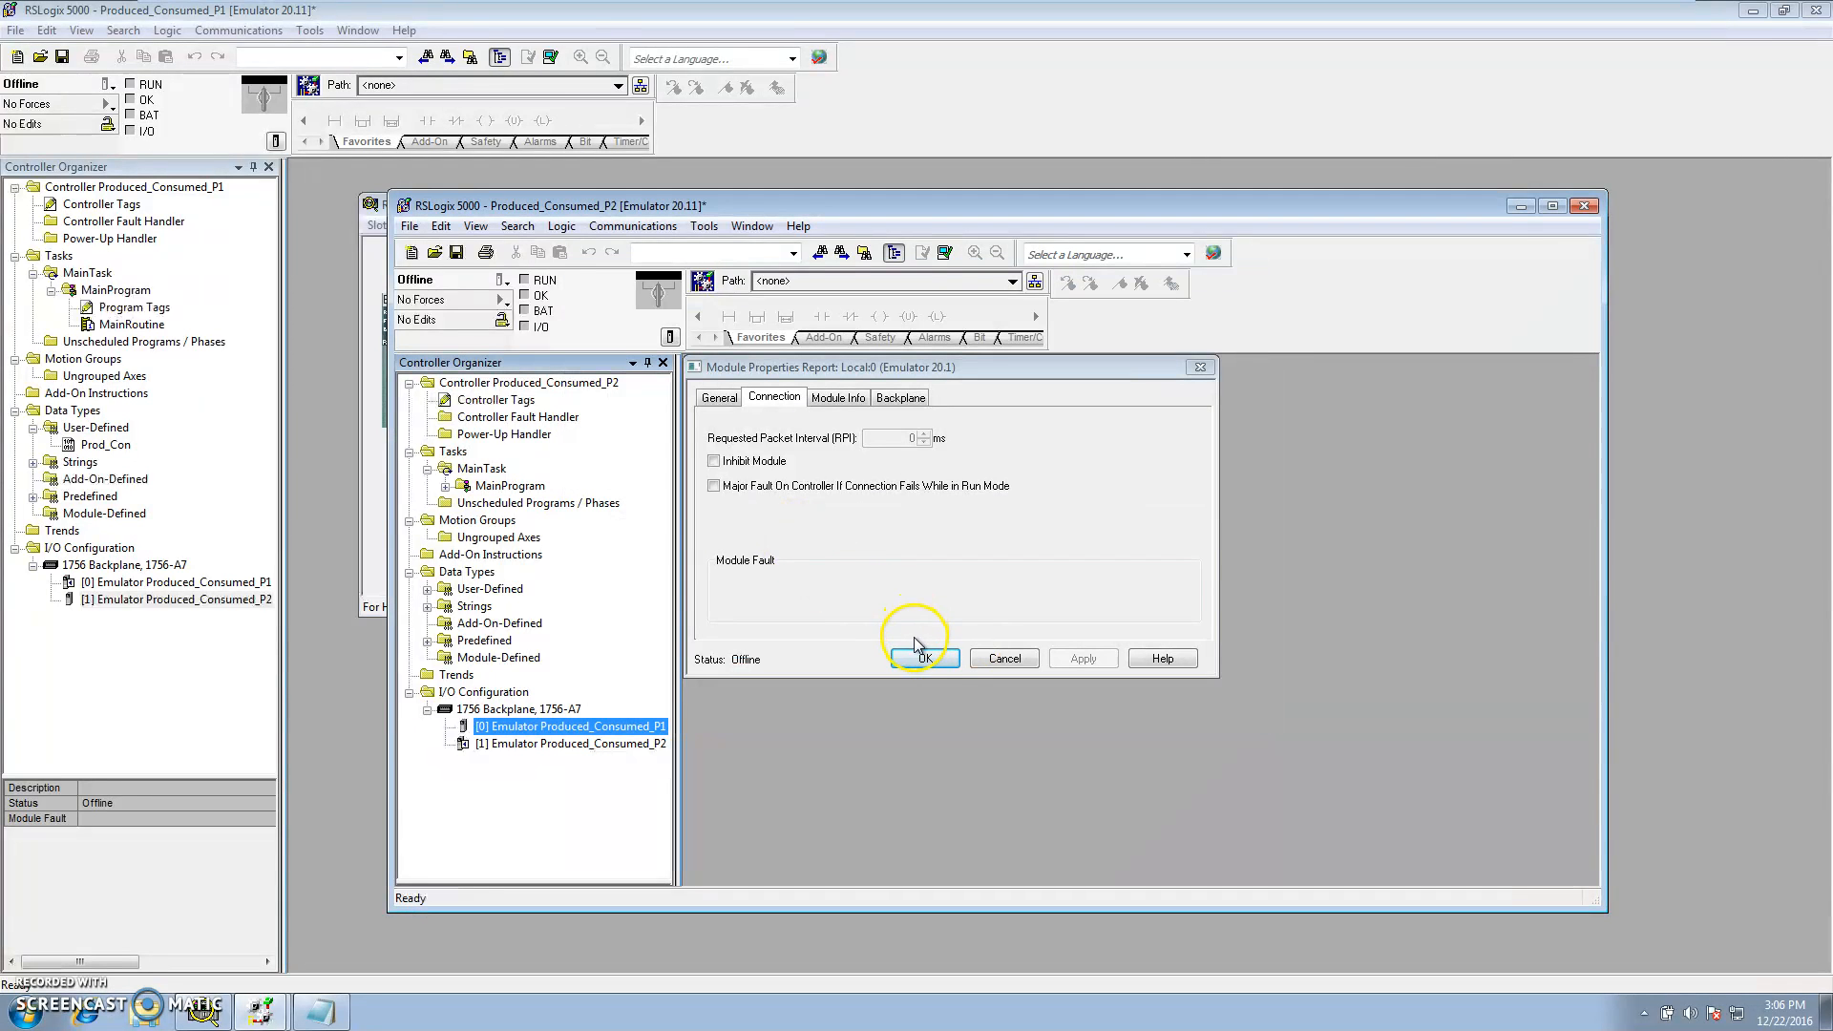
pyautogui.click(926, 659)
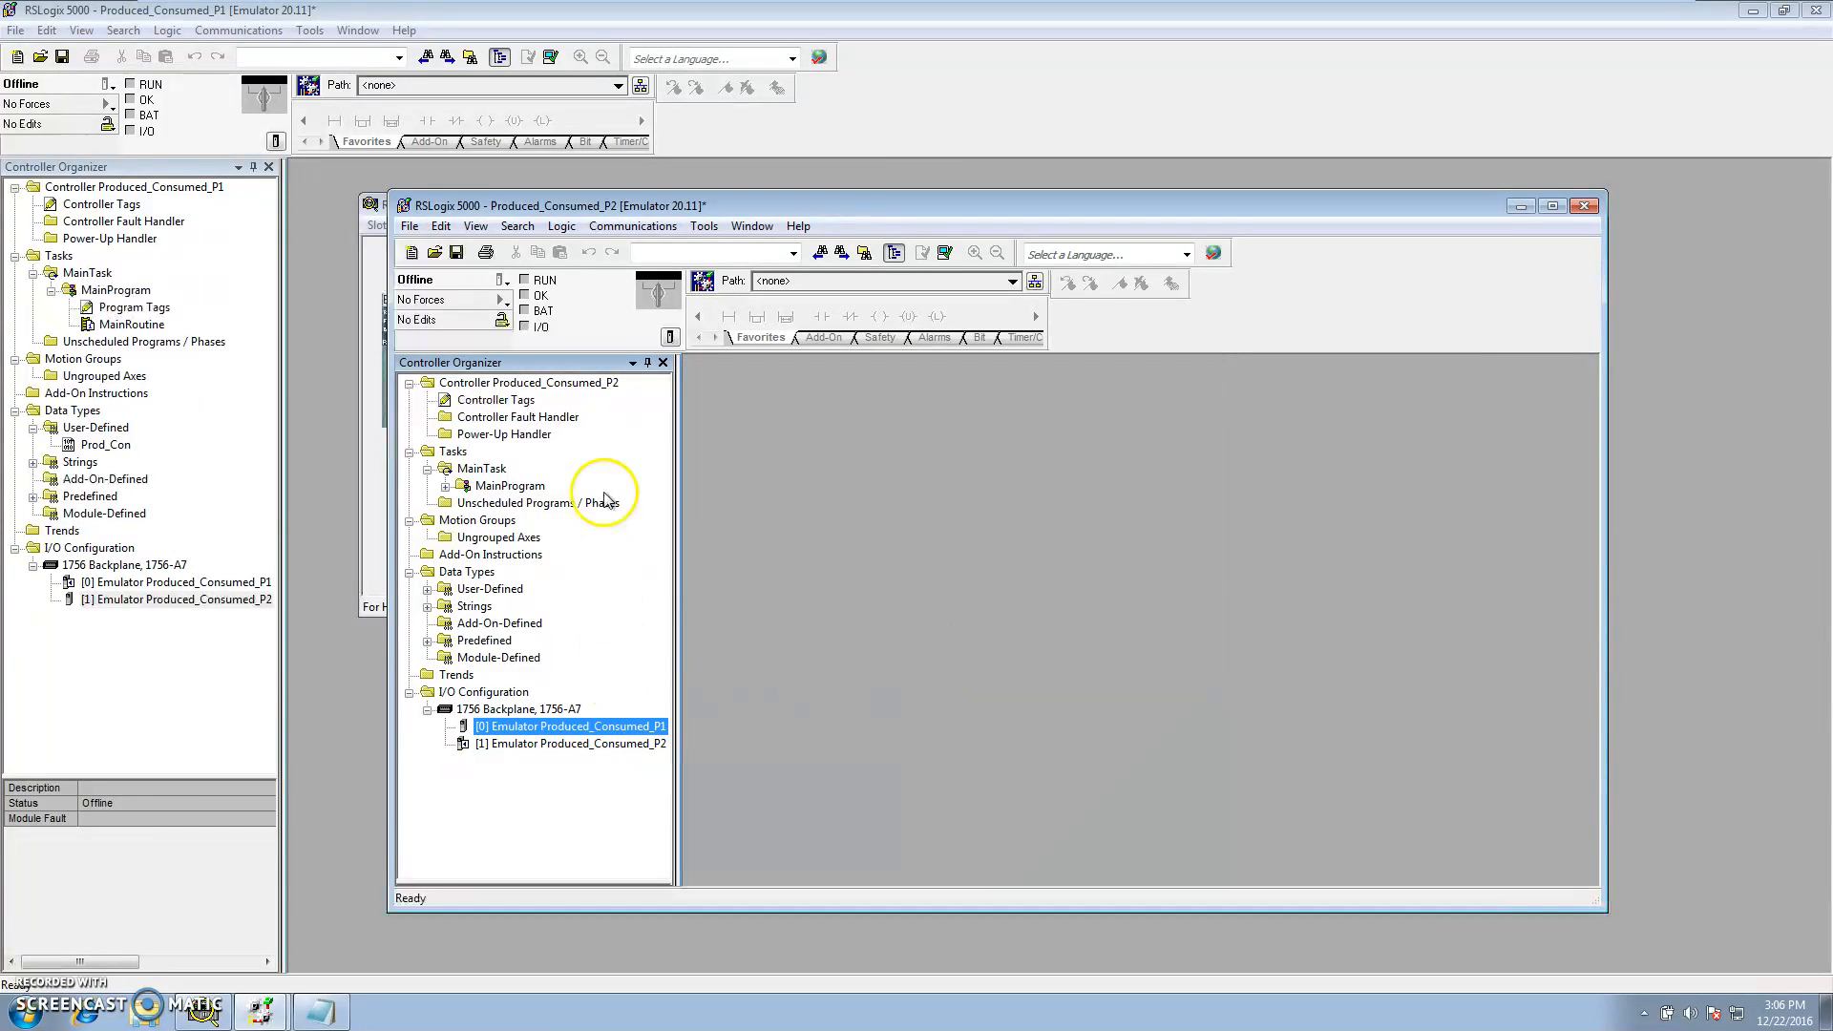
# Open the Prod_Con user-defined data type in the P1 project to review its members, then close it
pyautogui.click(208, 439)
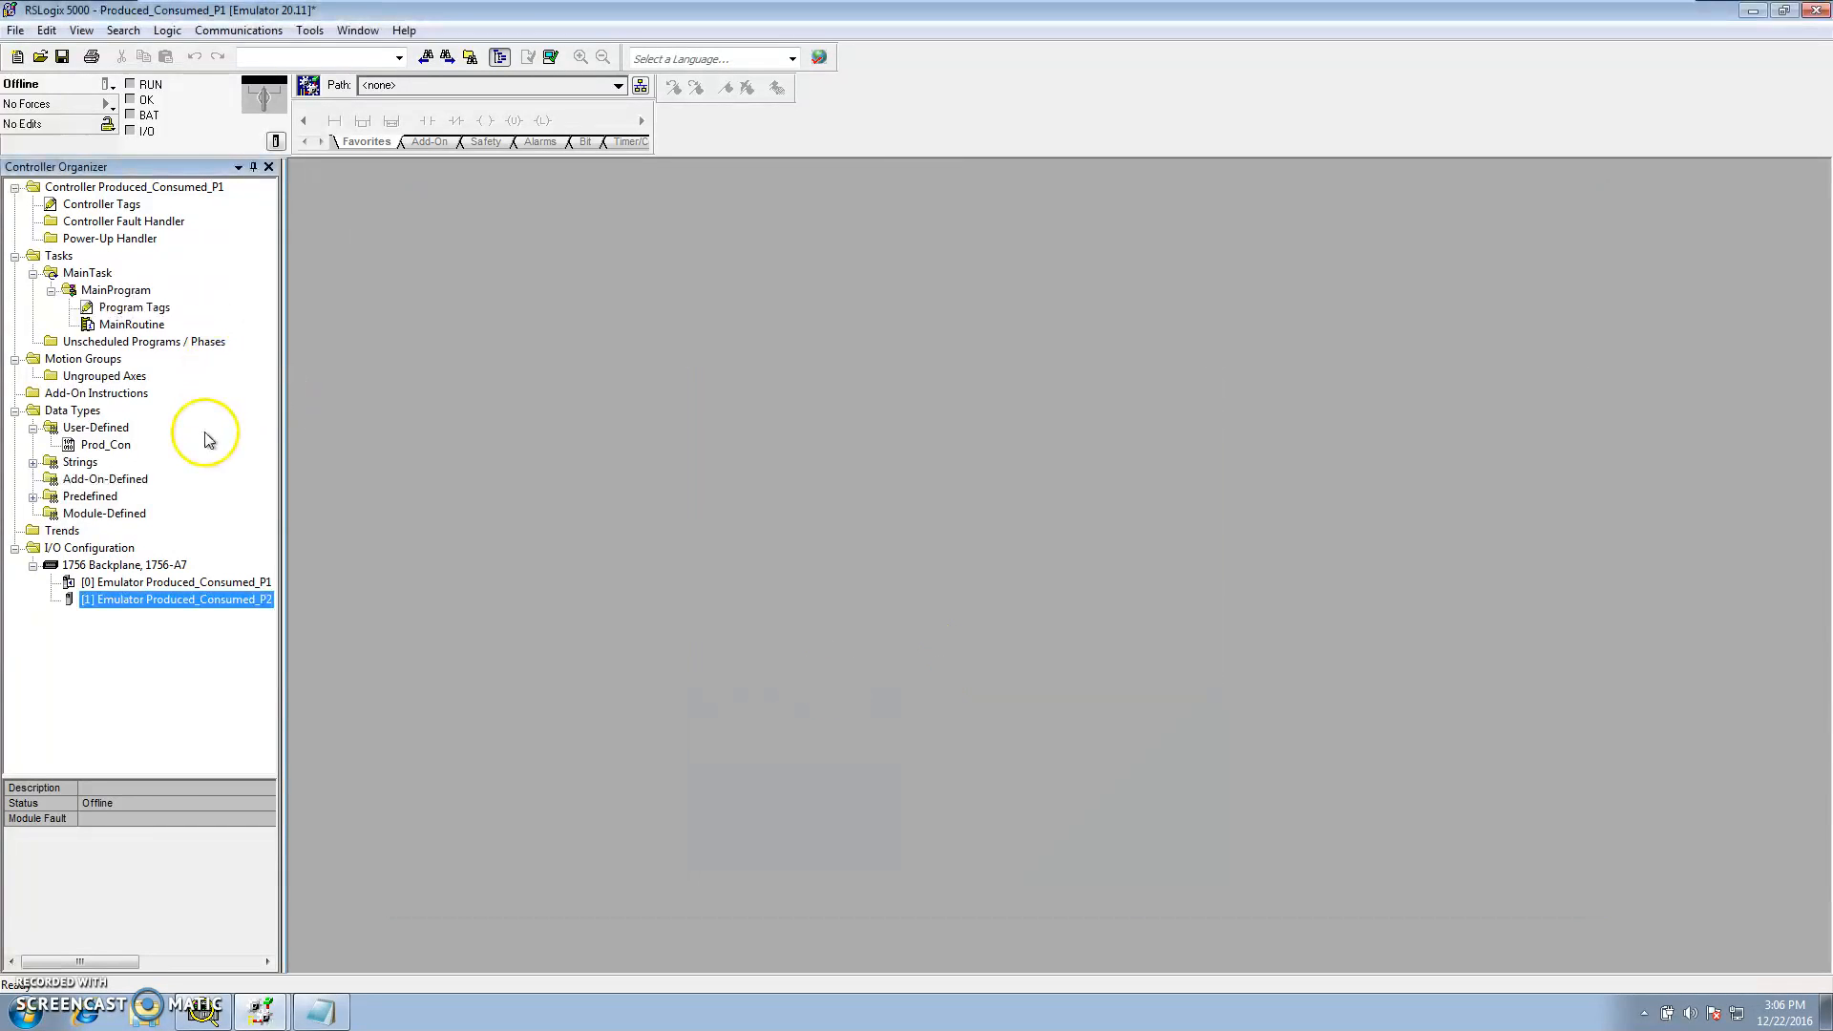
pyautogui.doubleClick(107, 445)
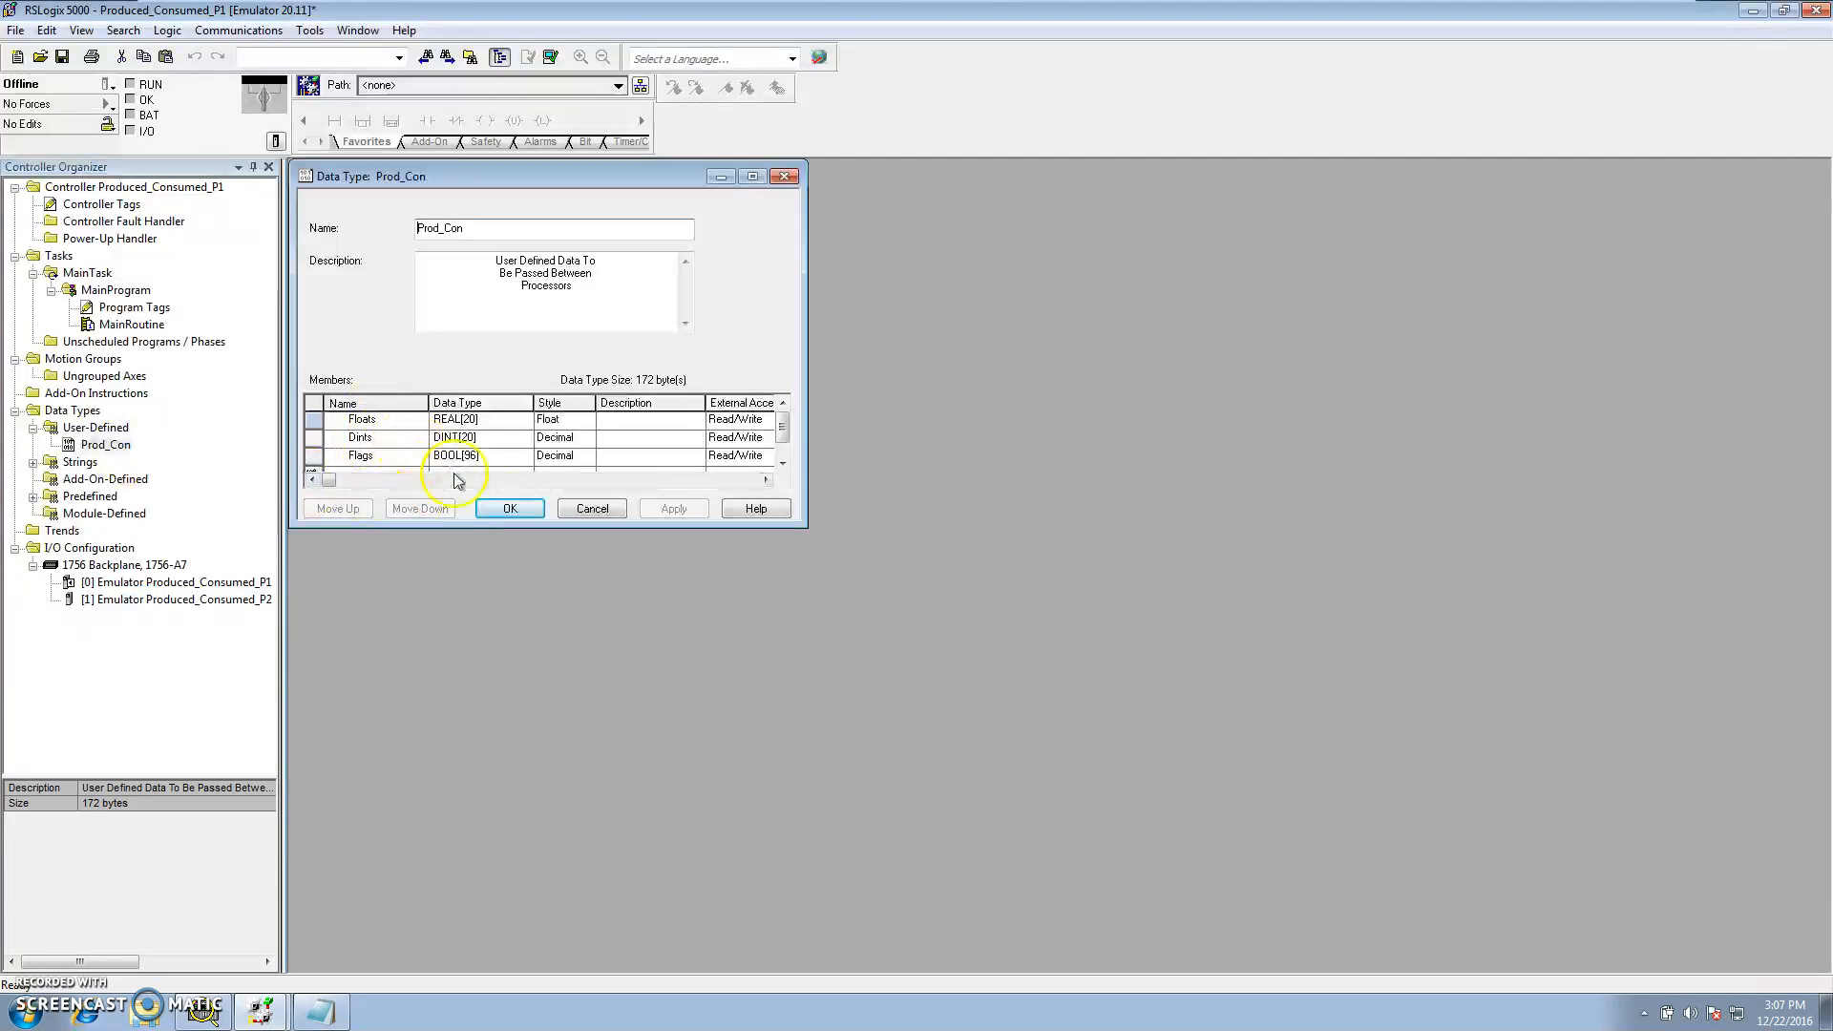
pyautogui.click(584, 509)
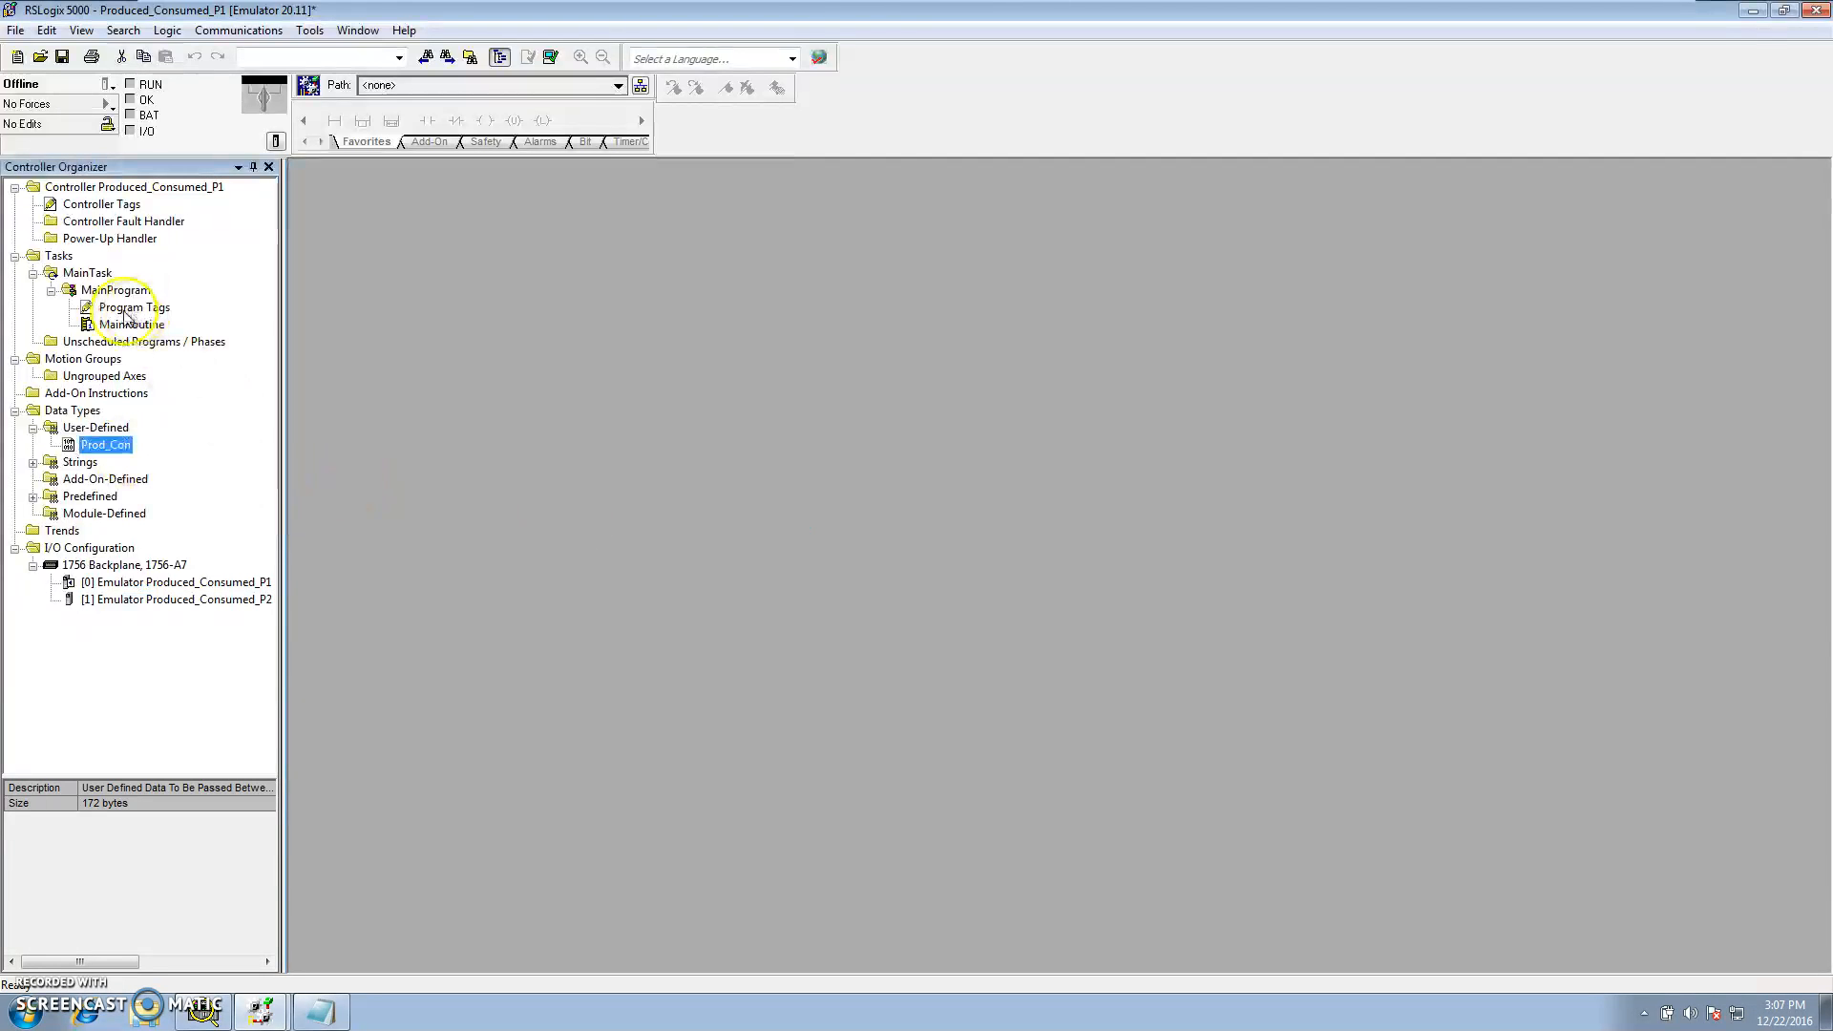
# Open the P1 controller tags for editing and create a new tag named Program1_to_Program2
pyautogui.click(92, 210)
pyautogui.doubleClick(93, 210)
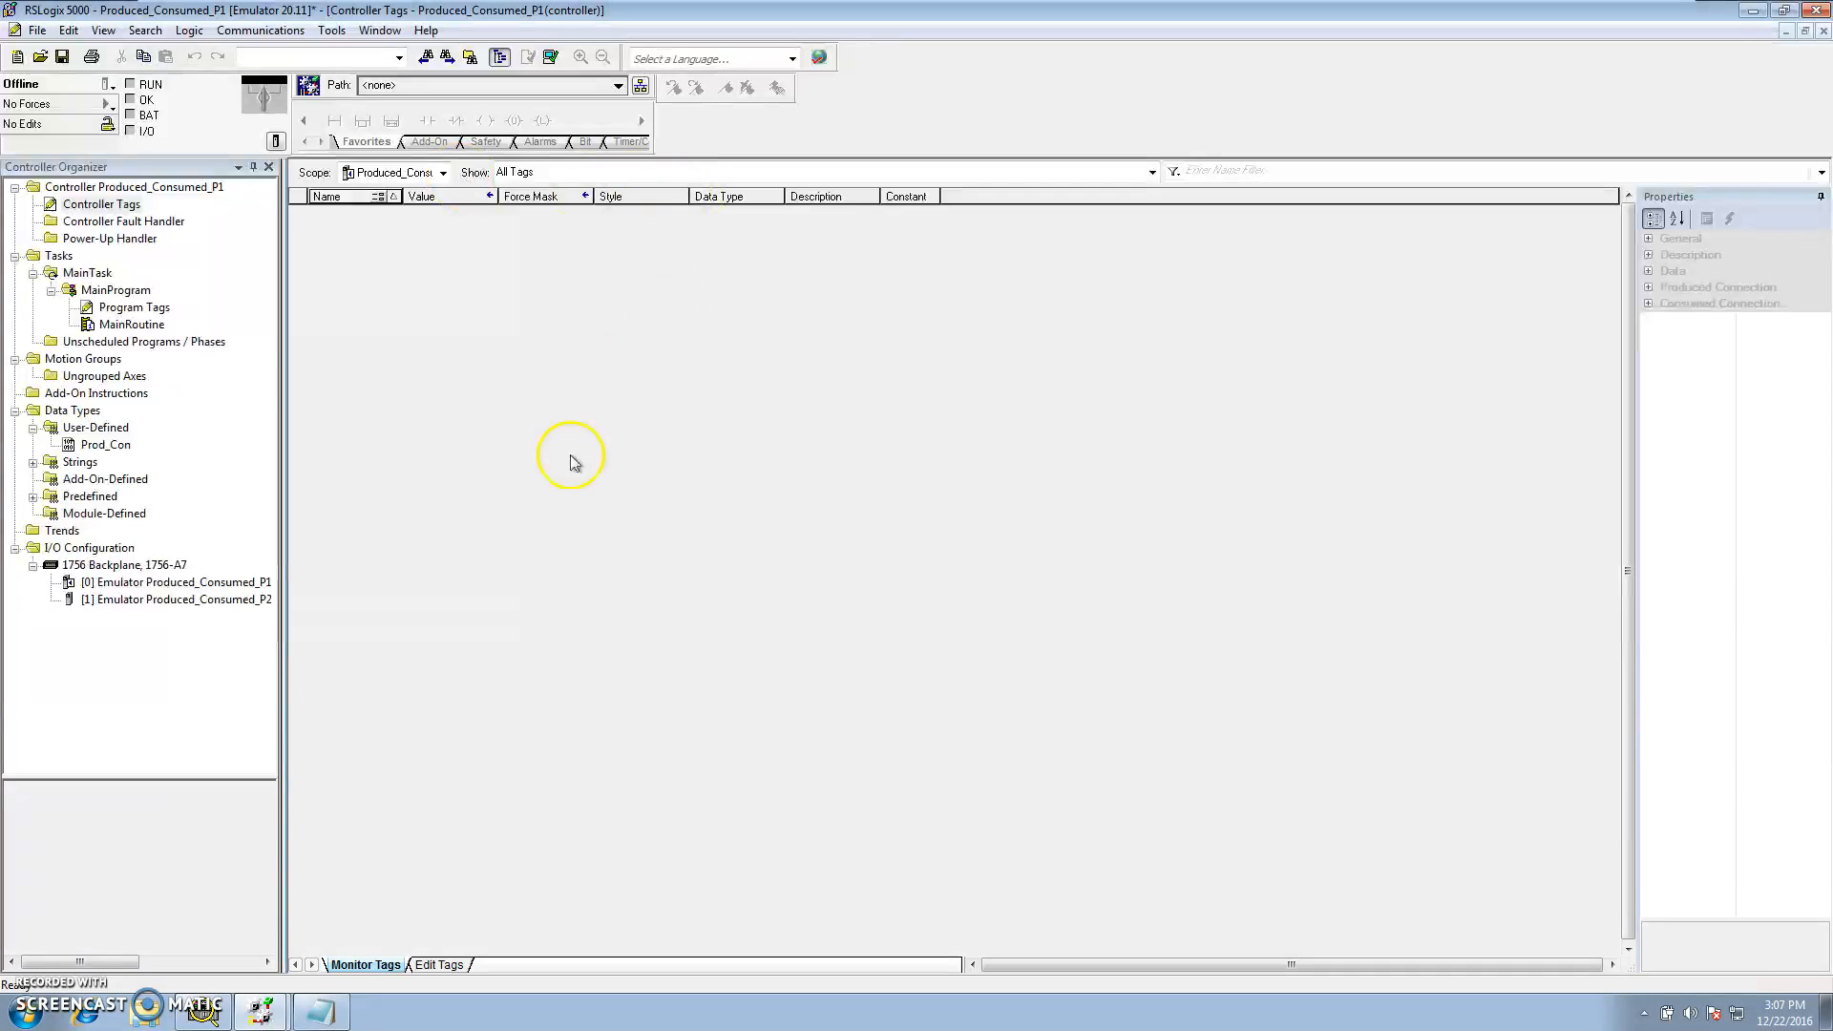
pyautogui.click(434, 965)
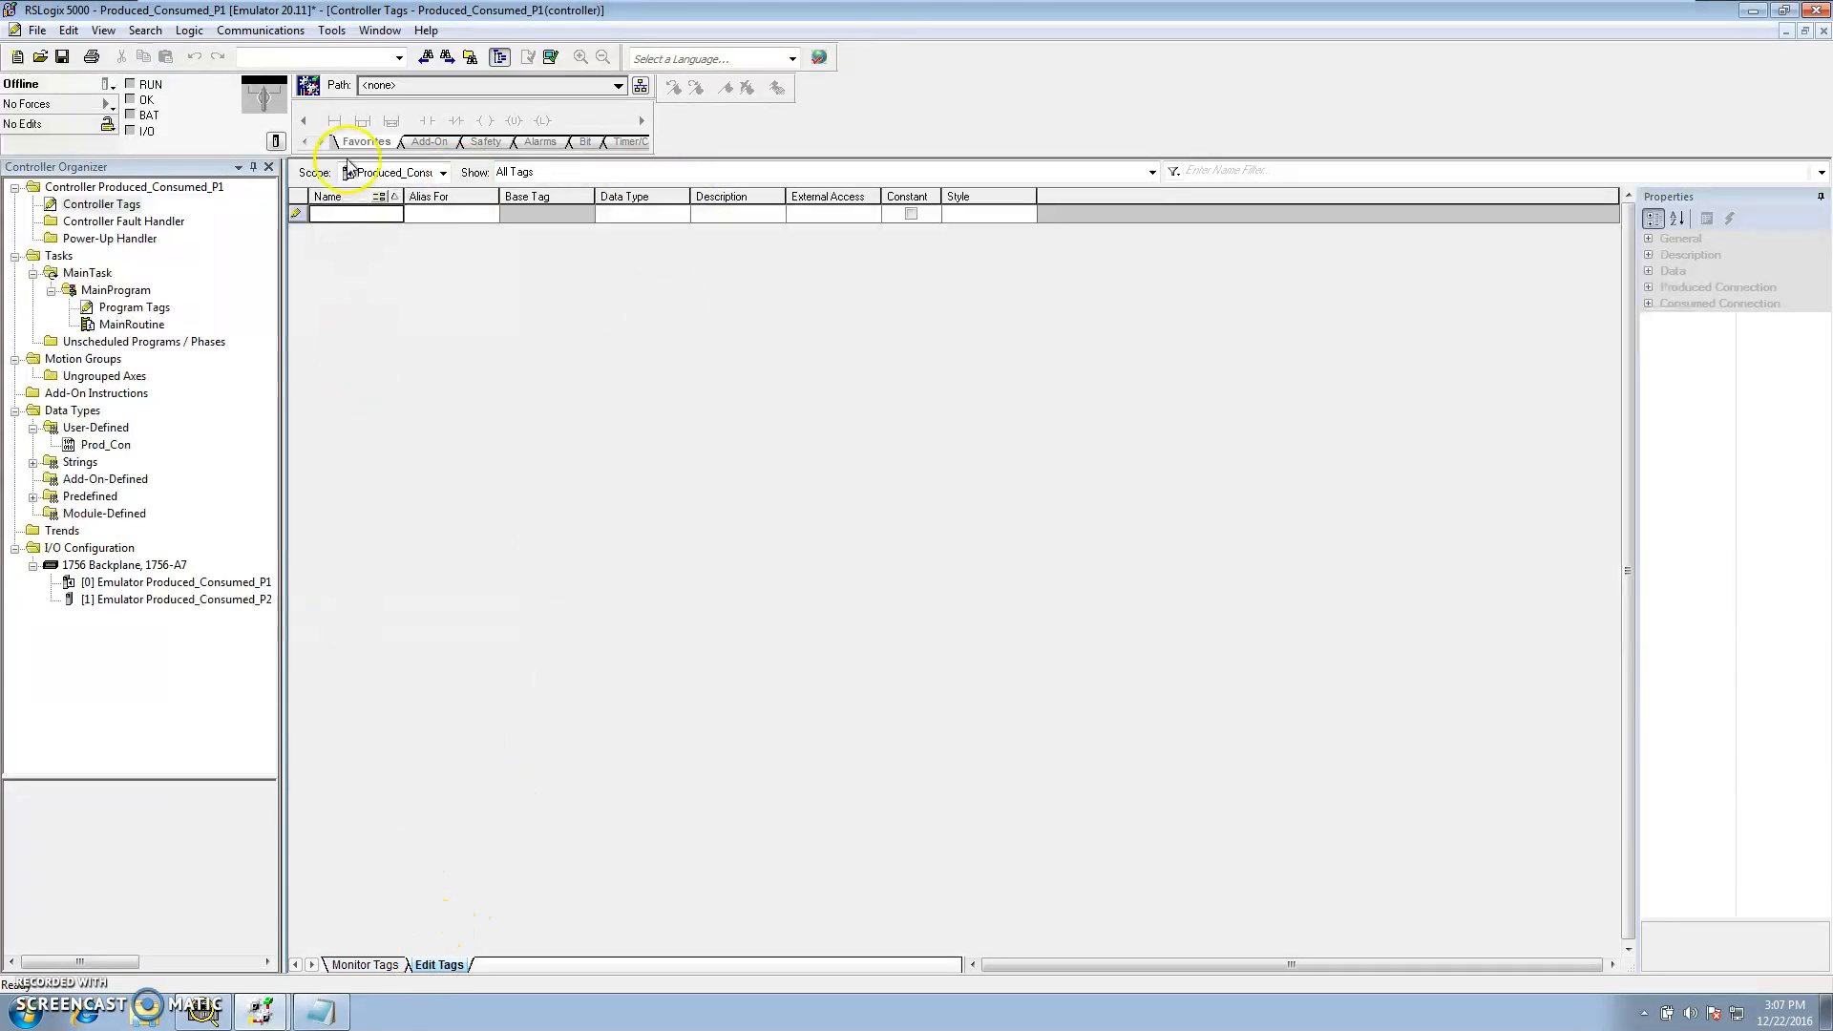
pyautogui.click(344, 217)
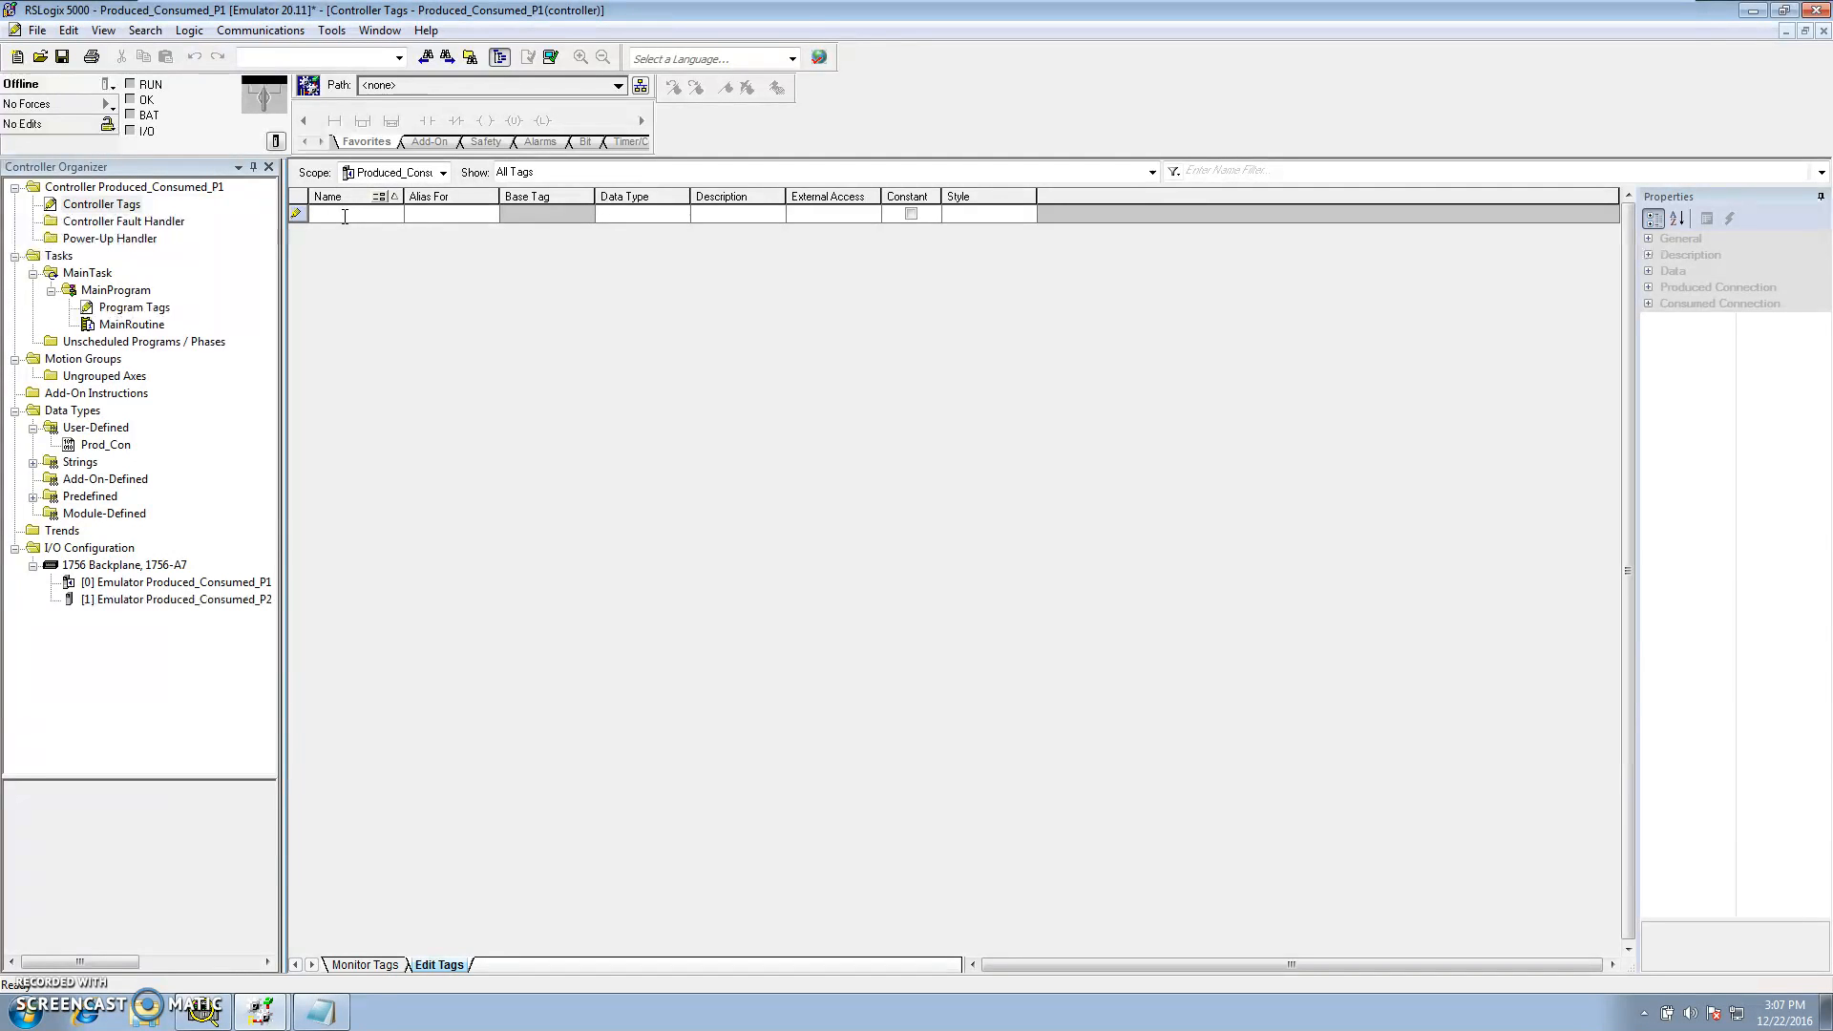
pyautogui.write('PRO')
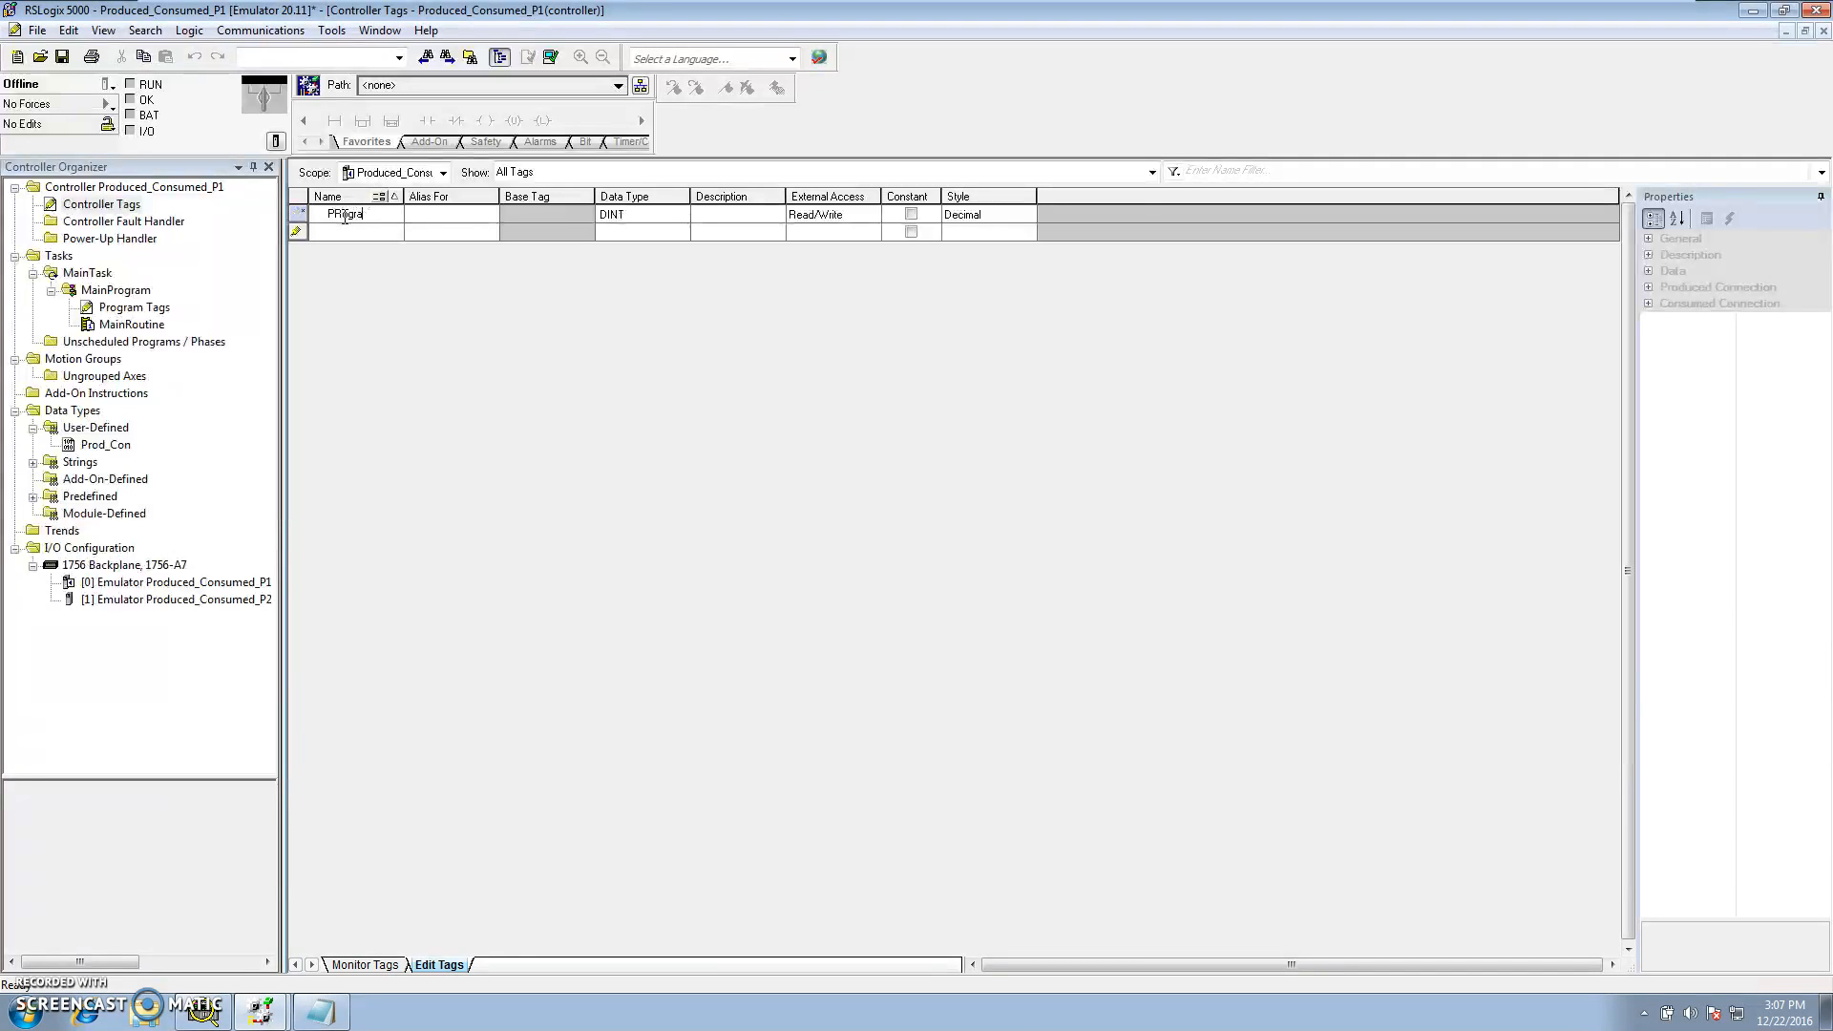
pyautogui.write('r')
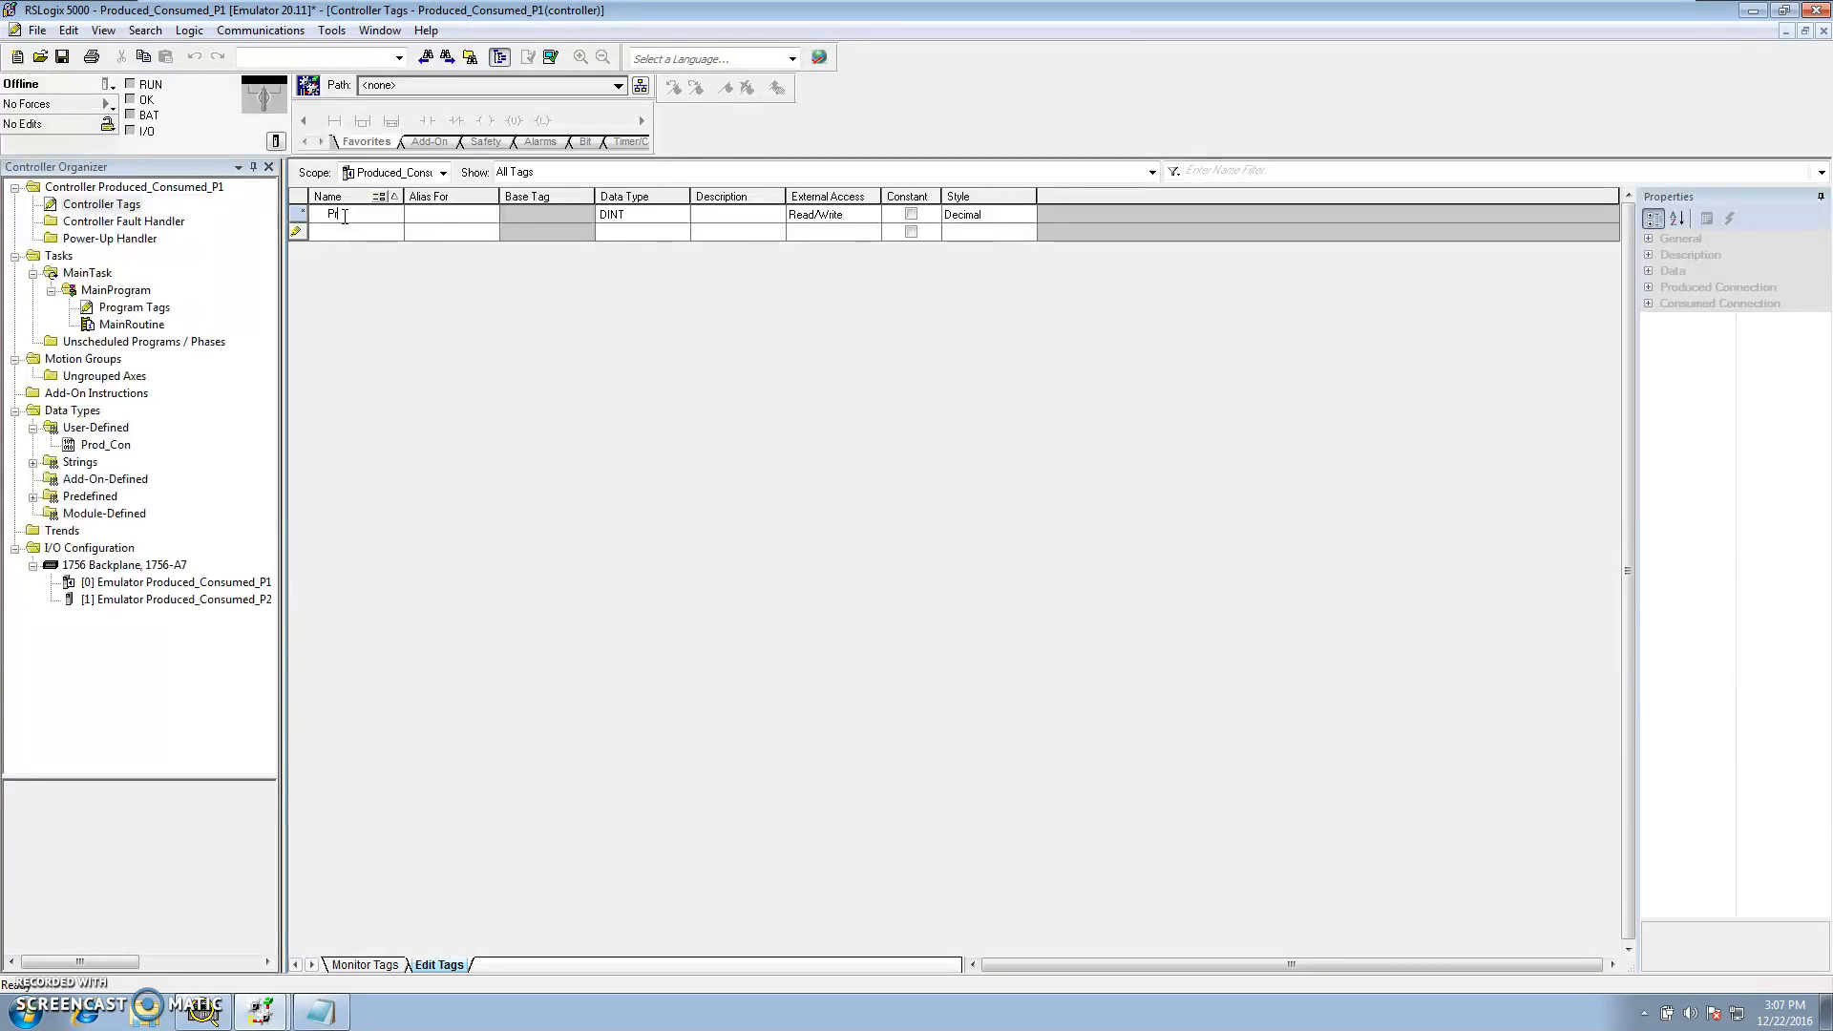
pyautogui.write('ogram_')
pyautogui.write('ram_2')
pyautogui.moveTo(406, 201); pyautogui.dragTo(460, 204)
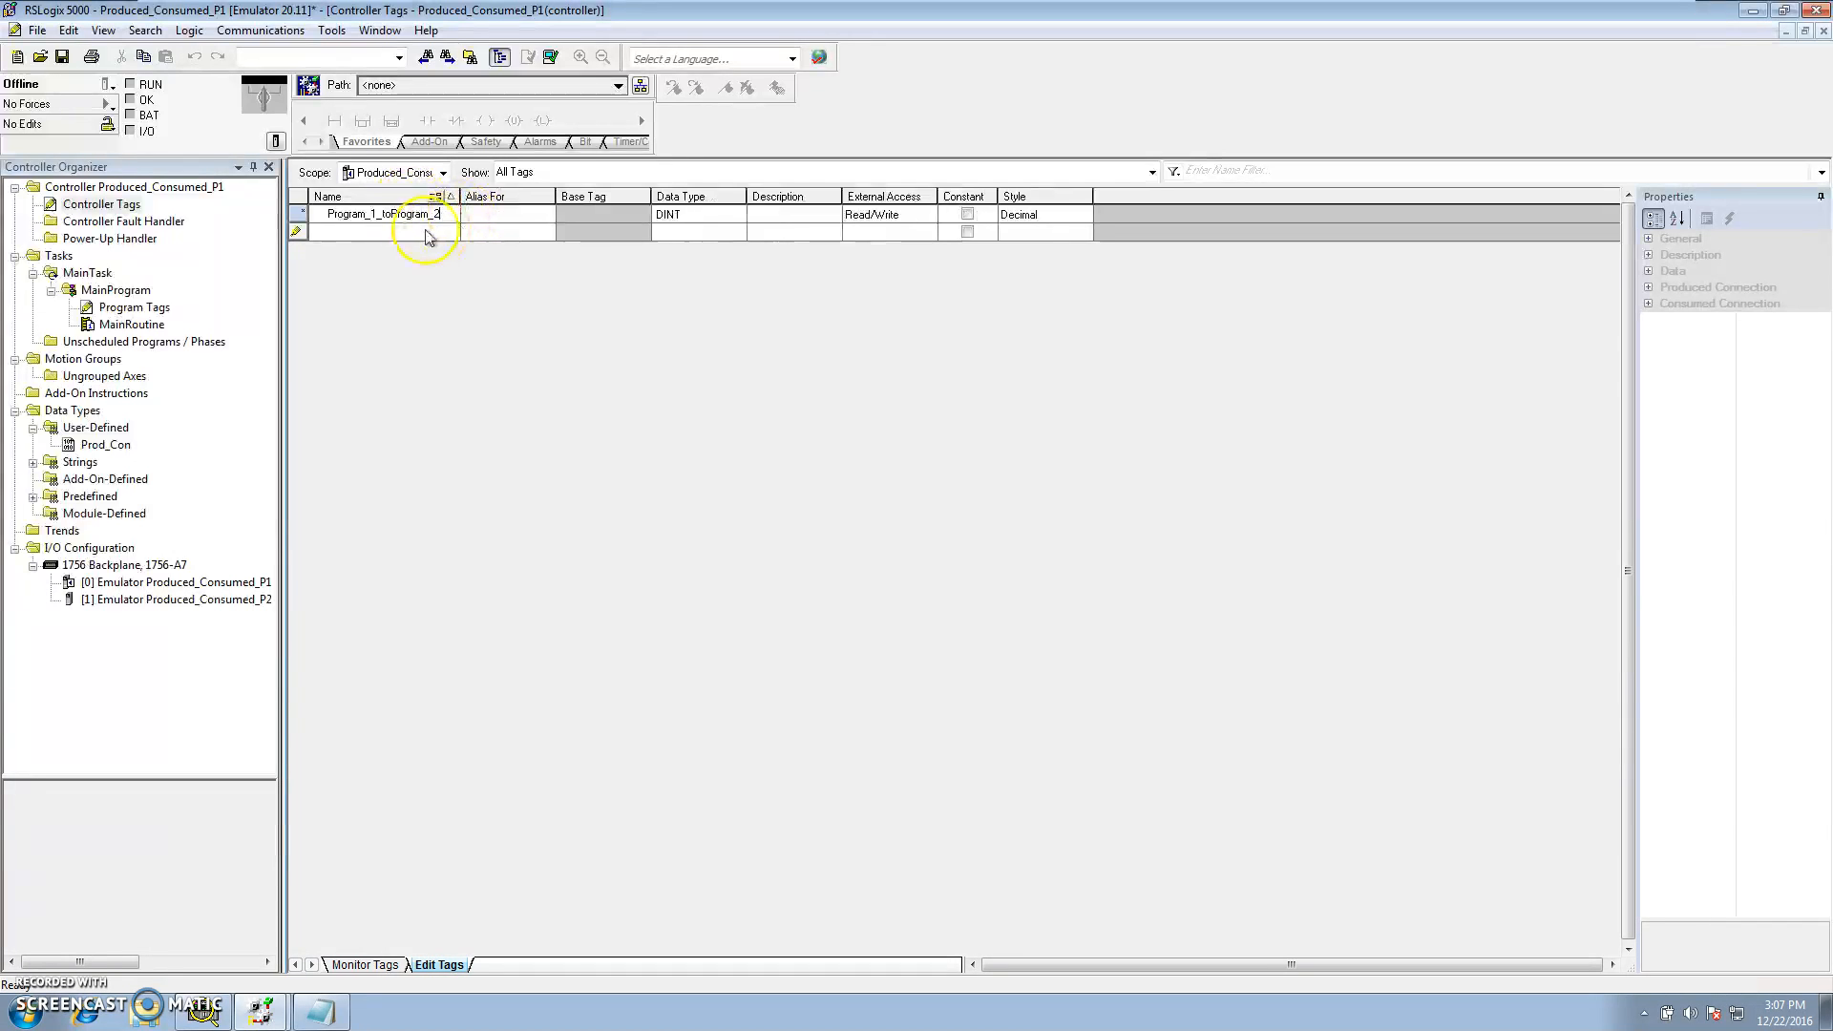
pyautogui.click(372, 215)
pyautogui.press('BackSpace')
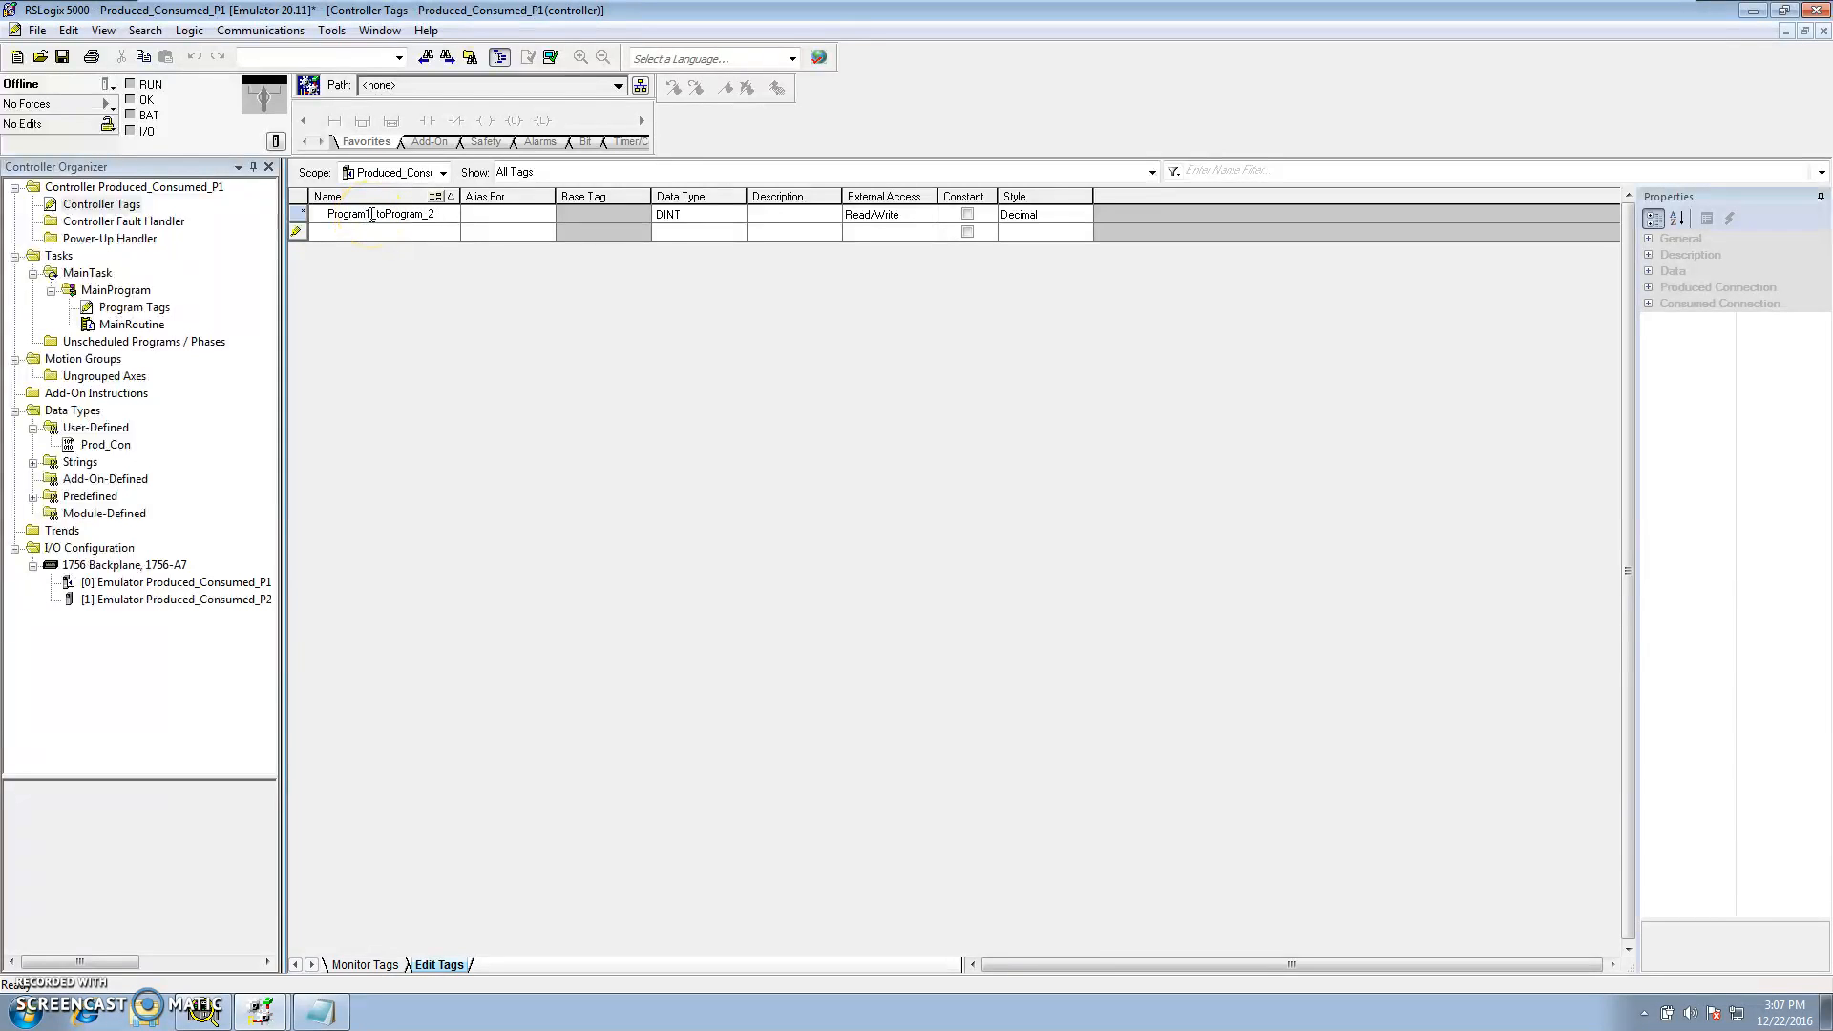
pyautogui.write('_')
pyautogui.click(435, 214)
pyautogui.press('BackSpace')
# Set the Program1_to_Program2 tag's data type to Prod_Con
pyautogui.click(736, 214)
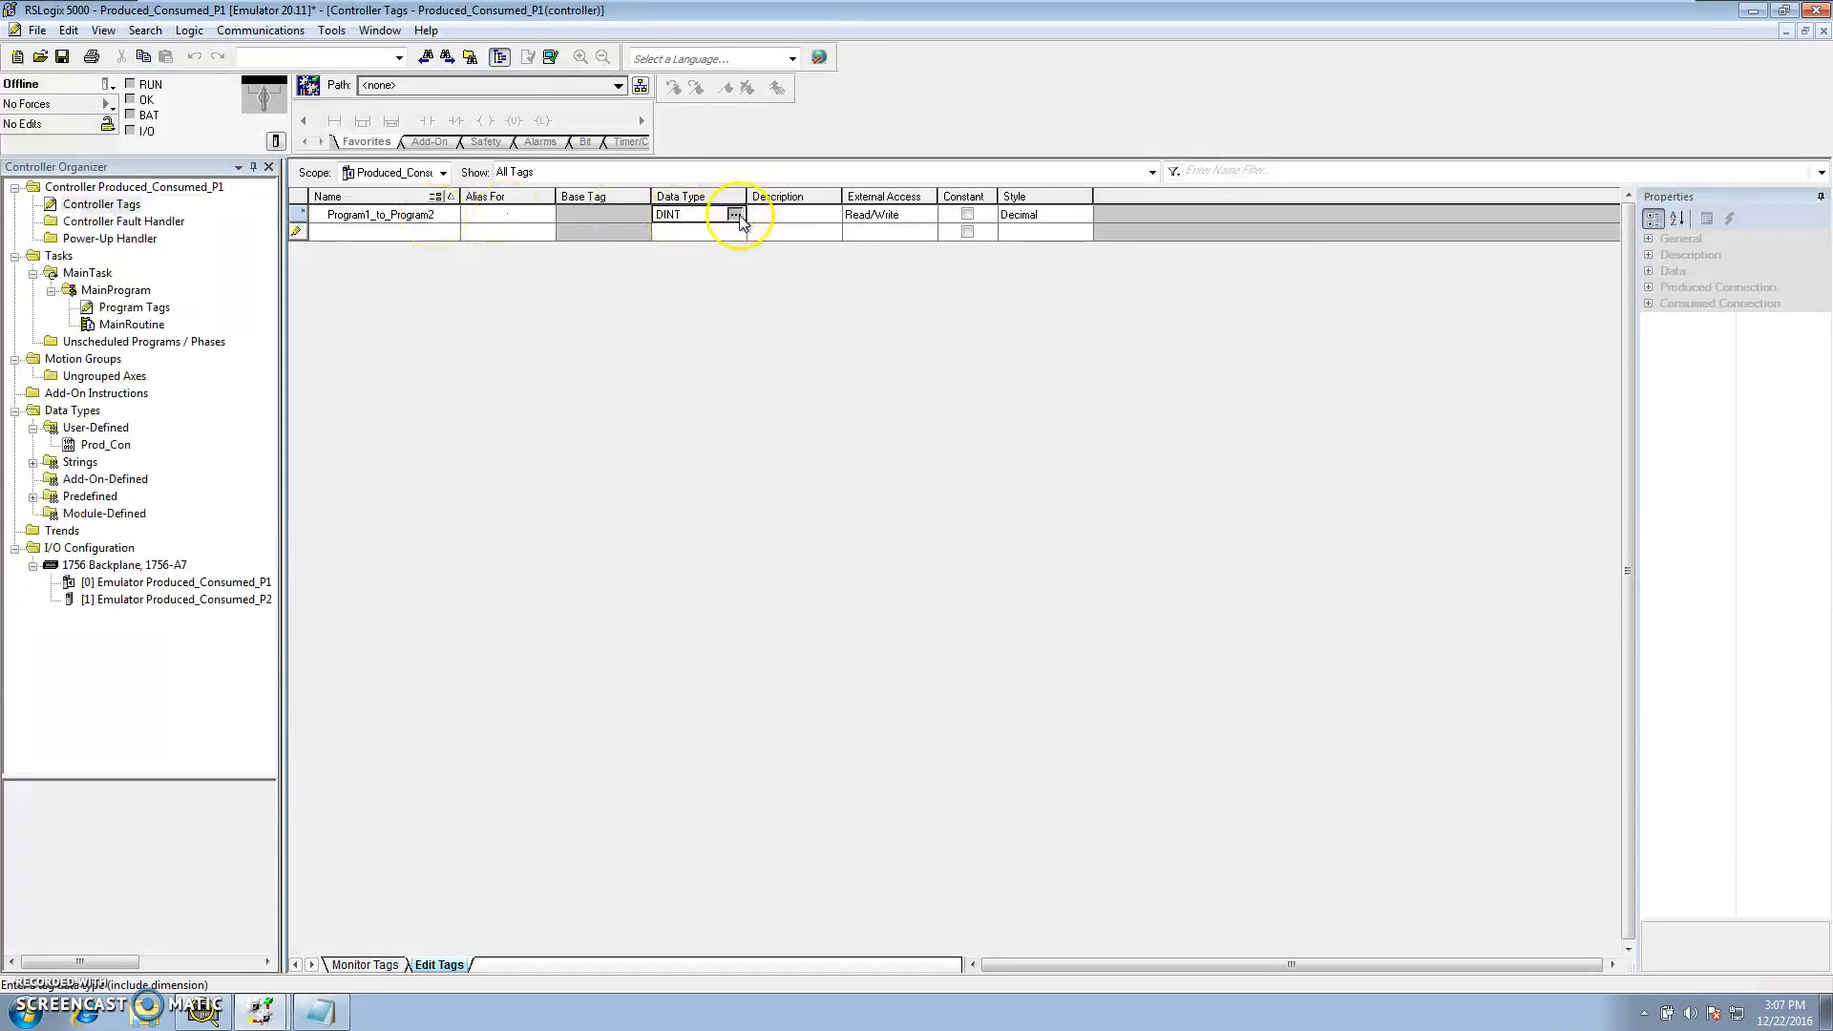
pyautogui.click(734, 214)
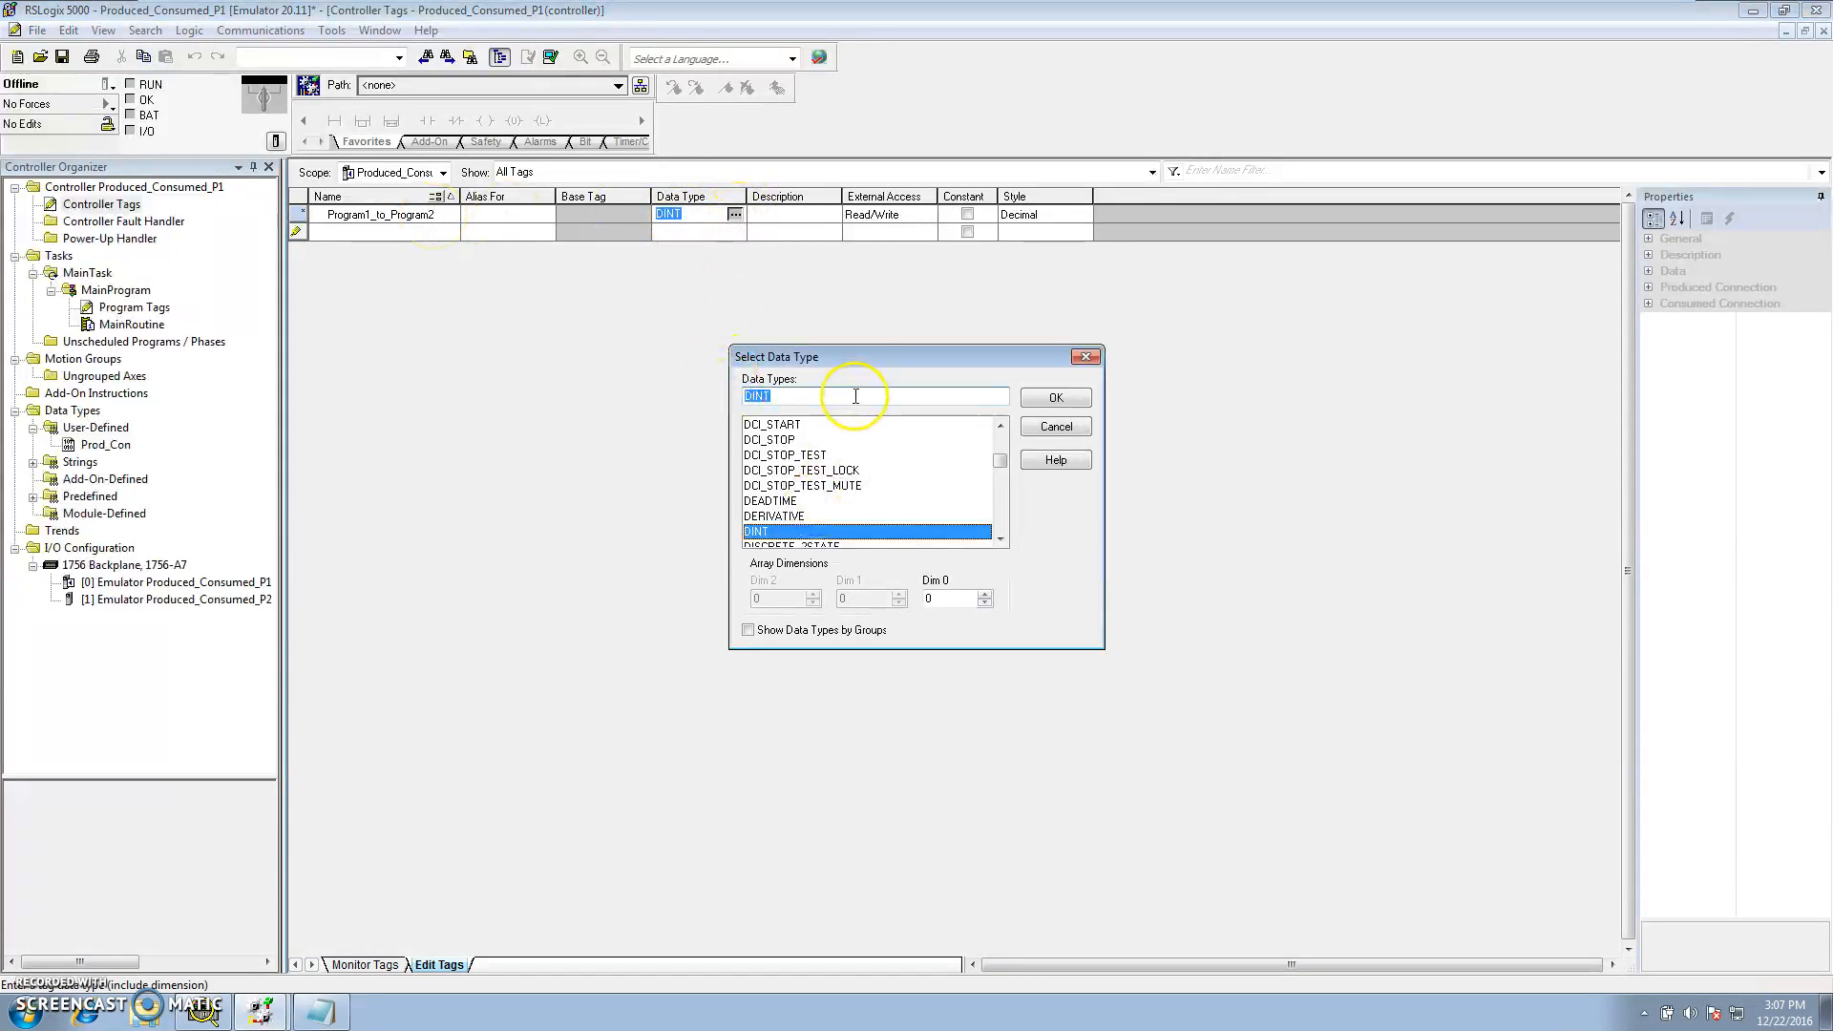
pyautogui.press('BackSpace')
pyautogui.write('Prod_Con')
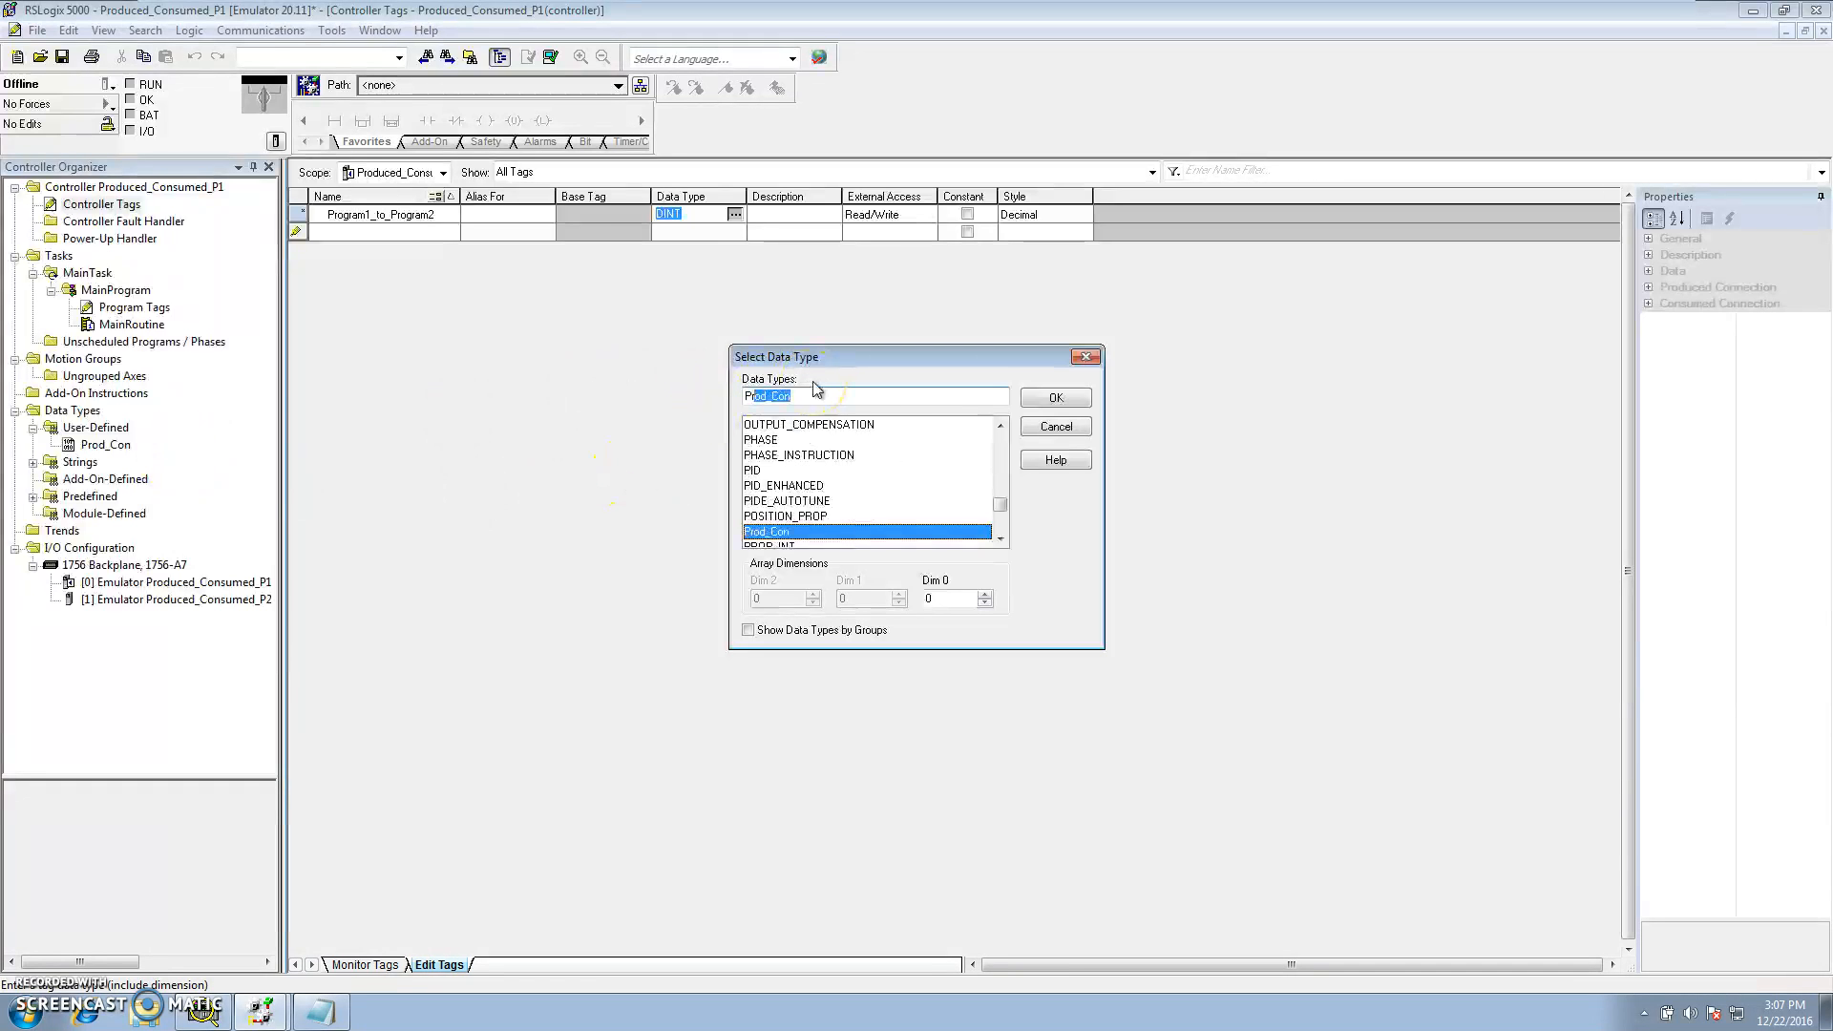
pyautogui.click(1057, 398)
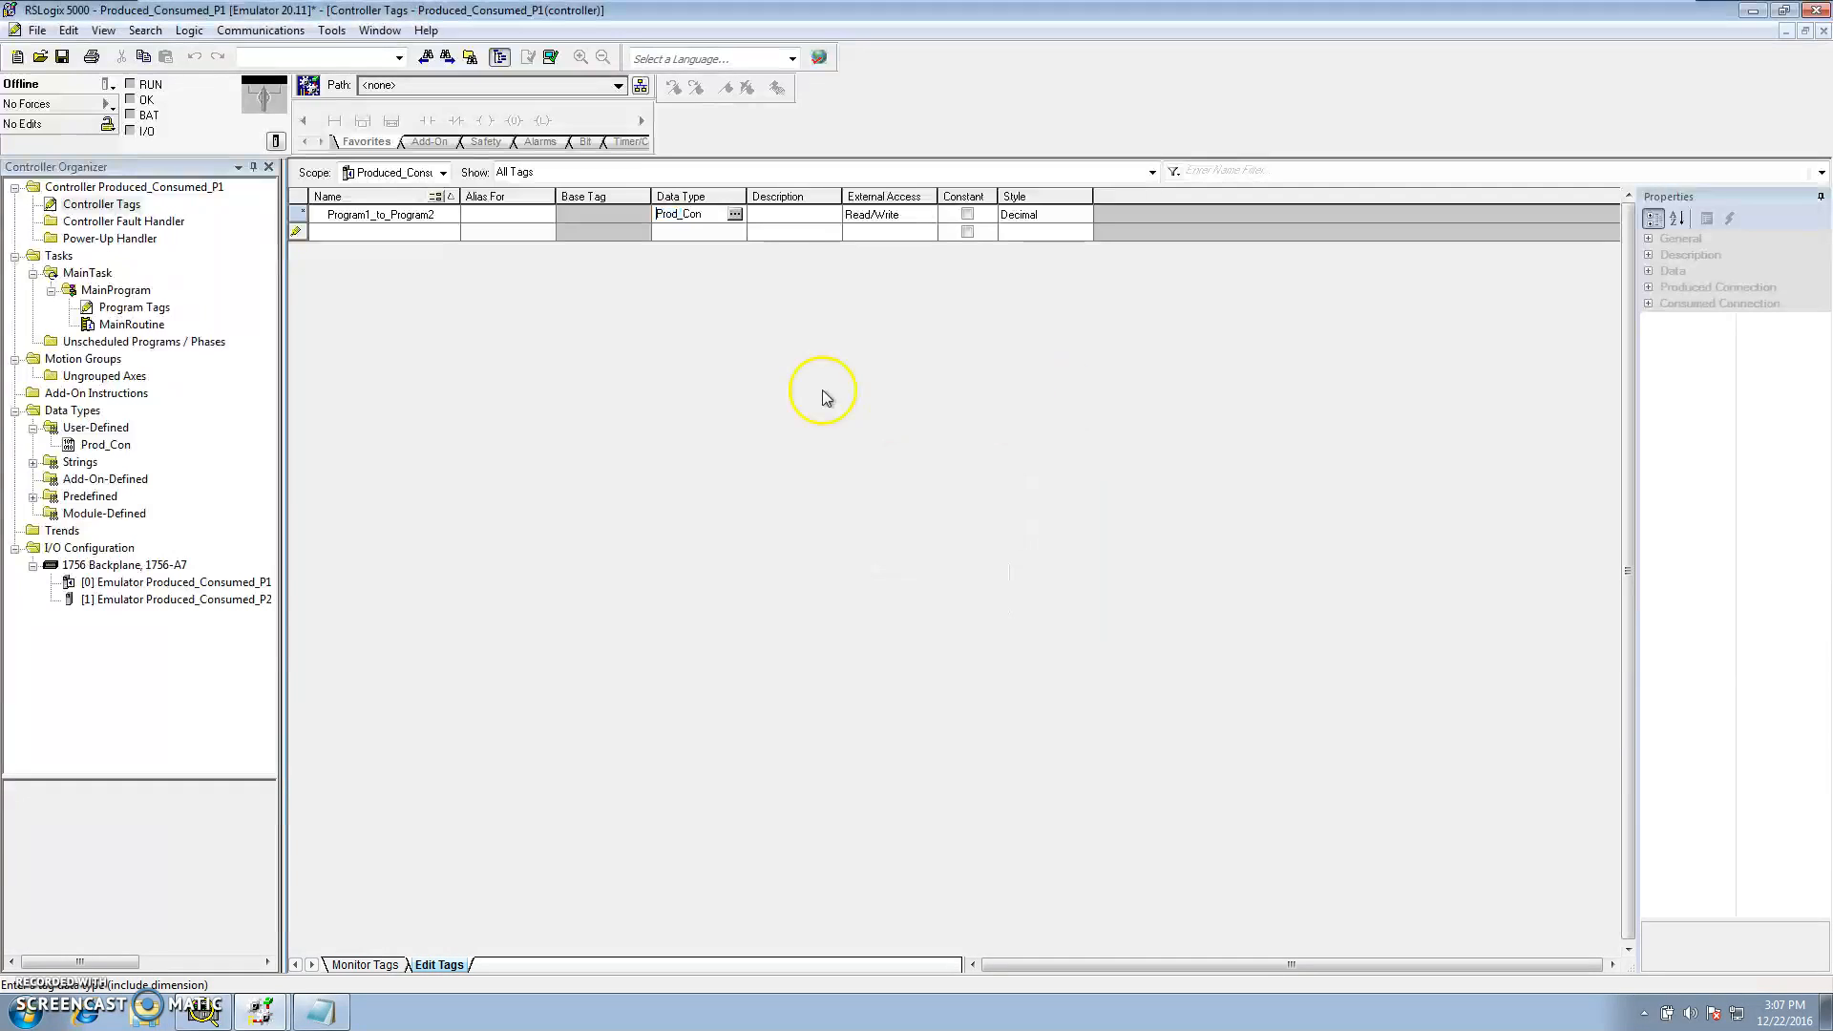
# Add a second controller tag named Program2_to_Program1 with data type Prod_Con
pyautogui.click(389, 232)
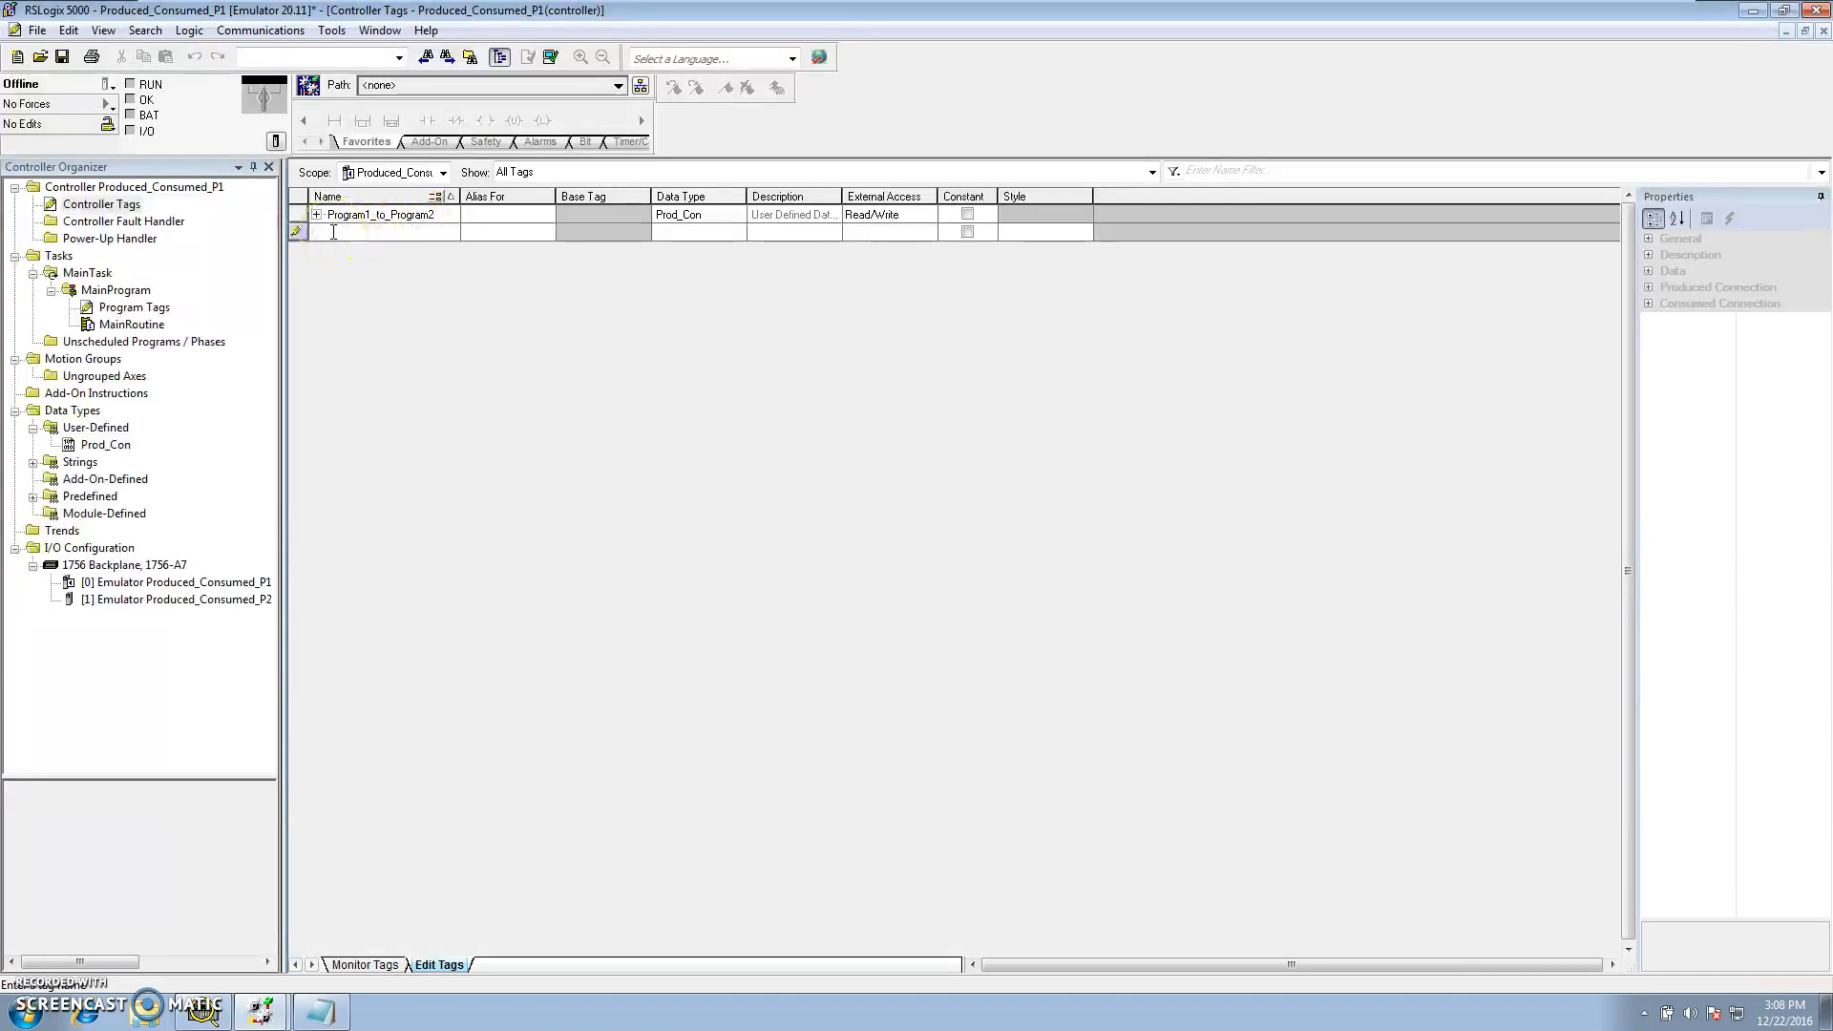
pyautogui.write('Progr')
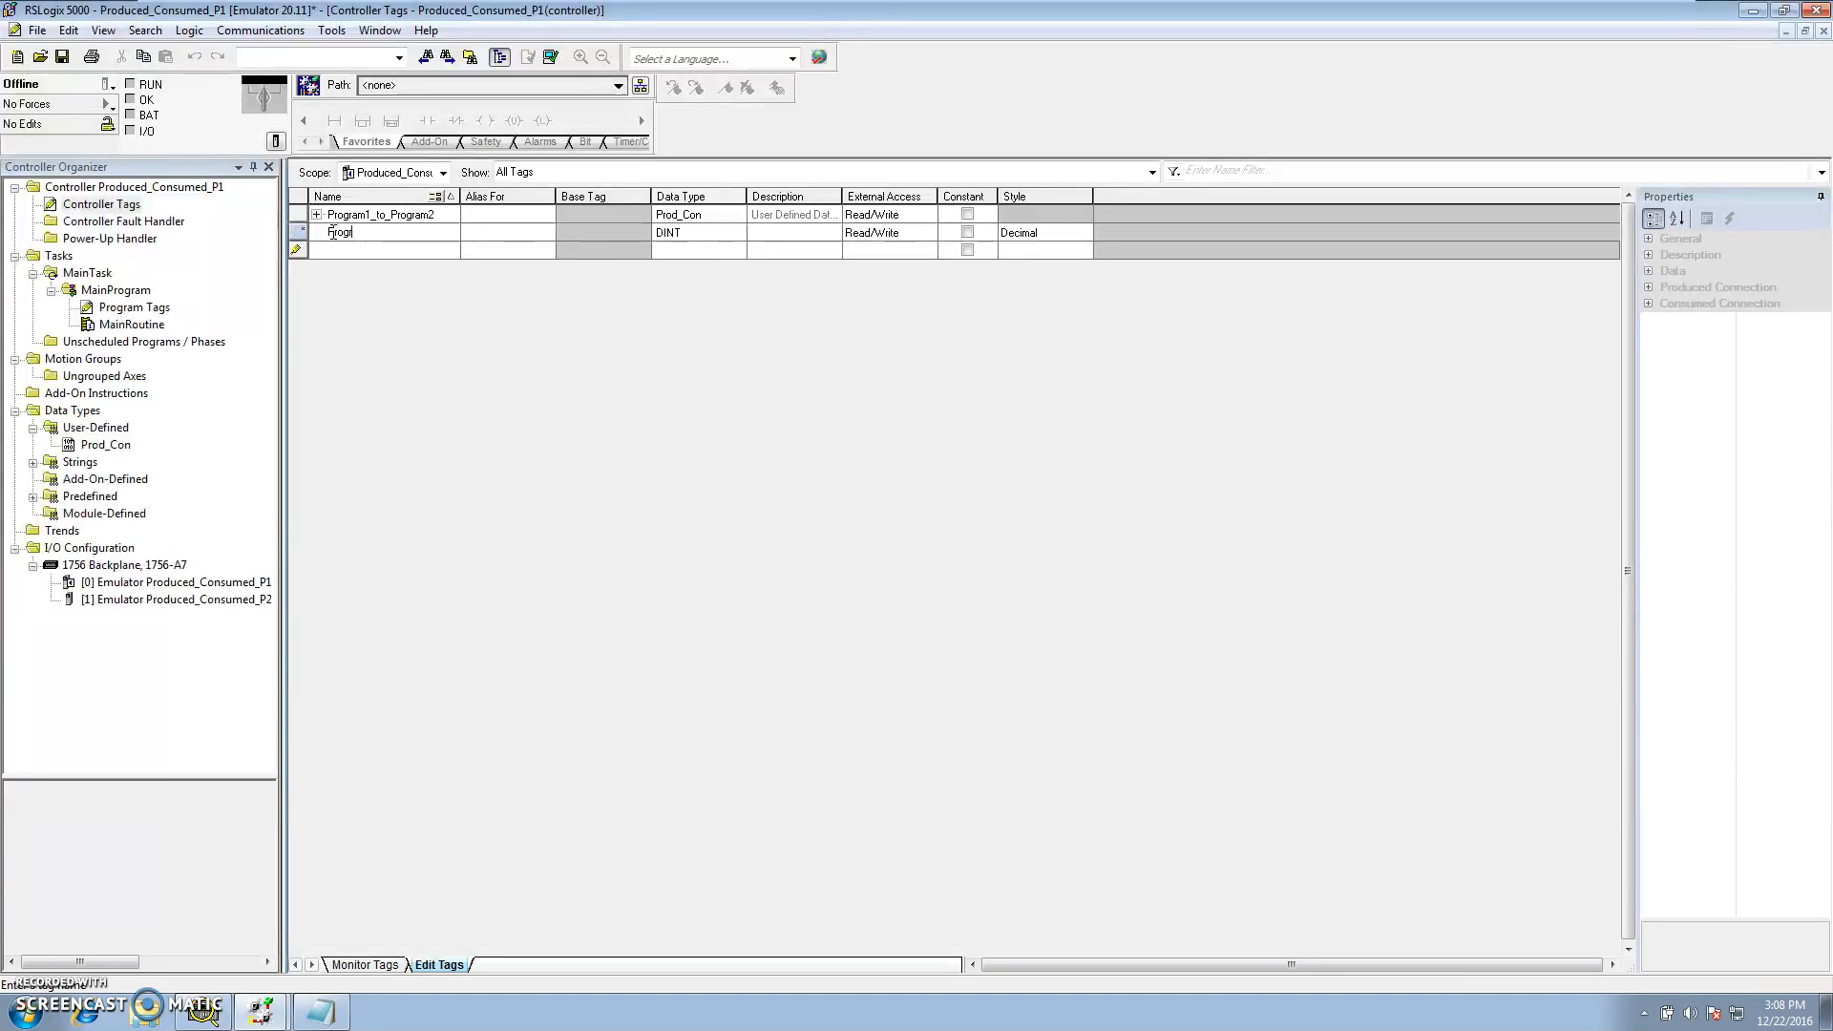
pyautogui.write('am2_to_Program1')
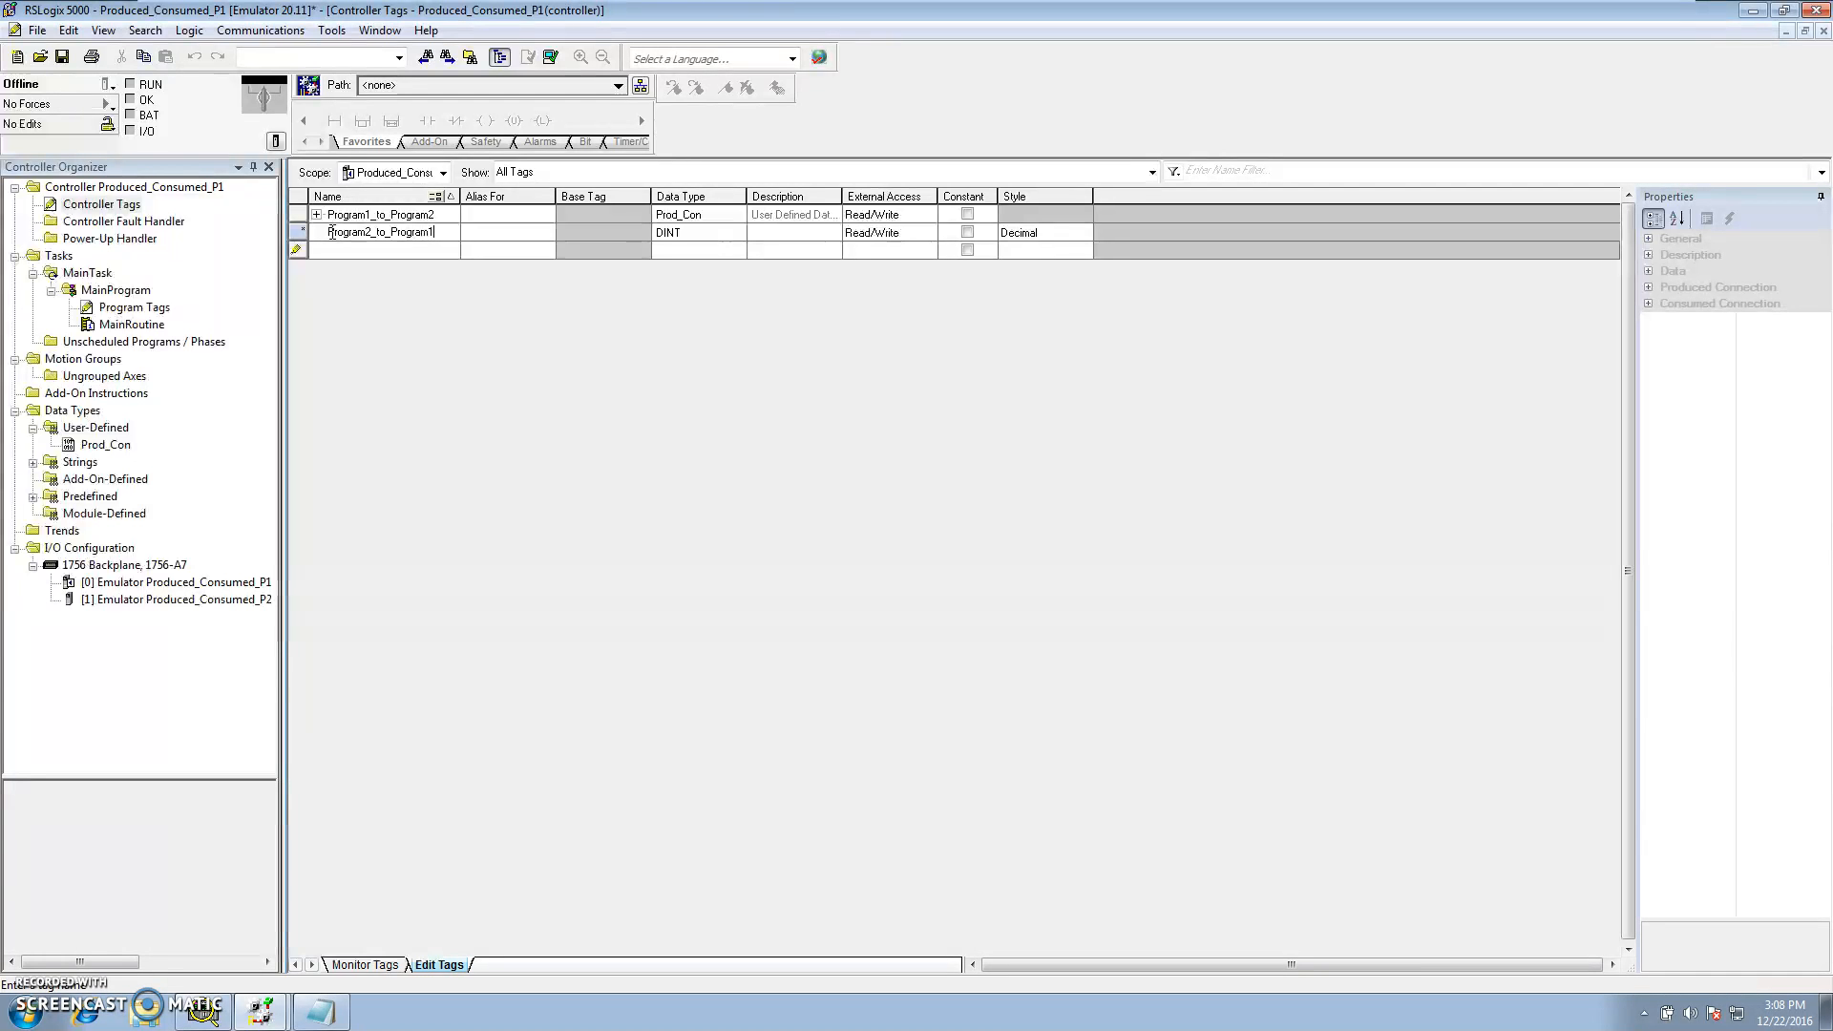
pyautogui.click(726, 235)
pyautogui.click(735, 235)
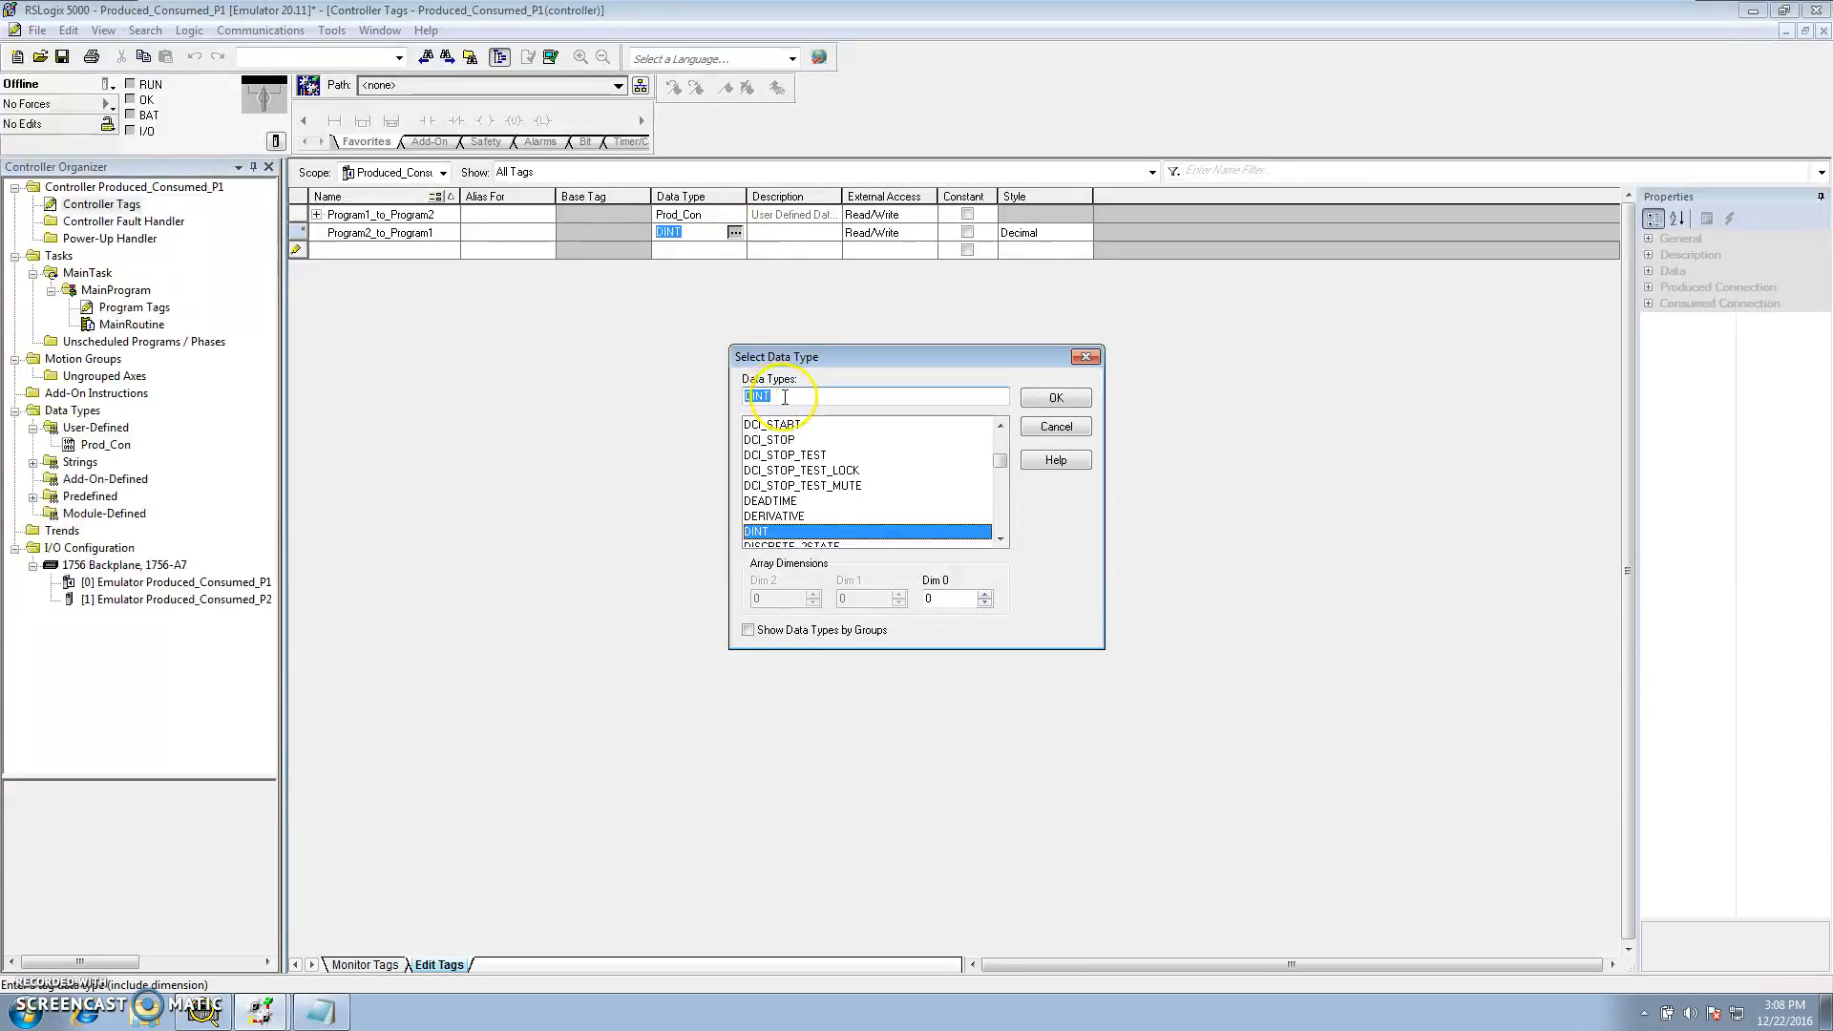
pyautogui.press('BackSpace')
pyautogui.write('Prod_Con')
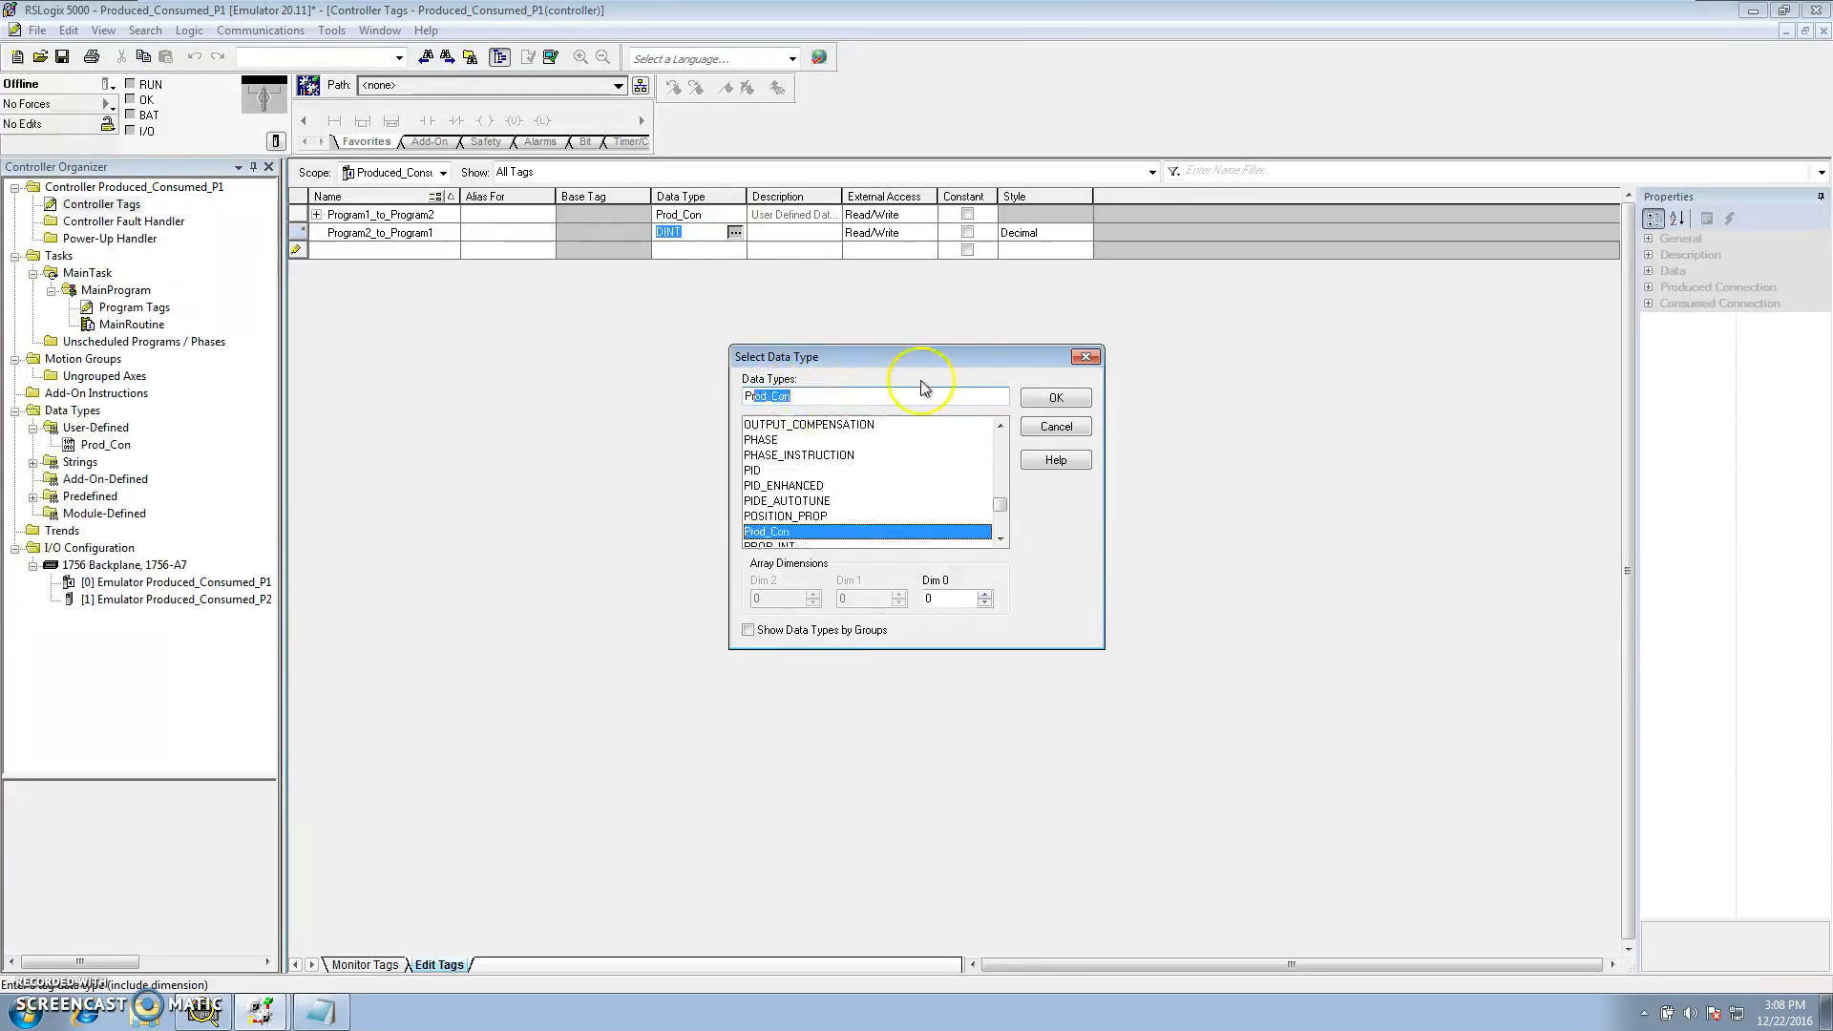
pyautogui.click(1025, 399)
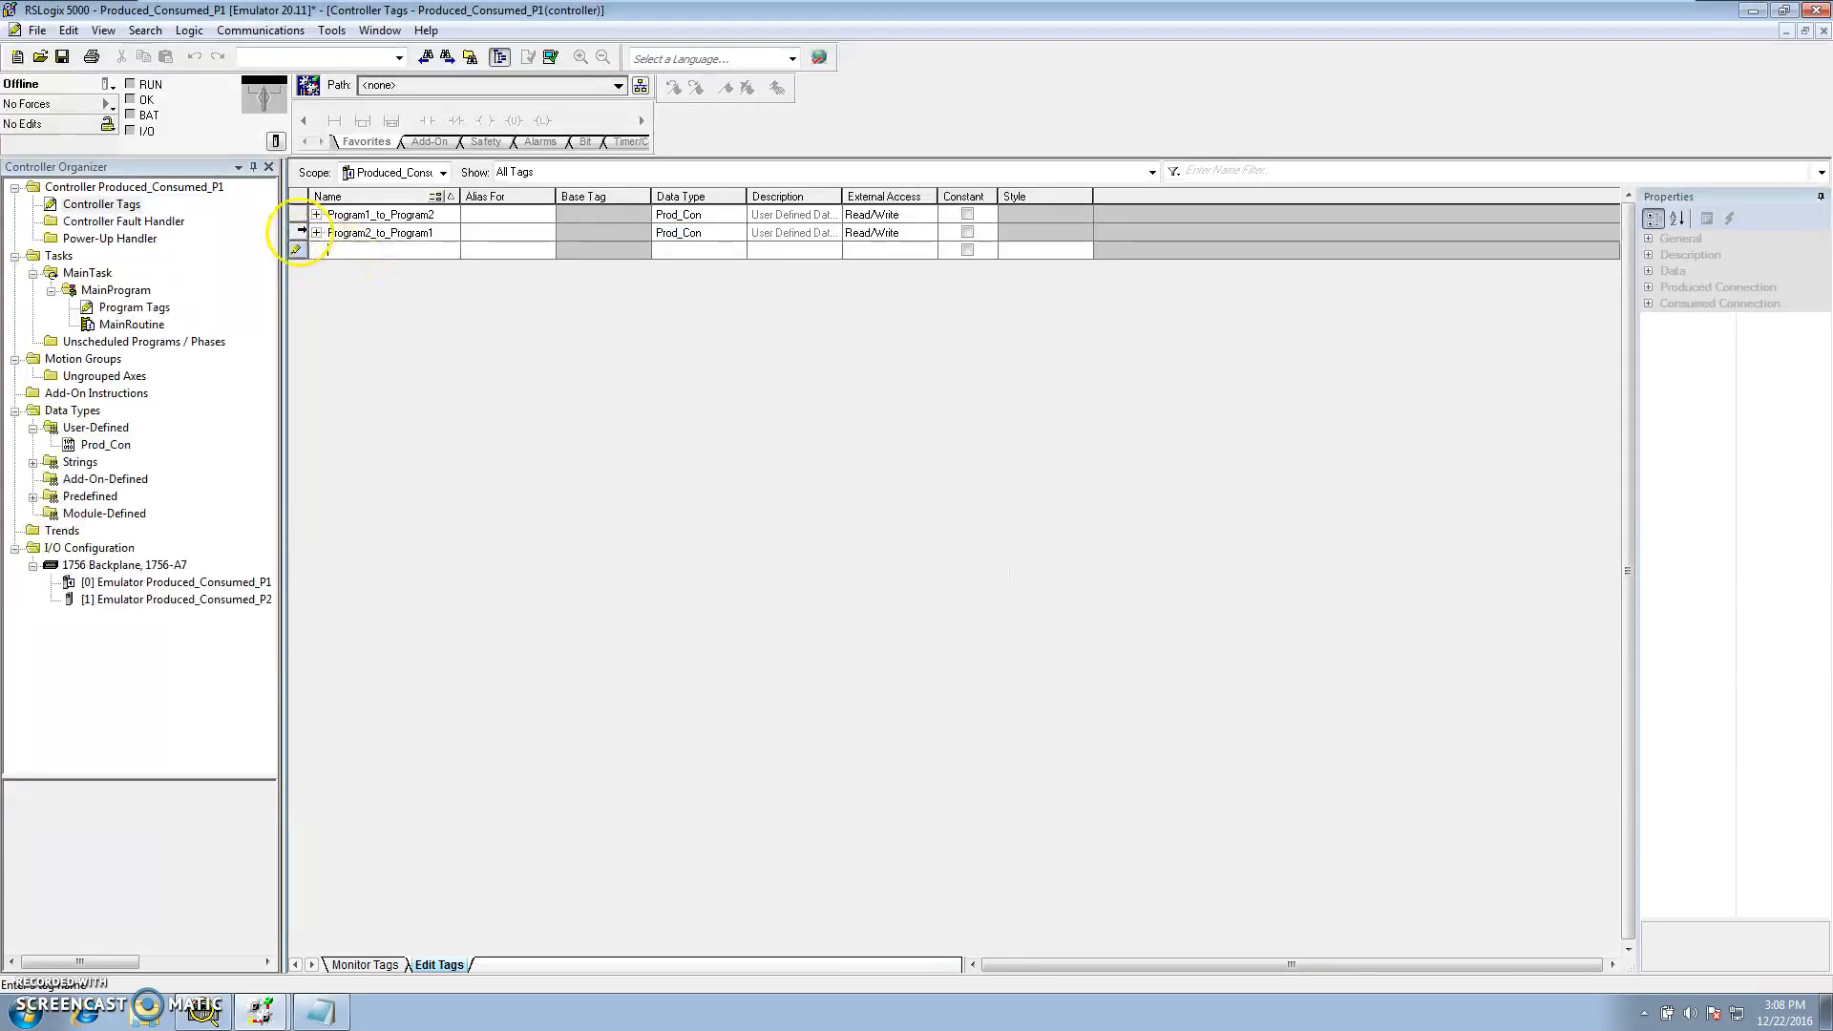
# Change Program1_to_Program2's tag type to Produced, accept the default produced connection settings, and apply the properties
pyautogui.click(296, 232)
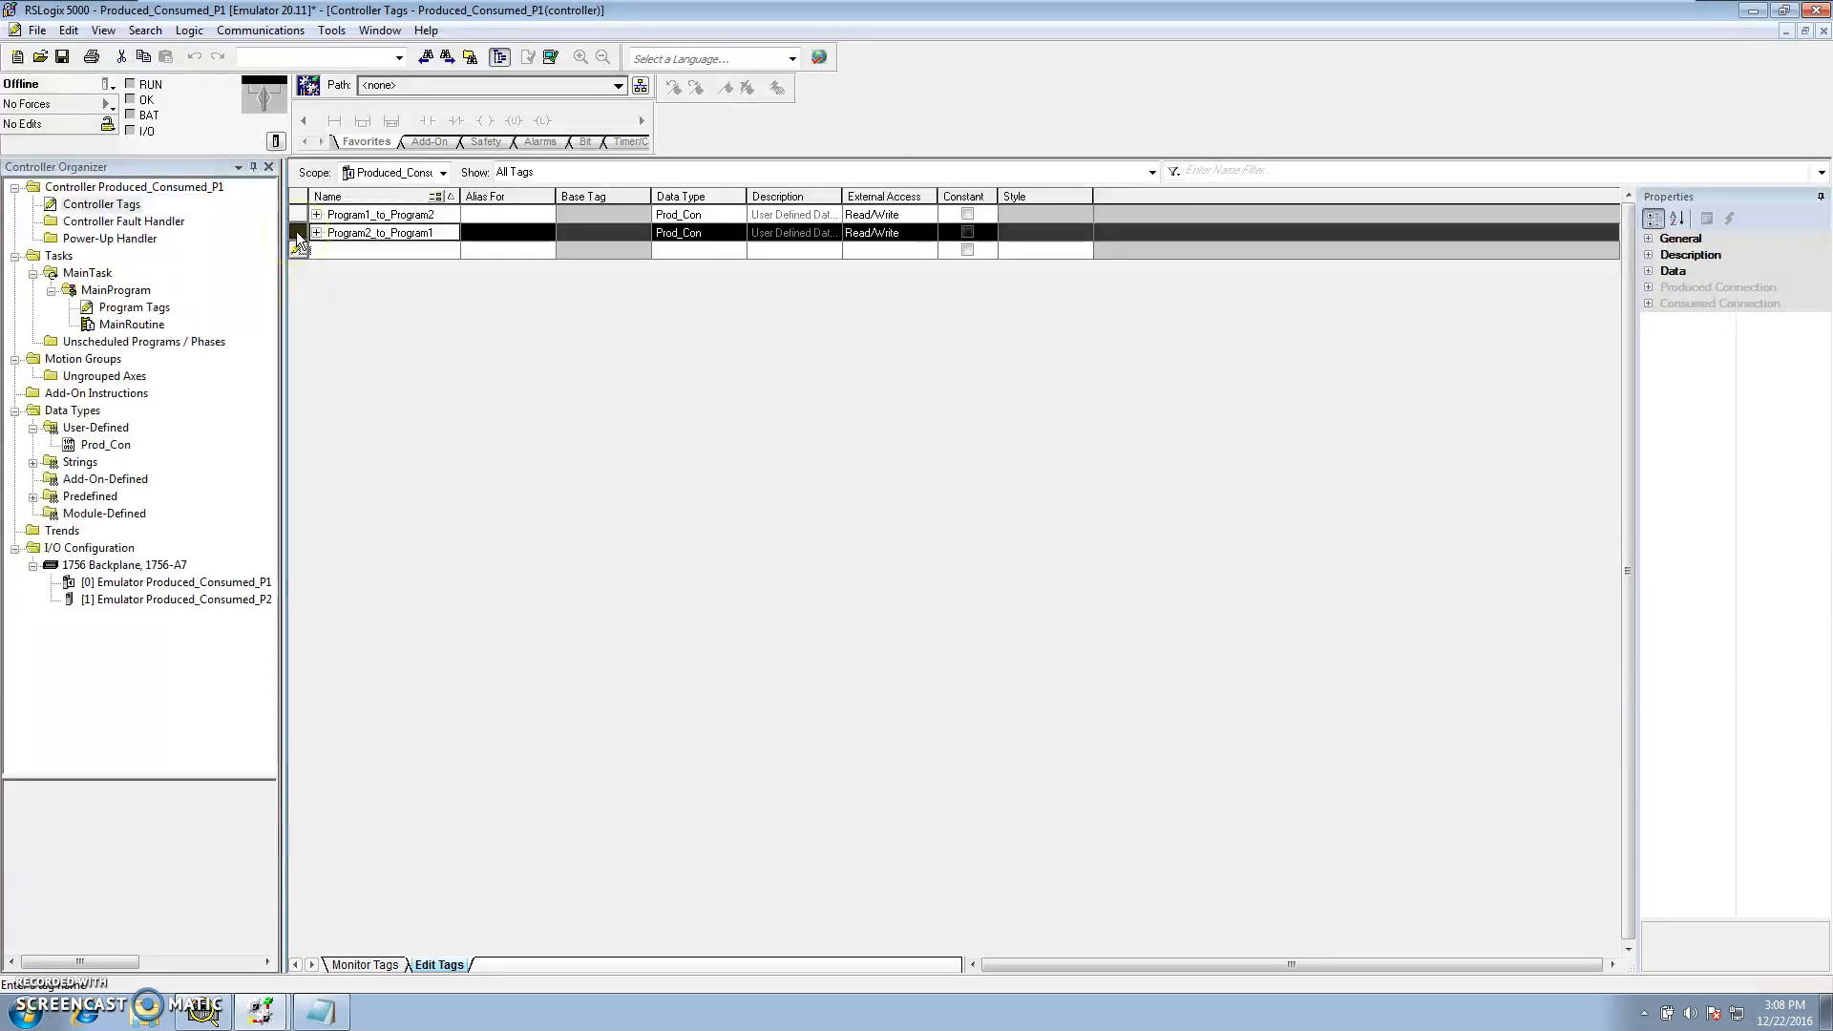
pyautogui.rightClick(297, 232)
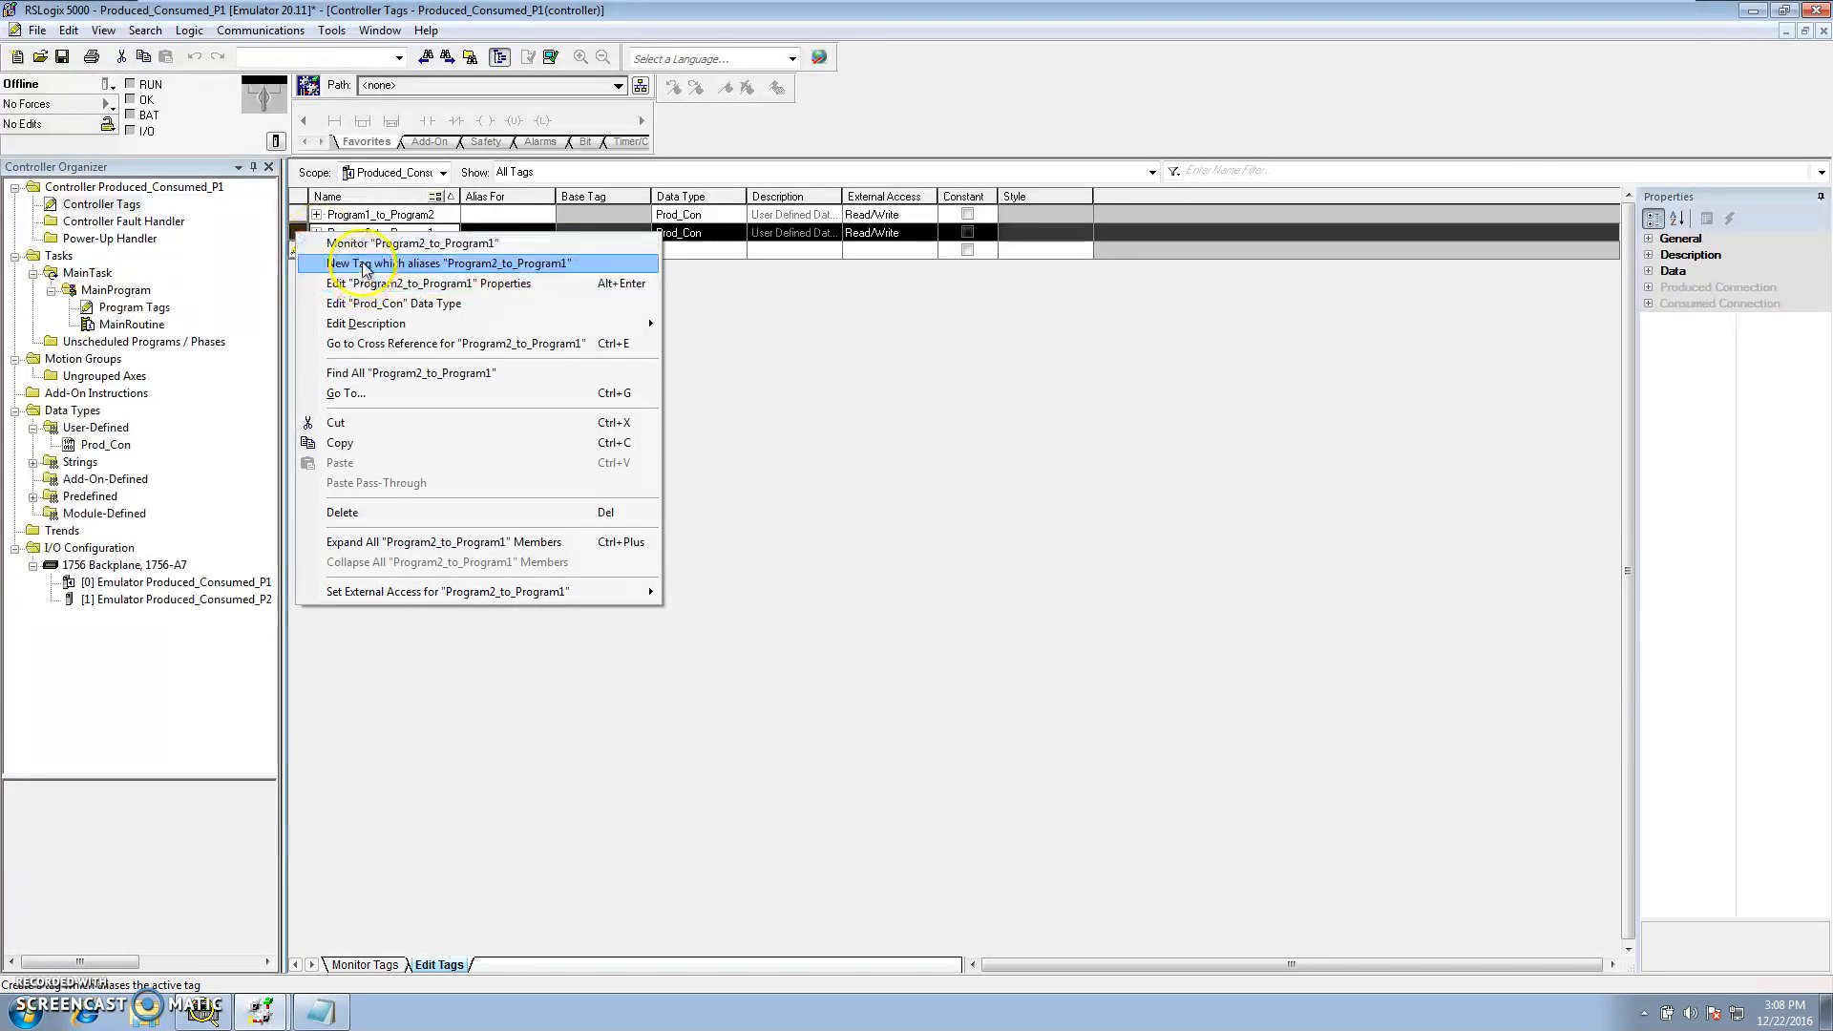
pyautogui.click(294, 212)
pyautogui.rightClick(294, 210)
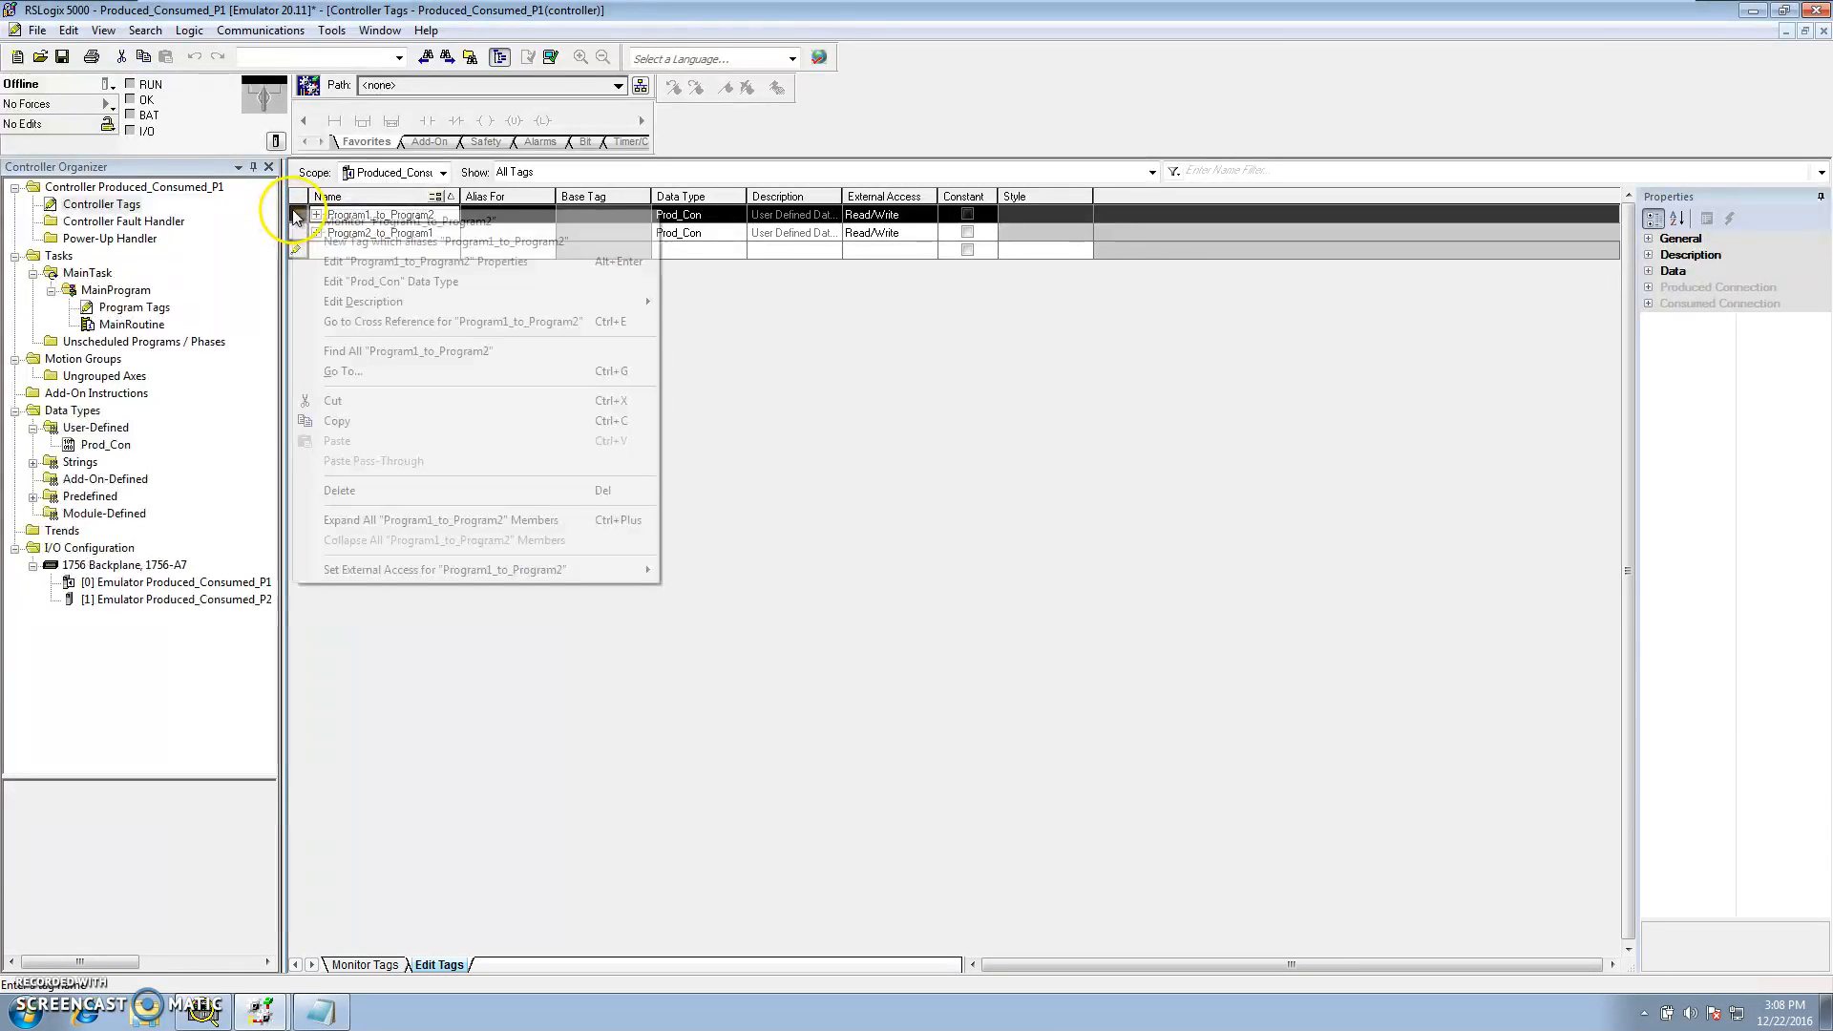
pyautogui.click(346, 266)
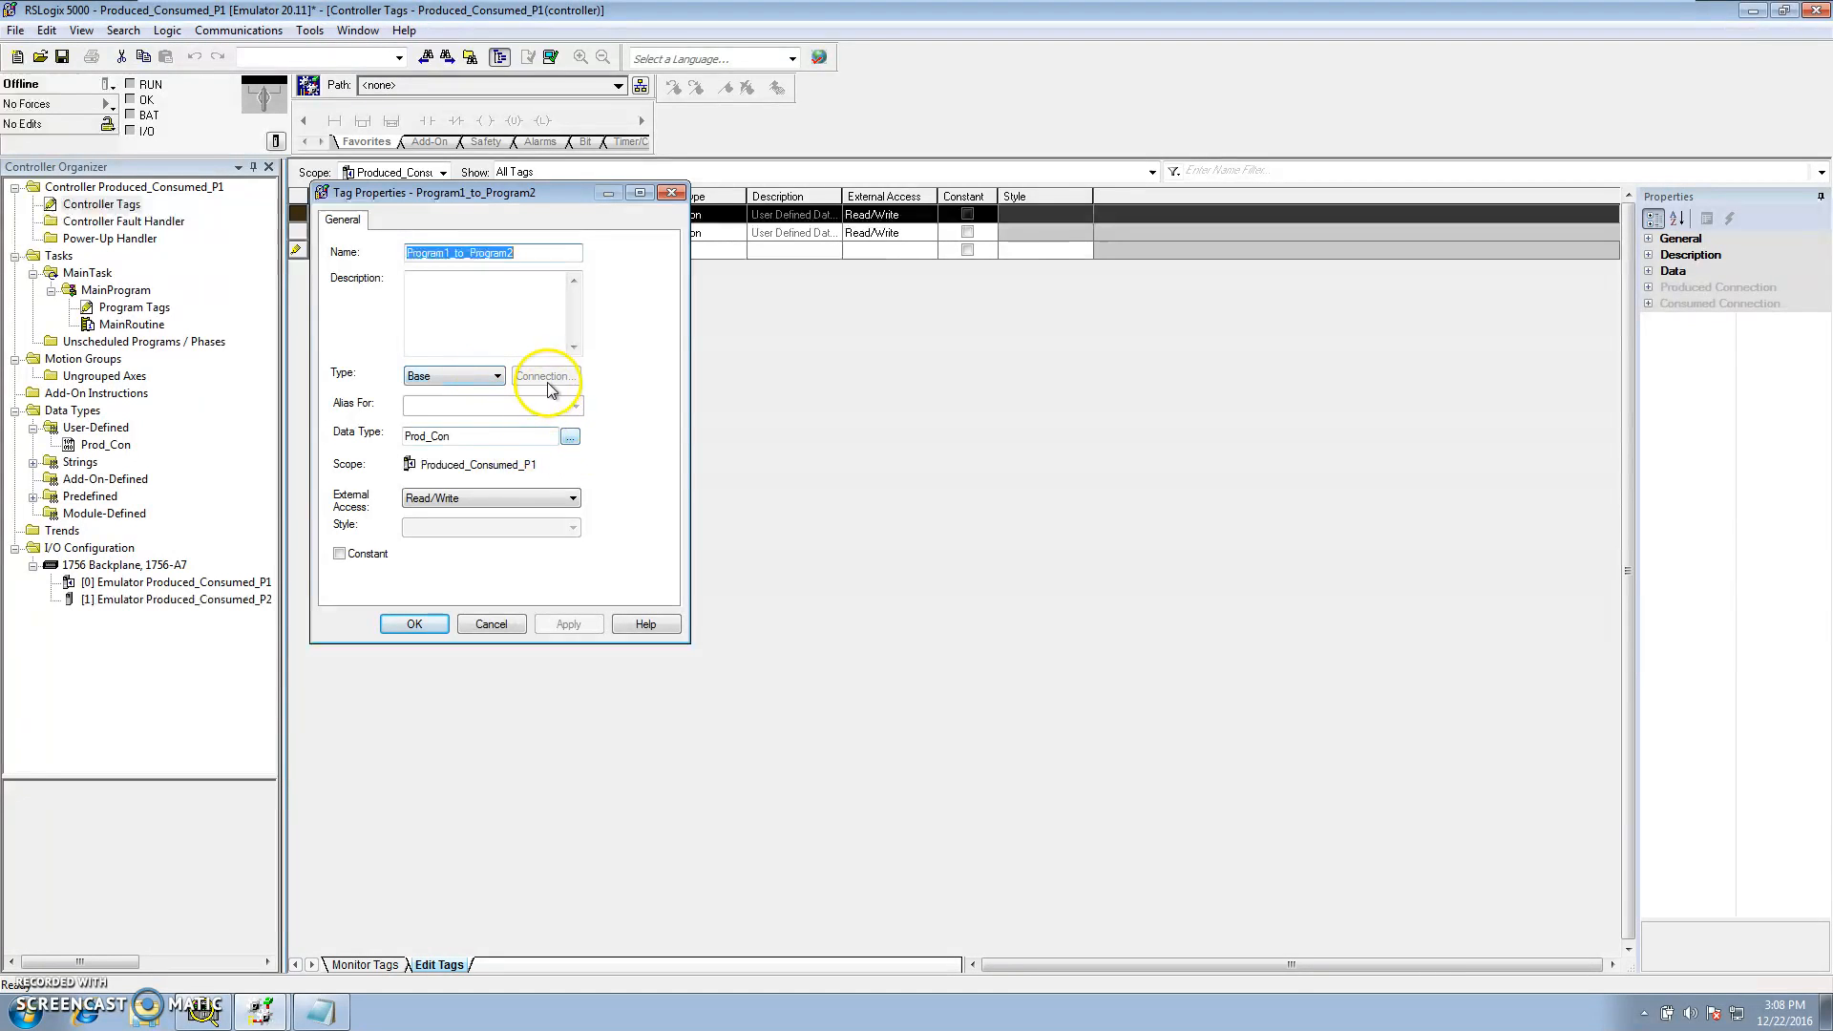
pyautogui.click(498, 376)
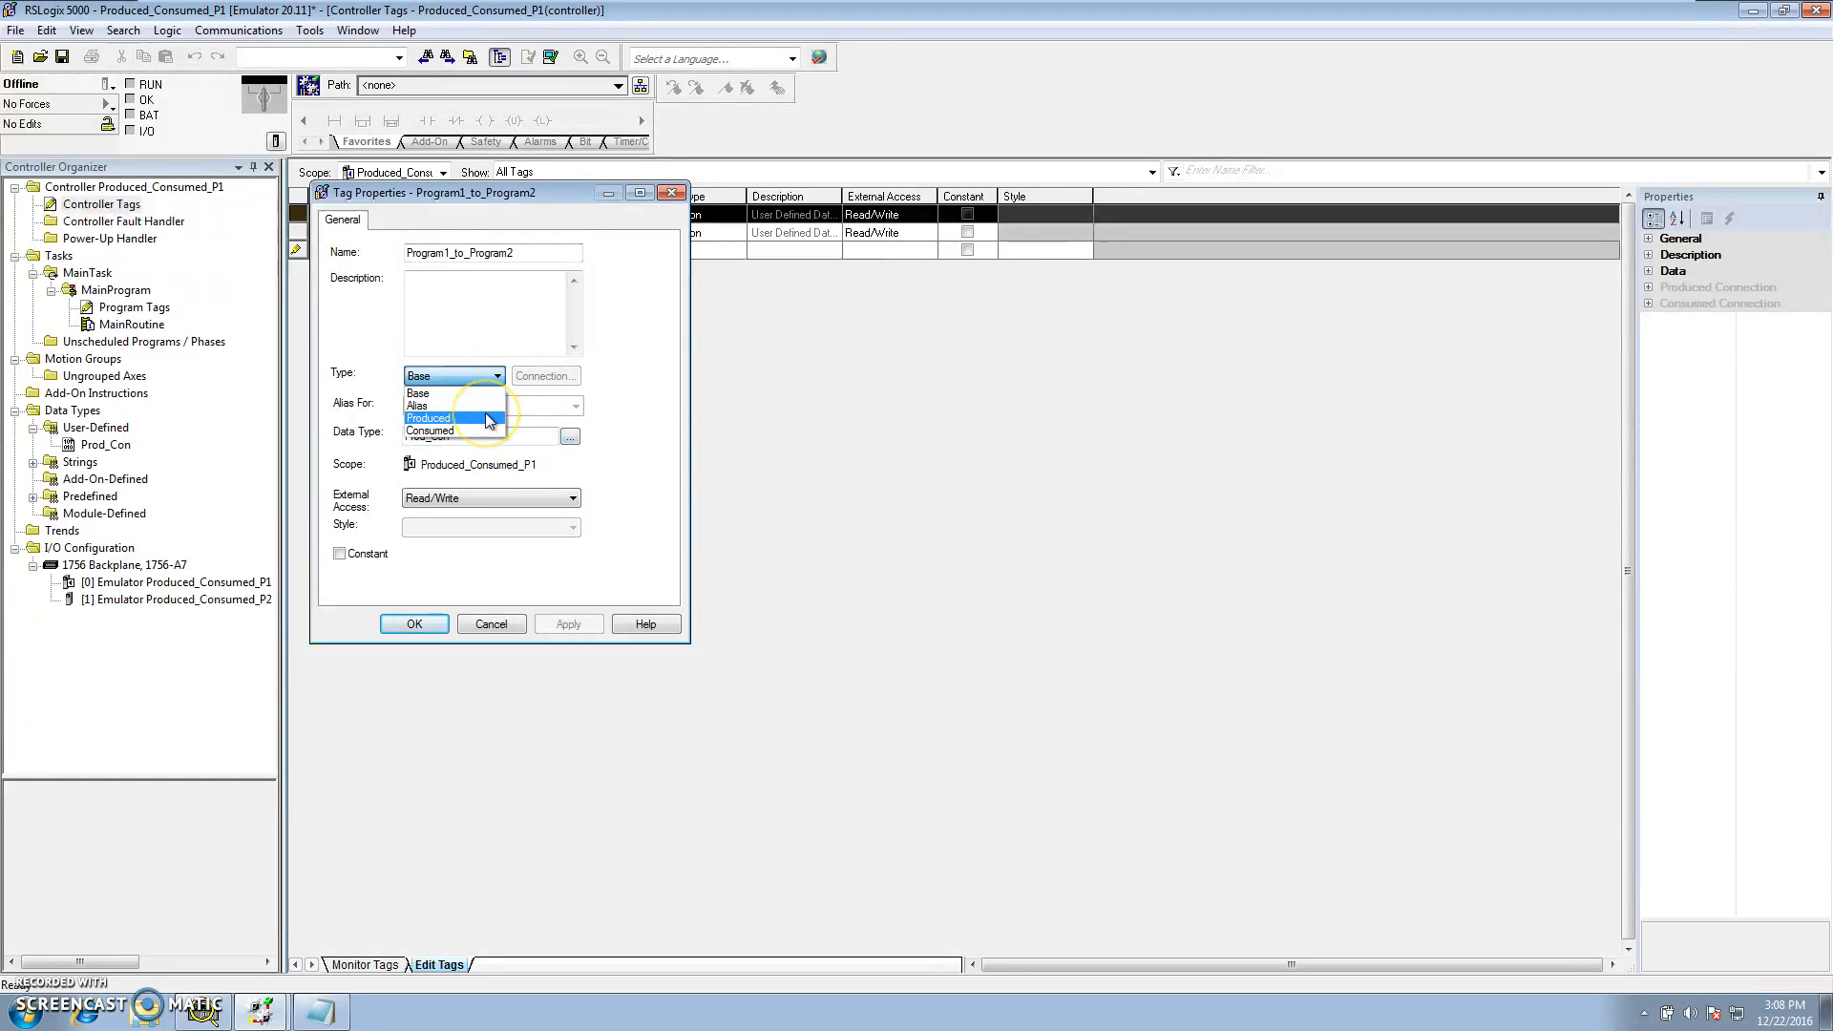
pyautogui.click(488, 418)
pyautogui.click(540, 378)
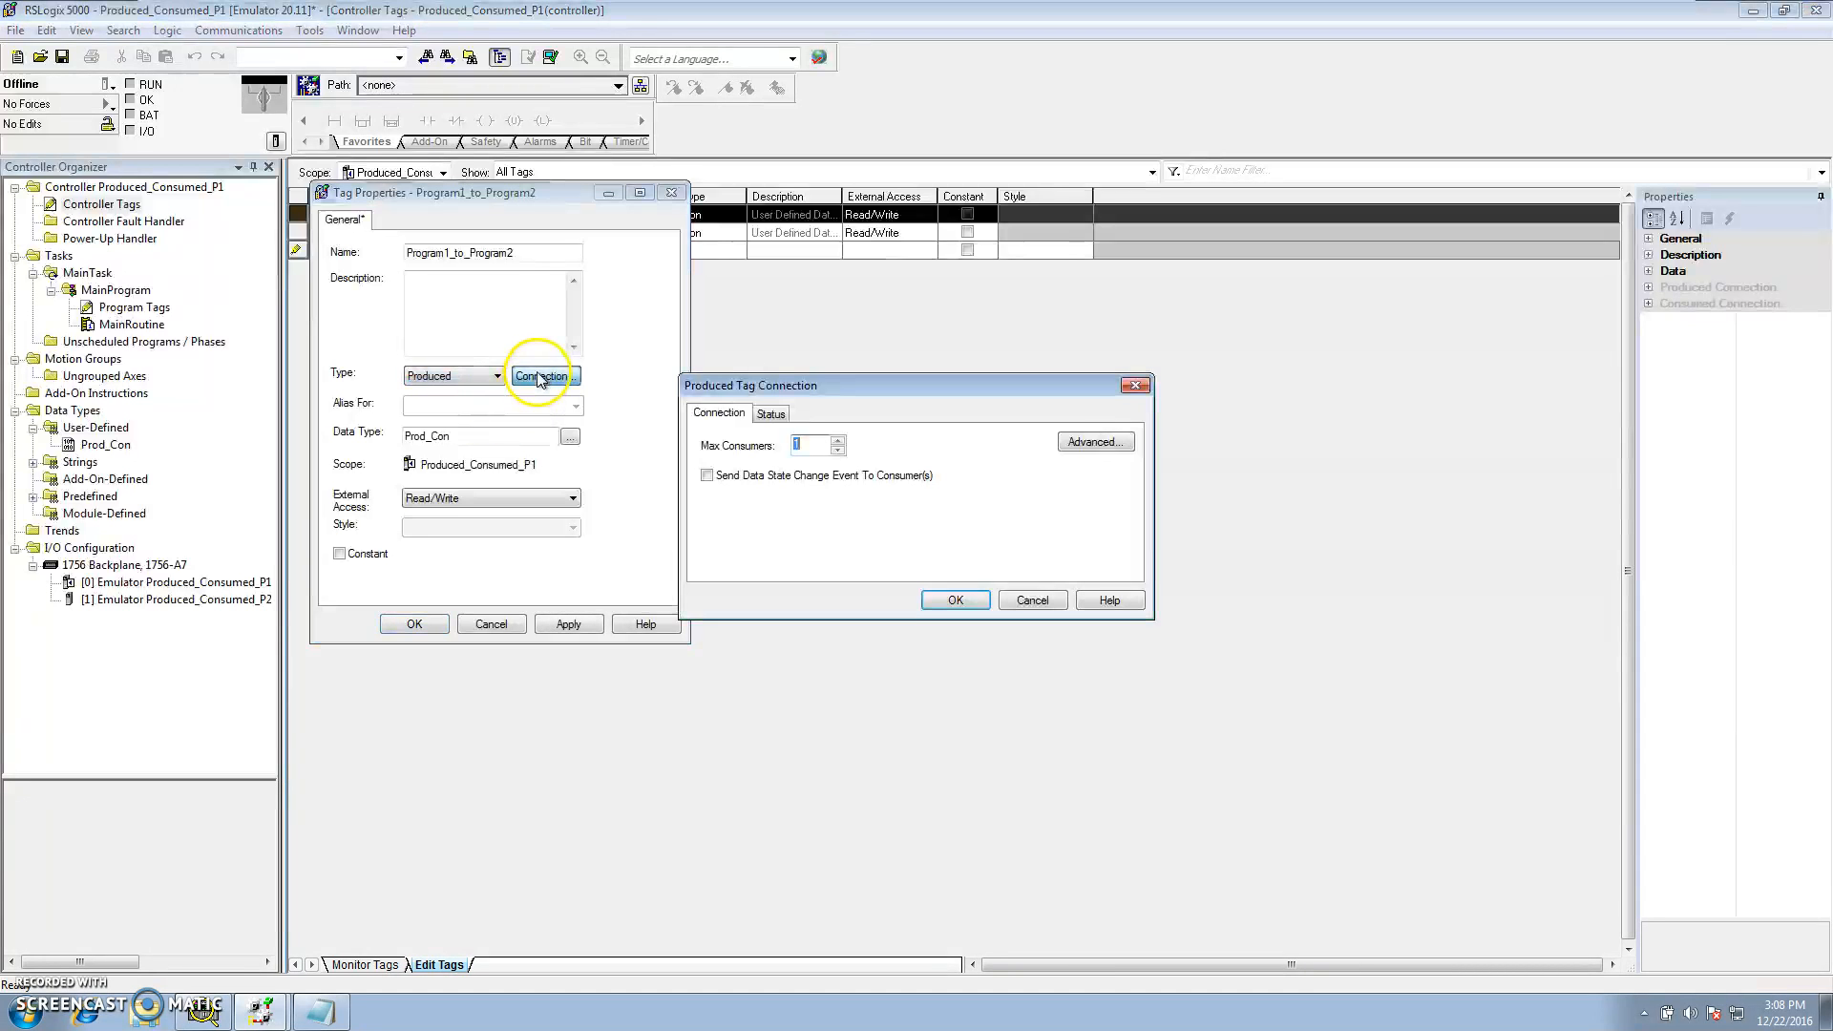
pyautogui.click(953, 599)
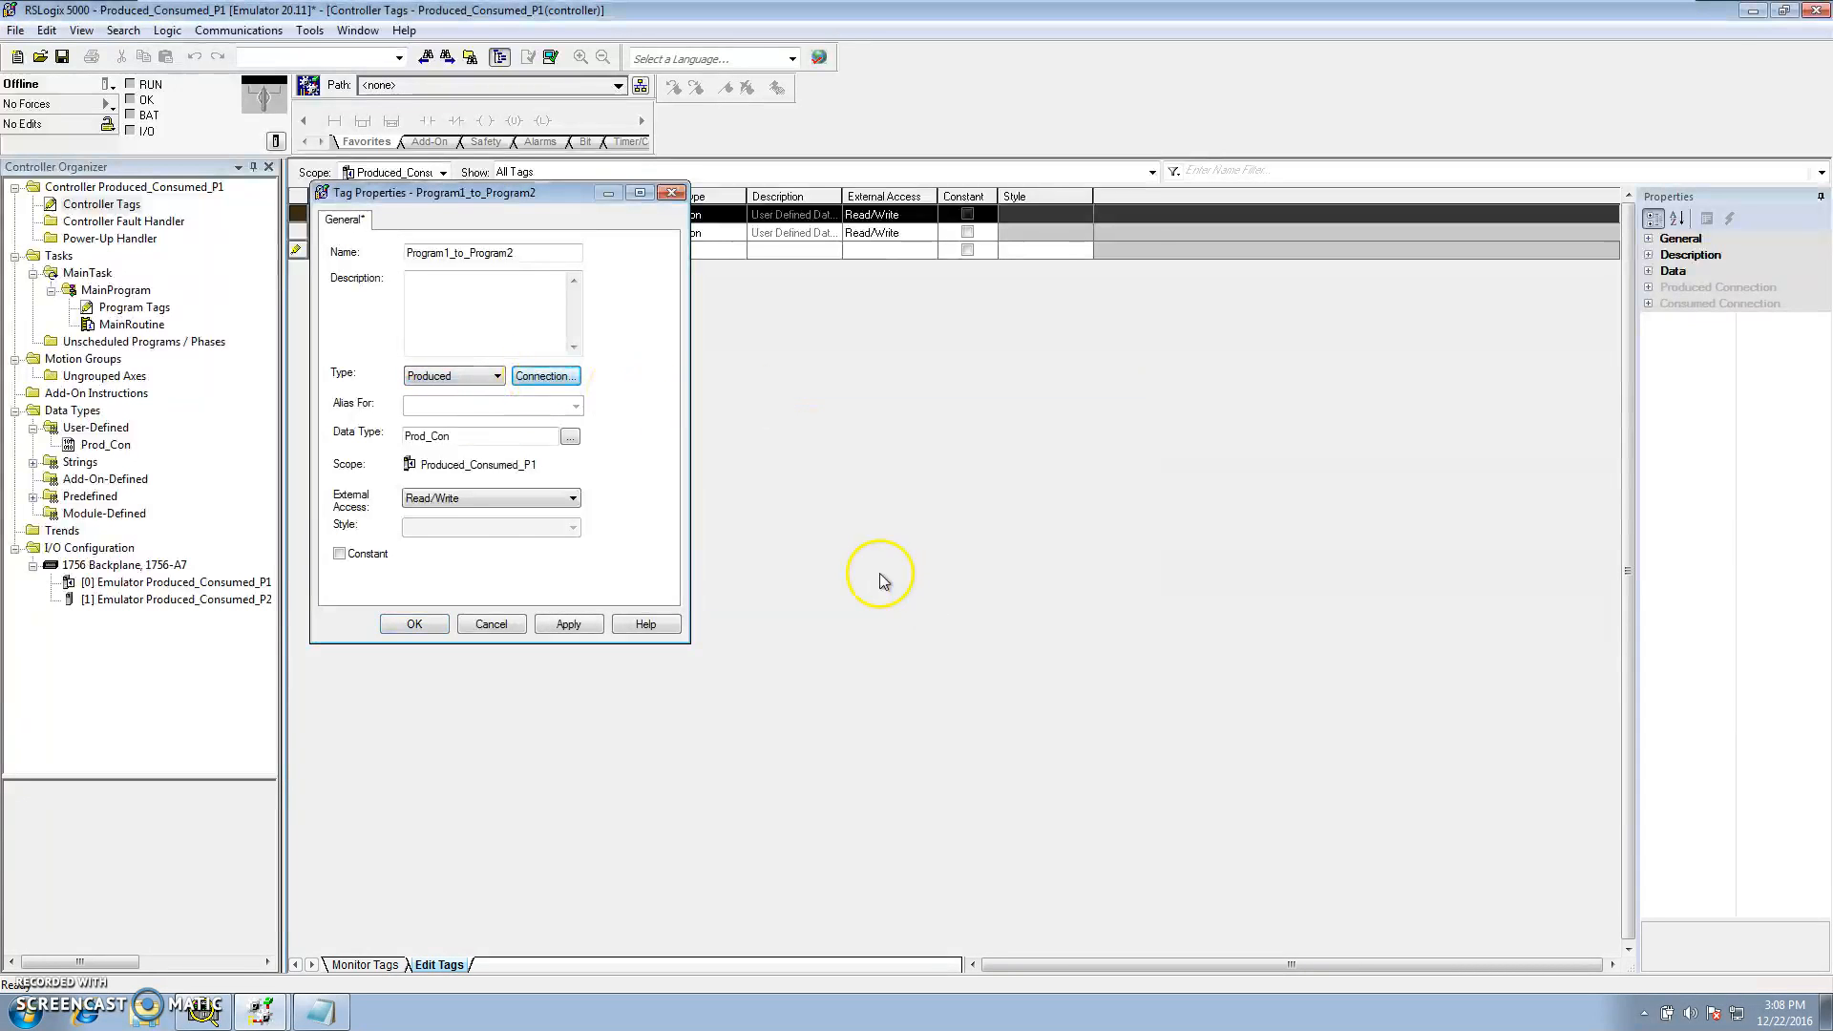
pyautogui.click(569, 623)
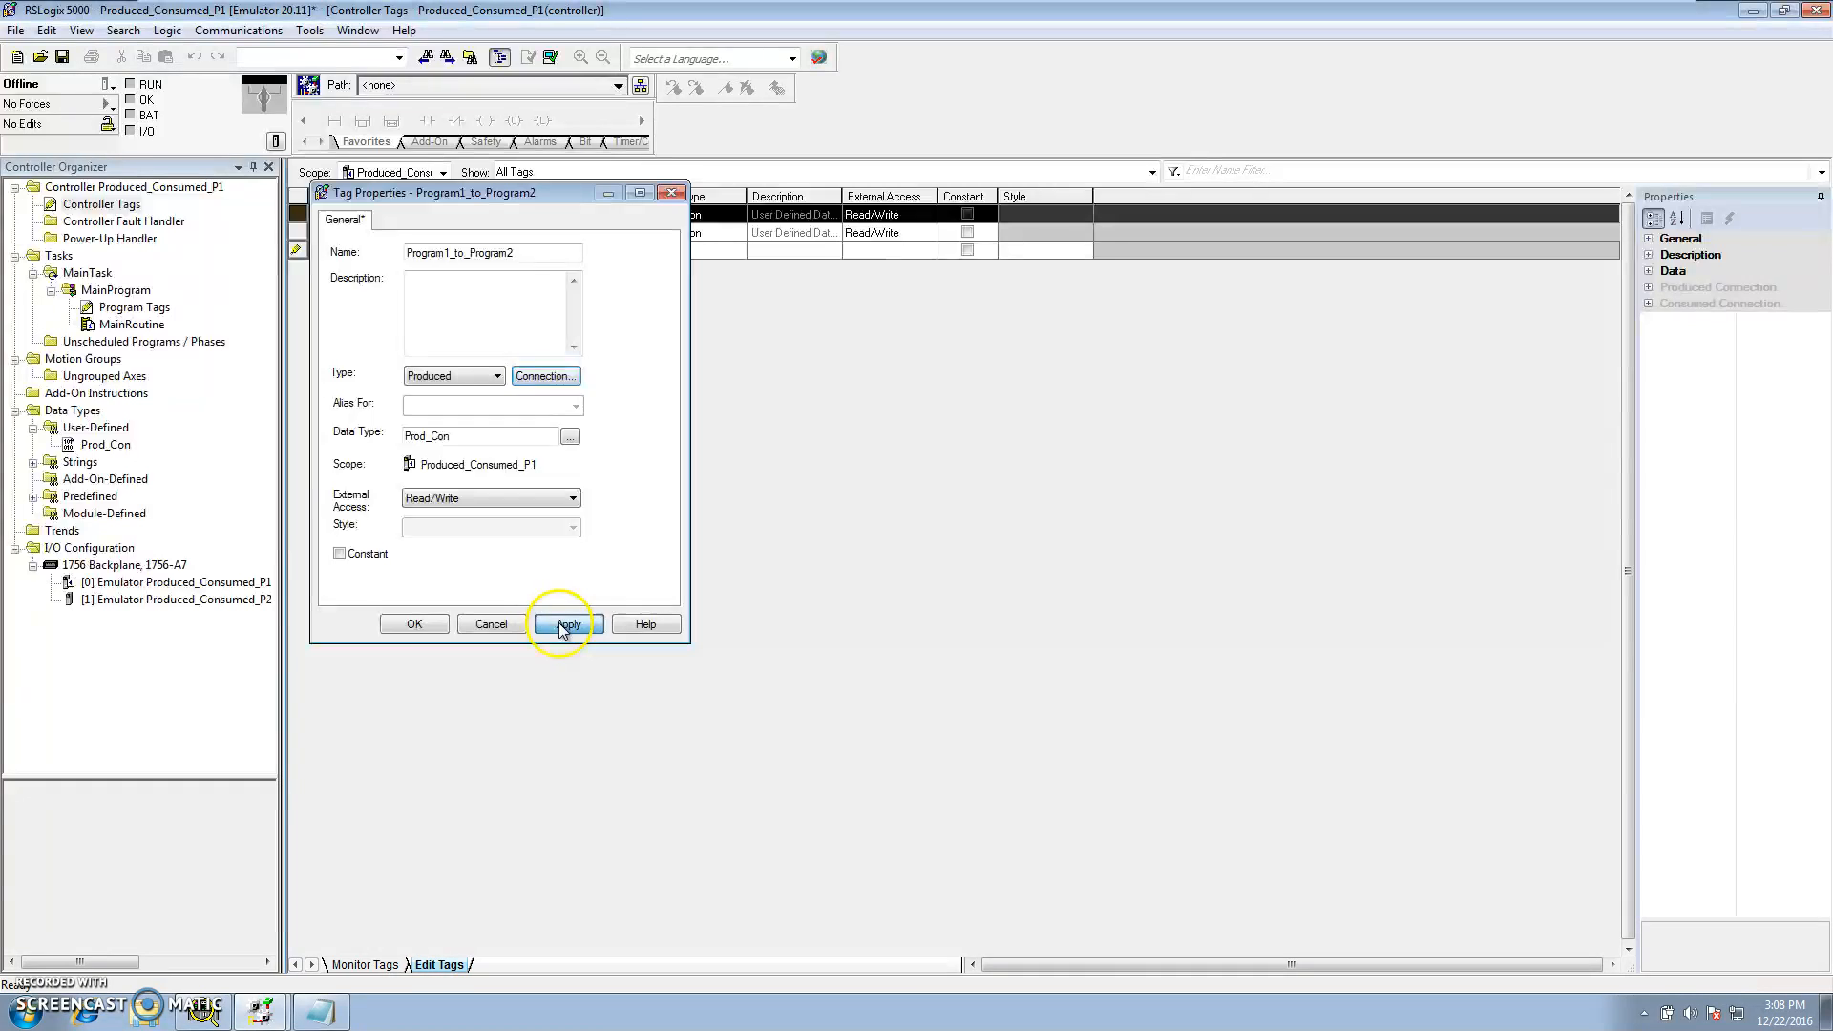
pyautogui.click(414, 626)
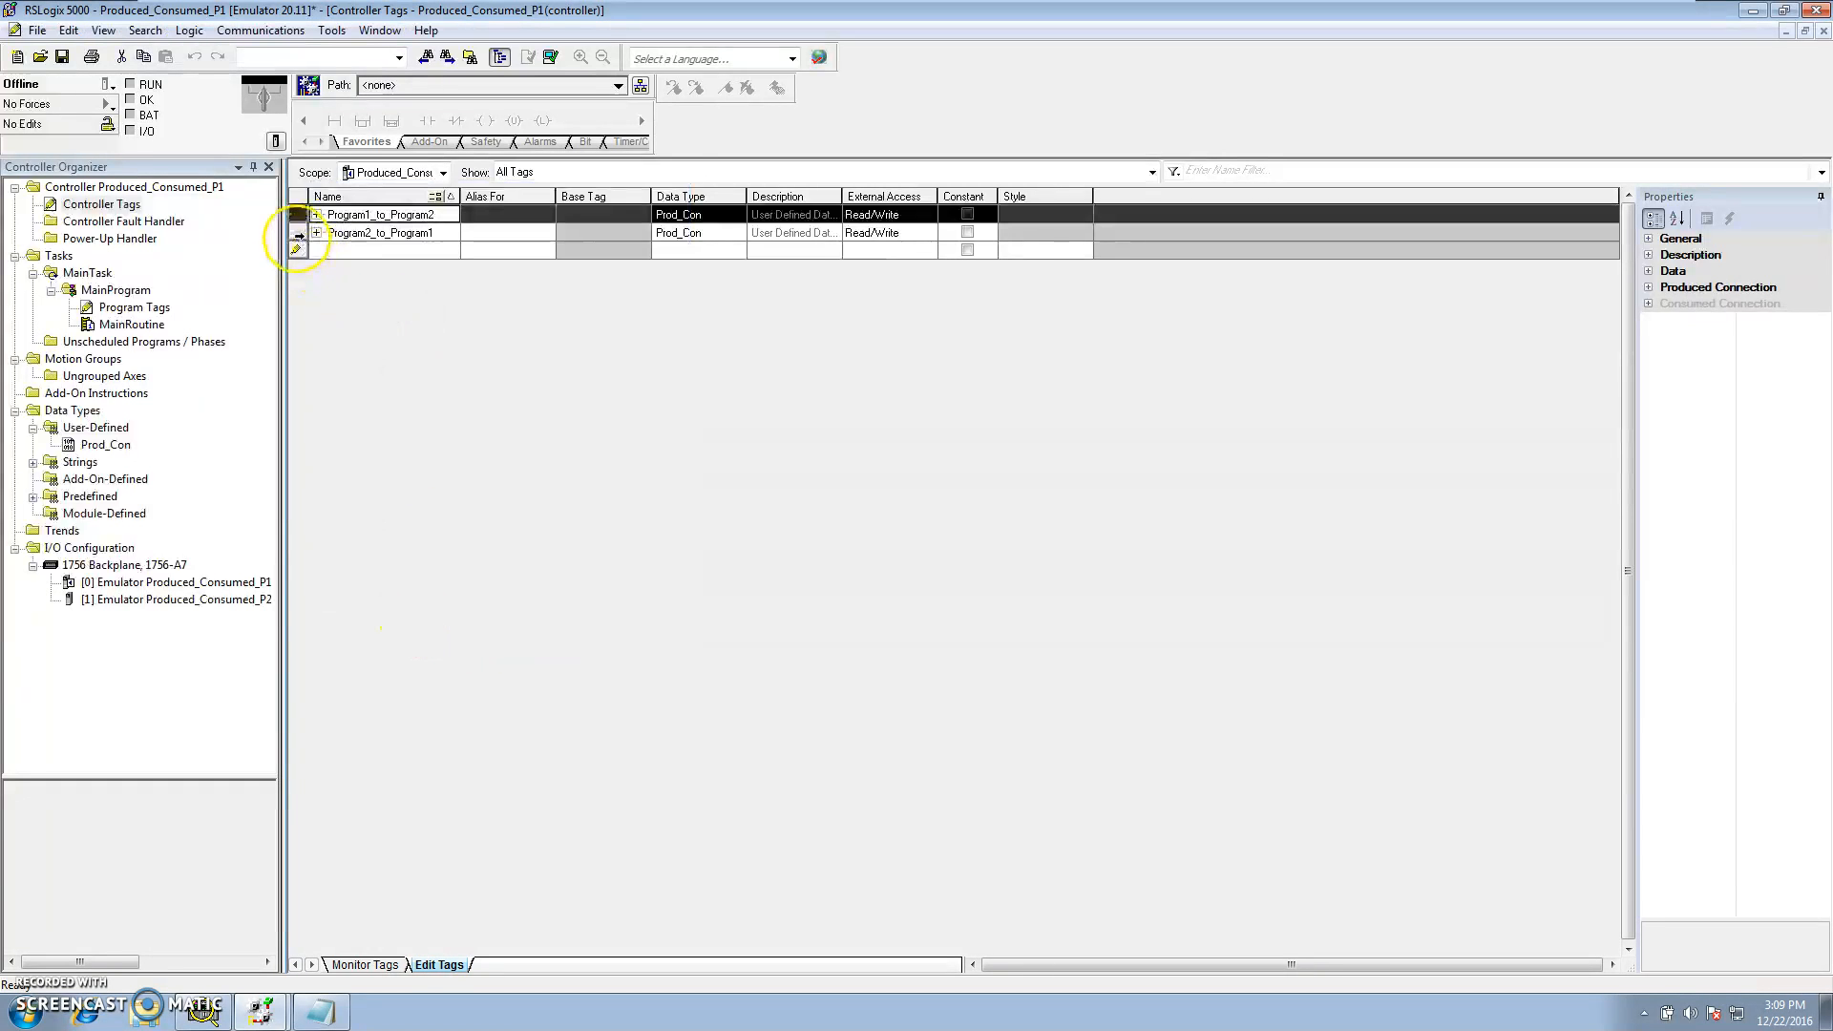
# Change Program2_to_Program1's tag type to Consumed and open its connection settings
pyautogui.click(298, 233)
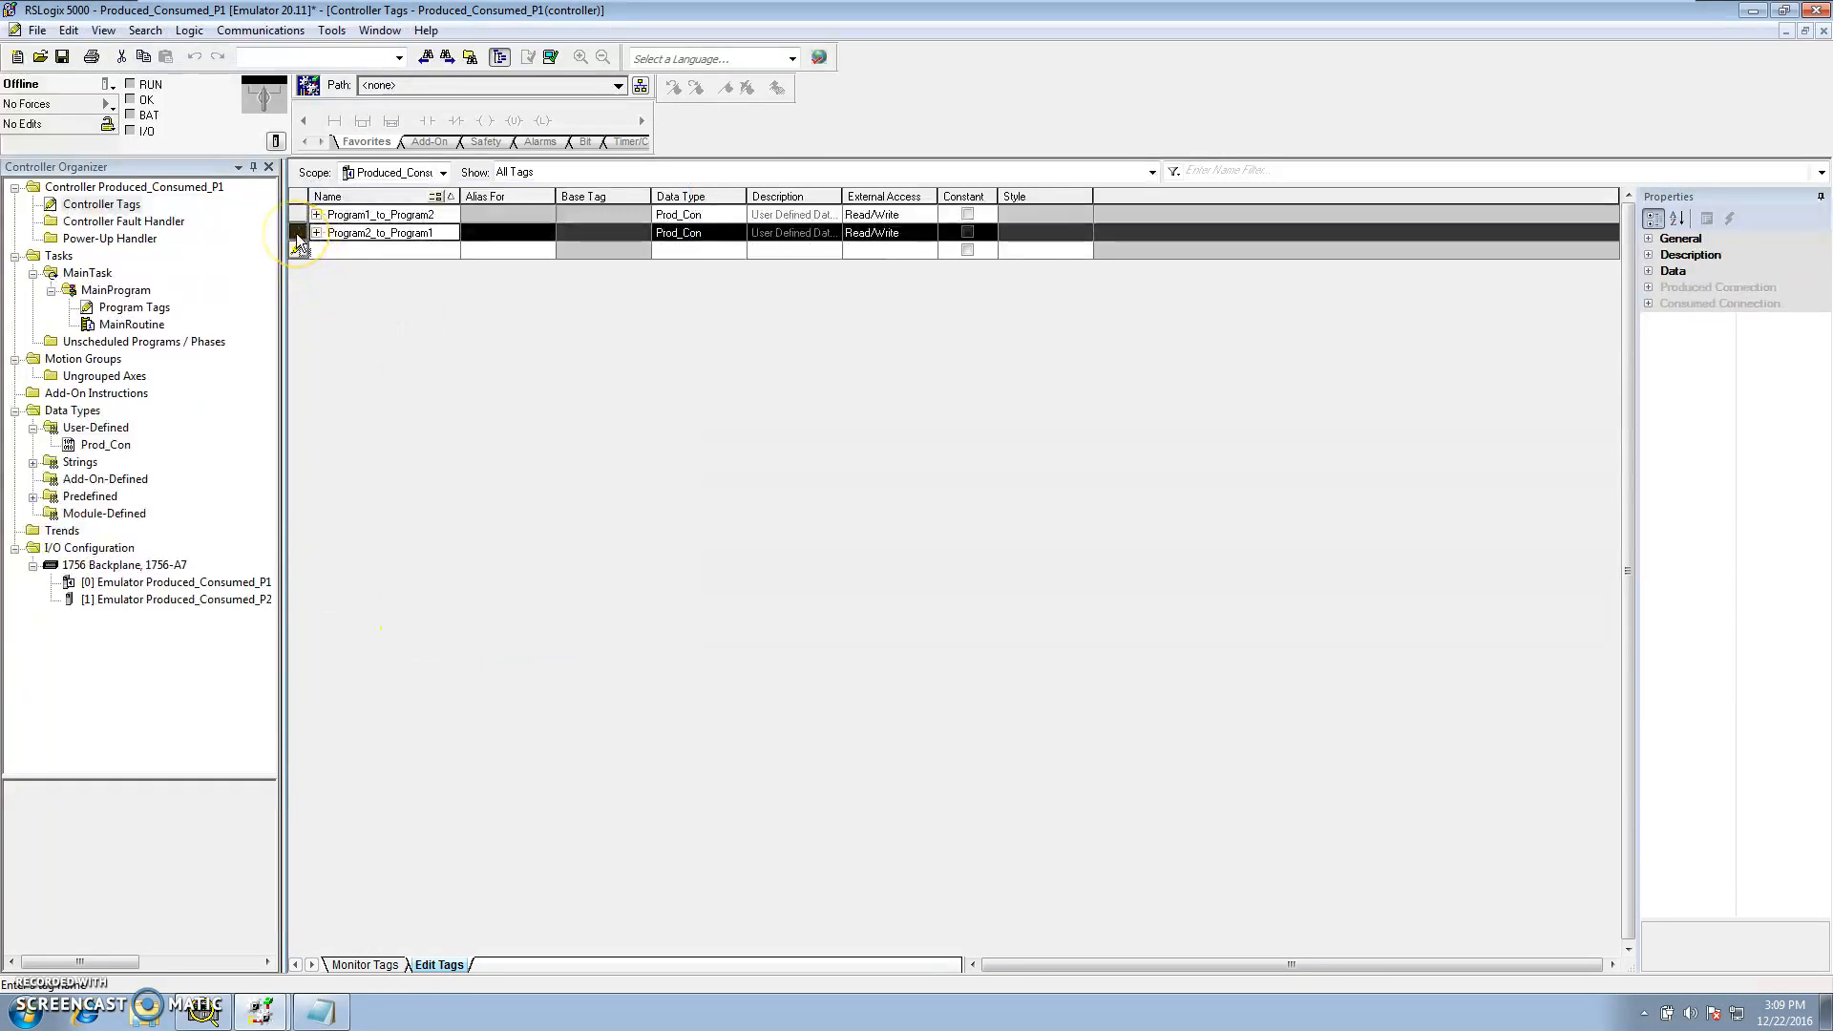
pyautogui.rightClick(296, 234)
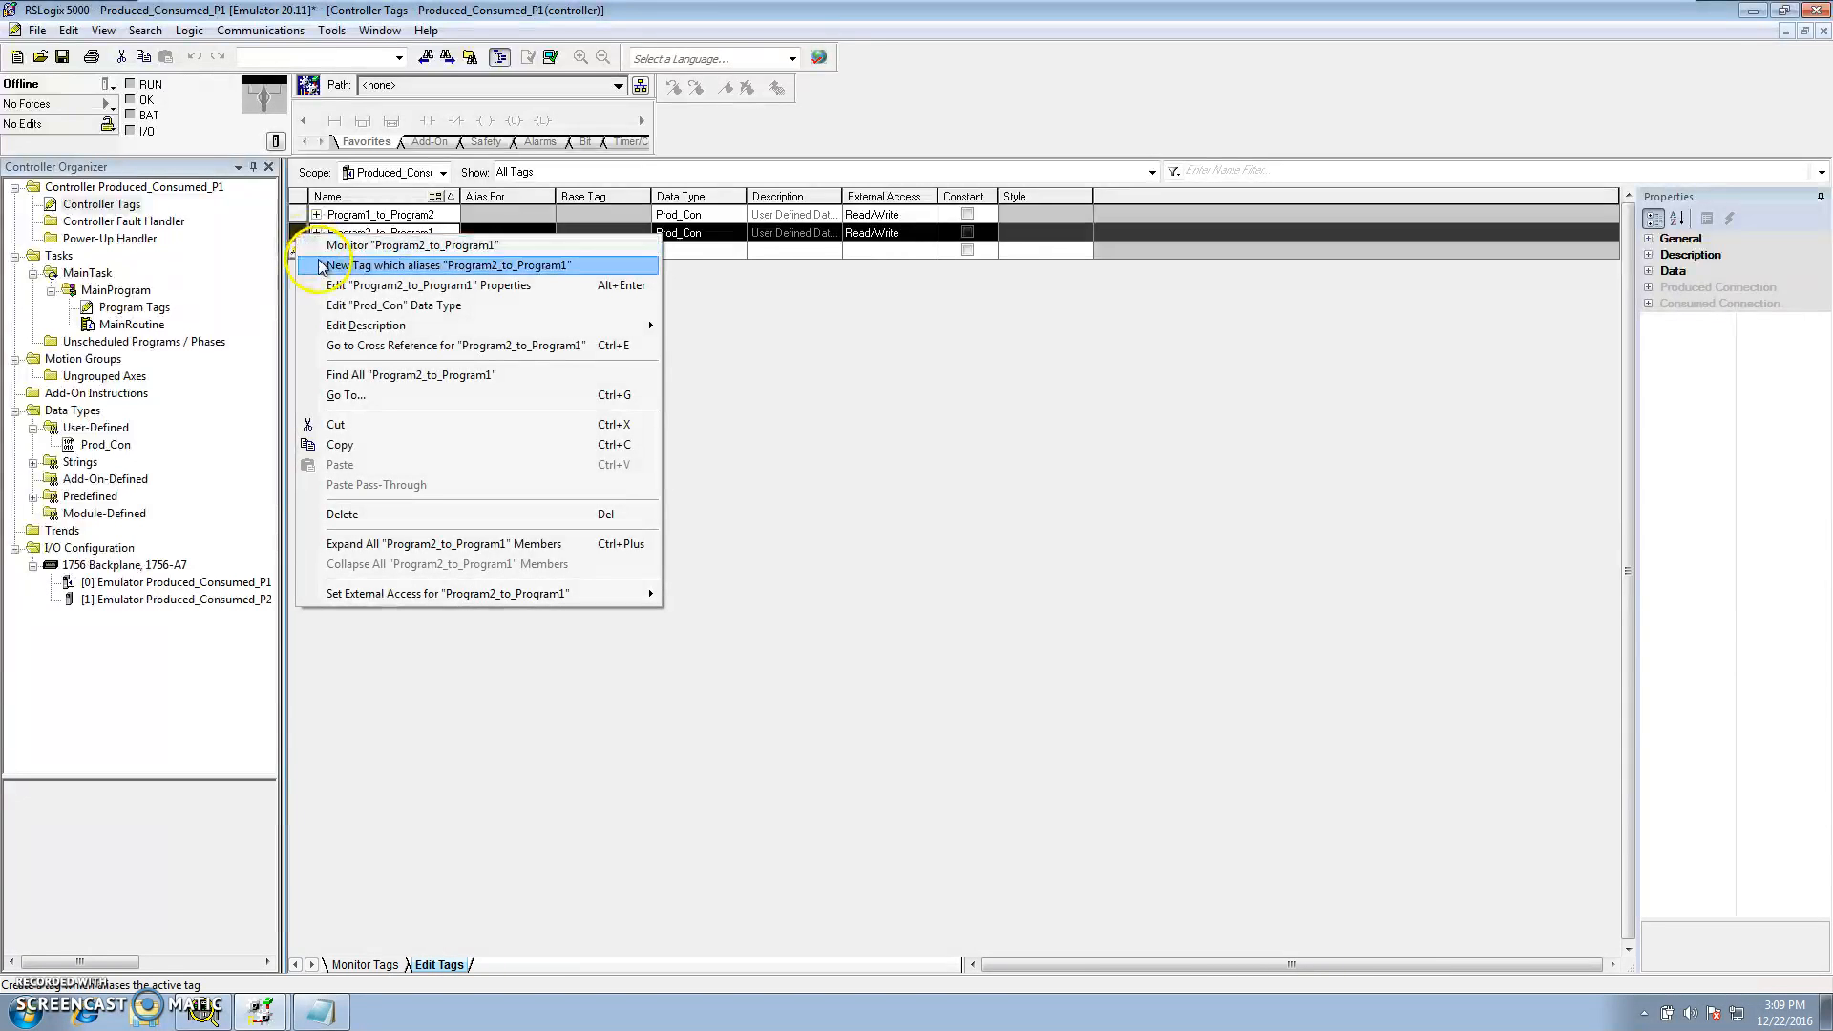
pyautogui.click(838, 333)
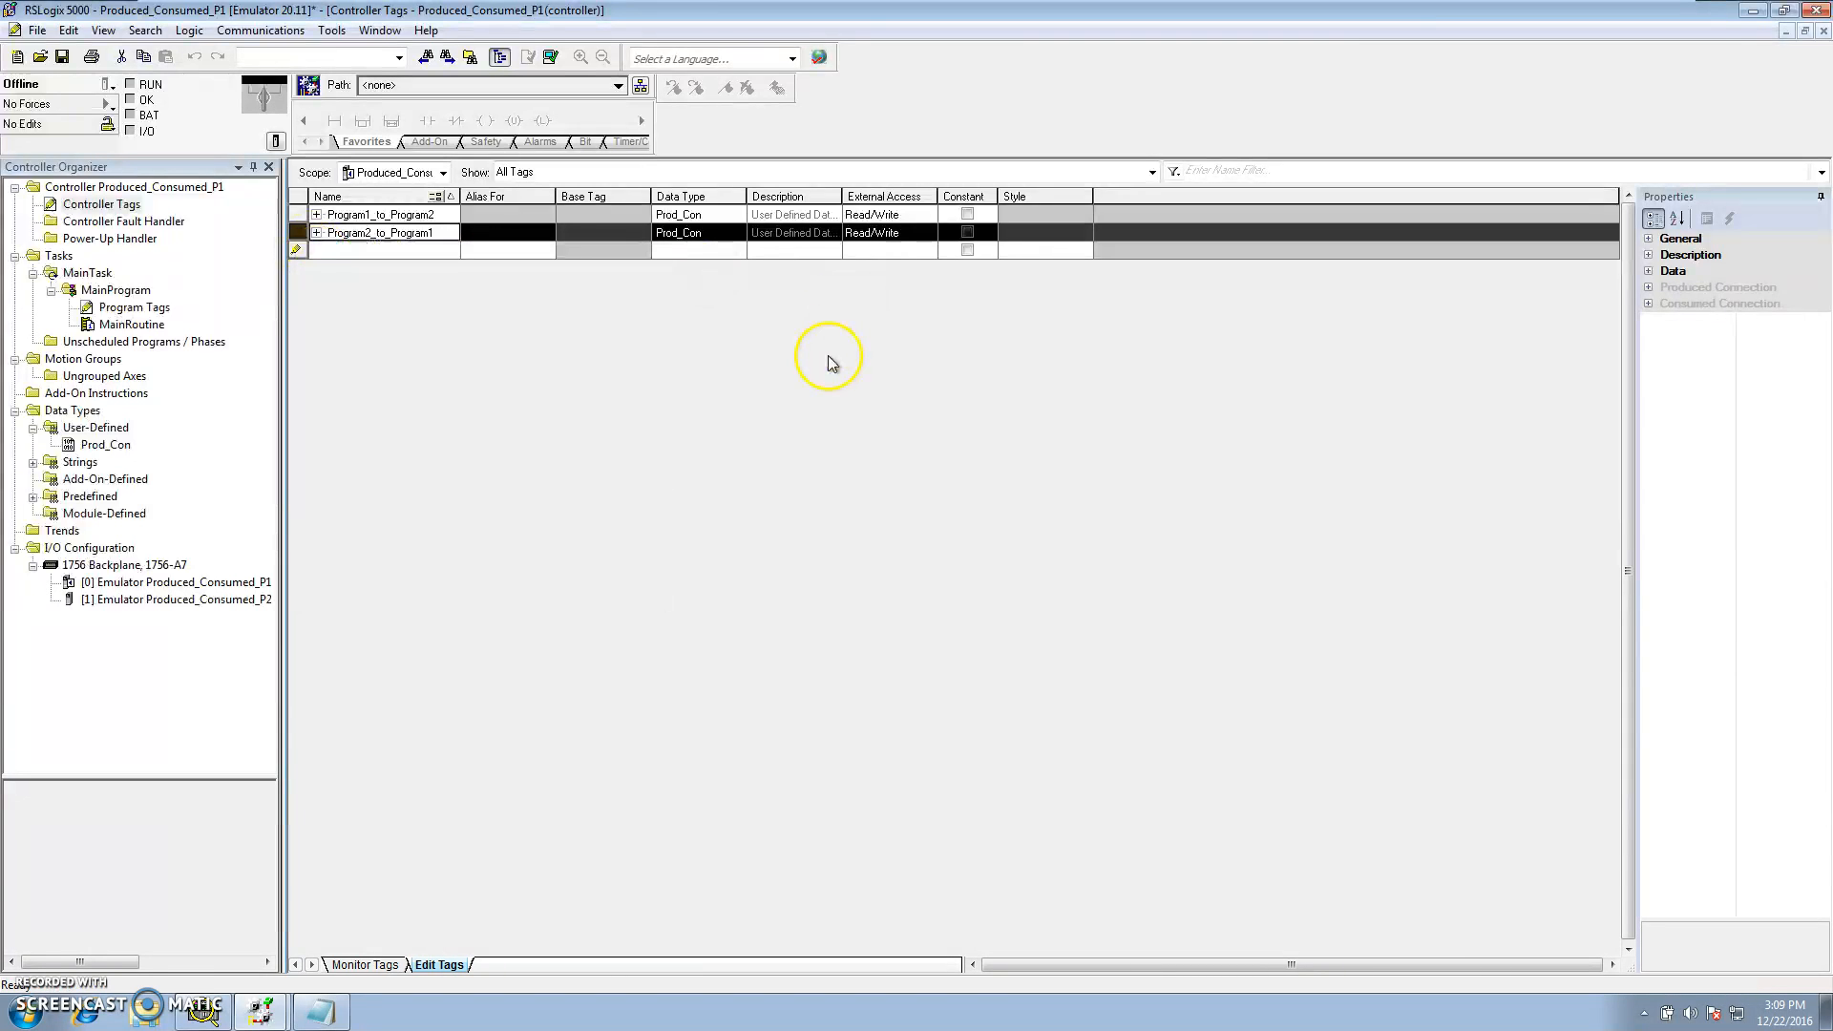
pyautogui.rightClick(294, 233)
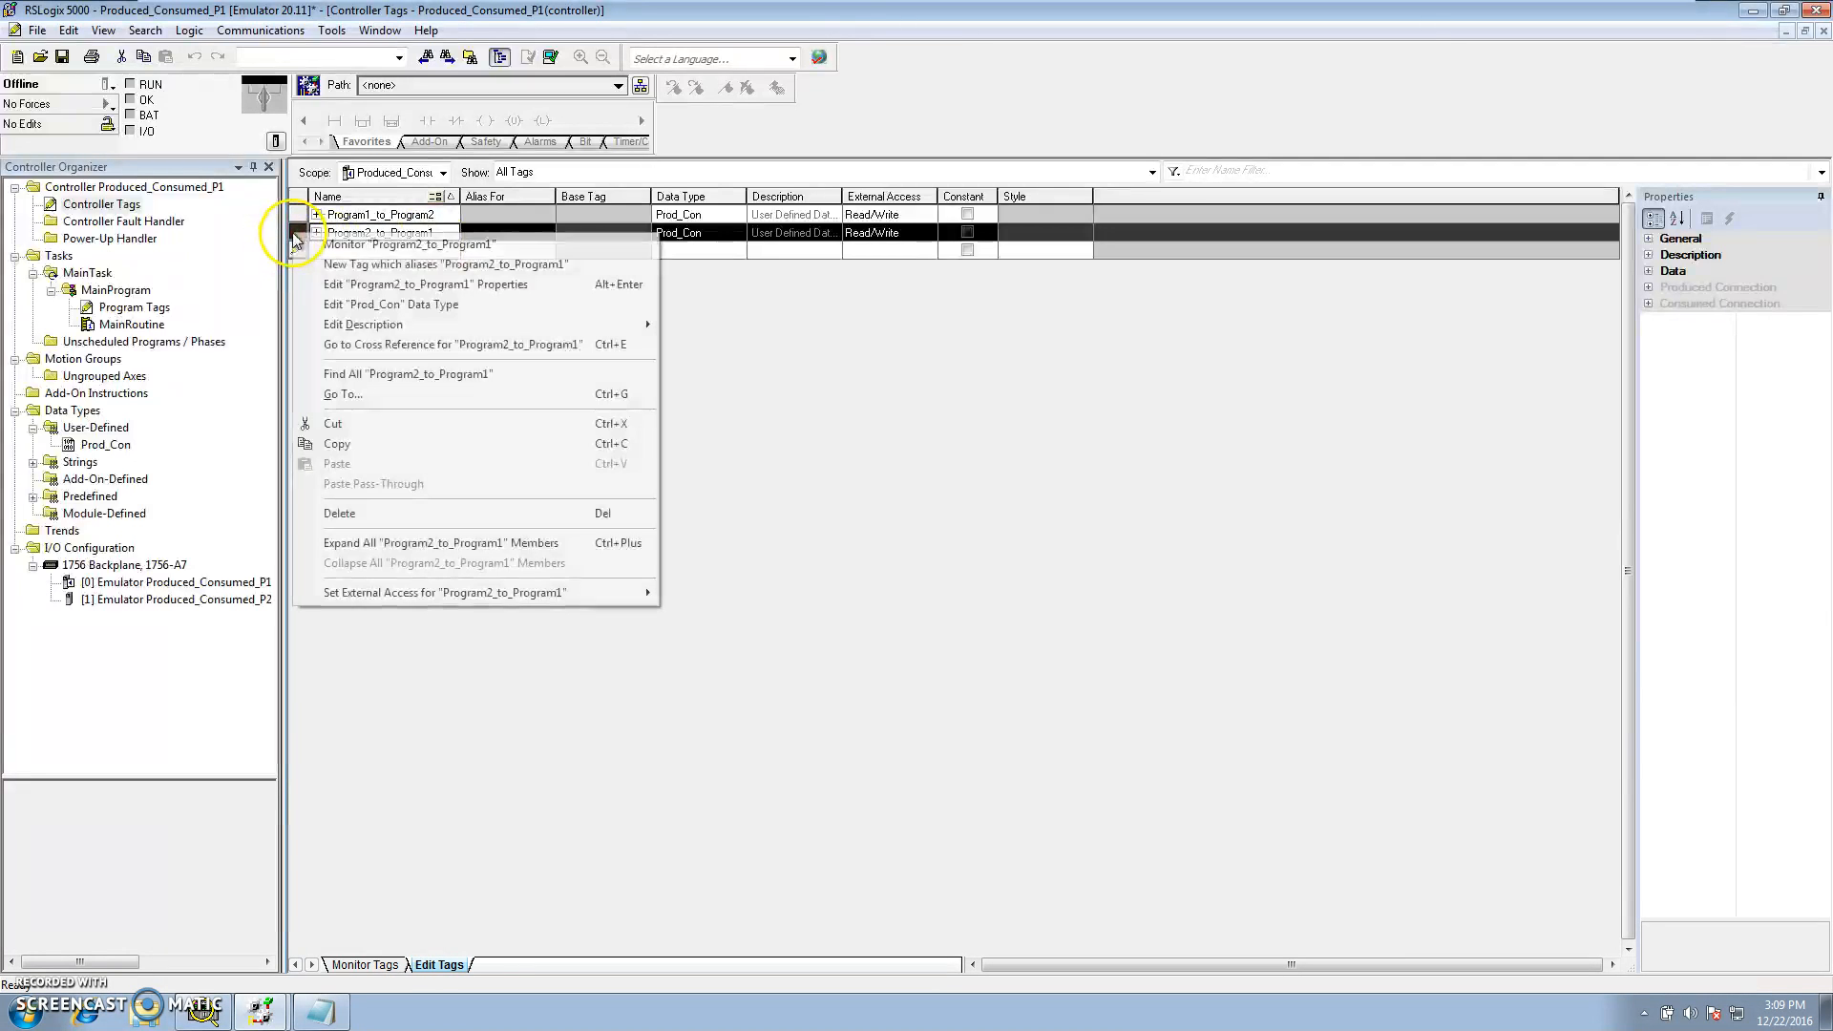
pyautogui.click(322, 285)
pyautogui.click(517, 399)
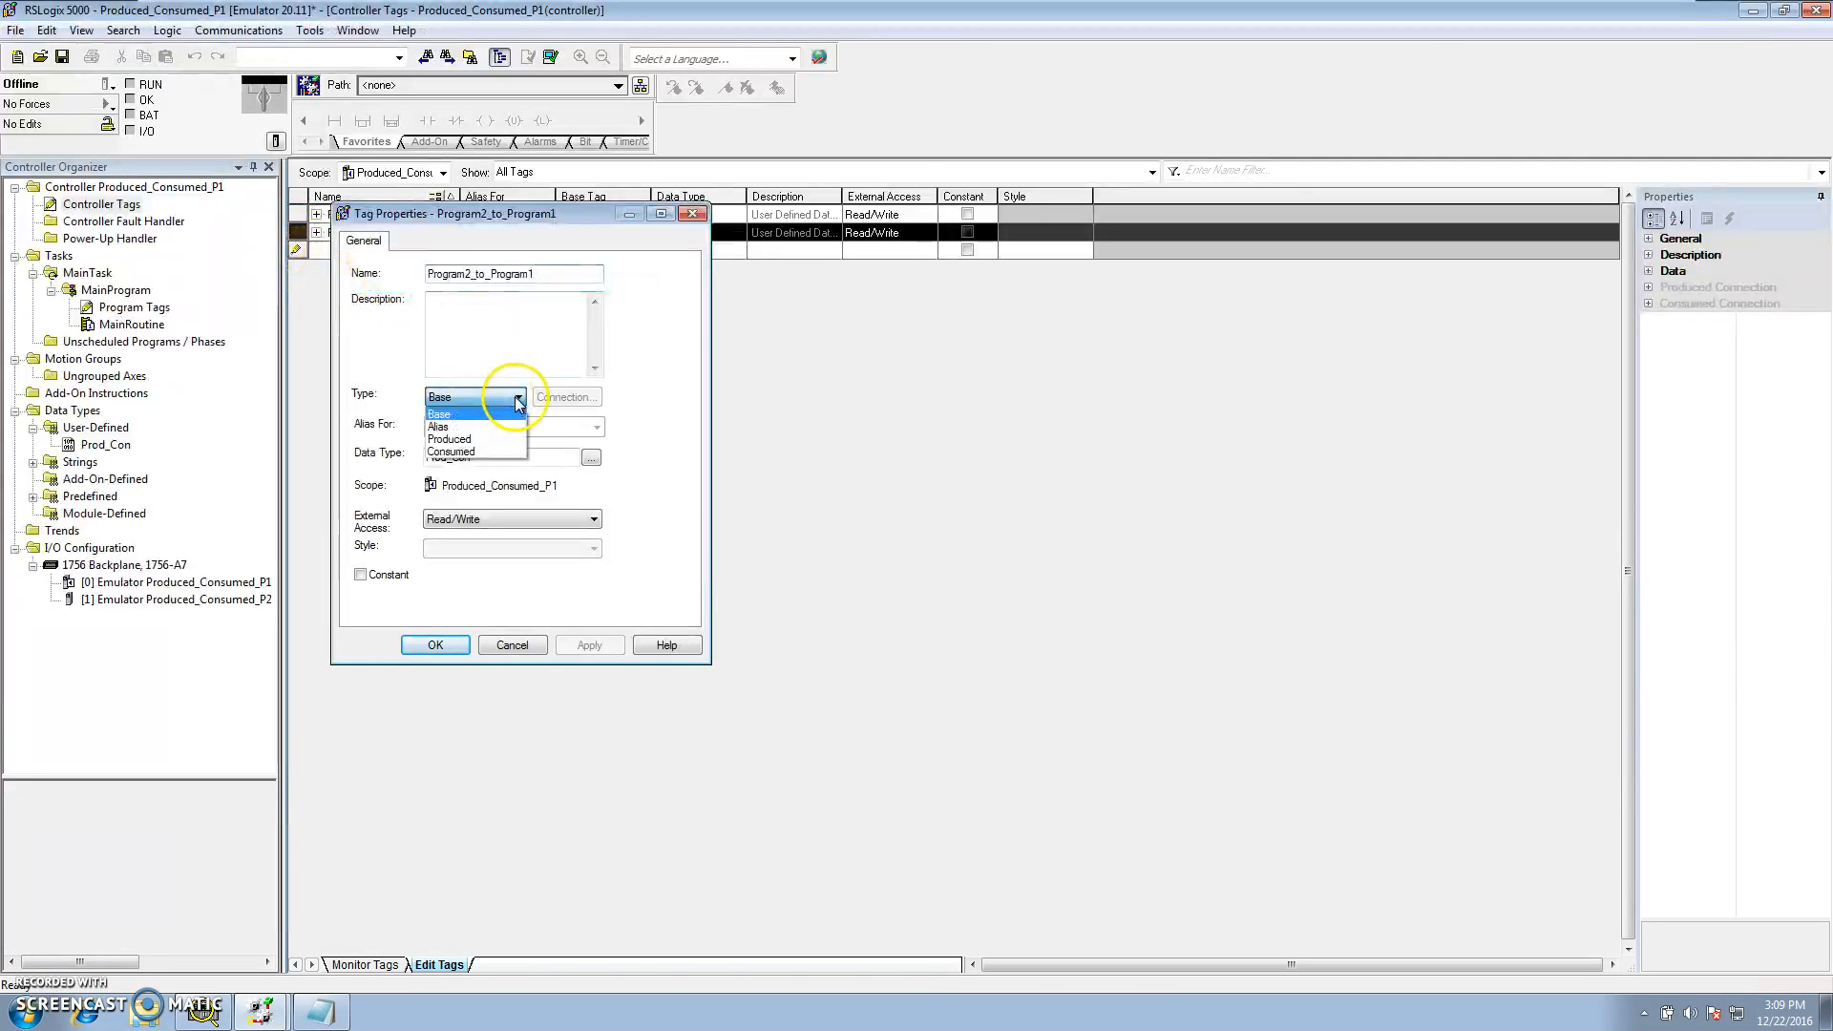
pyautogui.click(459, 452)
pyautogui.click(567, 397)
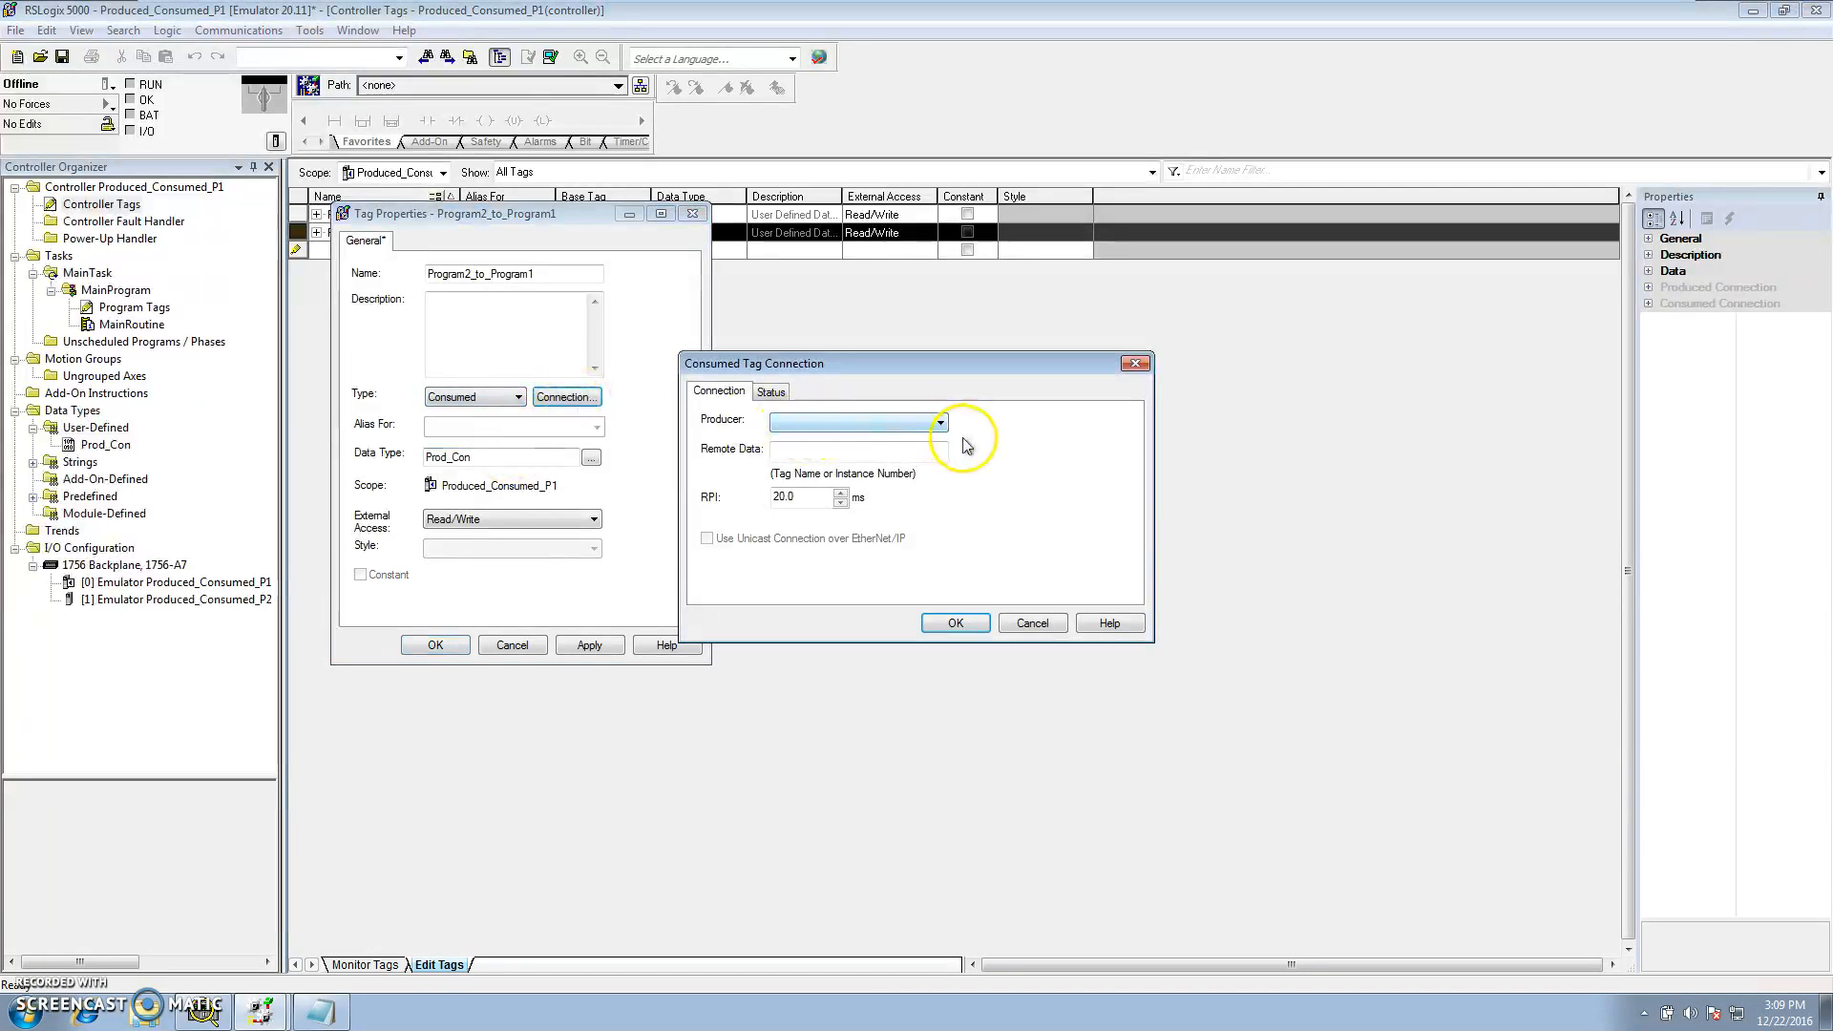
# Set the consumed connection's producer to Produced_Consumed_P2 and its remote data to Program2_to_Program1
pyautogui.click(941, 422)
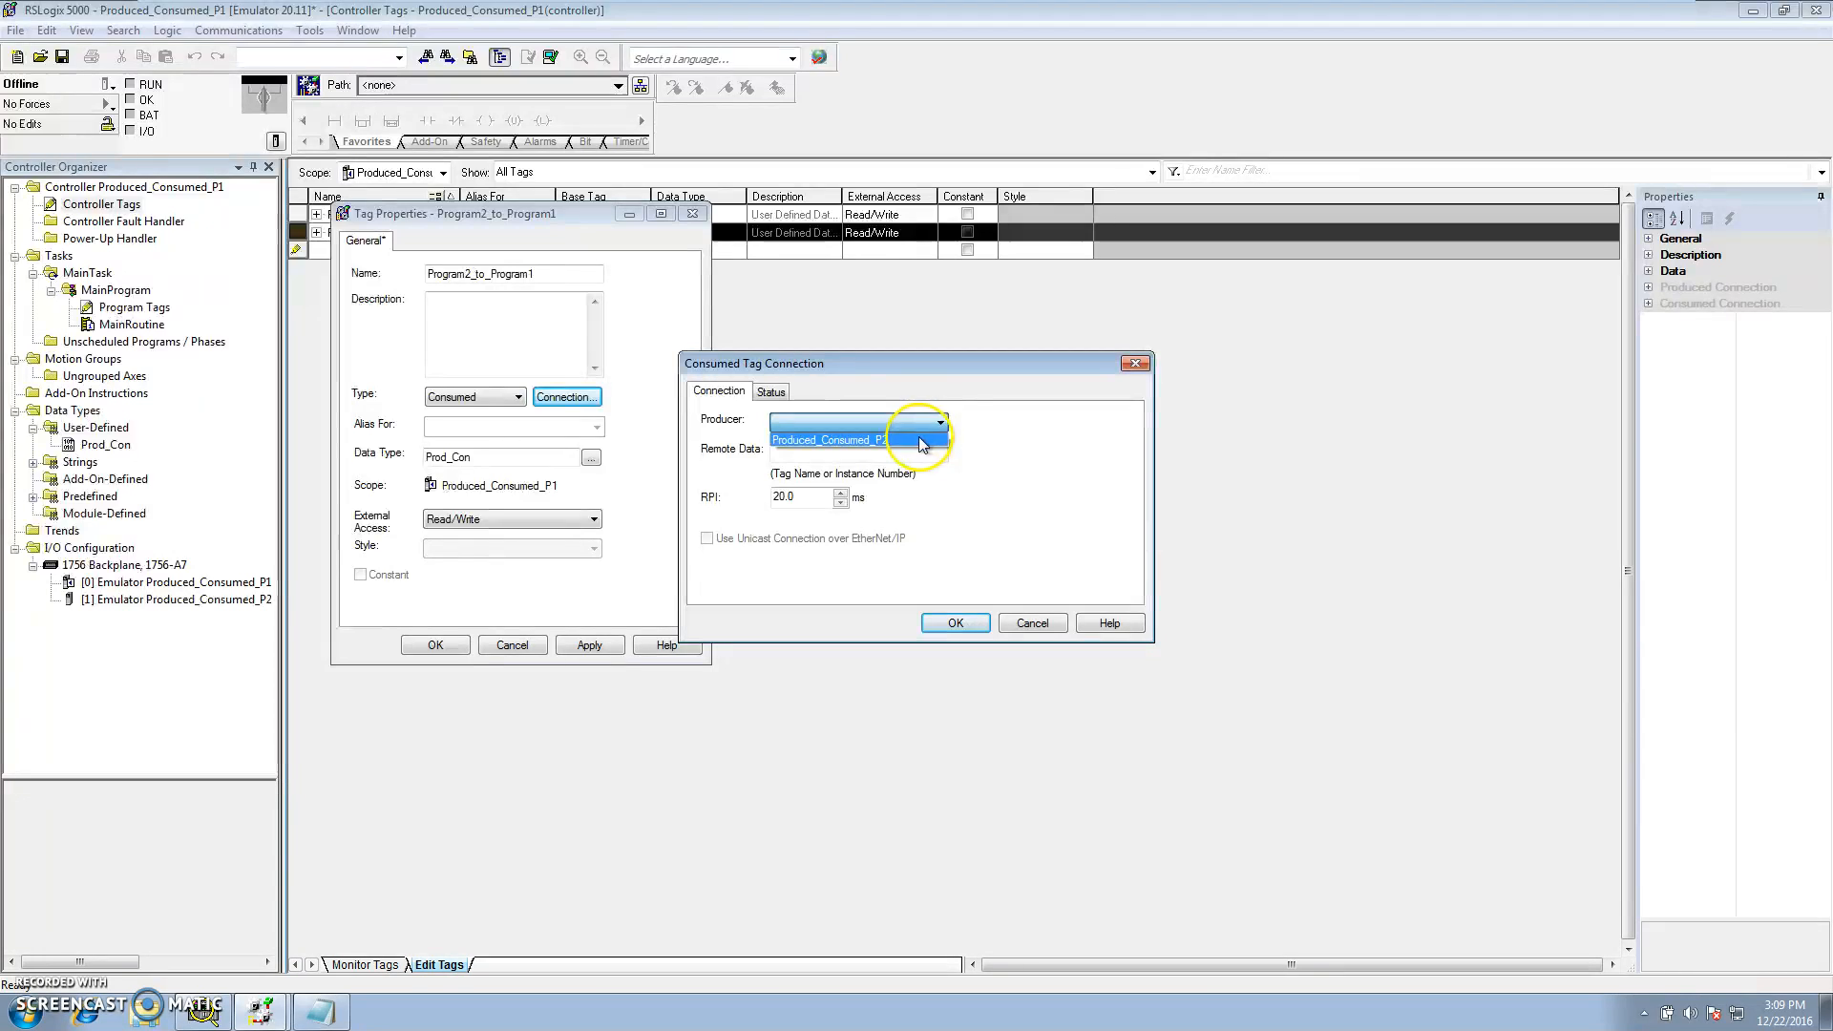
pyautogui.click(921, 442)
pyautogui.click(883, 449)
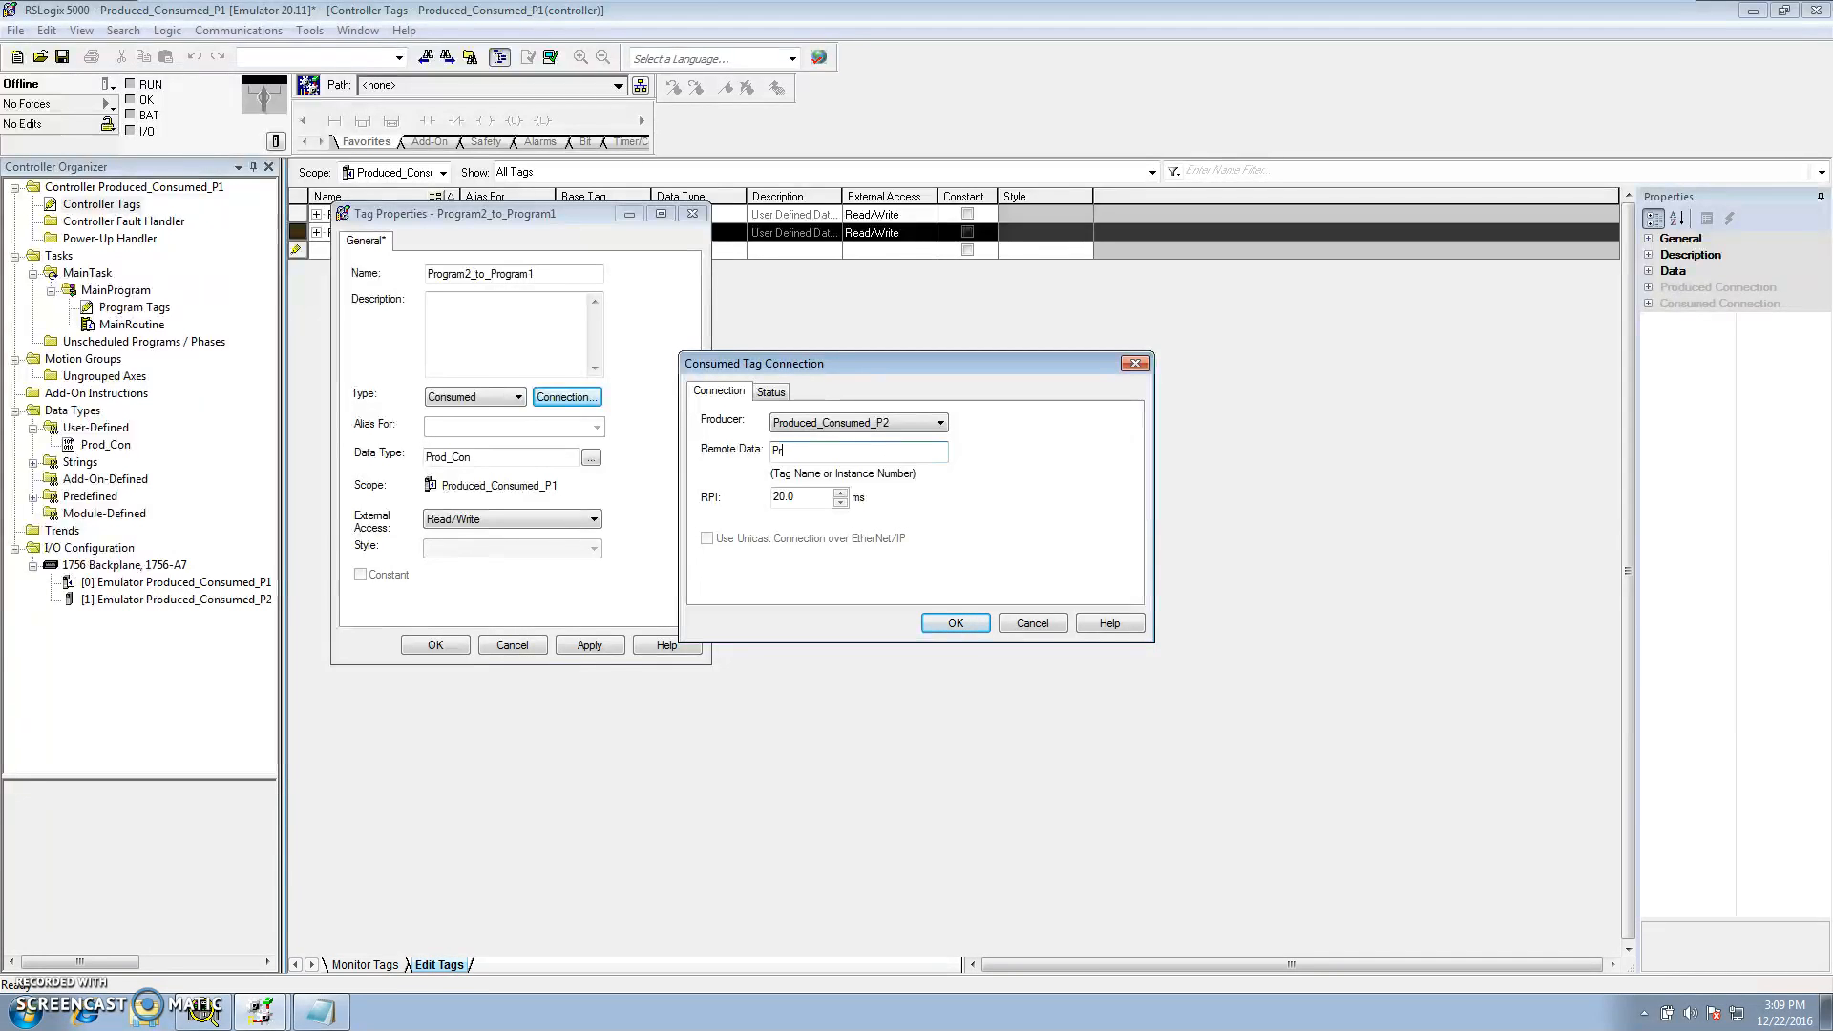
pyautogui.write('Program2_to_Program1')
# Confirm the consumed connection and apply the Program2_to_Program1 tag properties
pyautogui.click(956, 624)
pyautogui.click(590, 646)
pyautogui.click(437, 647)
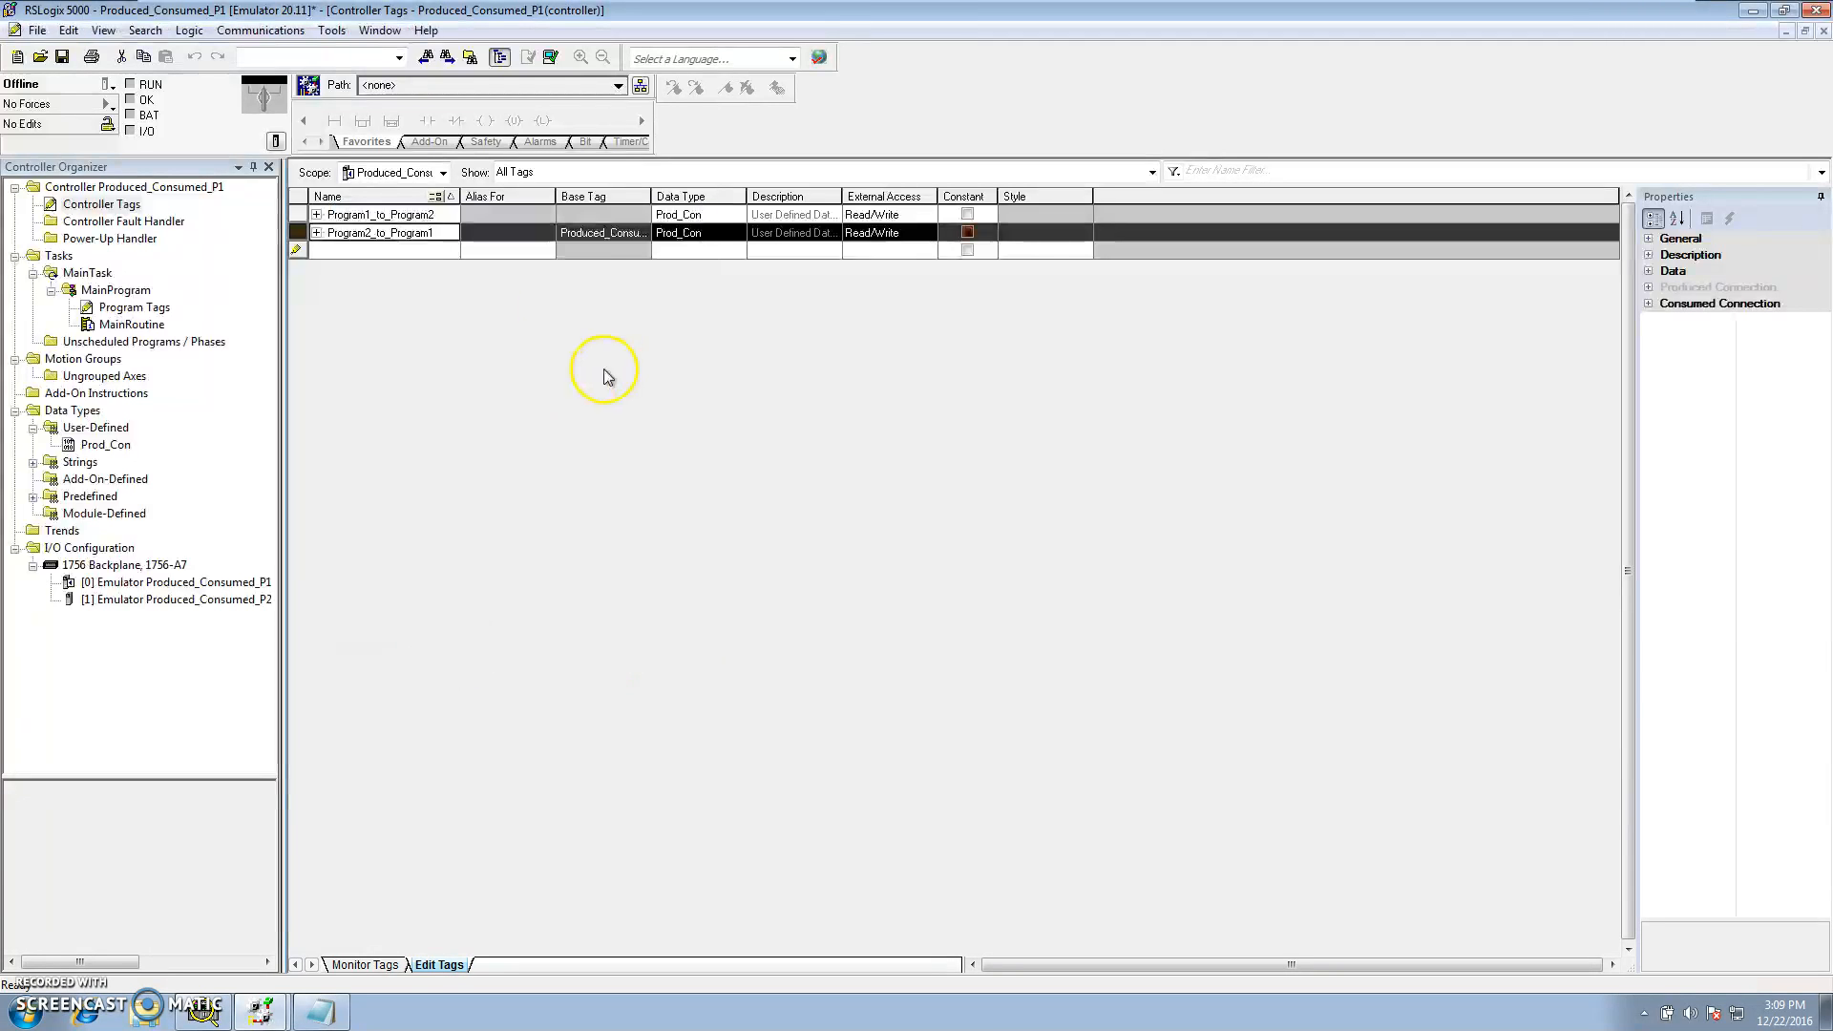
pyautogui.moveTo(652, 196); pyautogui.dragTo(738, 197)
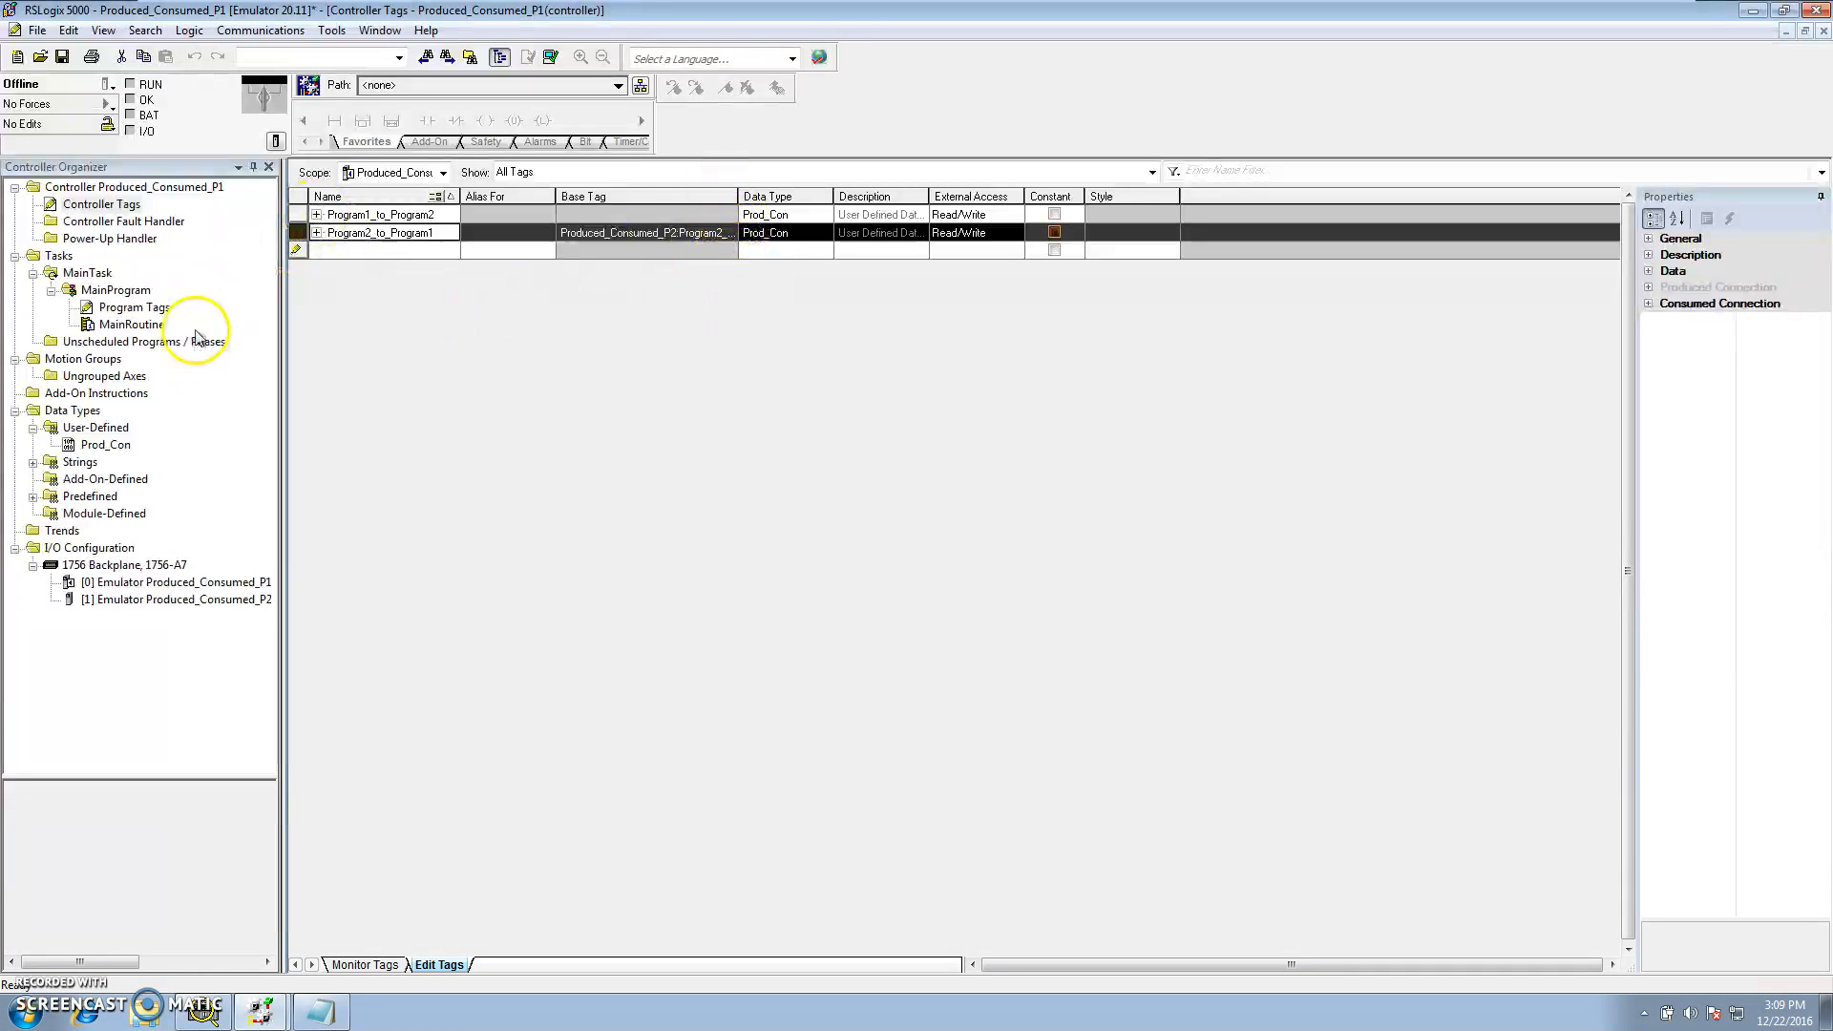
# Switch to the Produced_Consumed_P2 project and open its controller tags for editing
pyautogui.click(267, 1014)
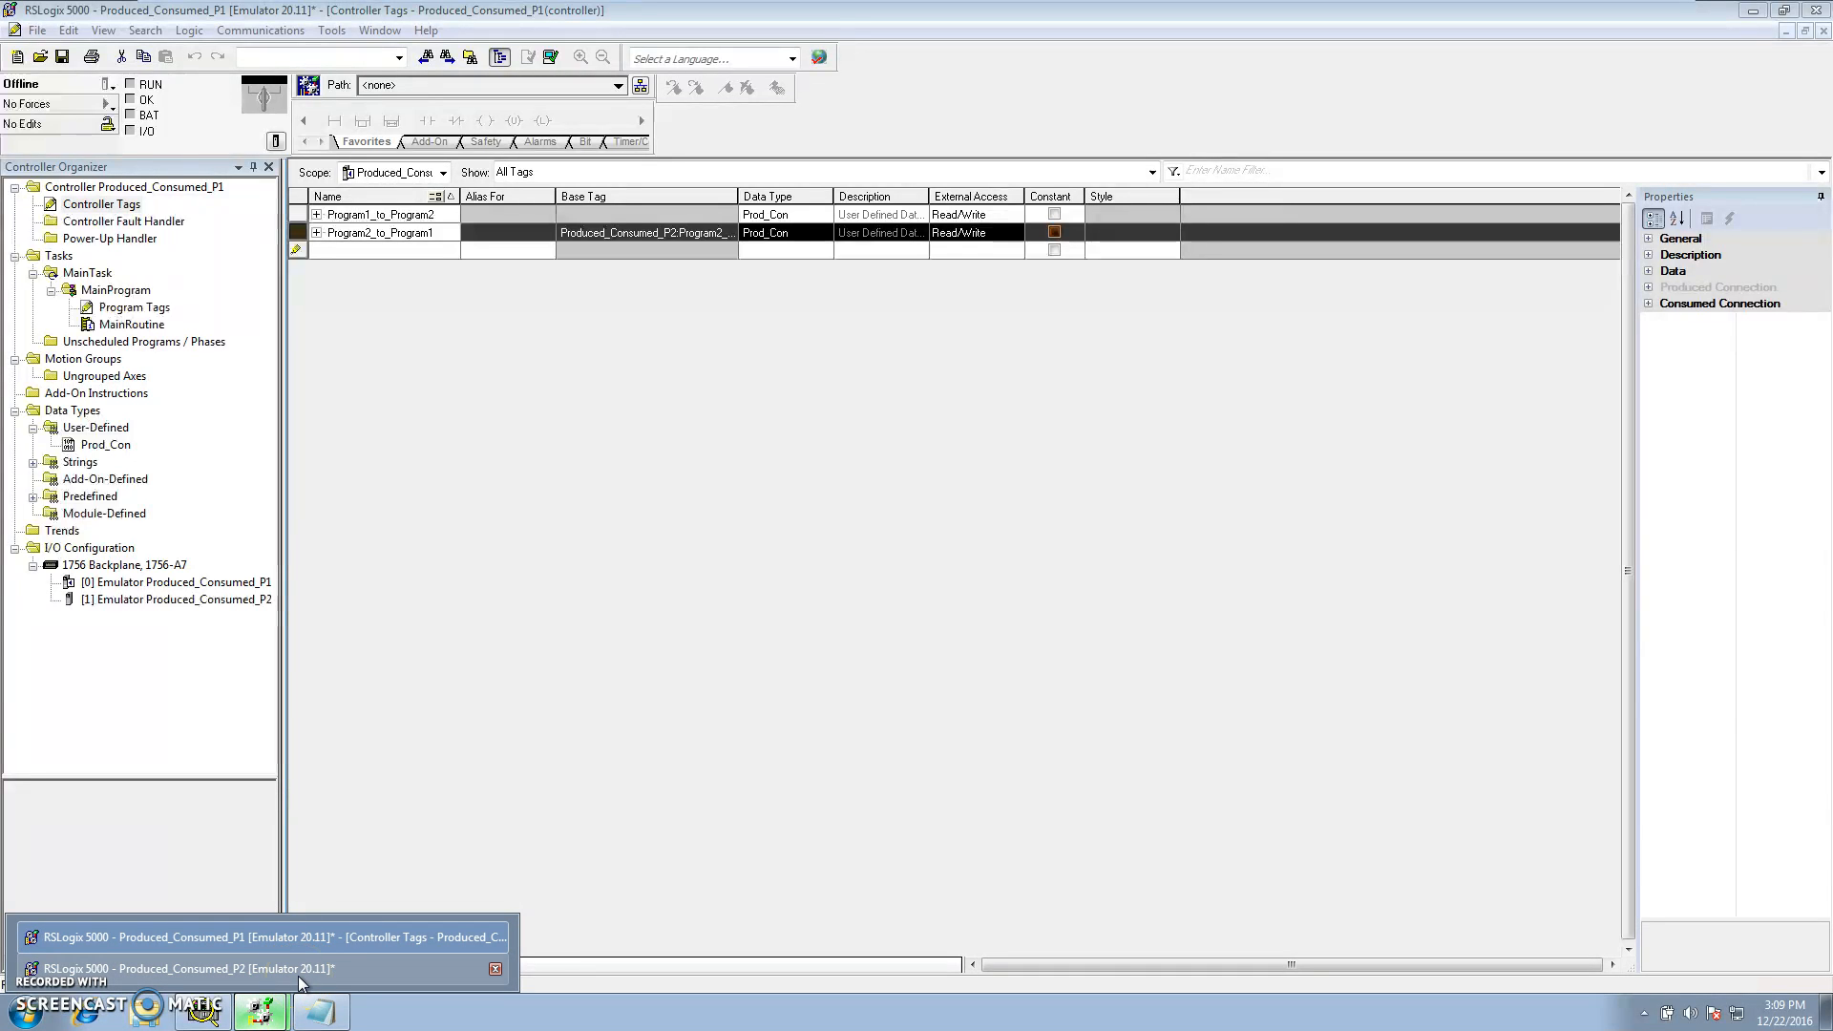
pyautogui.click(298, 976)
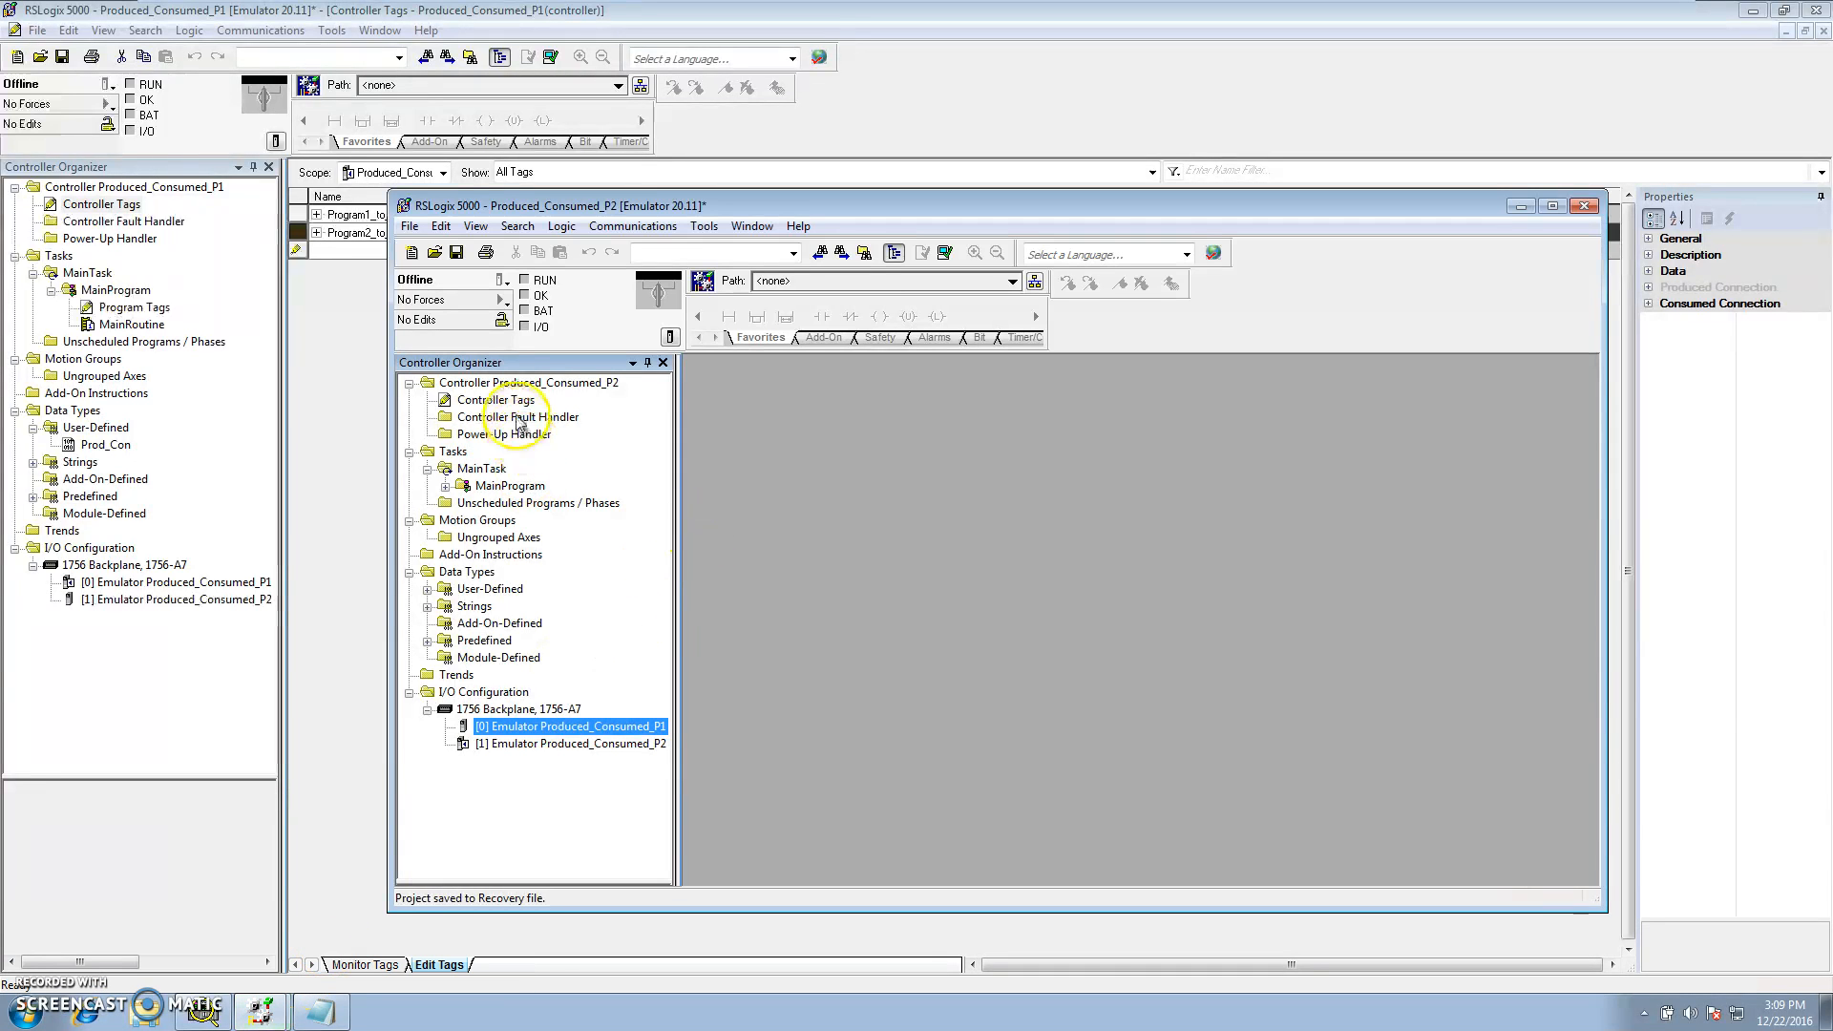
pyautogui.click(496, 399)
pyautogui.click(428, 589)
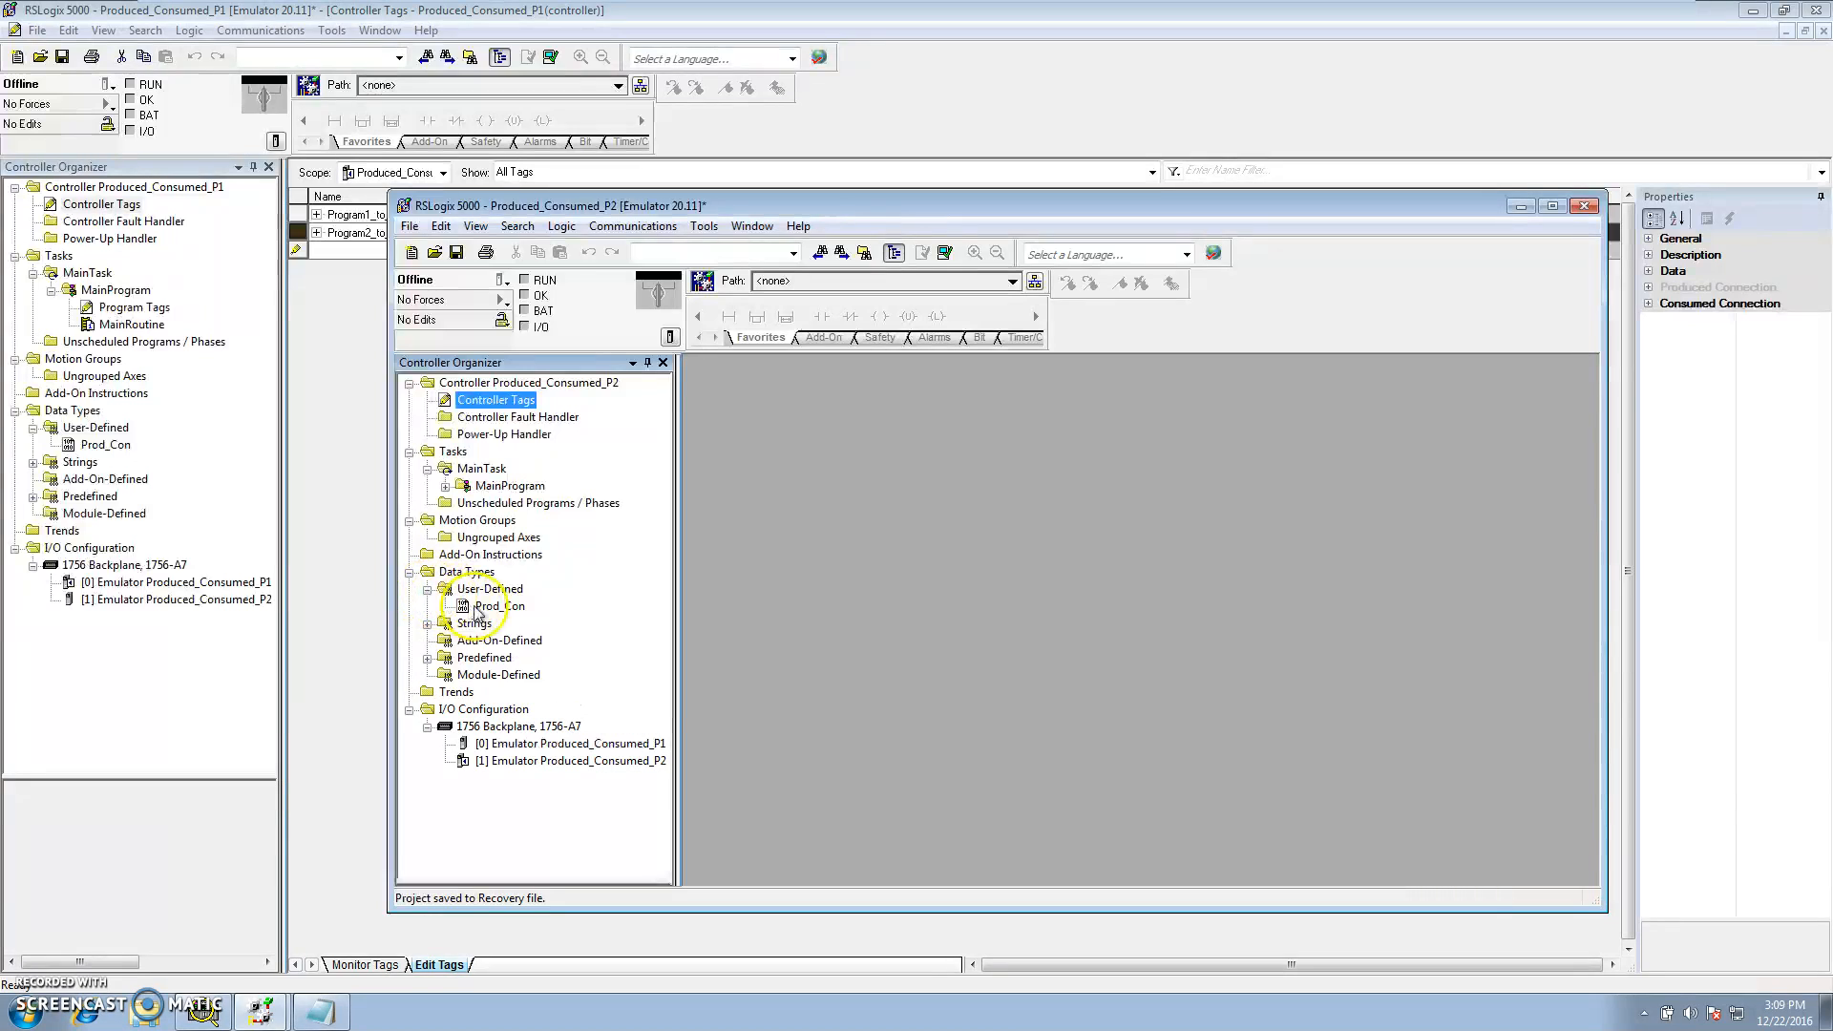
pyautogui.click(487, 607)
pyautogui.click(520, 402)
pyautogui.doubleClick(520, 402)
pyautogui.click(836, 879)
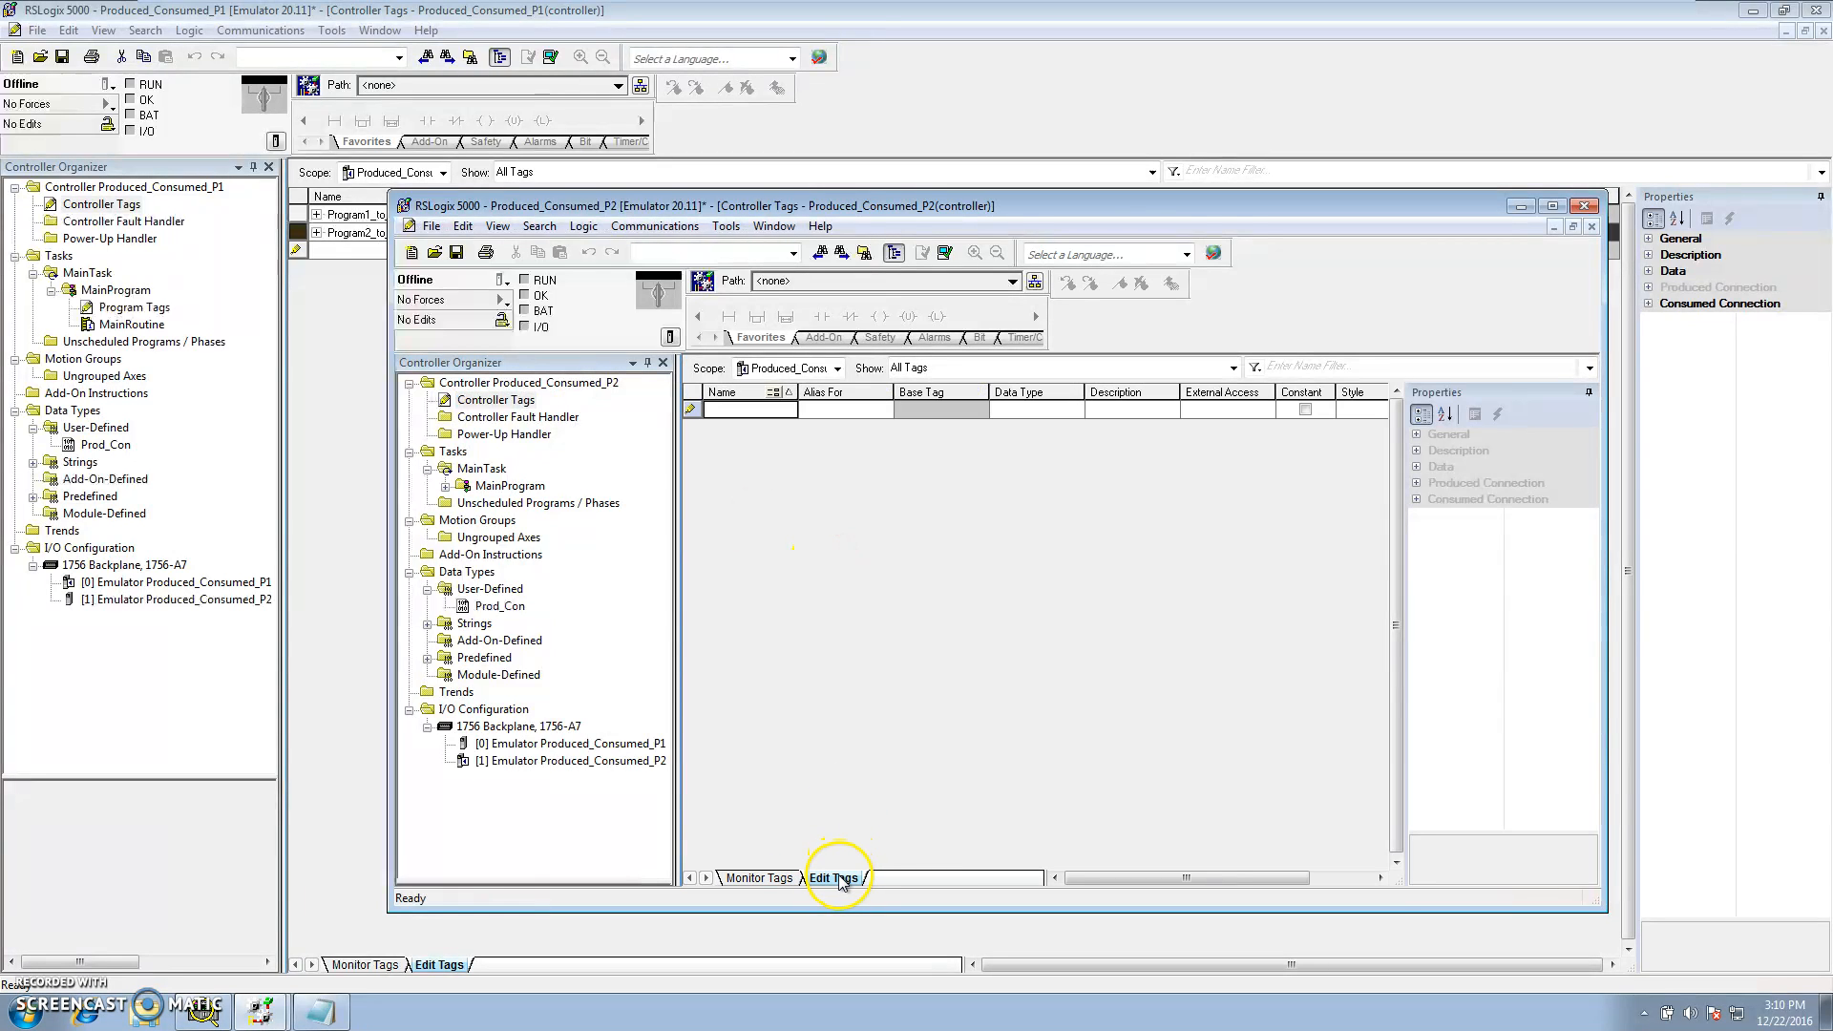
# Create a controller tag named Program1_to_Program2 with data type Prod_Con in the P2 project
pyautogui.click(740, 410)
pyautogui.write('Program1_to')
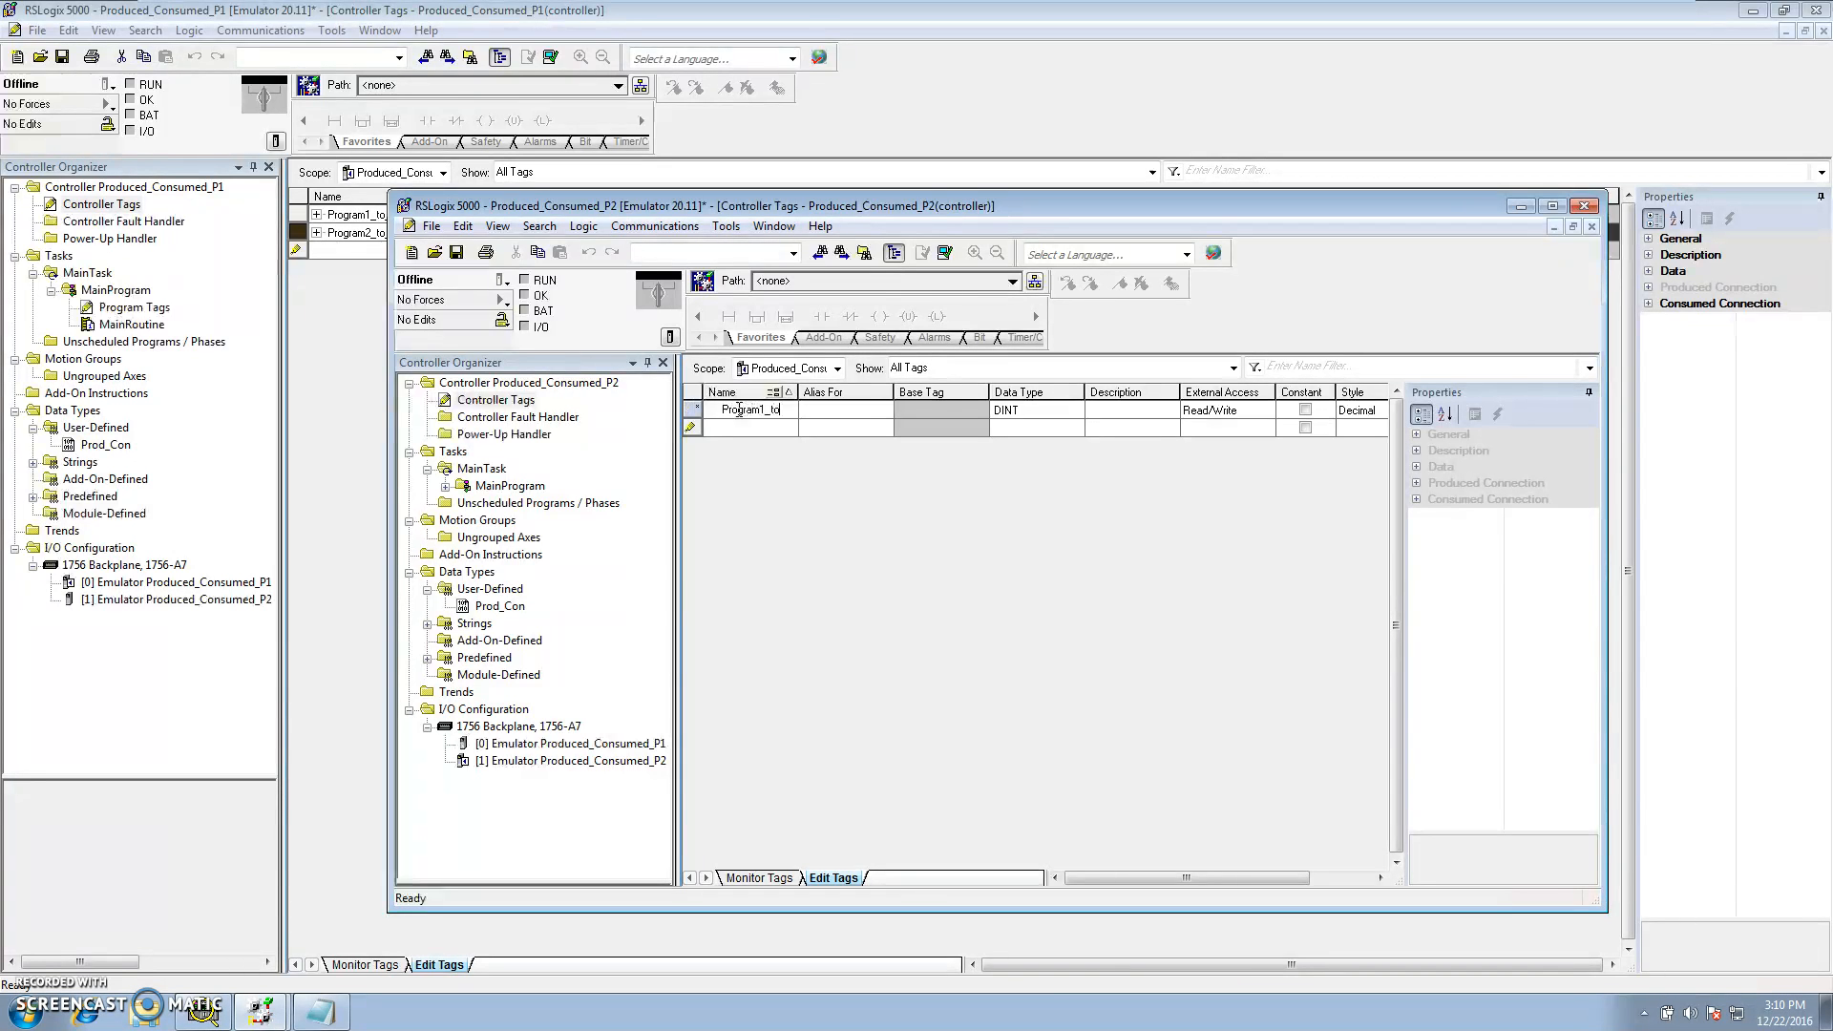
pyautogui.write('_Prgram2')
pyautogui.click(768, 411)
pyautogui.write('o_')
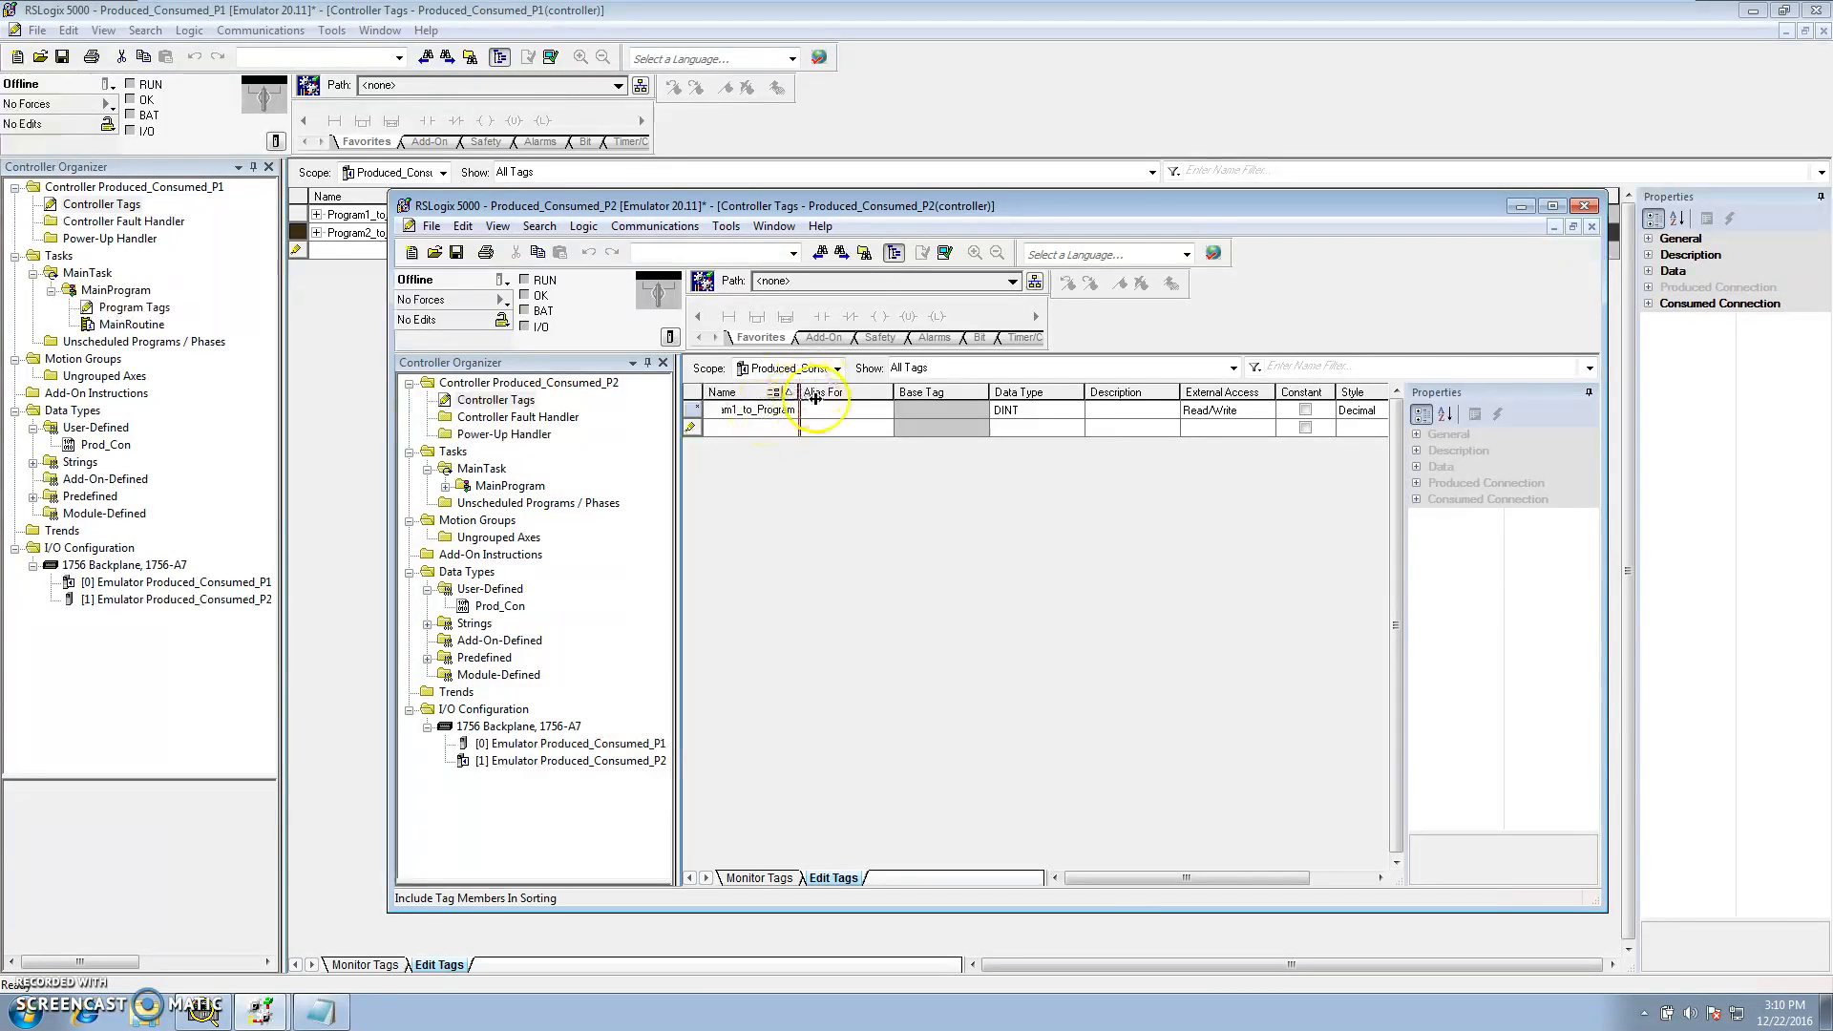
pyautogui.moveTo(900, 409); pyautogui.dragTo(913, 412)
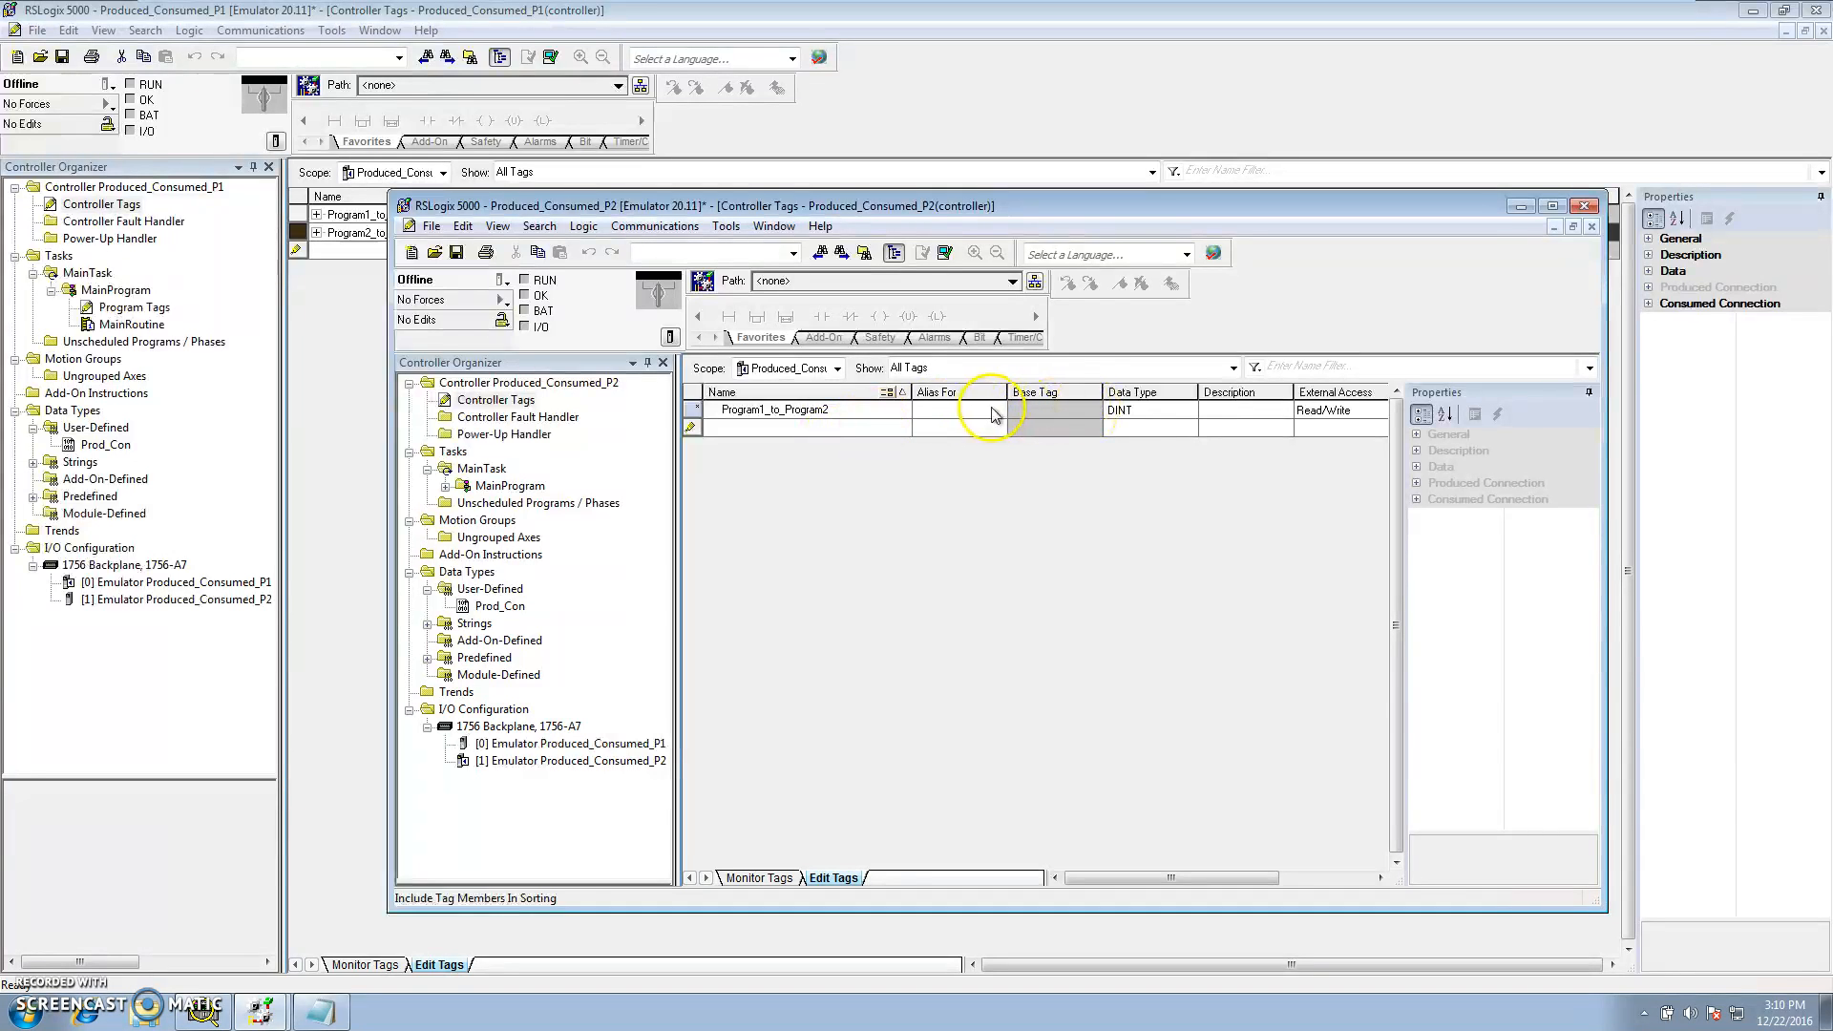
pyautogui.click(1189, 410)
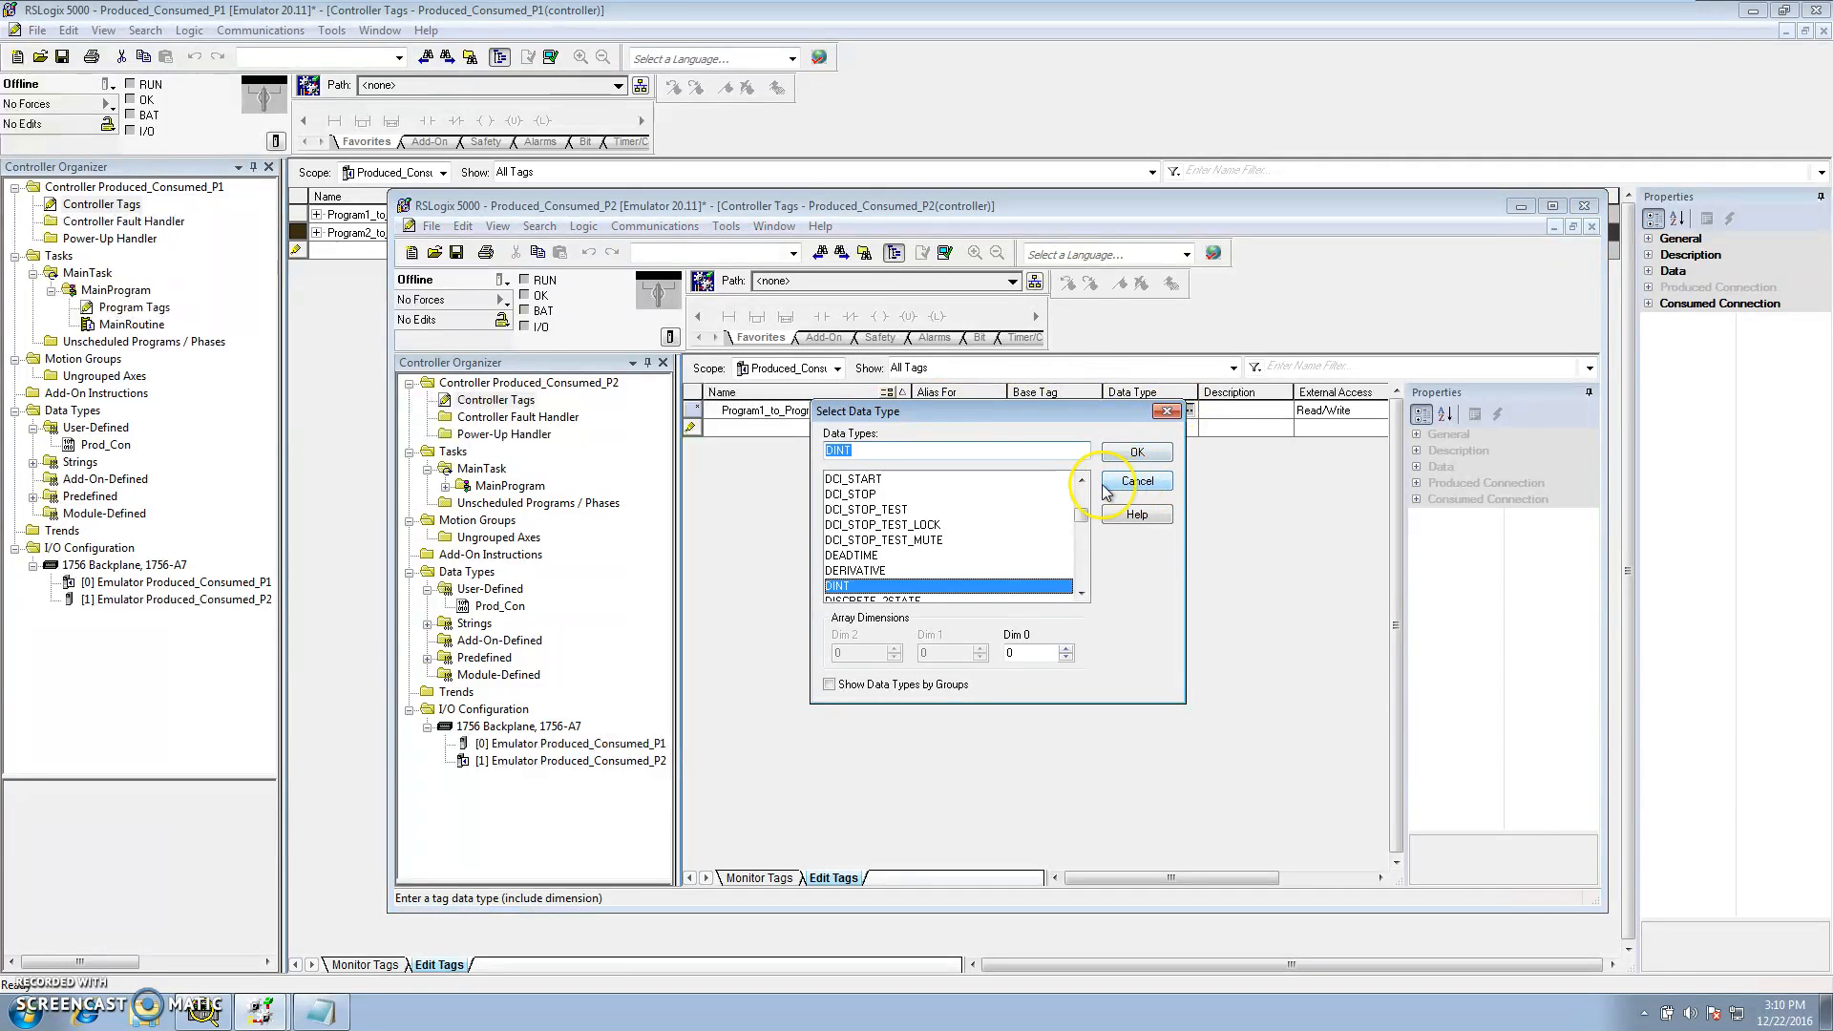
pyautogui.write('Prod_Con')
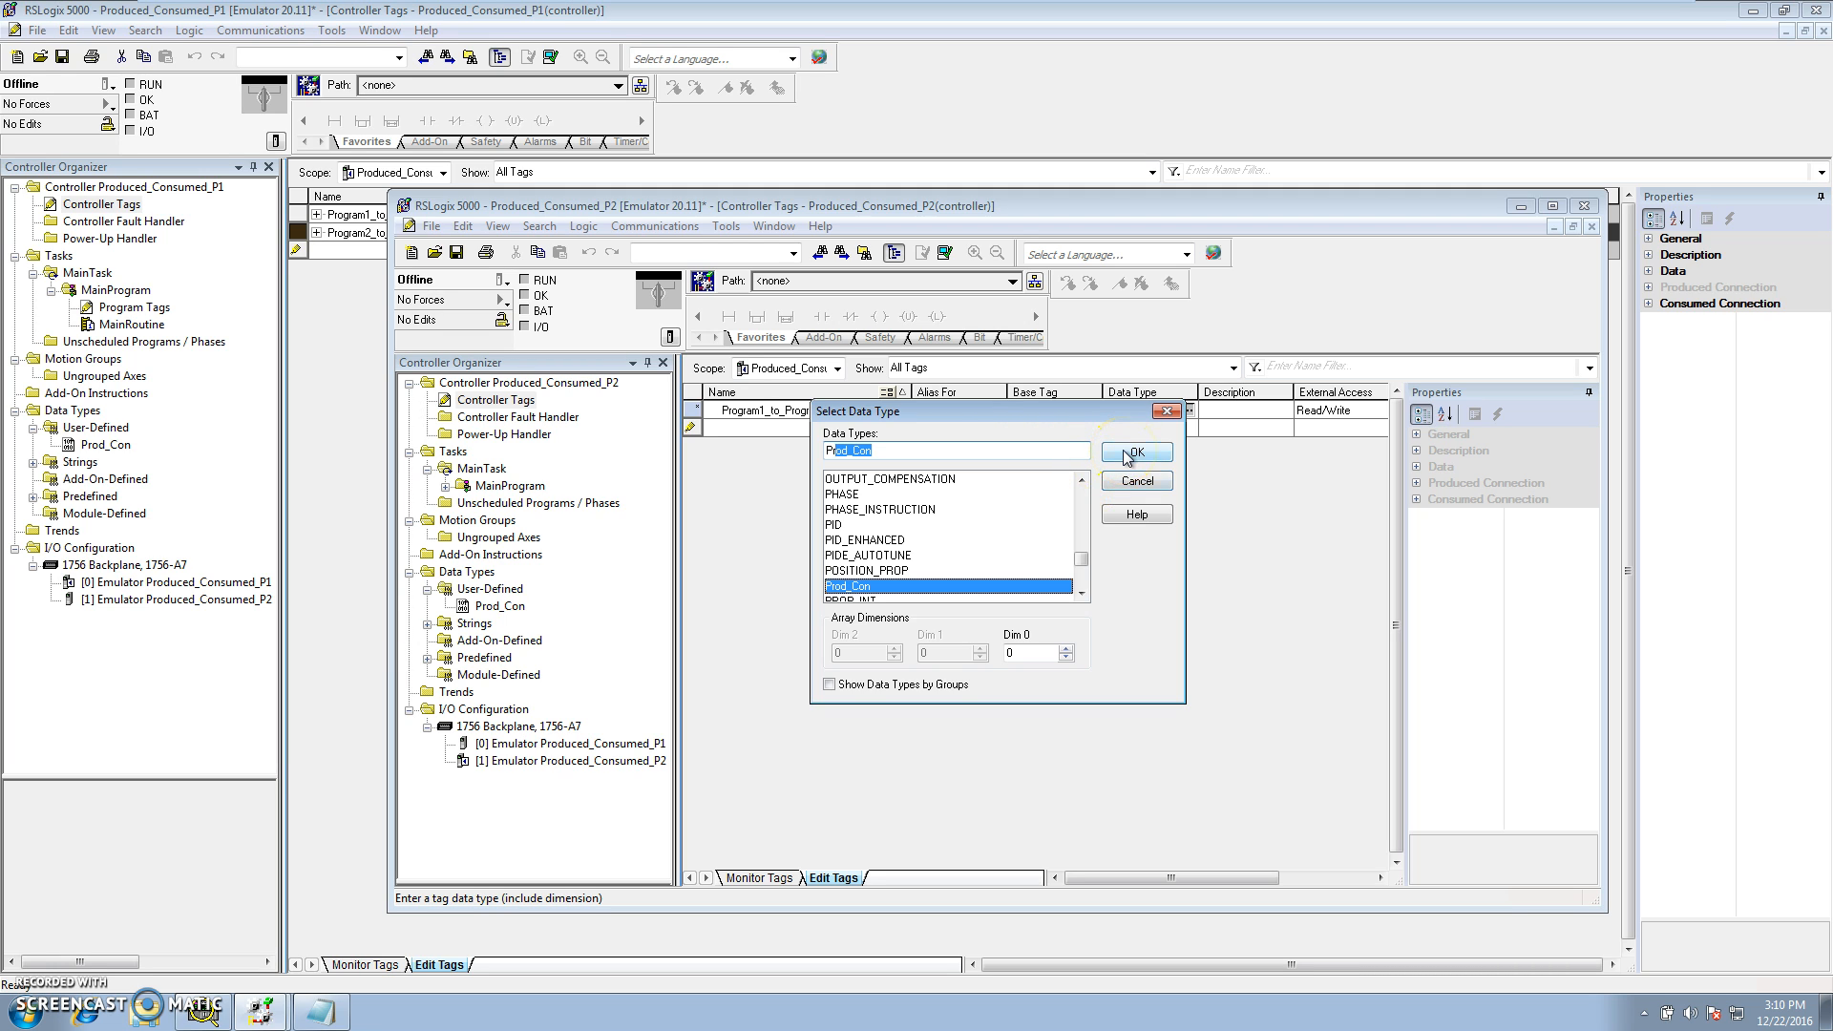
pyautogui.click(1133, 452)
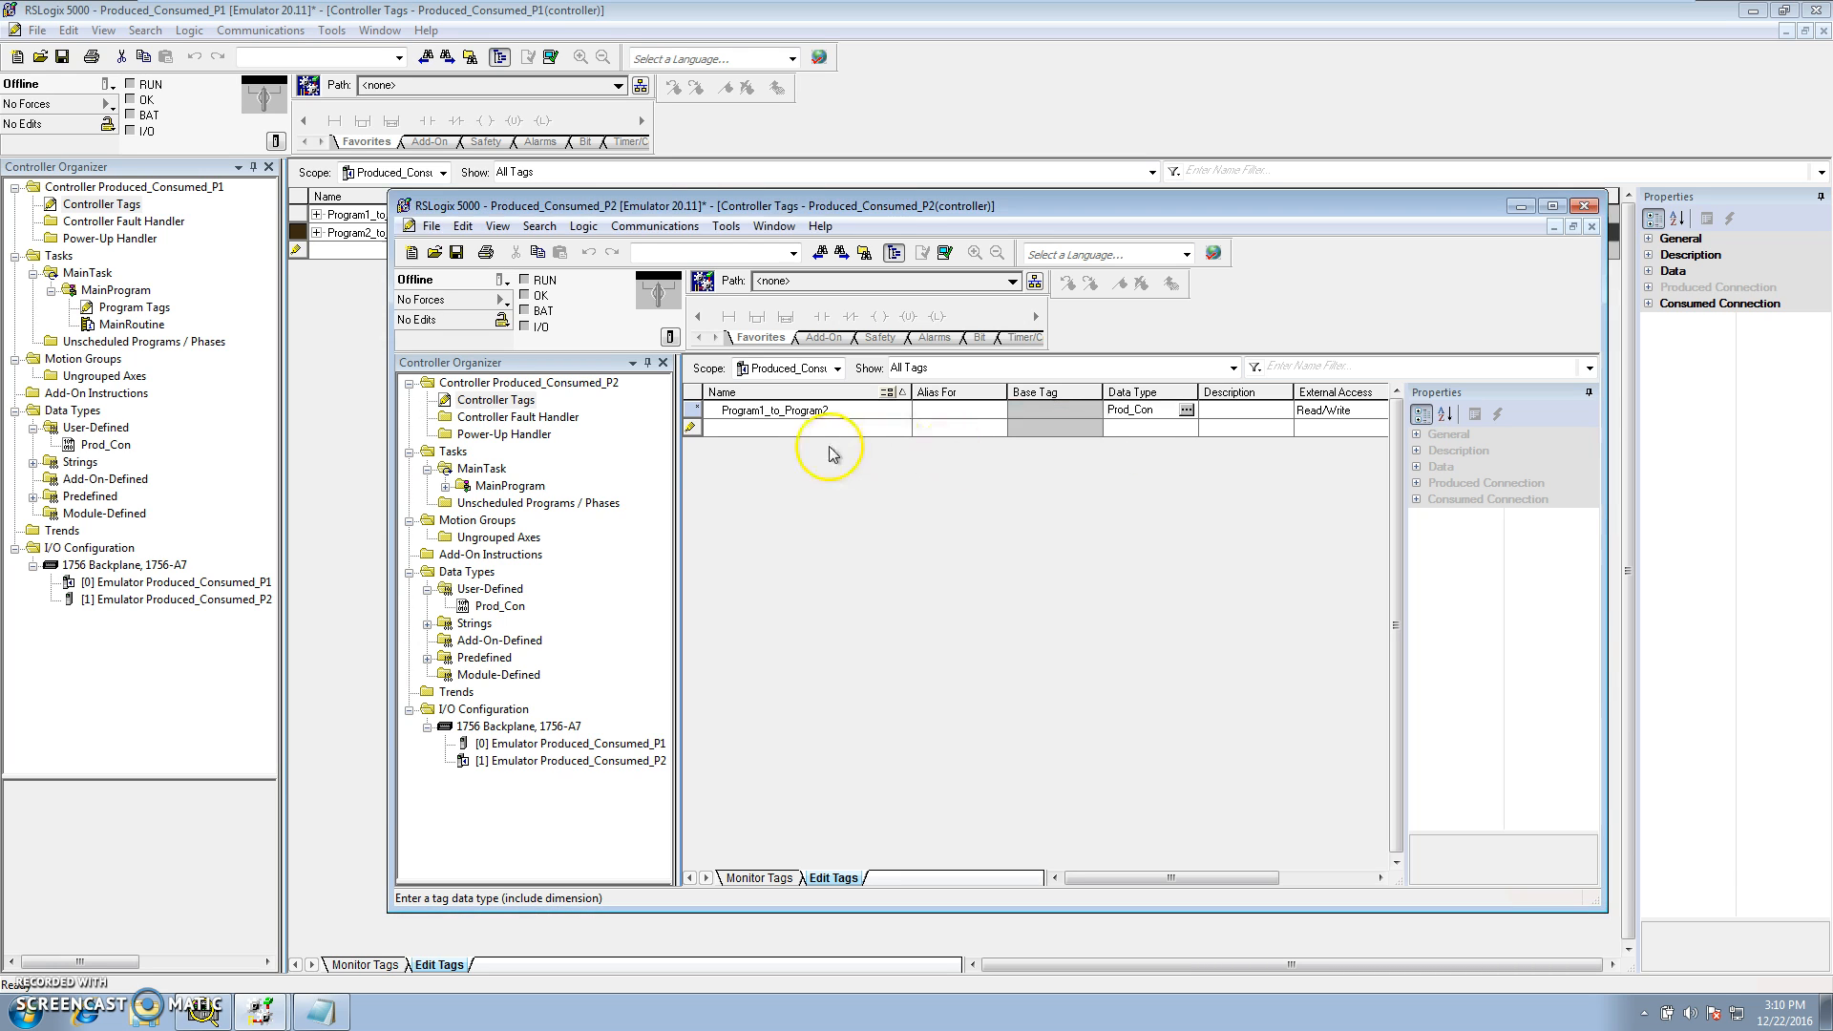
# Add a second tag named Program2_to_Program1 with data type Prod_Con
pyautogui.click(721, 437)
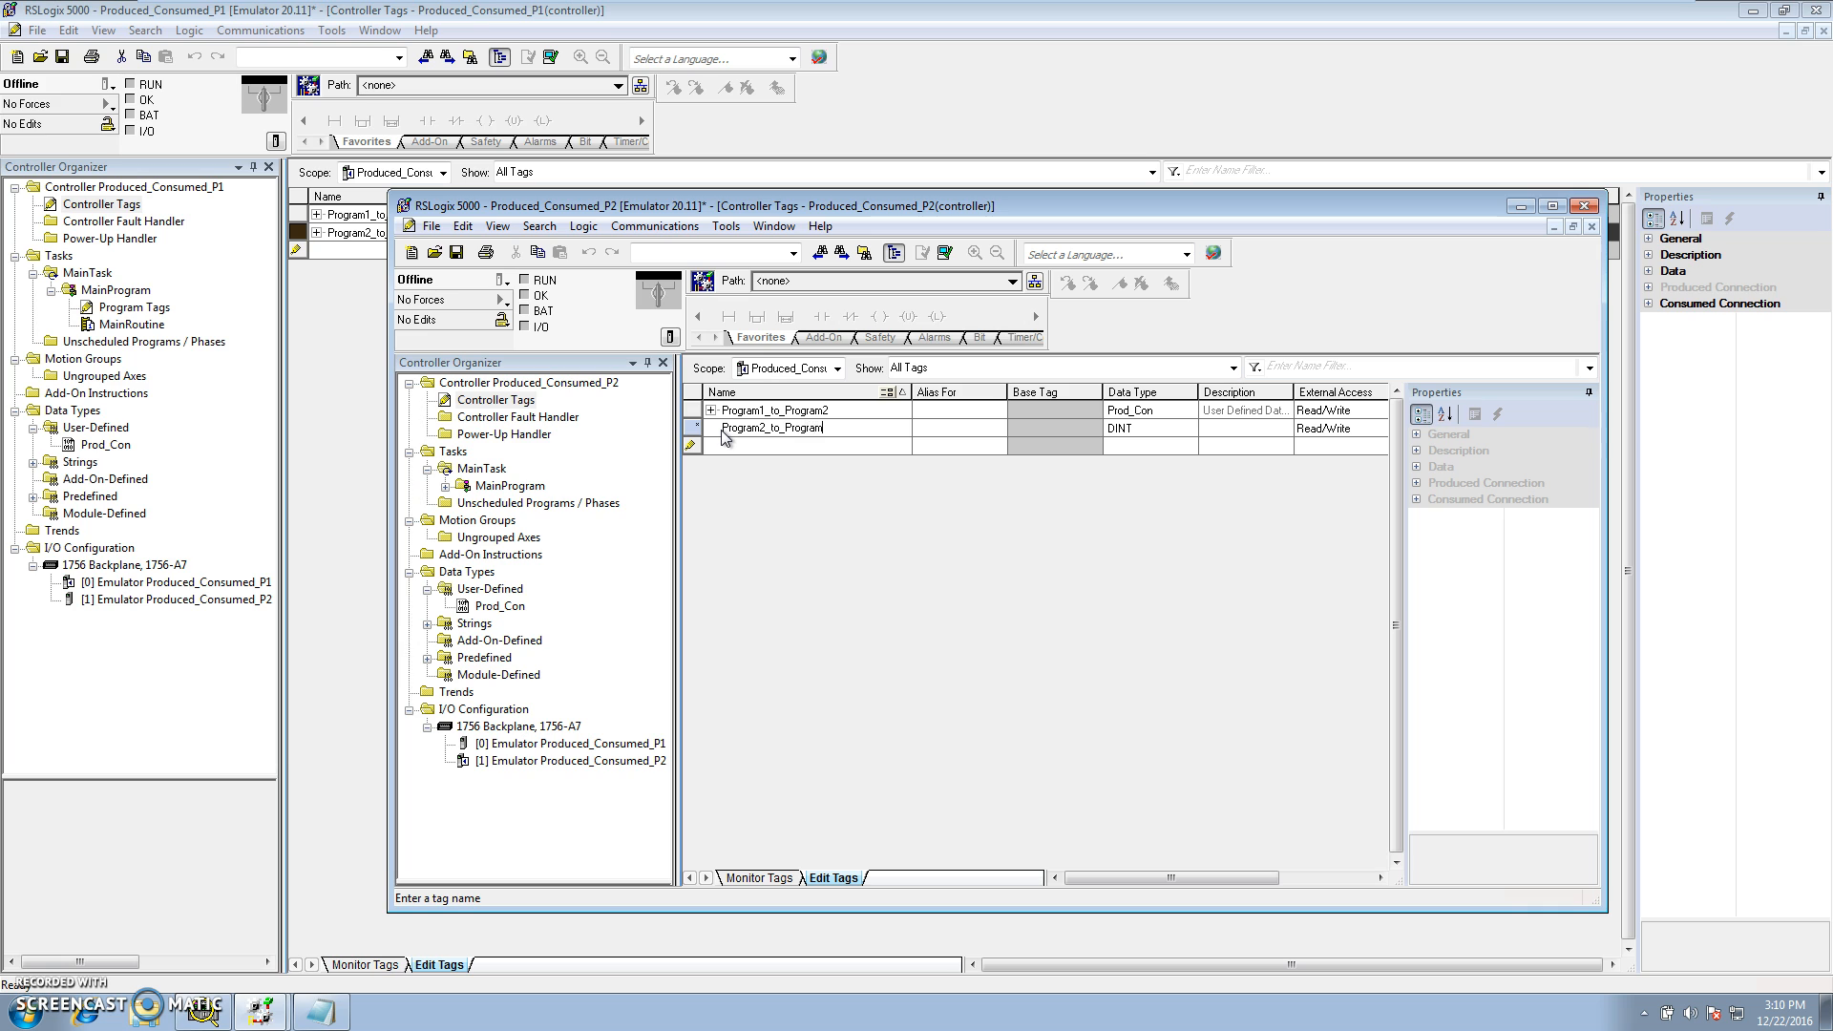
pyautogui.click(1180, 429)
pyautogui.click(1190, 429)
pyautogui.write('Prod_Con')
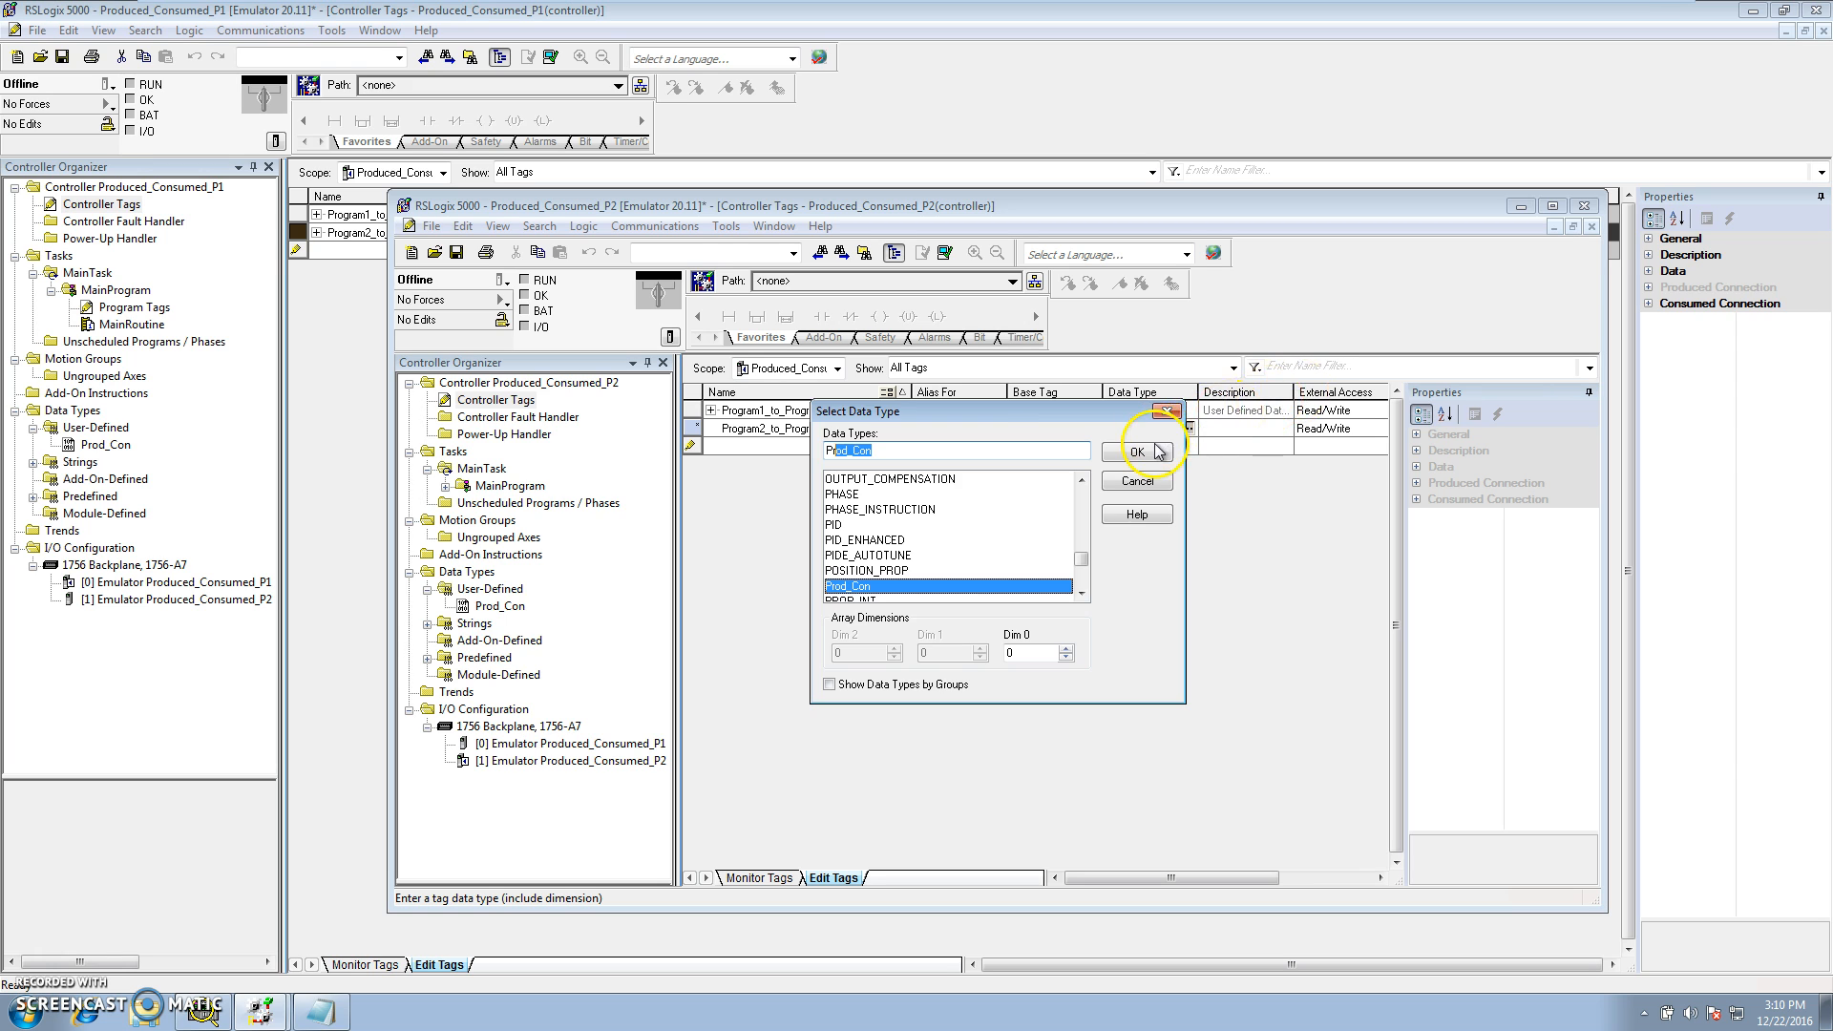
pyautogui.click(1136, 452)
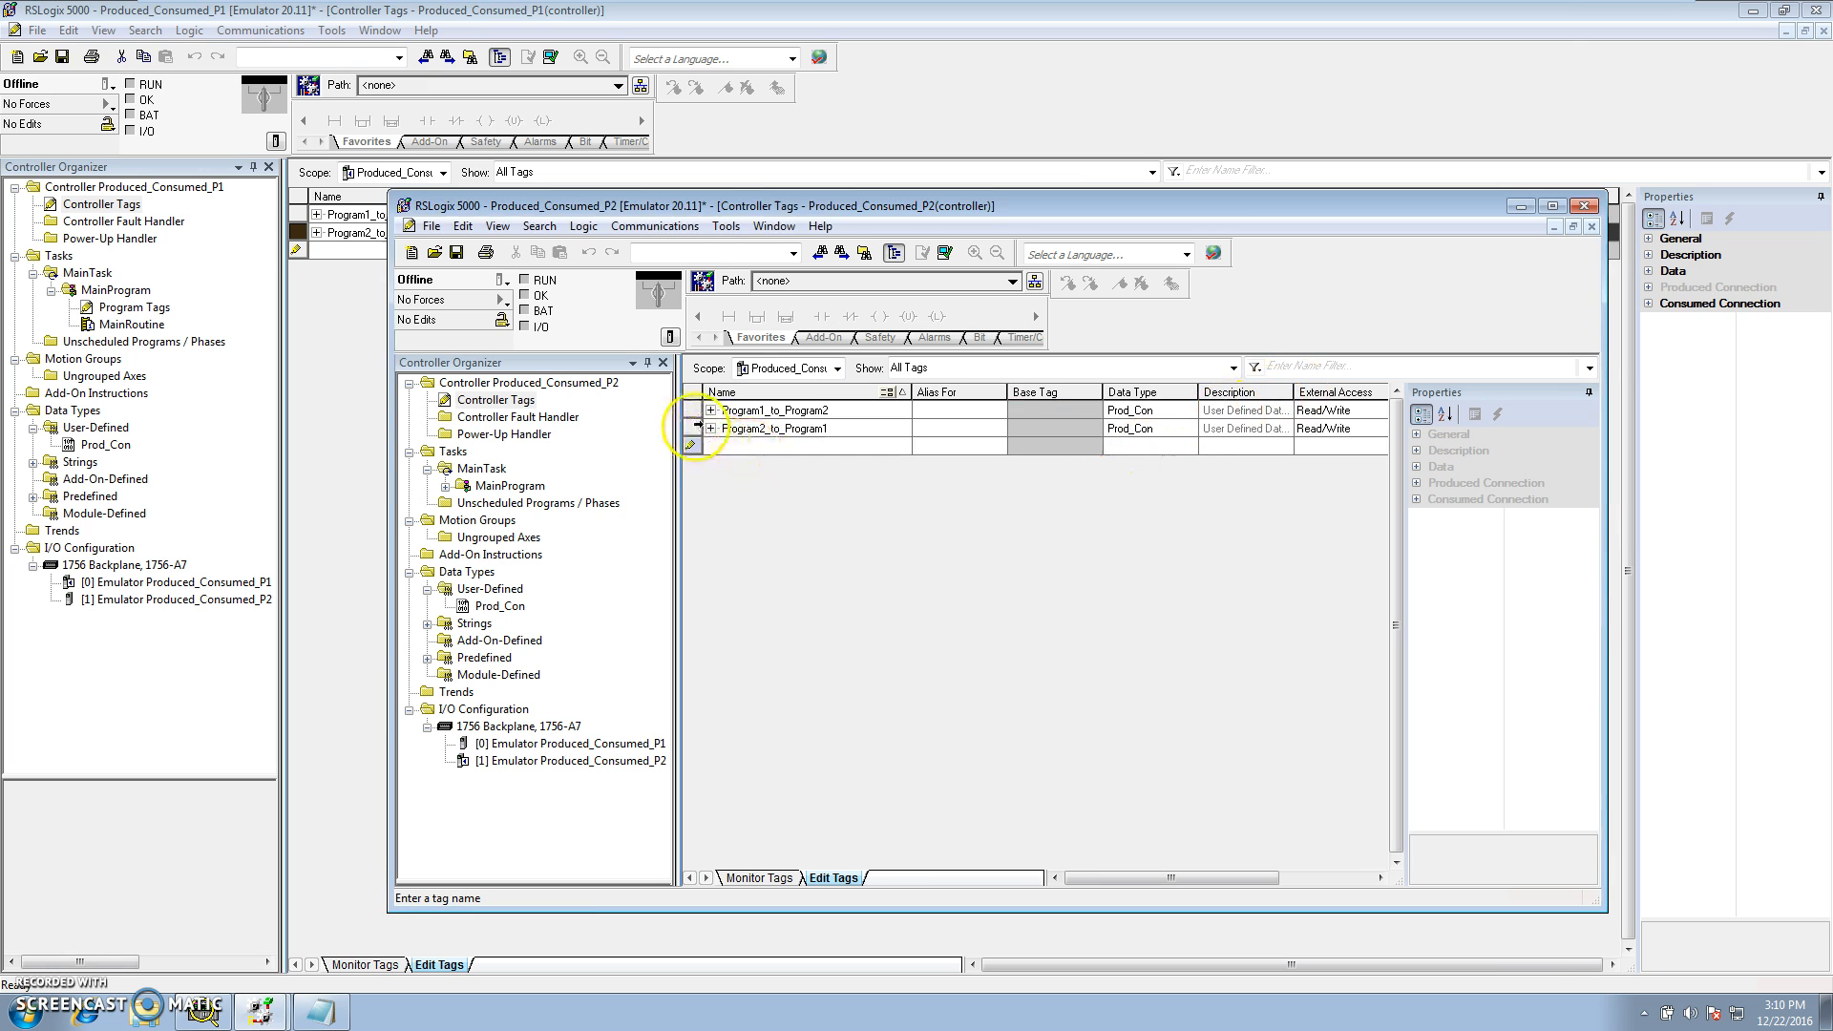
# Change Program1_to_Program2's tag type to Consumed and open its connection settings
pyautogui.click(690, 408)
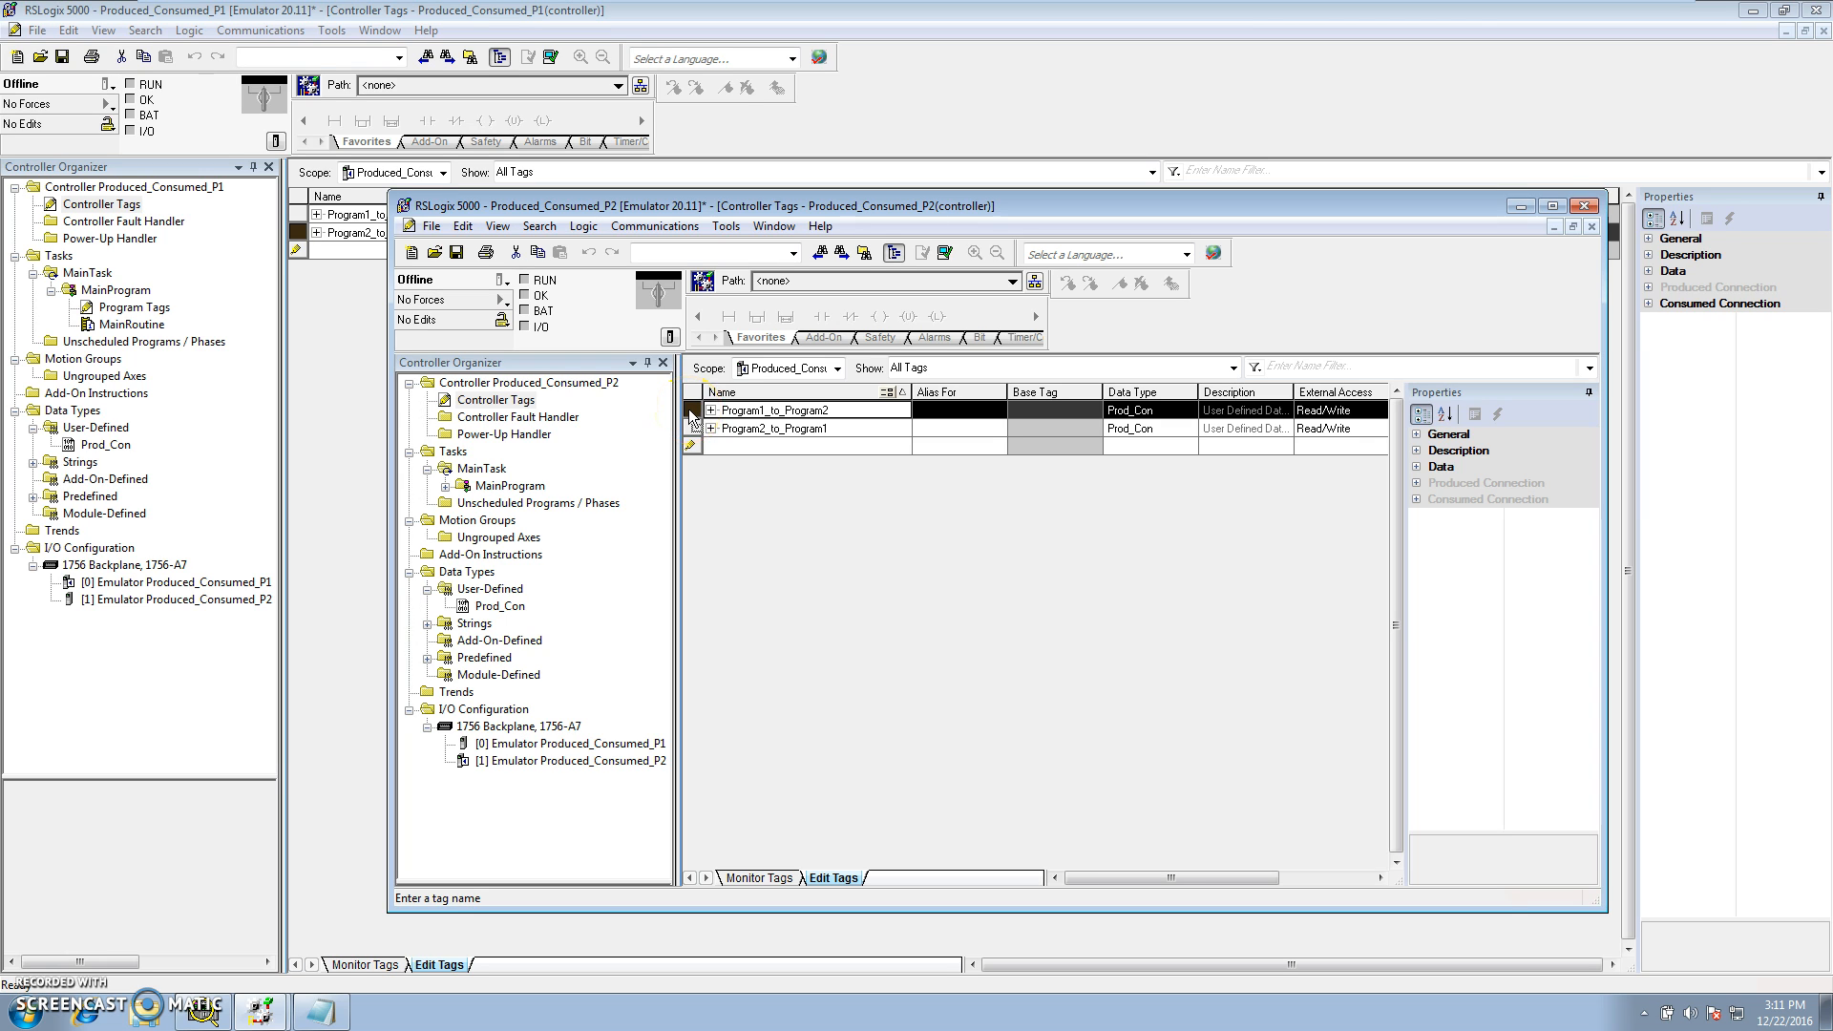
pyautogui.rightClick(690, 417)
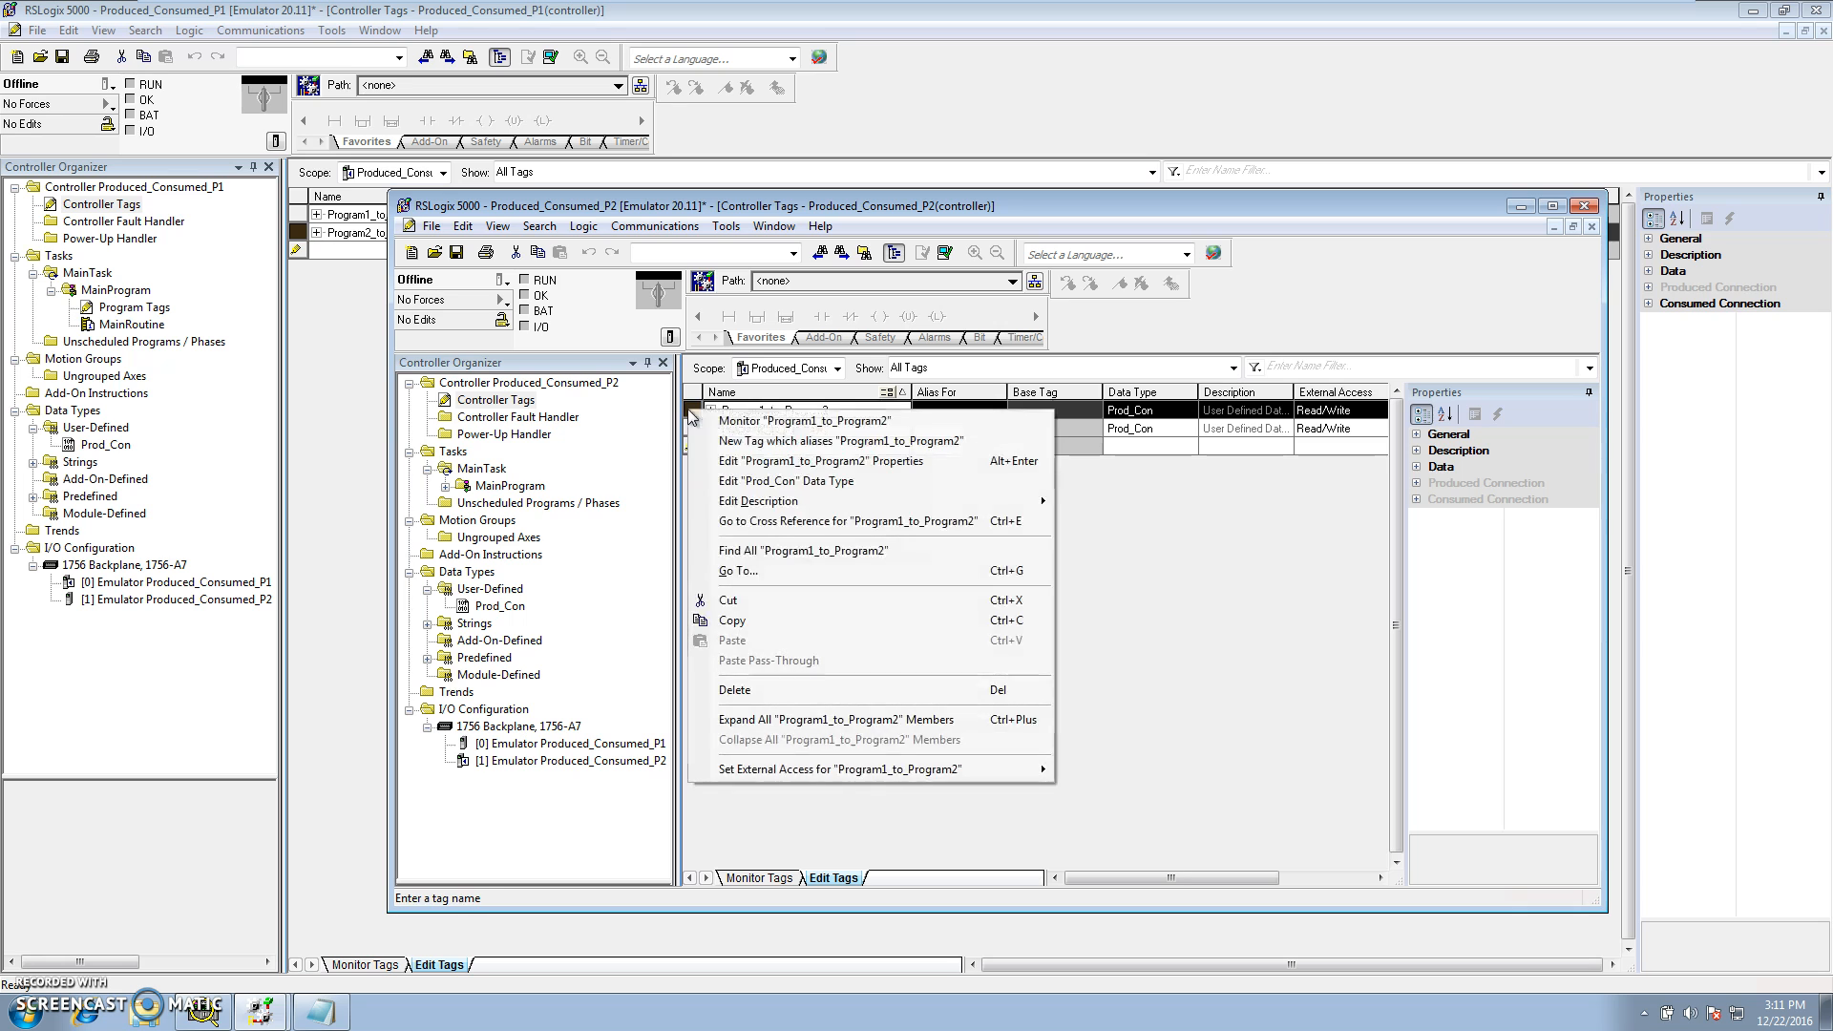
pyautogui.click(723, 463)
pyautogui.click(870, 552)
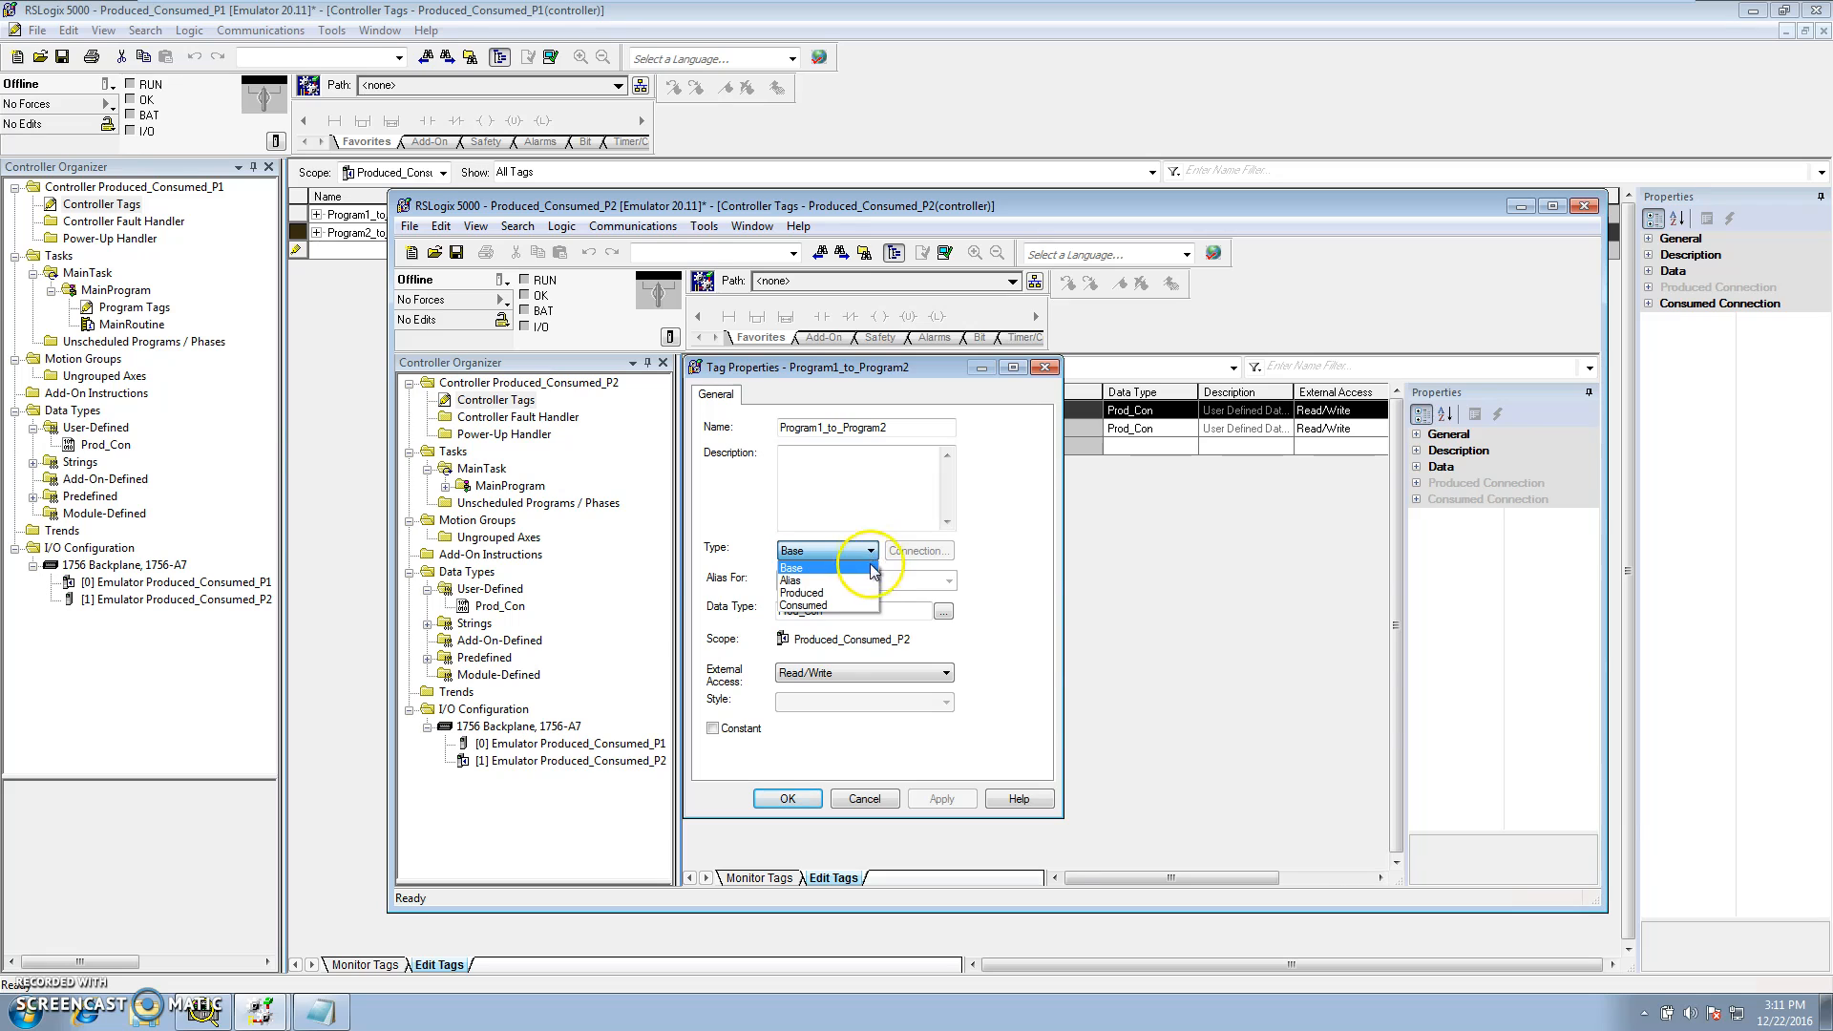
pyautogui.click(802, 606)
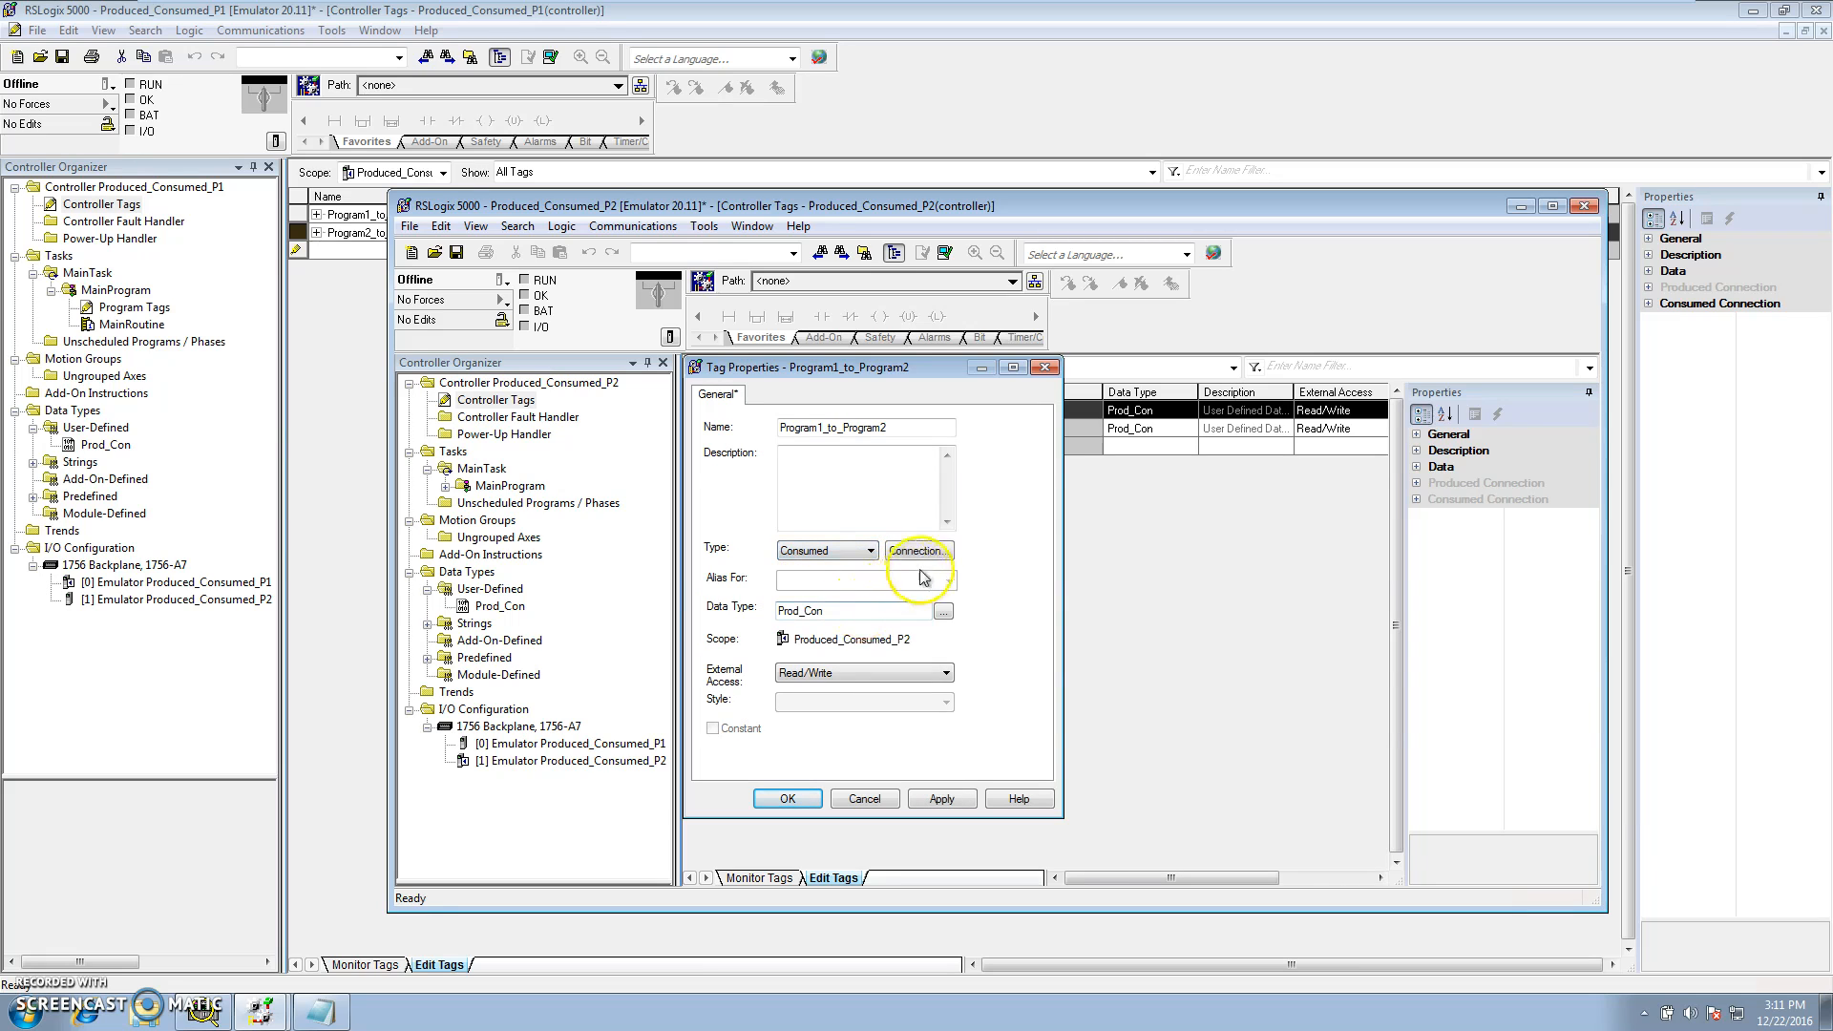
pyautogui.click(918, 552)
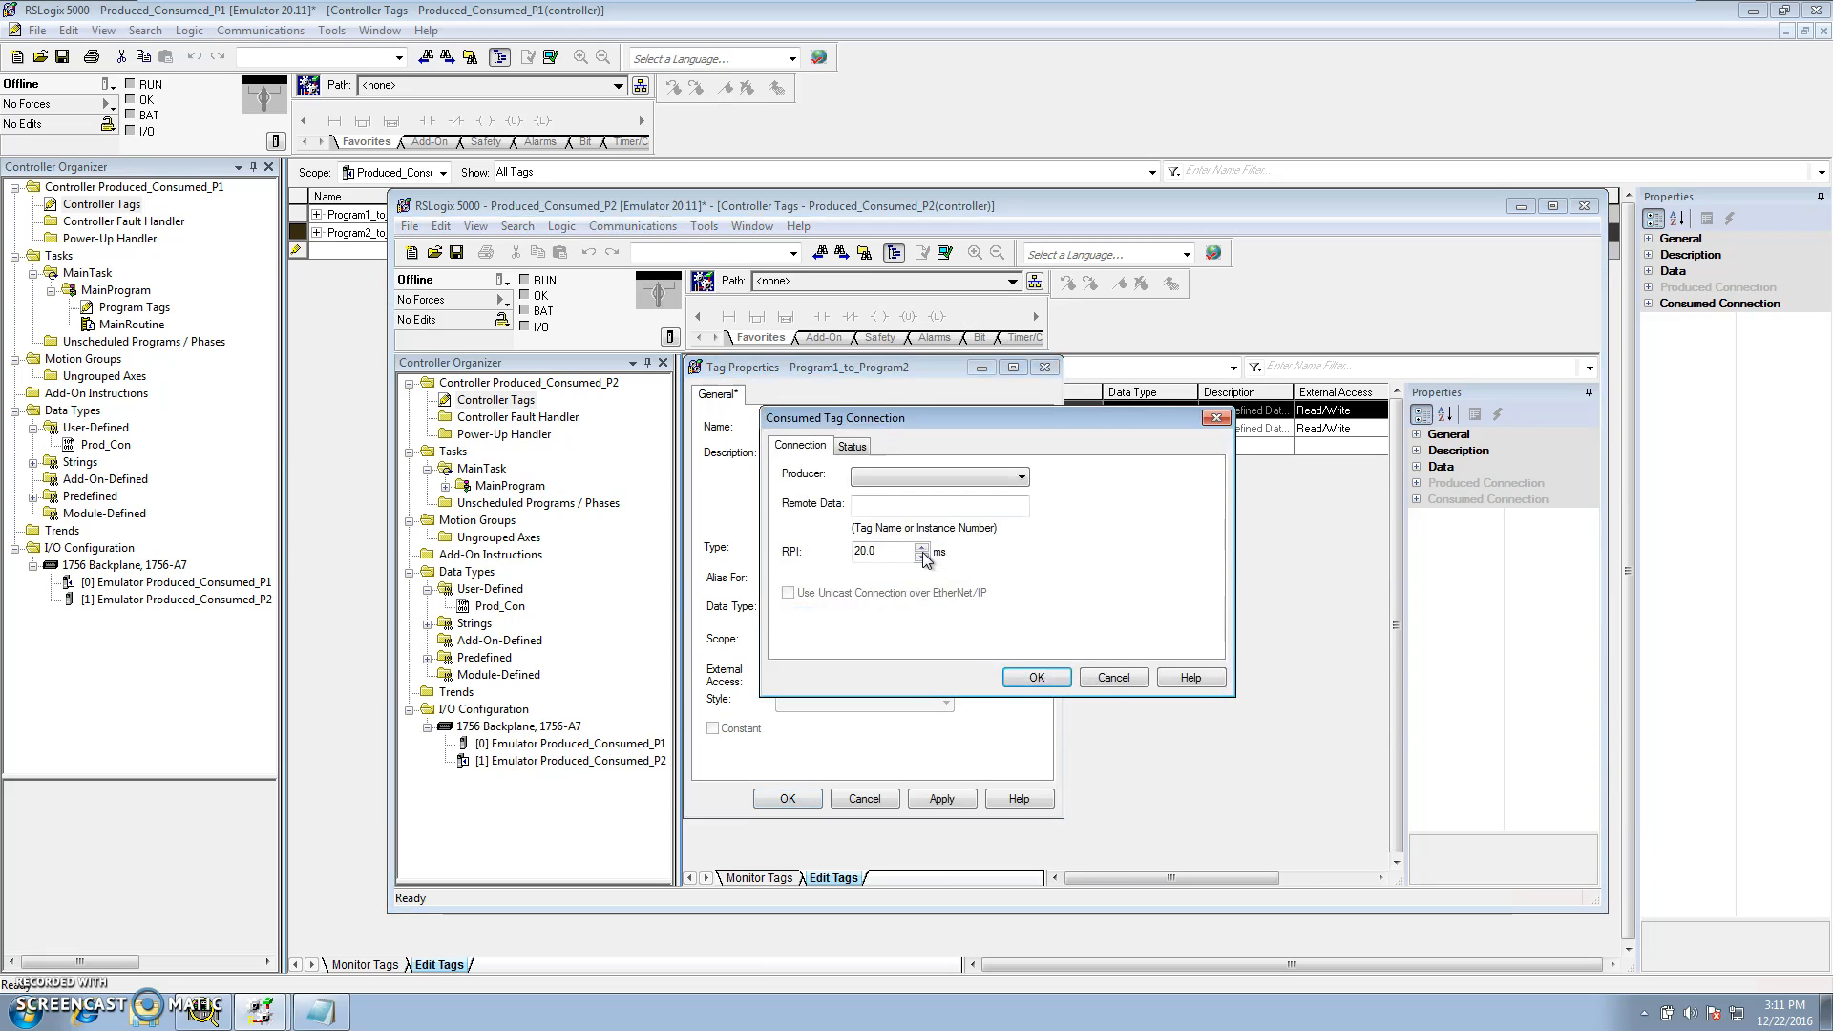
# Set the consumed connection's producer to Produced_Consumed_P1 with remote data Program2_to_Program1, then confirm and apply the properties
pyautogui.click(1022, 478)
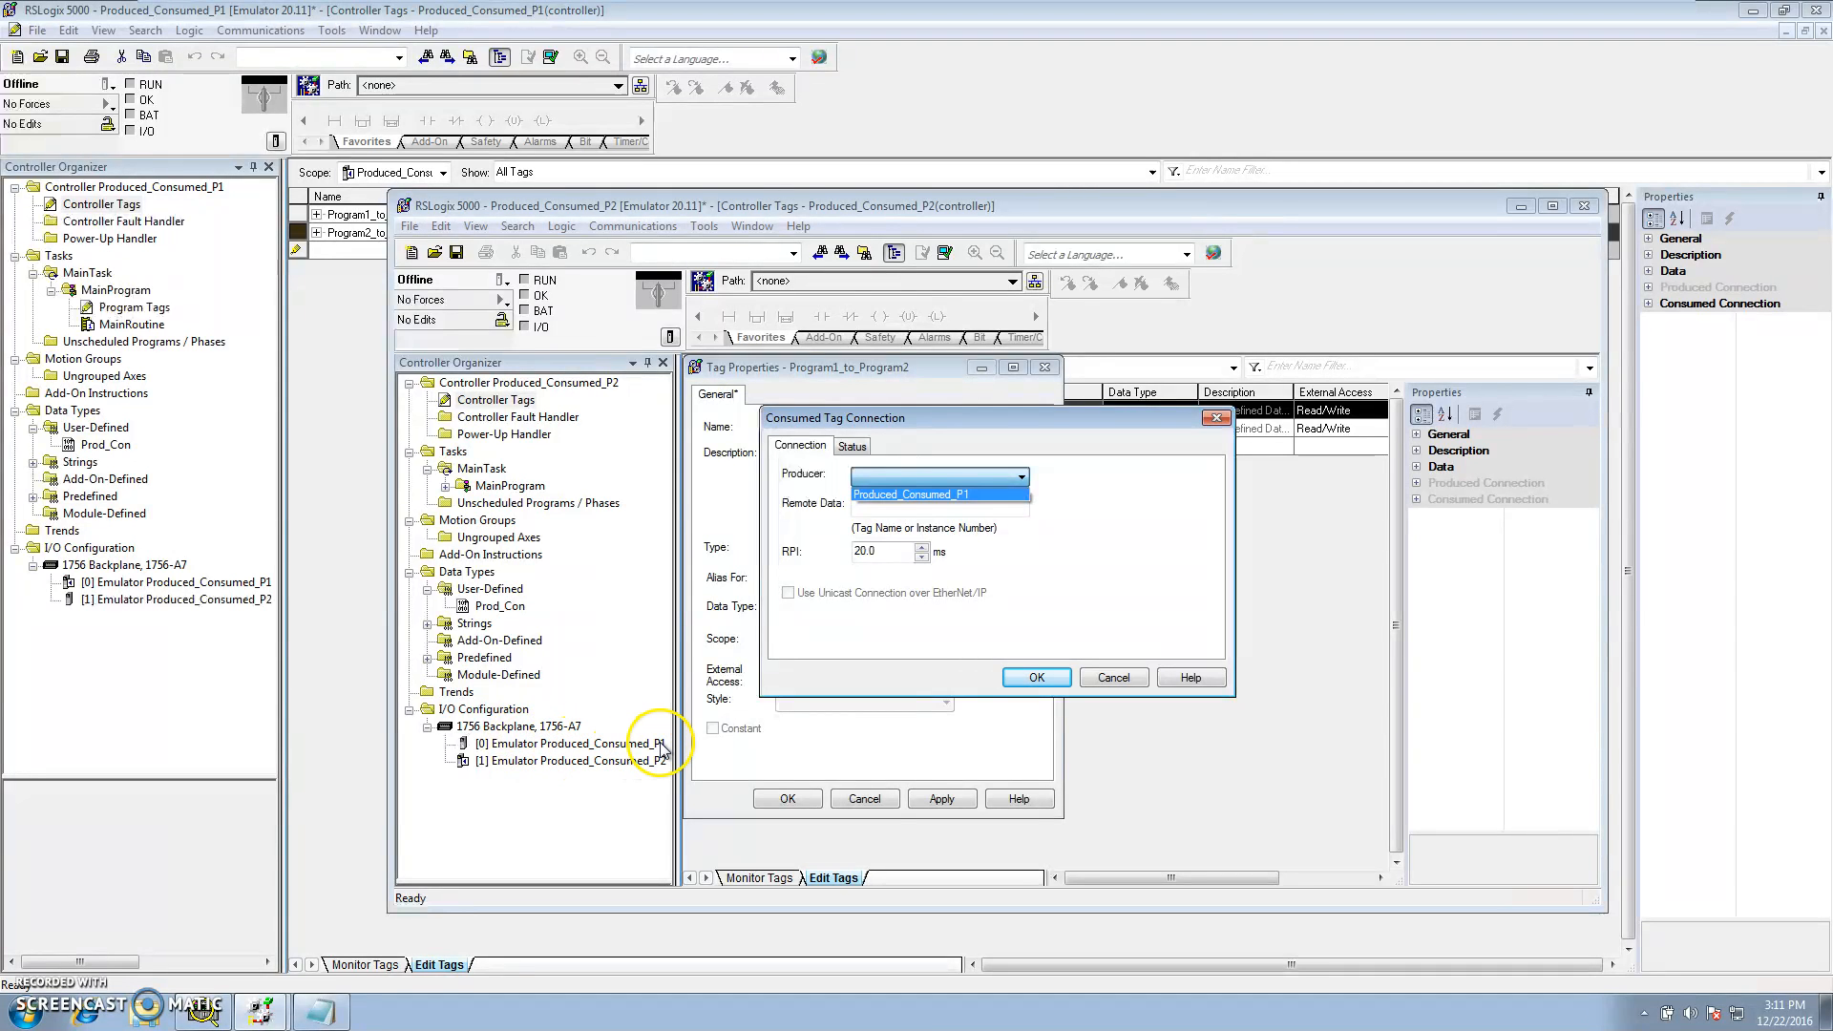
pyautogui.click(931, 494)
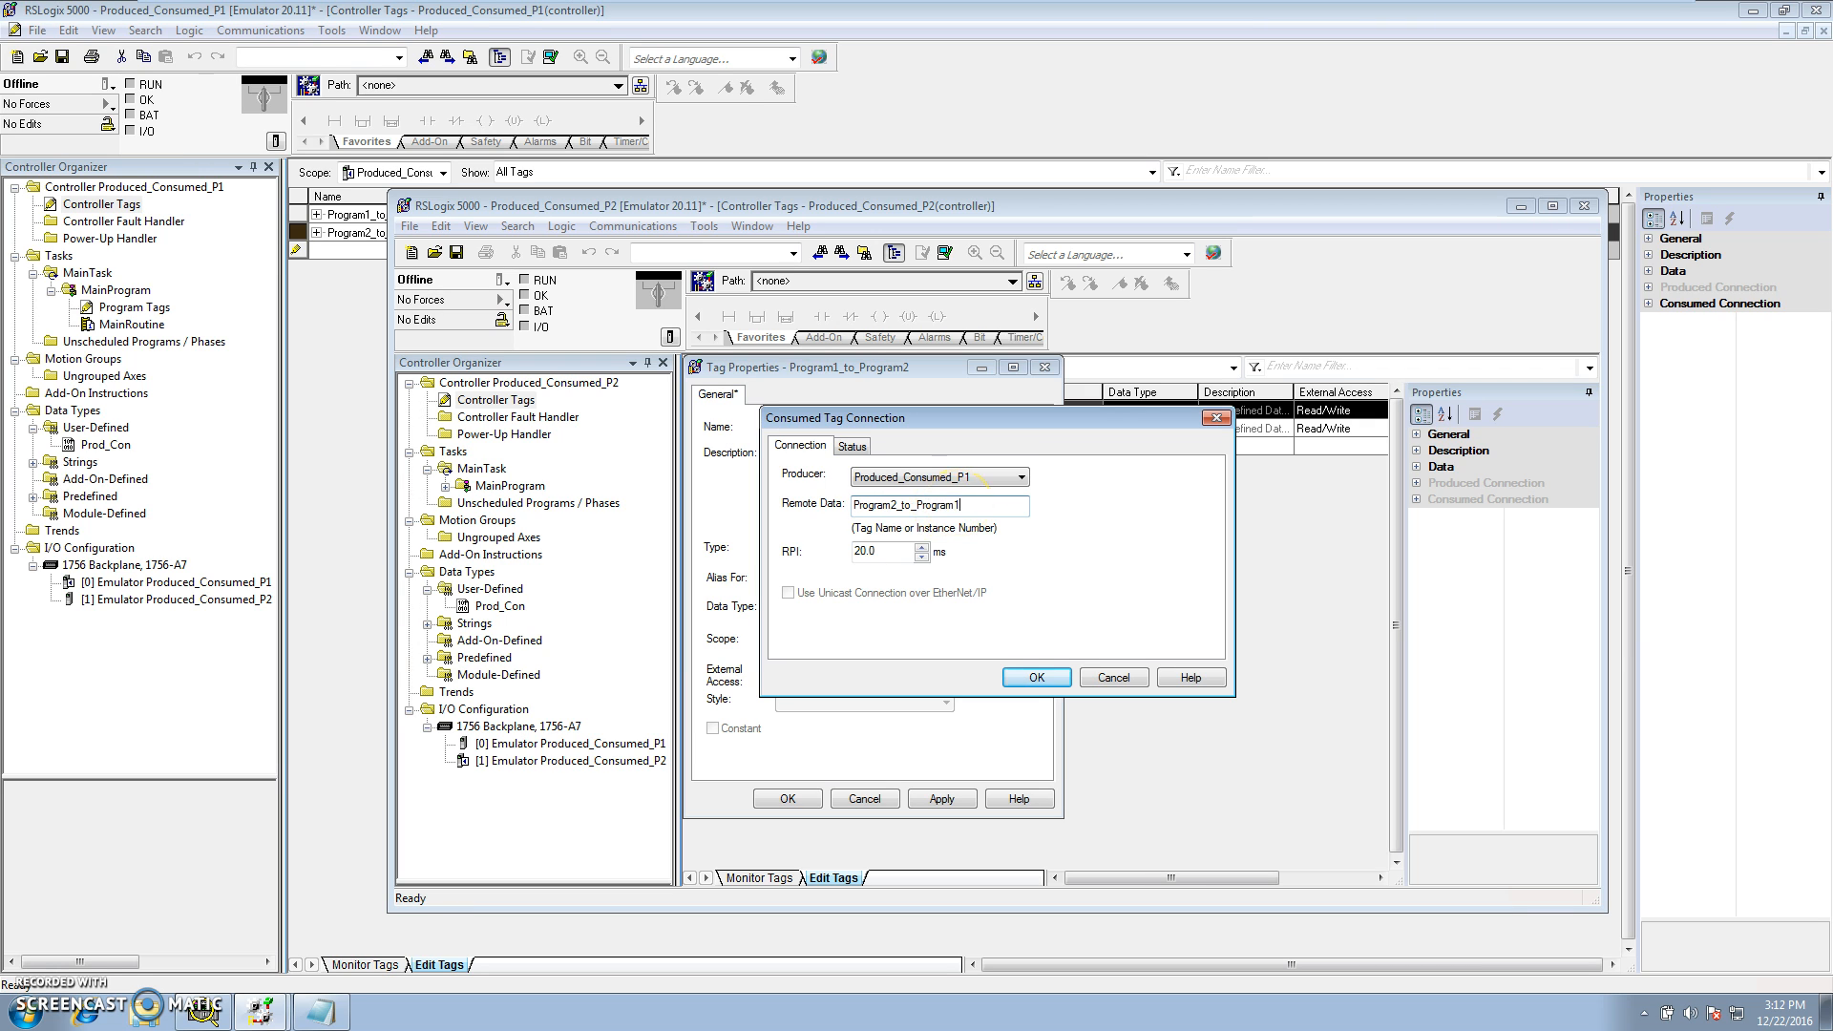
pyautogui.click(1037, 678)
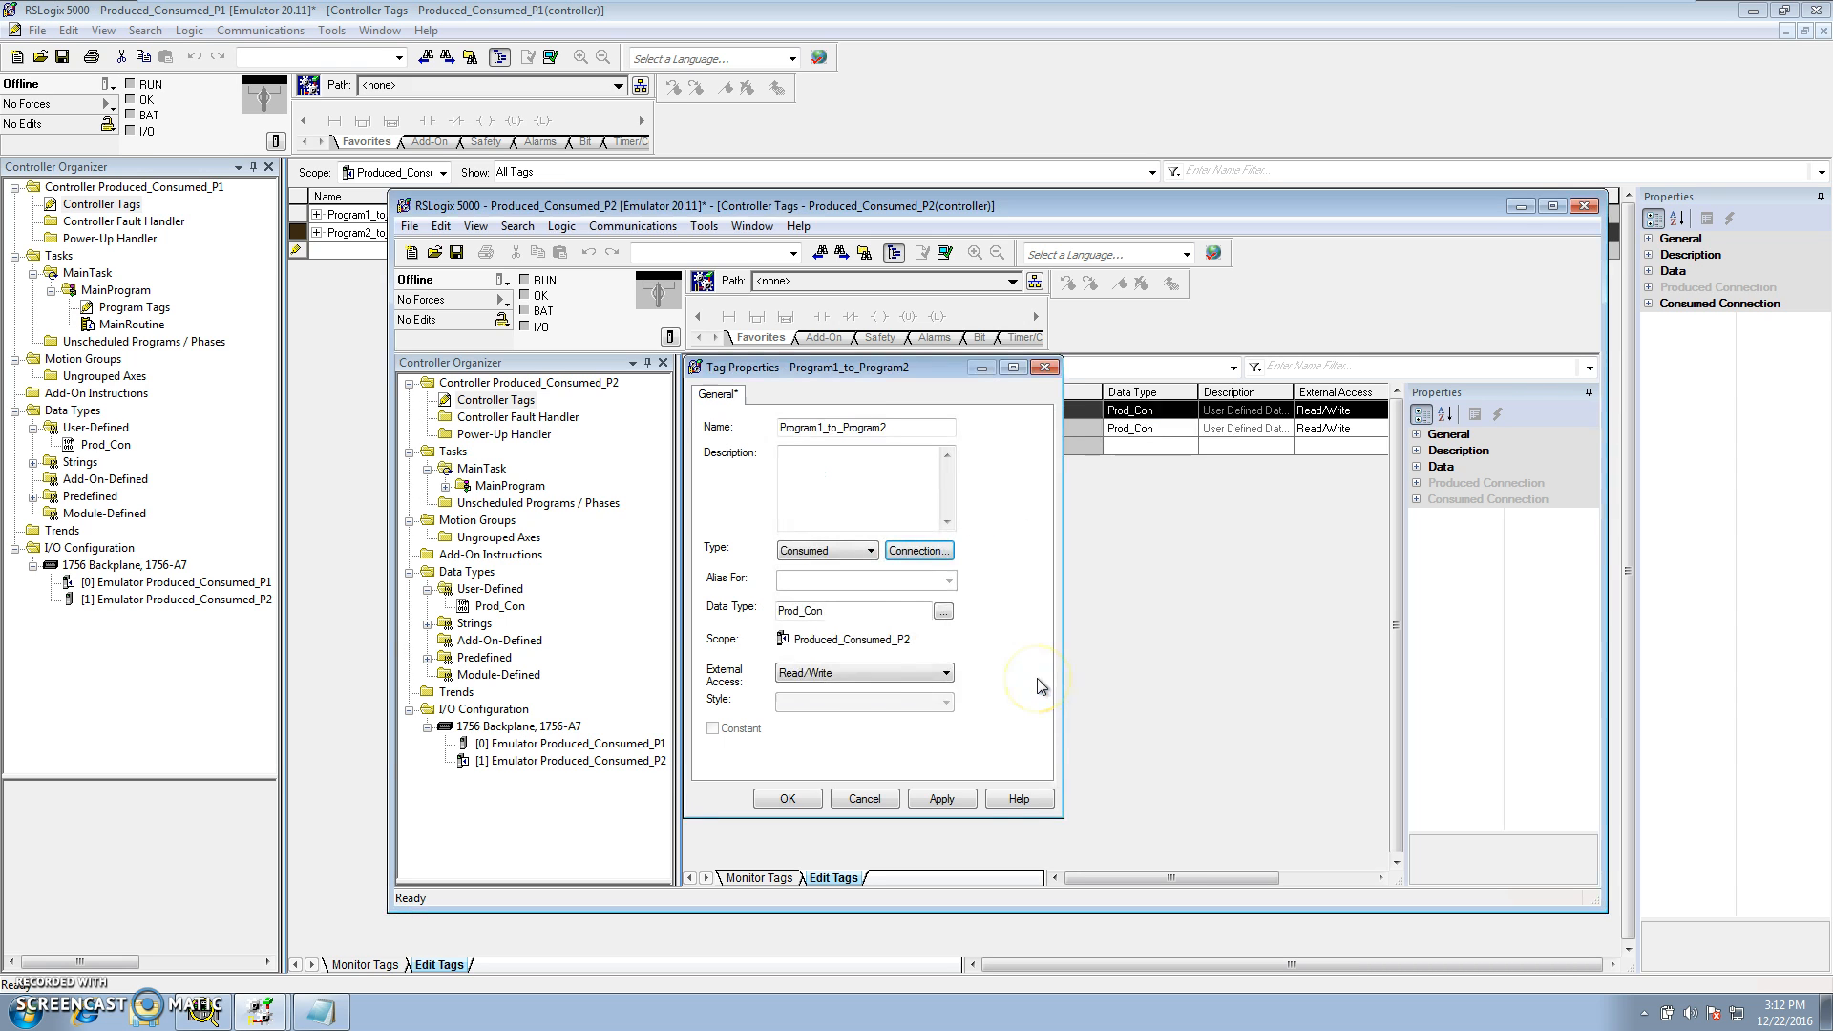
pyautogui.click(934, 800)
pyautogui.click(788, 799)
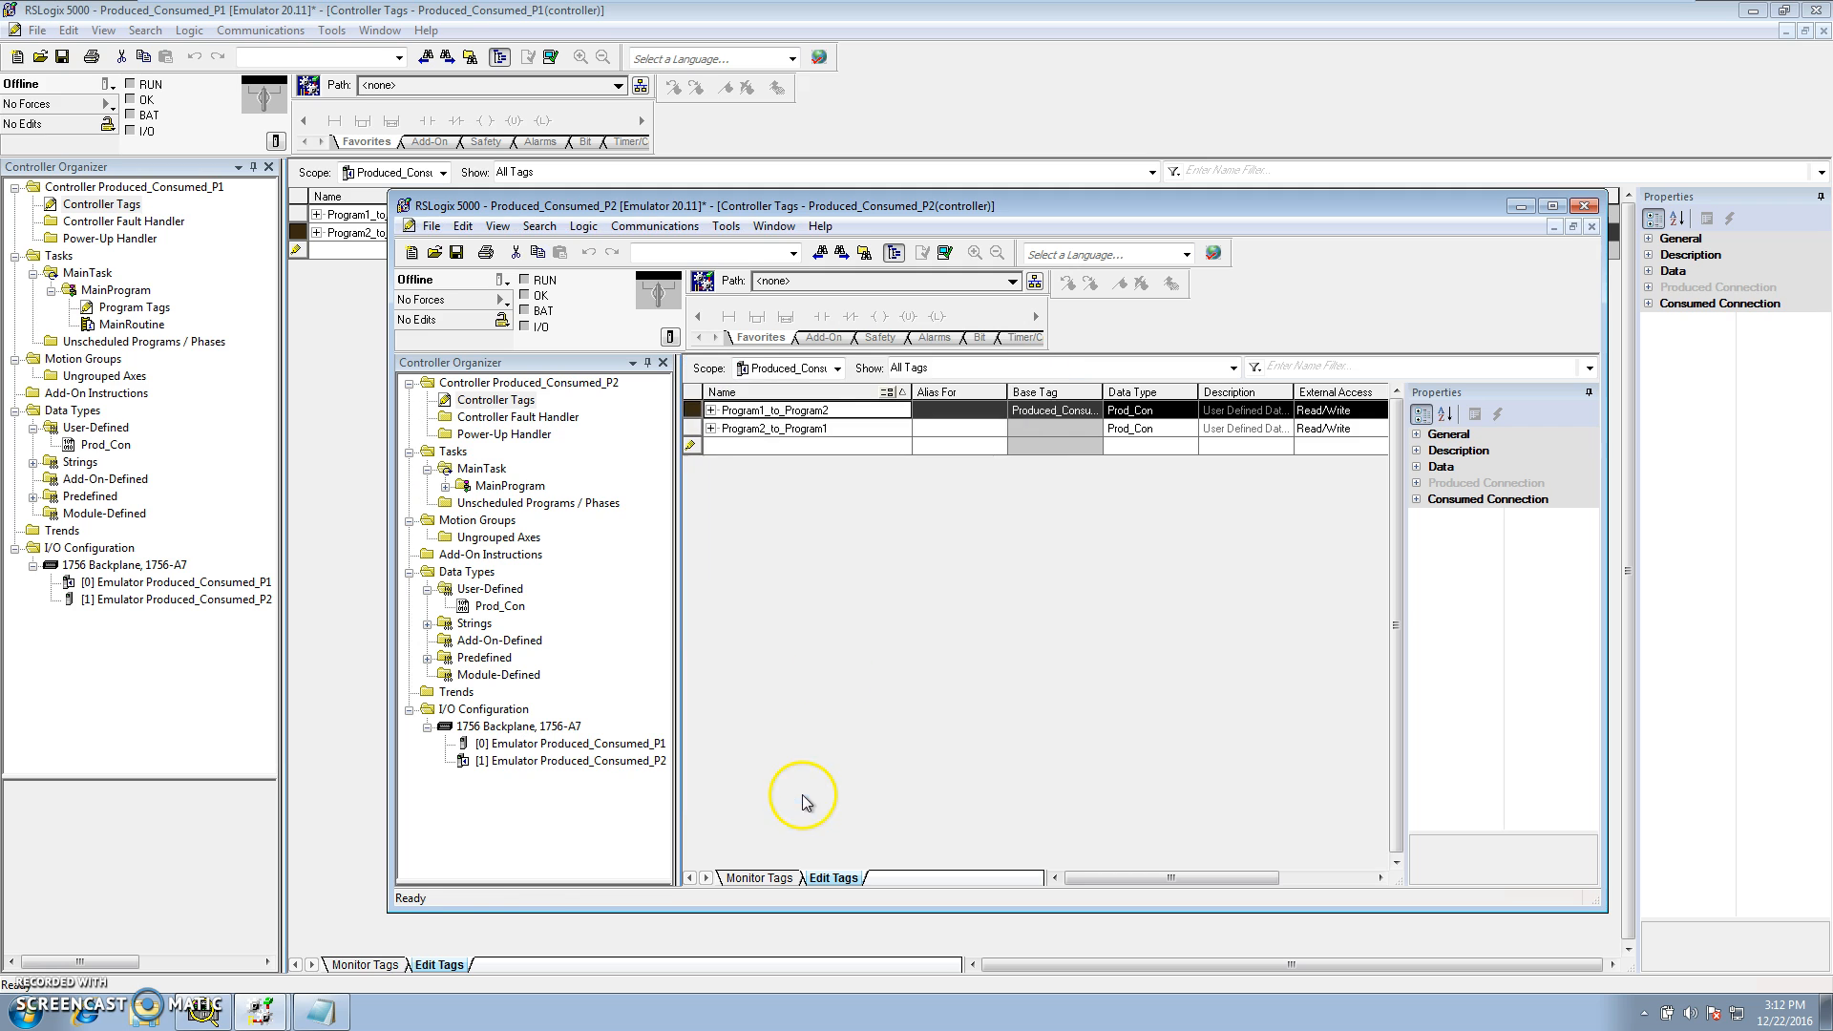
# Change Program2_to_Program1's tag type to Produced, accept the default produced connection settings, and apply the properties
pyautogui.moveTo(1107, 392); pyautogui.dragTo(1252, 401)
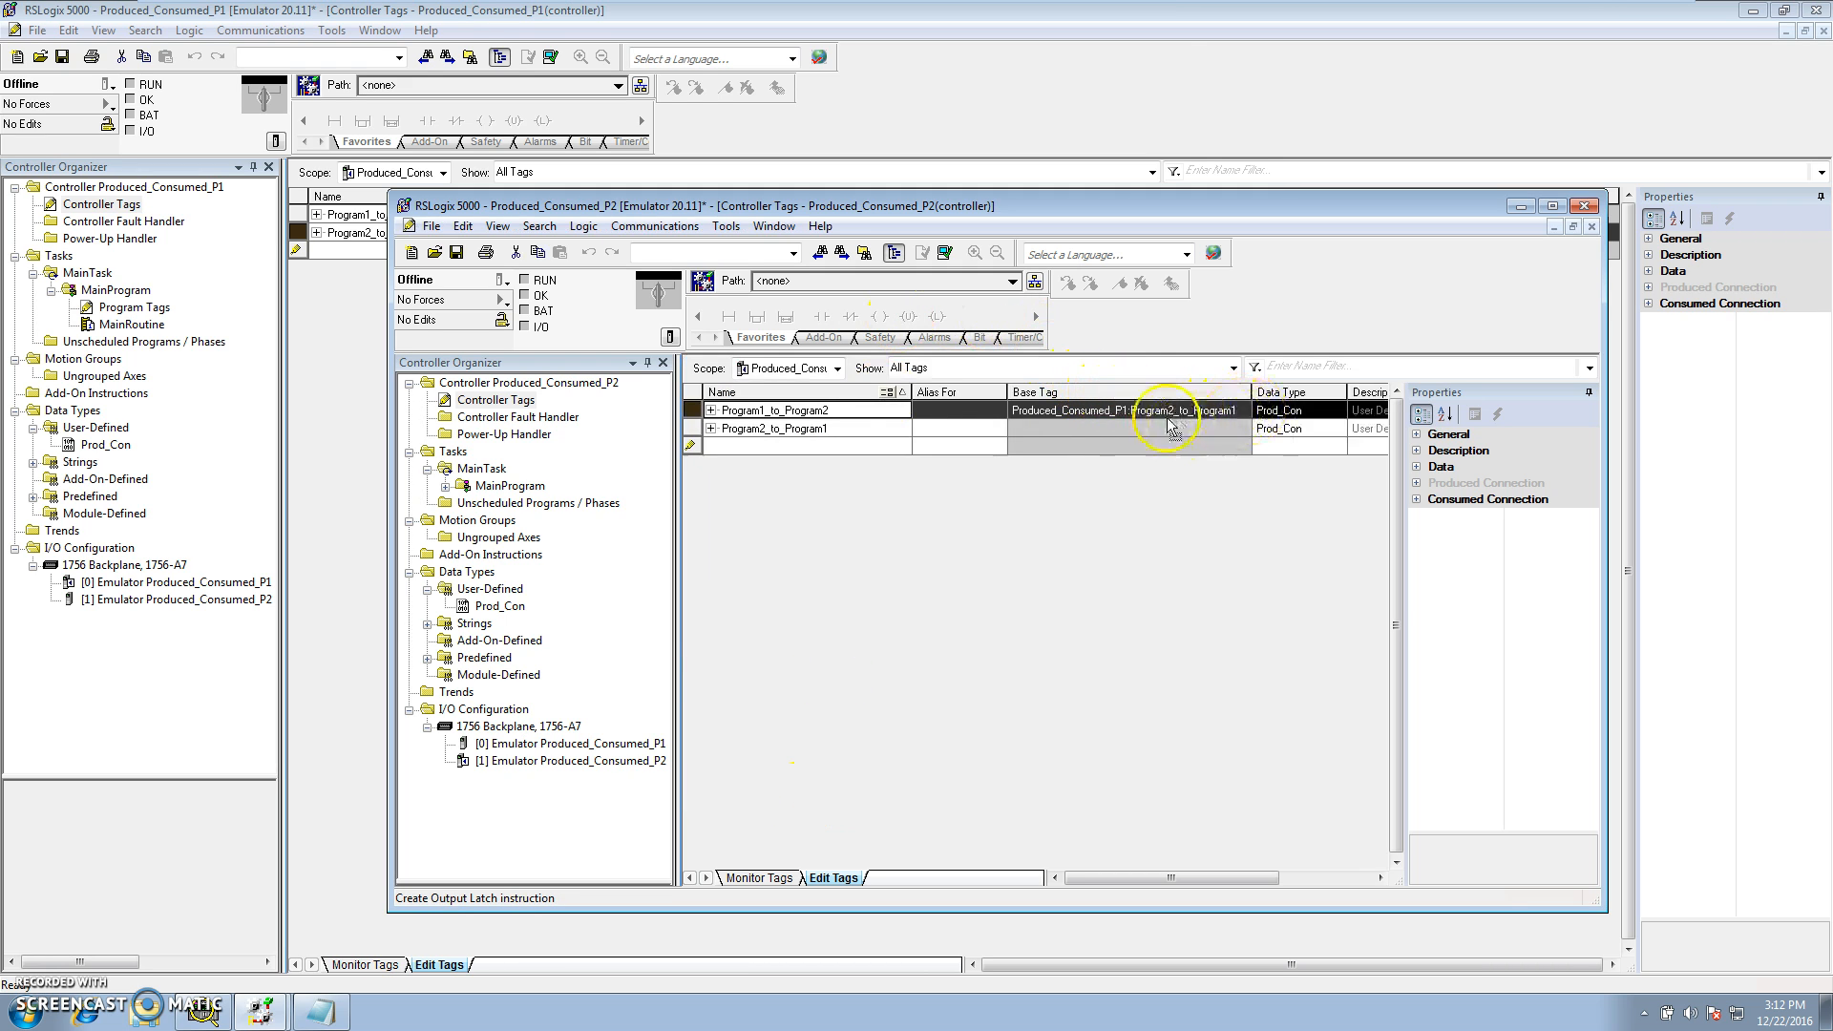
pyautogui.click(692, 430)
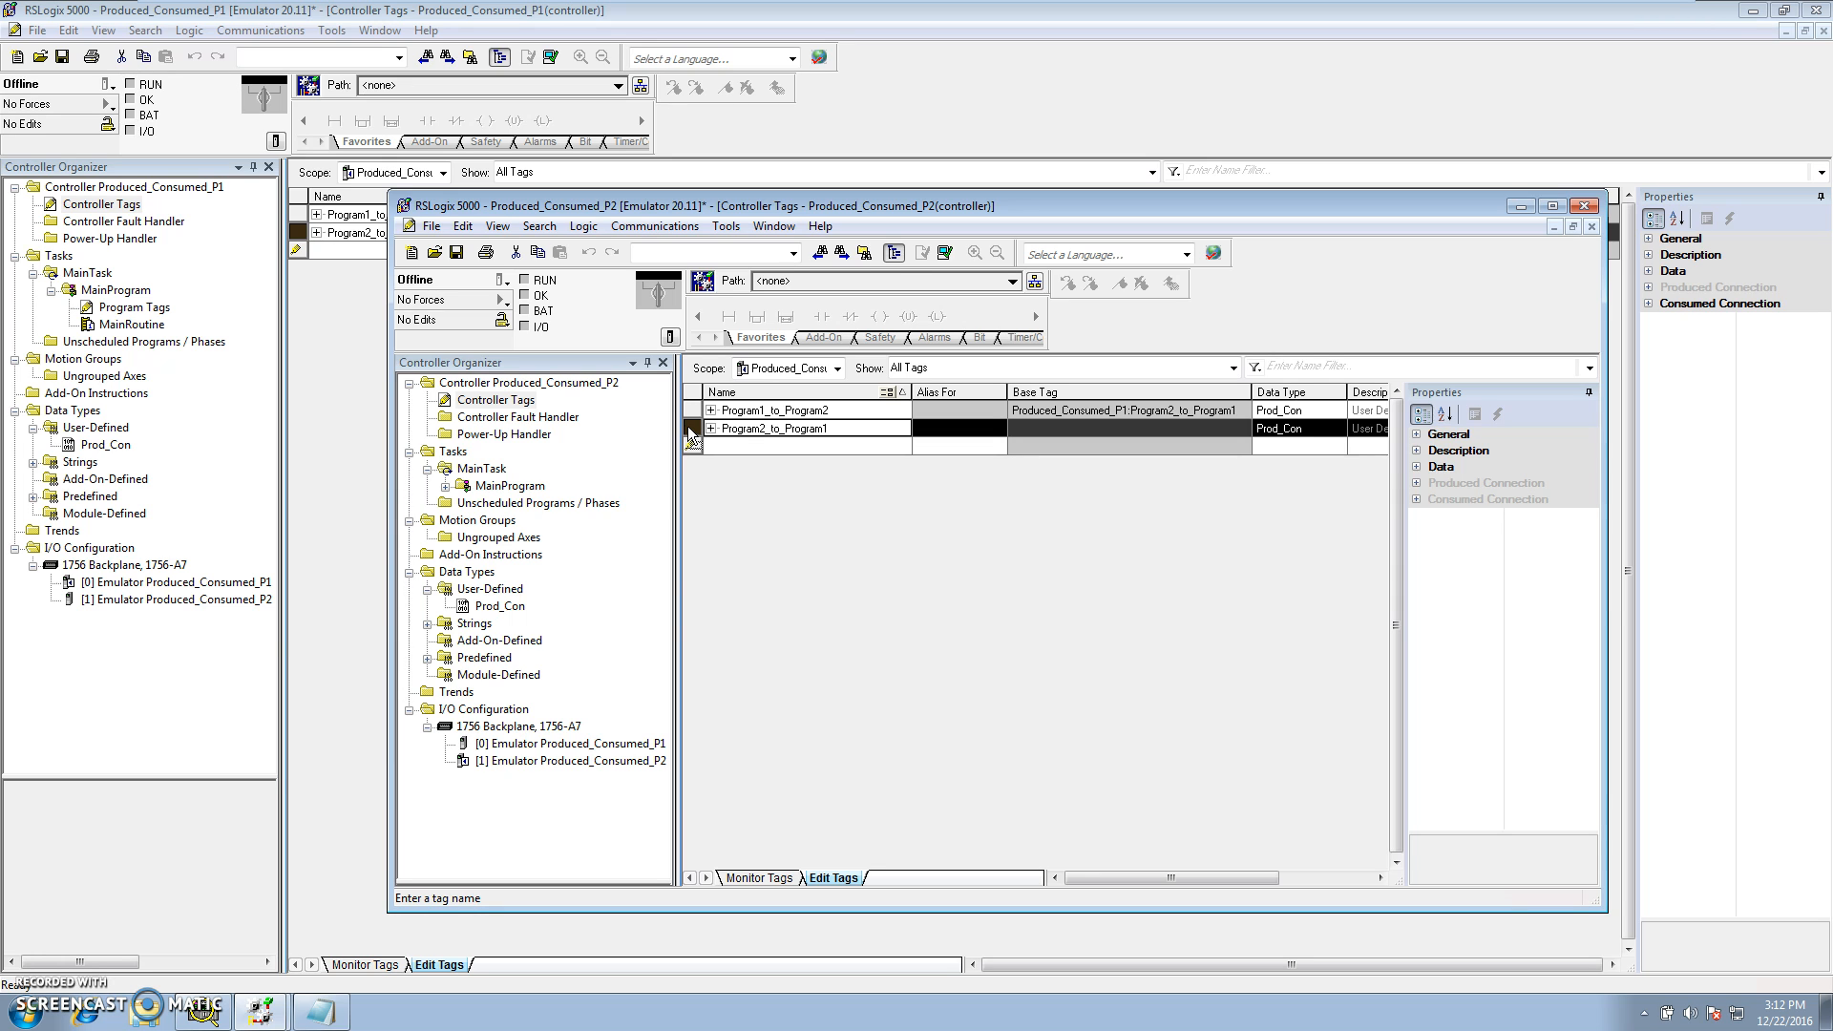
pyautogui.rightClick(690, 431)
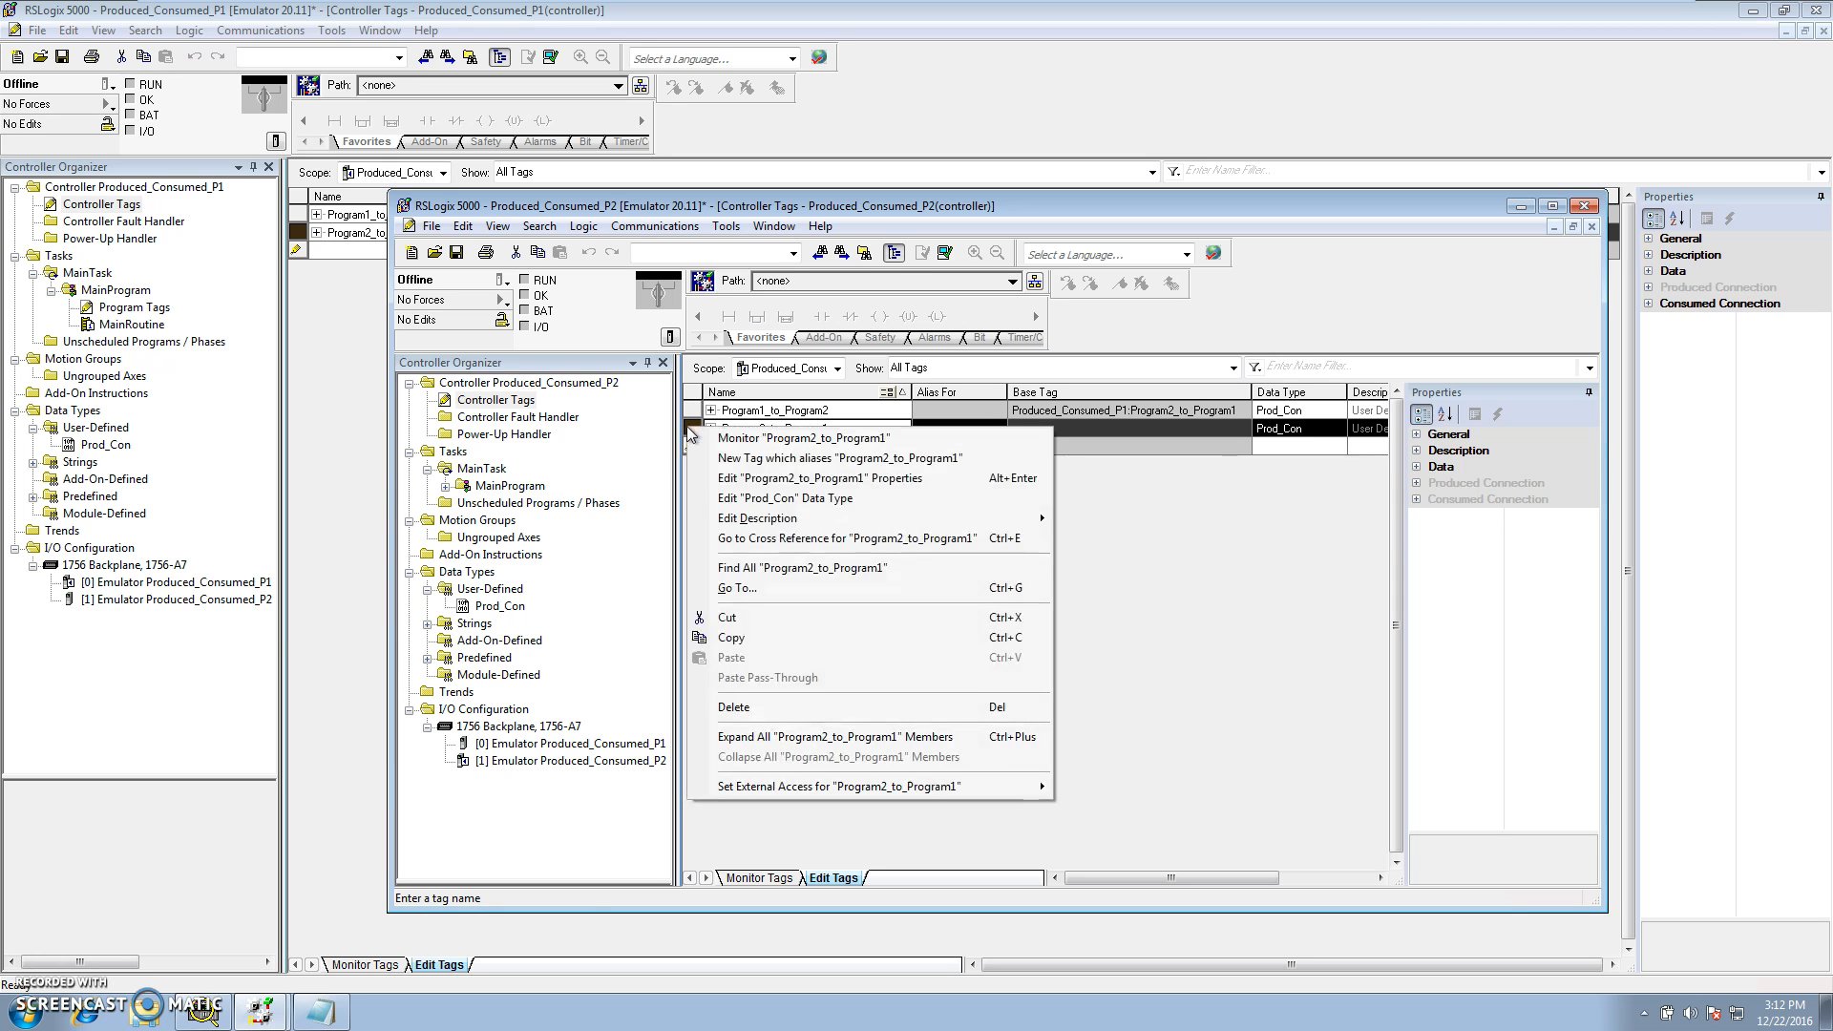
pyautogui.click(733, 480)
pyautogui.click(886, 572)
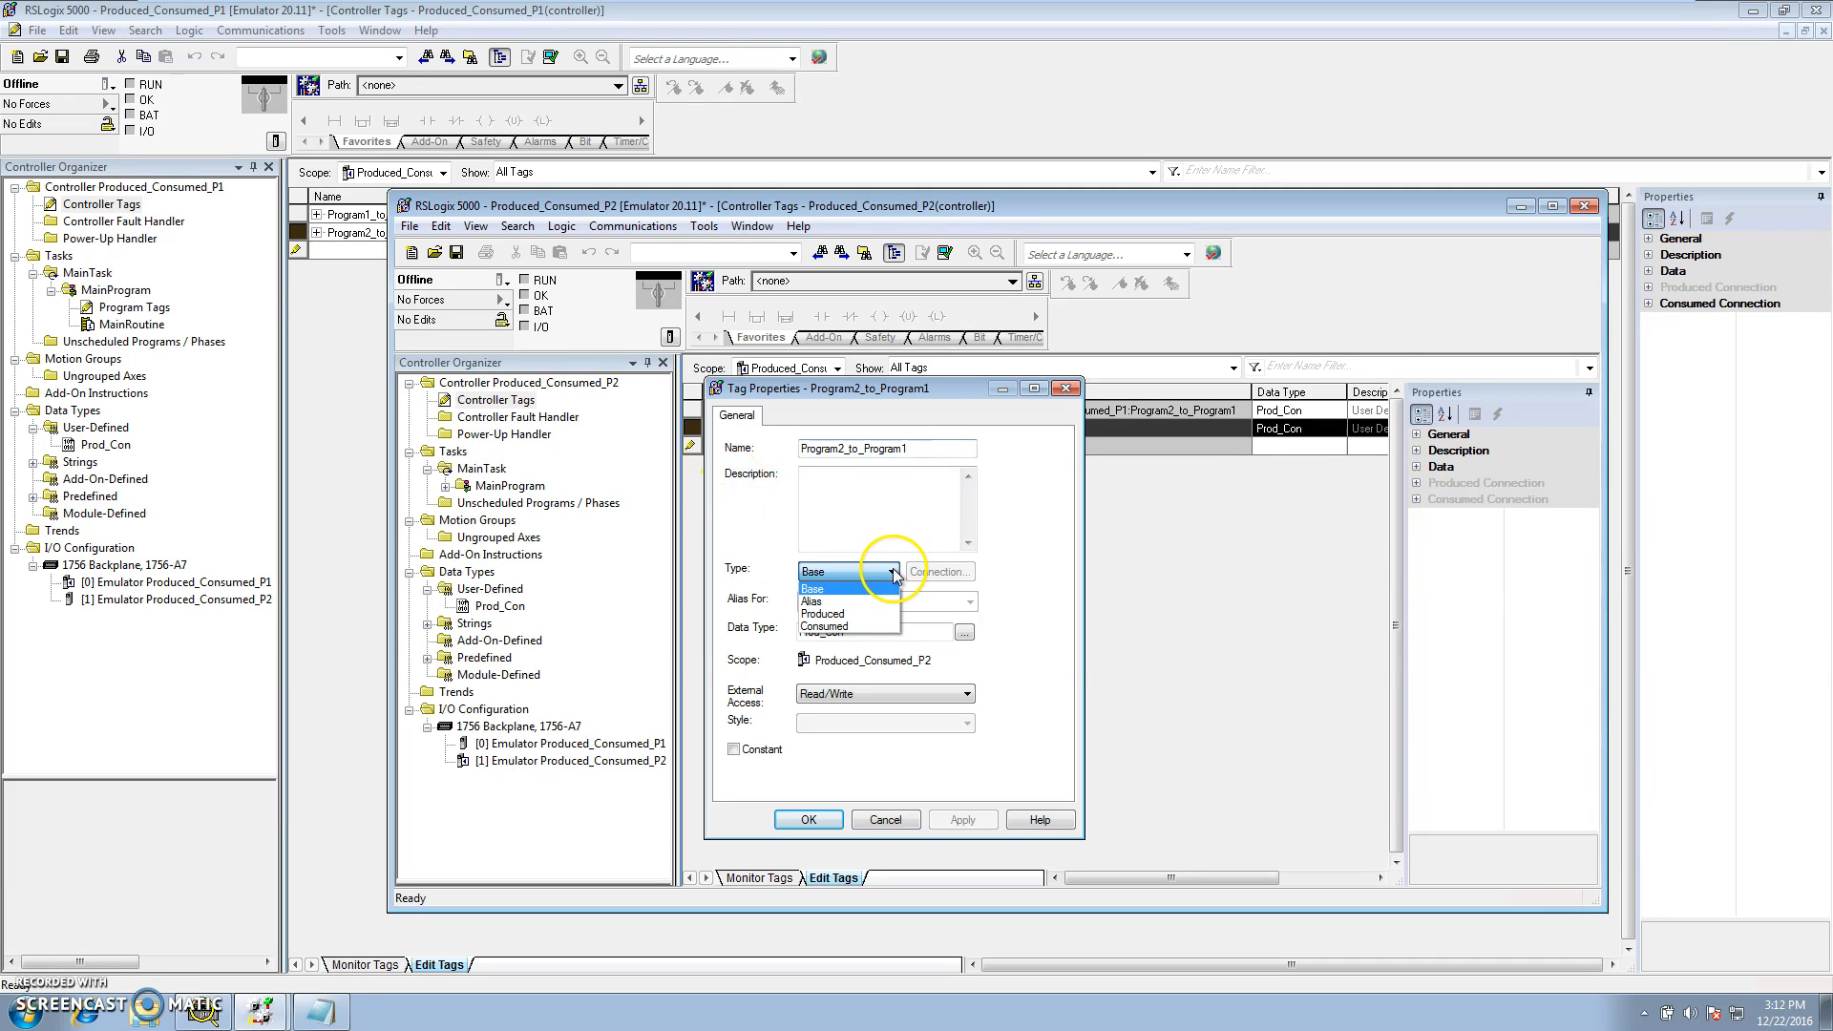
pyautogui.click(875, 616)
pyautogui.click(942, 573)
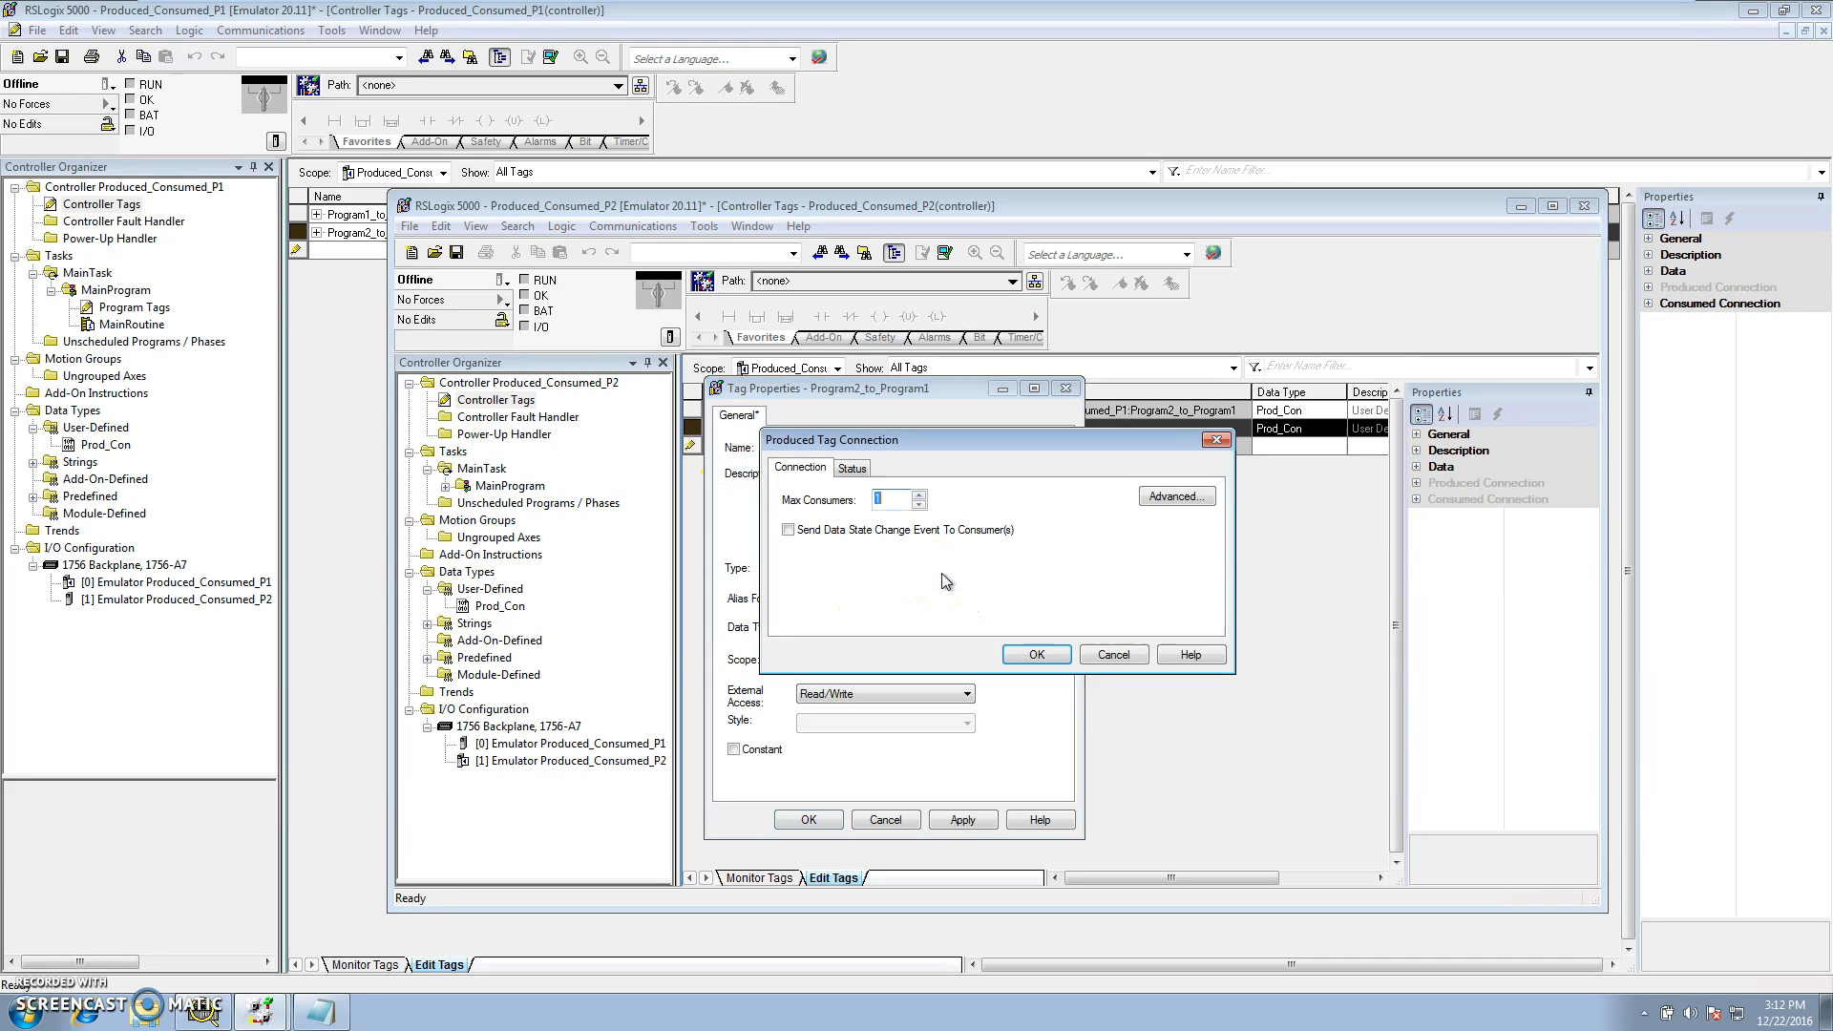
pyautogui.click(1031, 655)
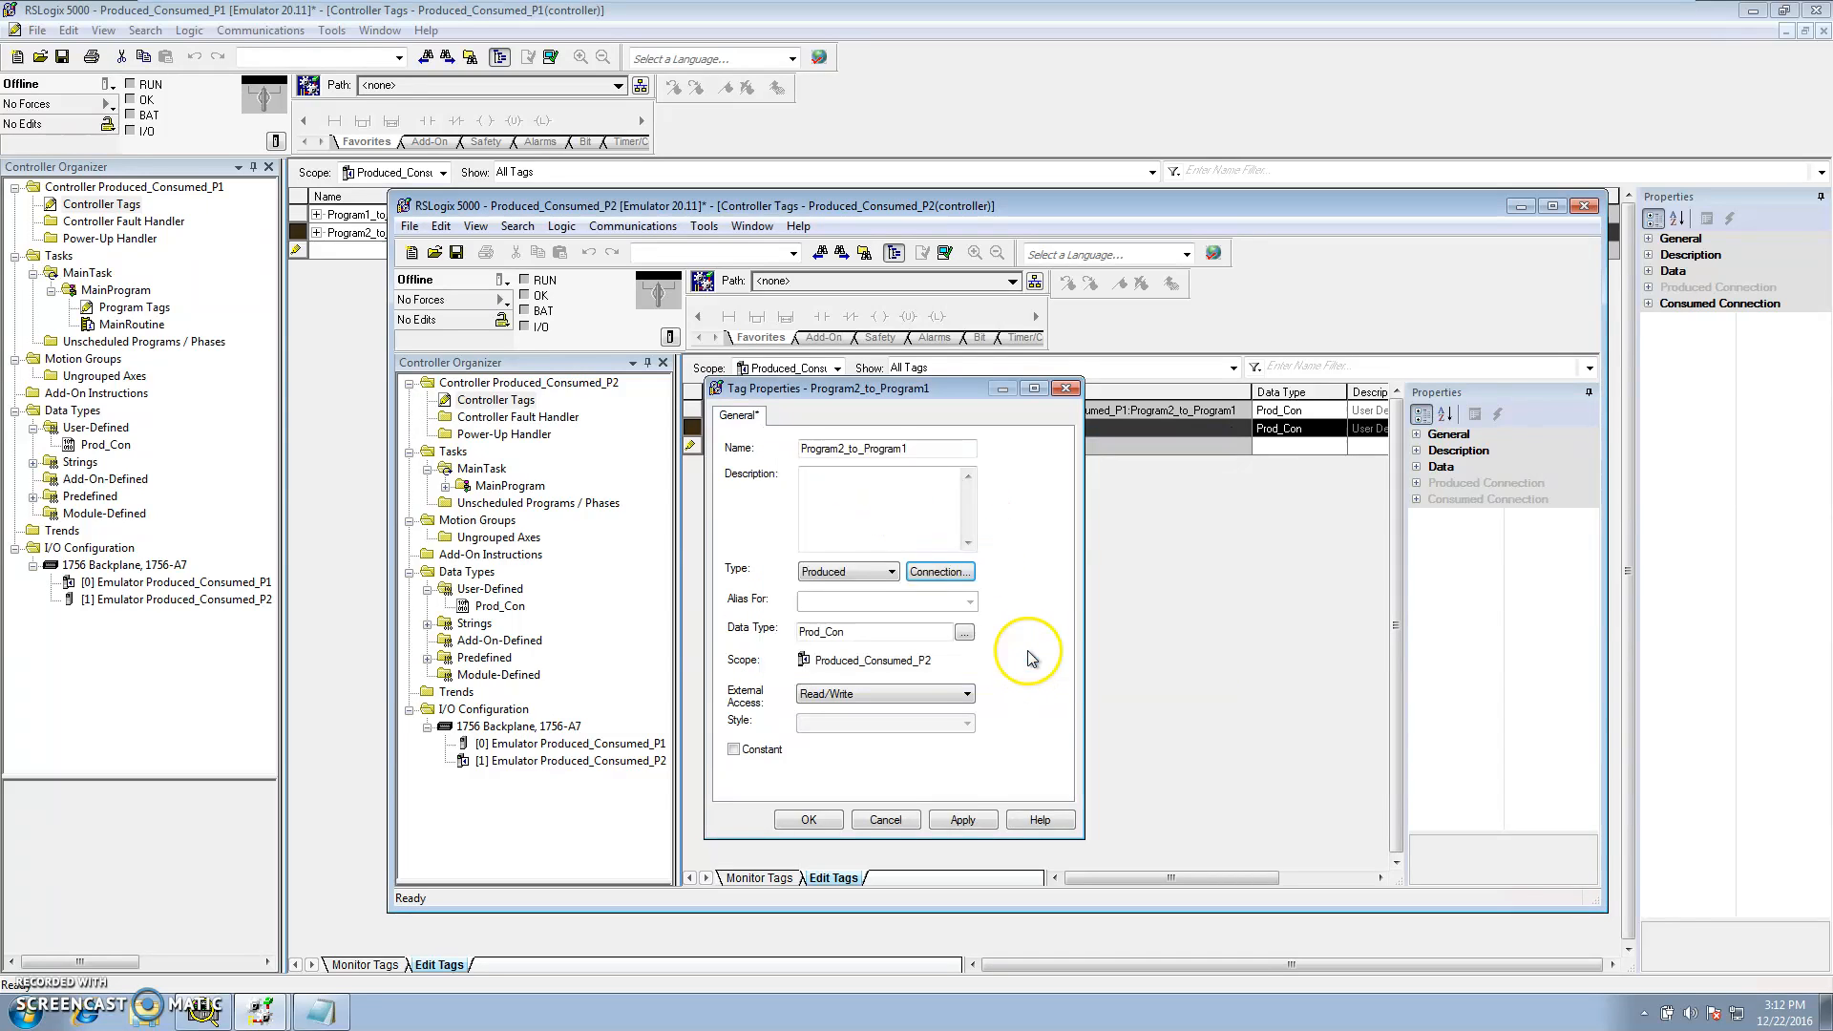
pyautogui.click(963, 819)
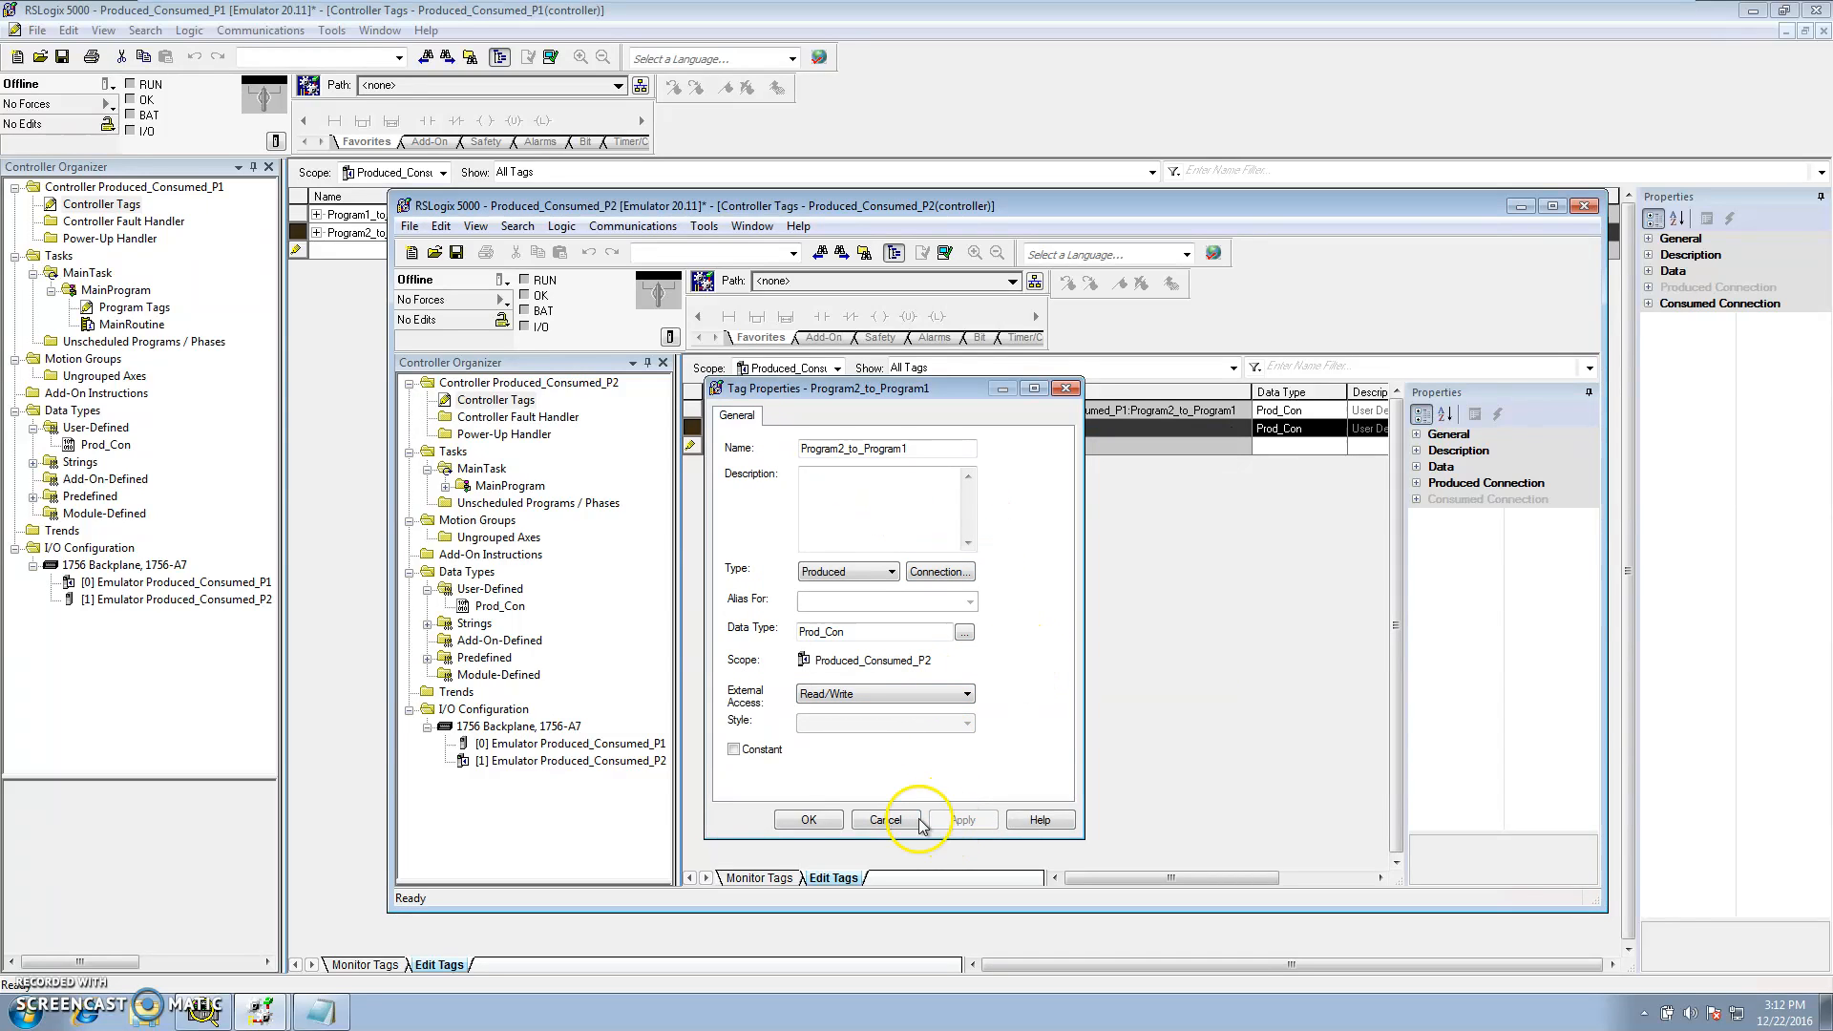
pyautogui.click(789, 819)
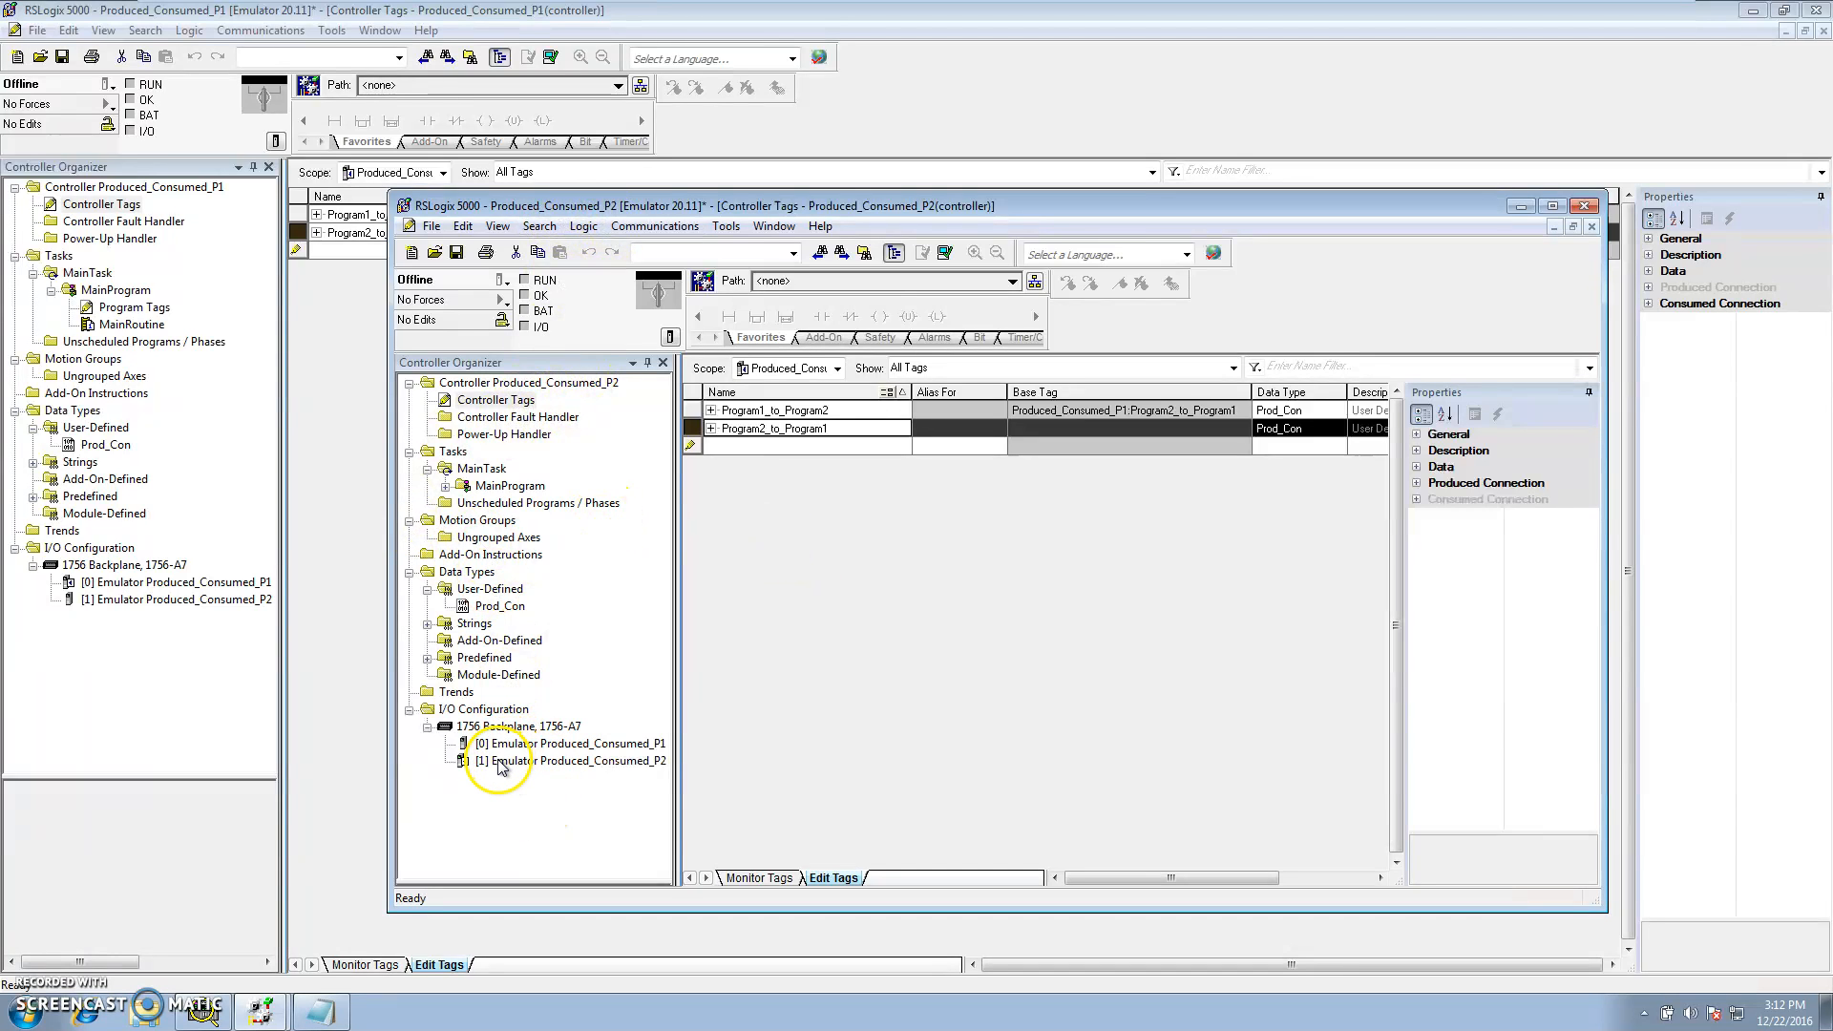
# Download the Produced_Consumed_P2 project to the RSLogix 5000 emulator in virtual chassis slot 01
pyautogui.click(623, 228)
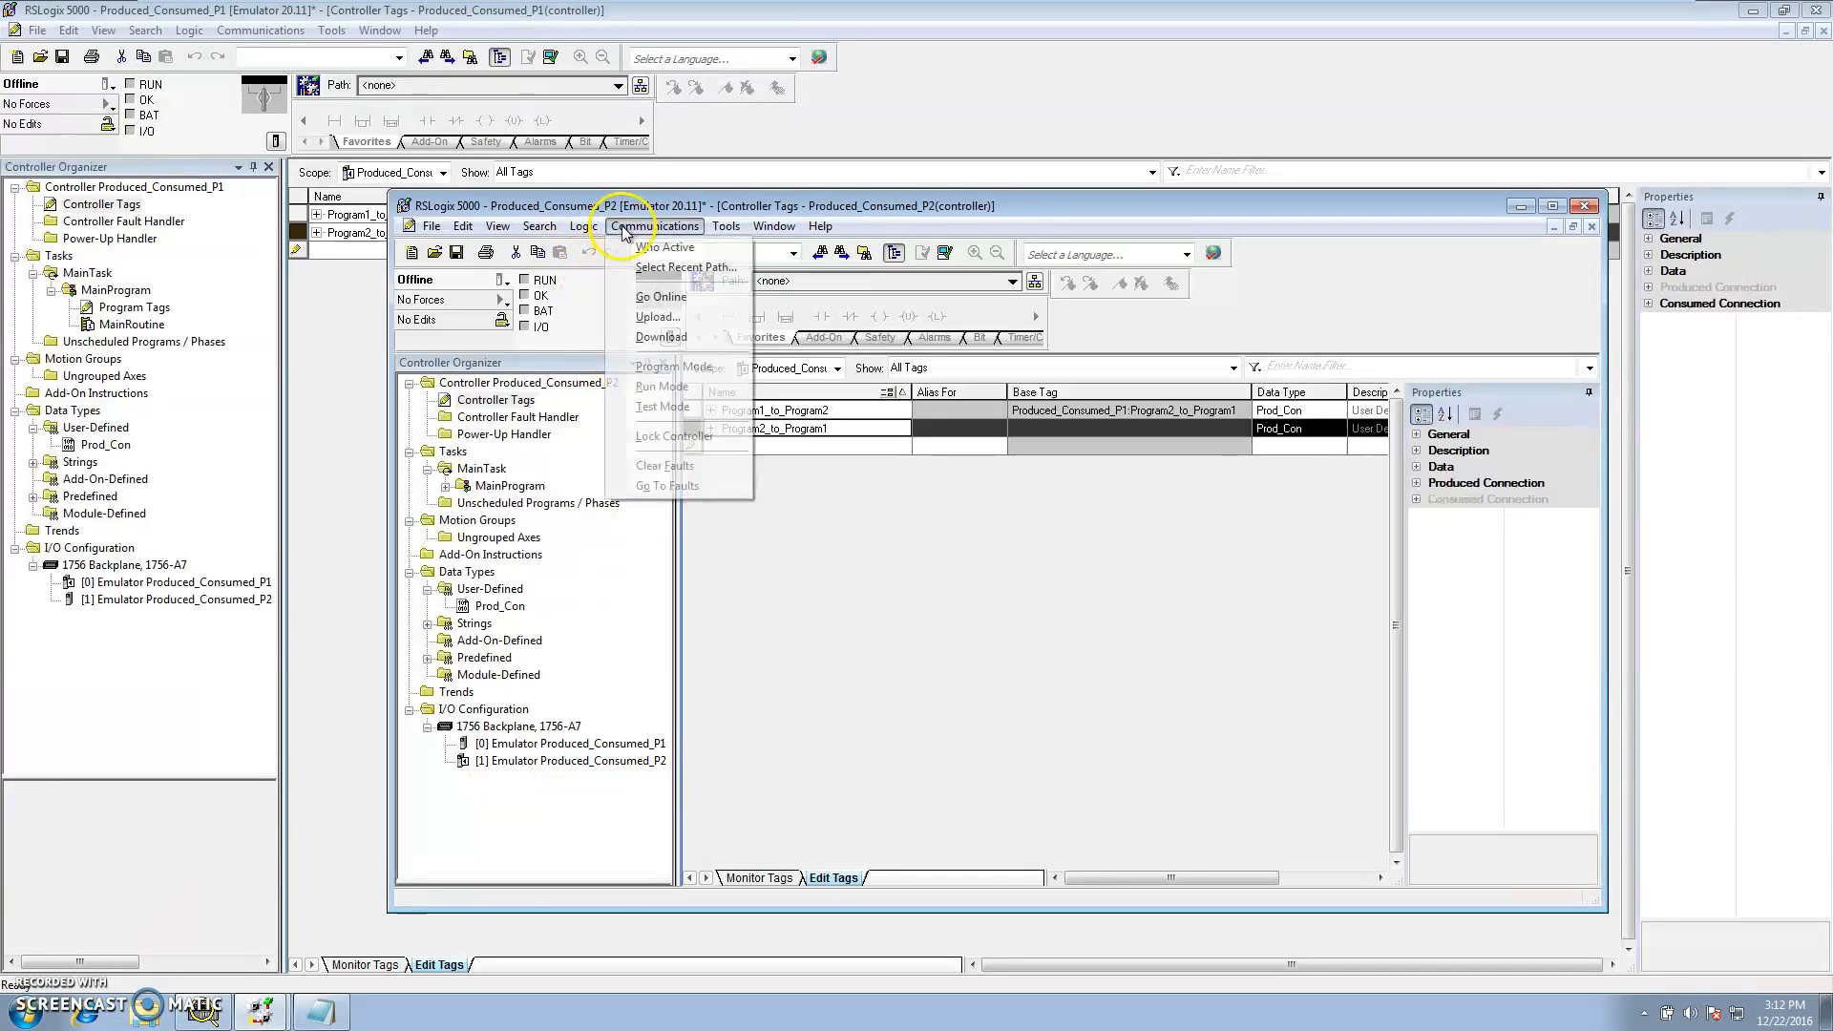
pyautogui.click(629, 249)
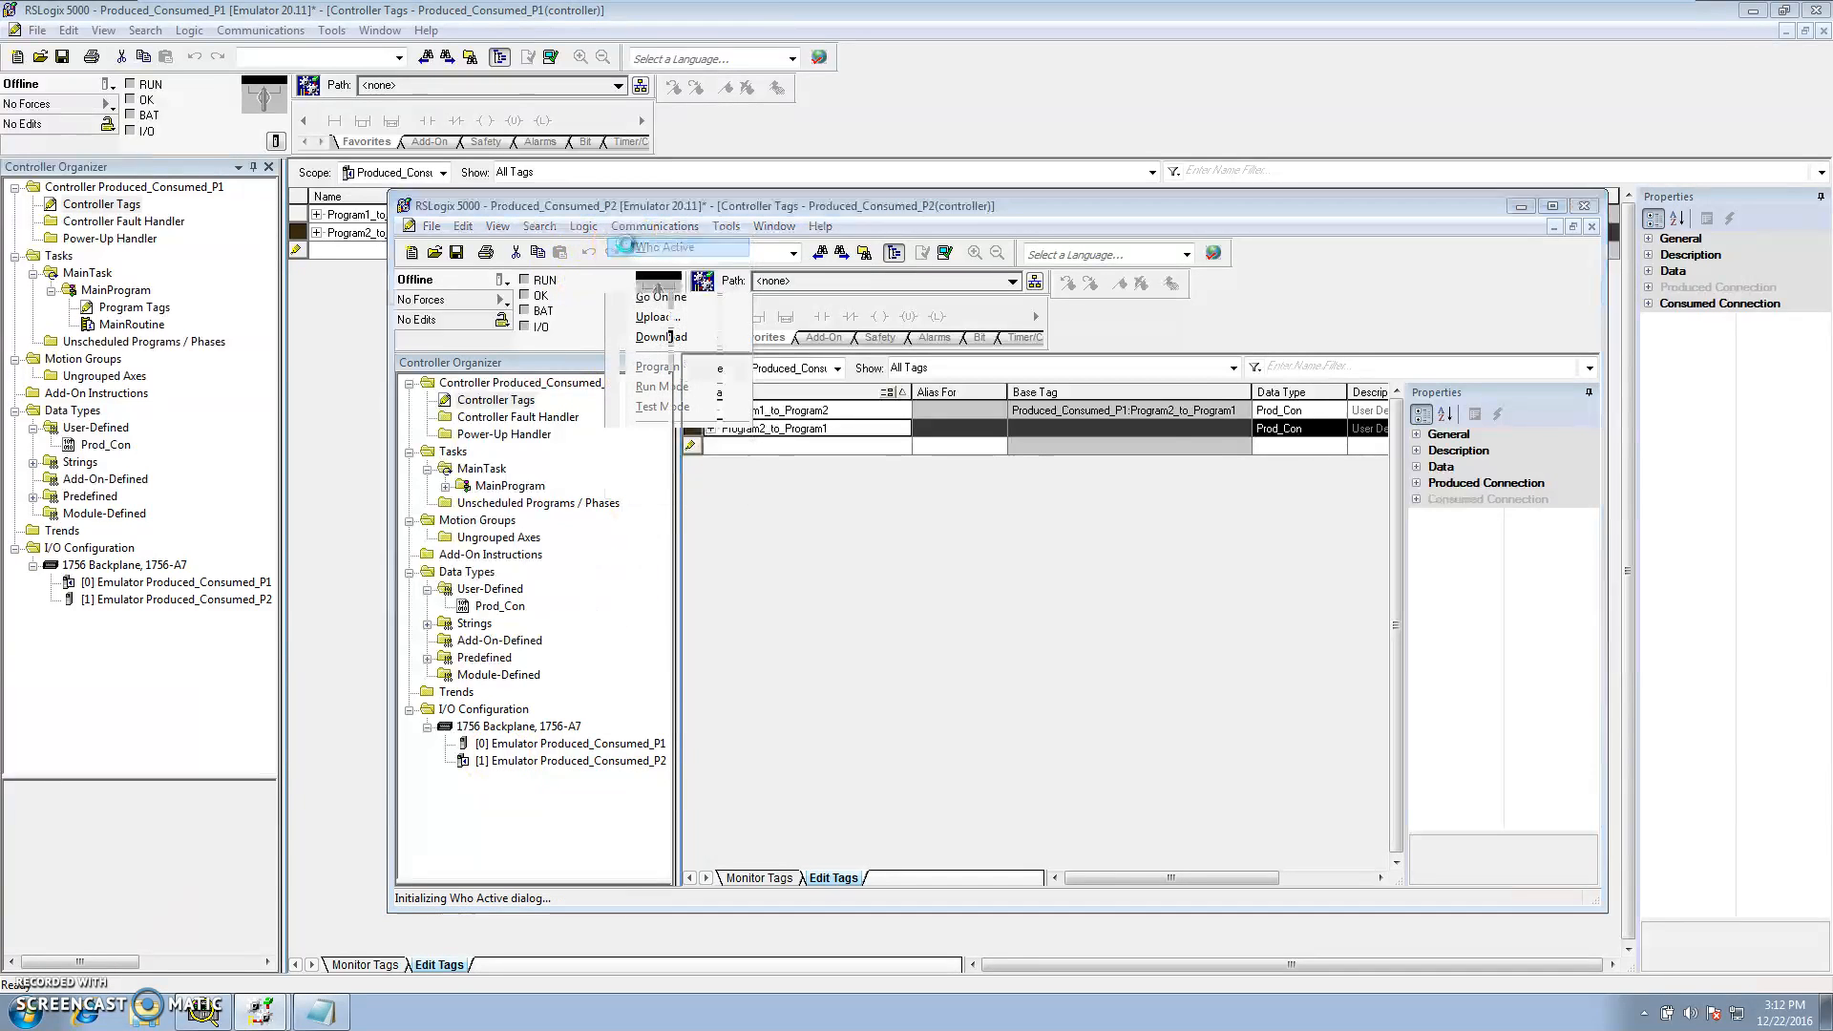
pyautogui.click(700, 431)
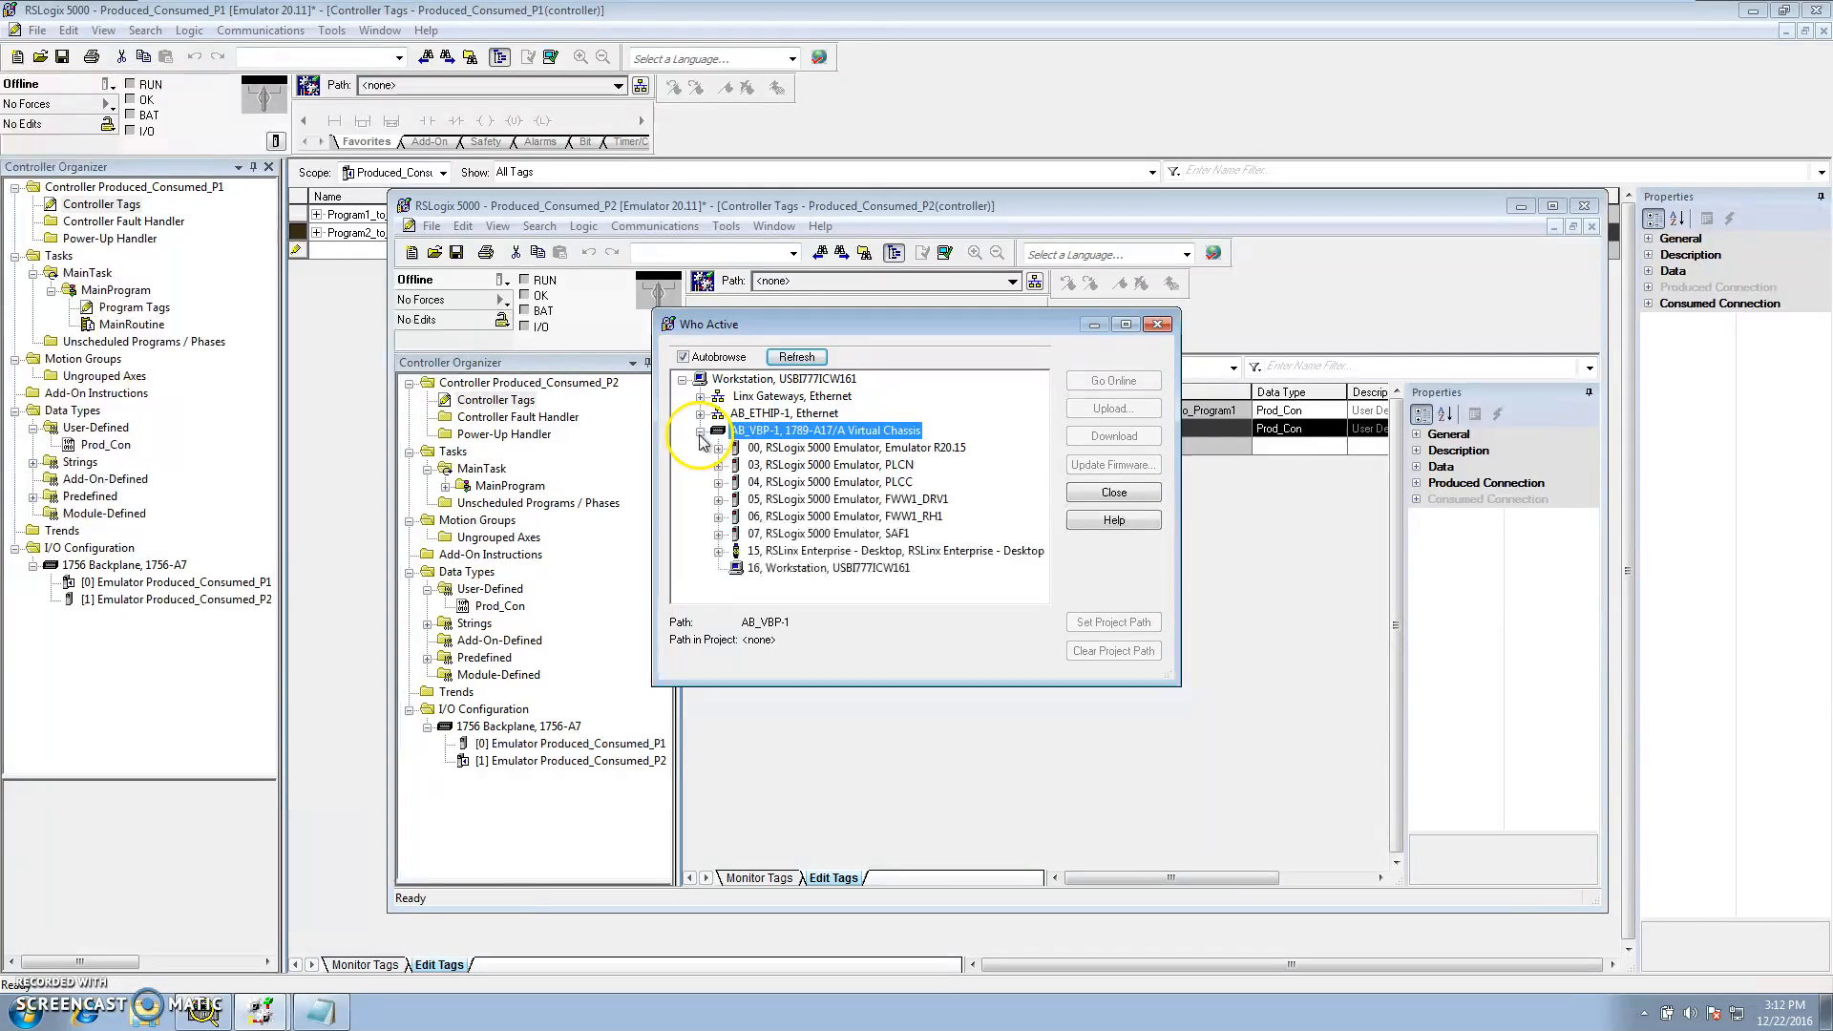
pyautogui.click(778, 468)
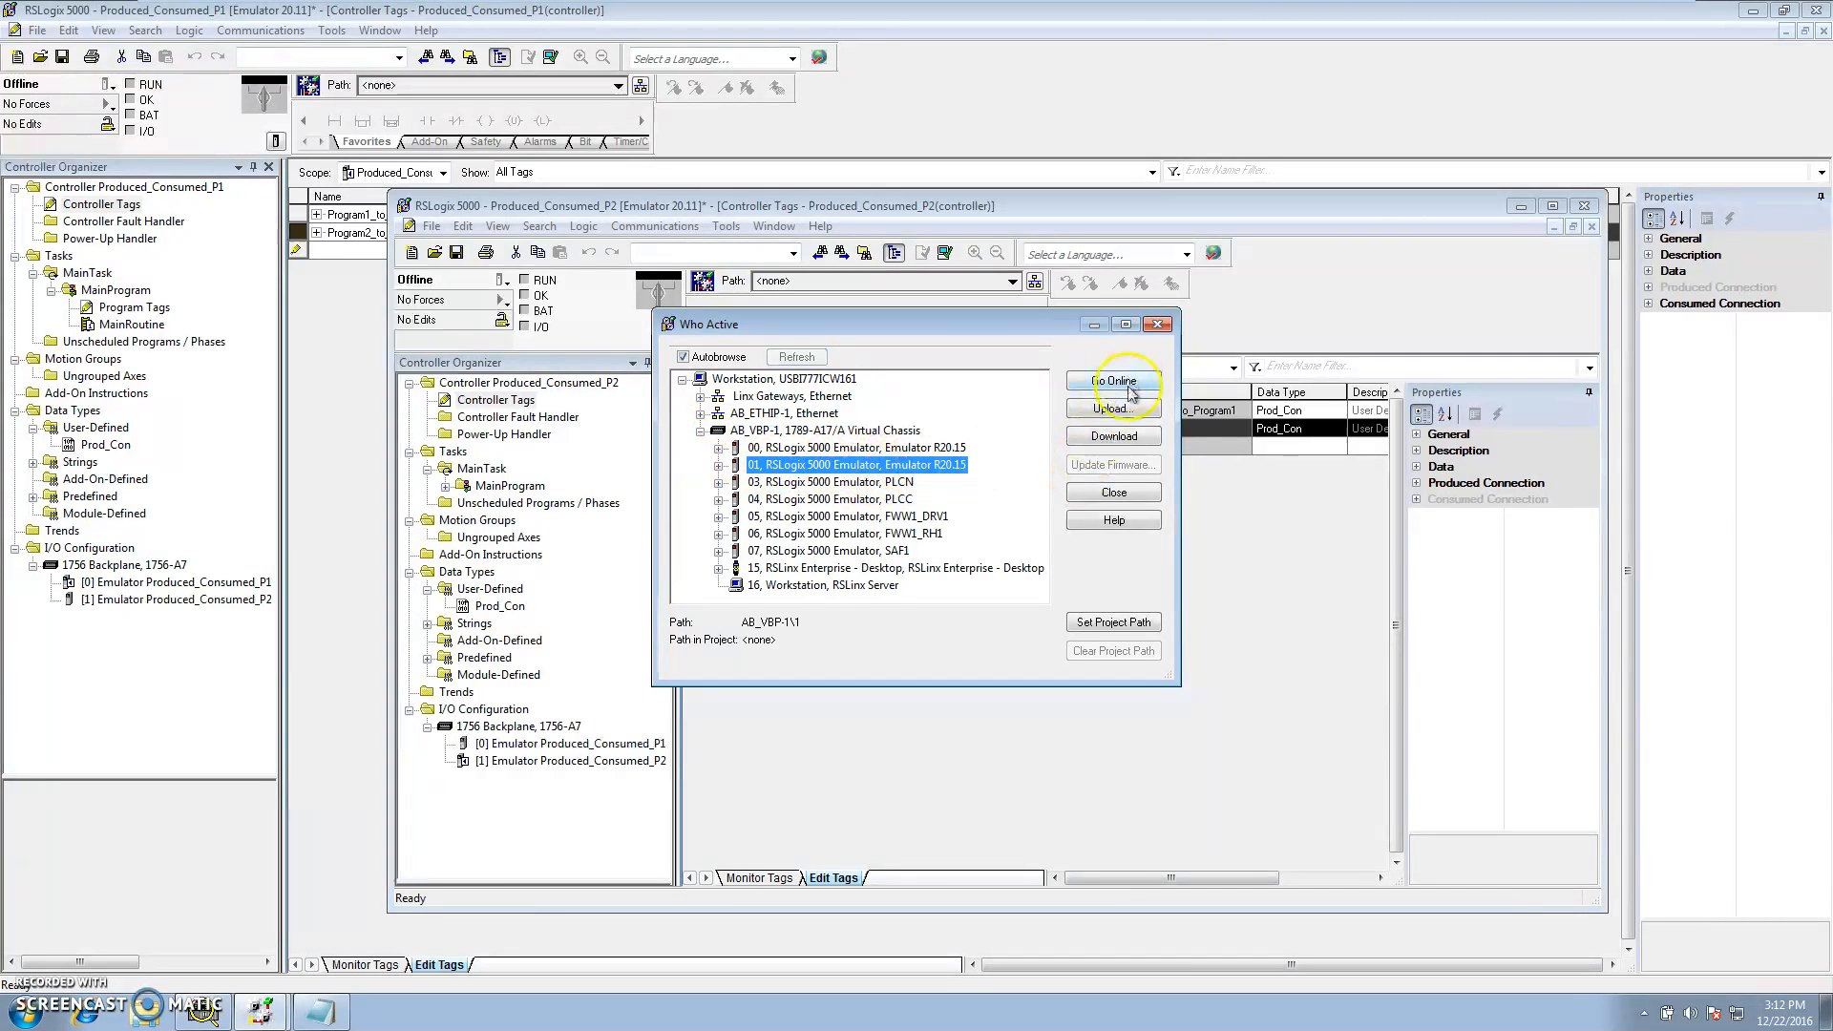
pyautogui.click(1123, 436)
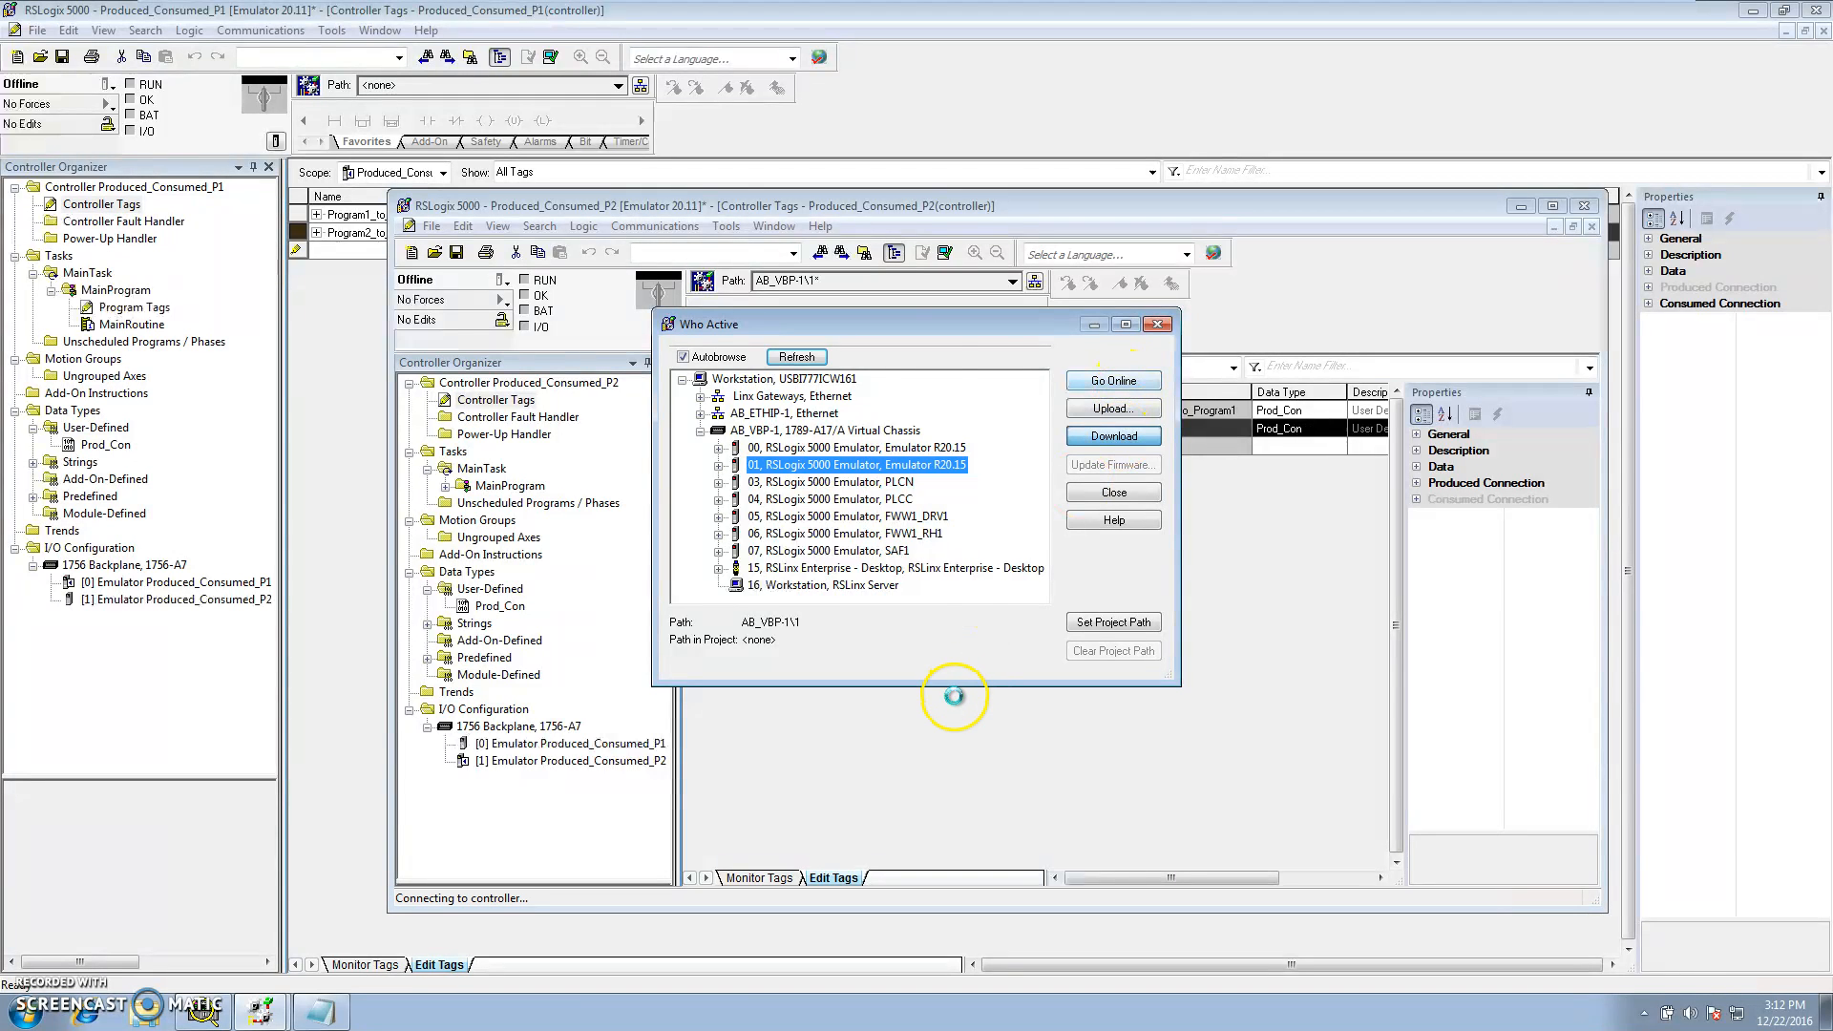
pyautogui.click(829, 646)
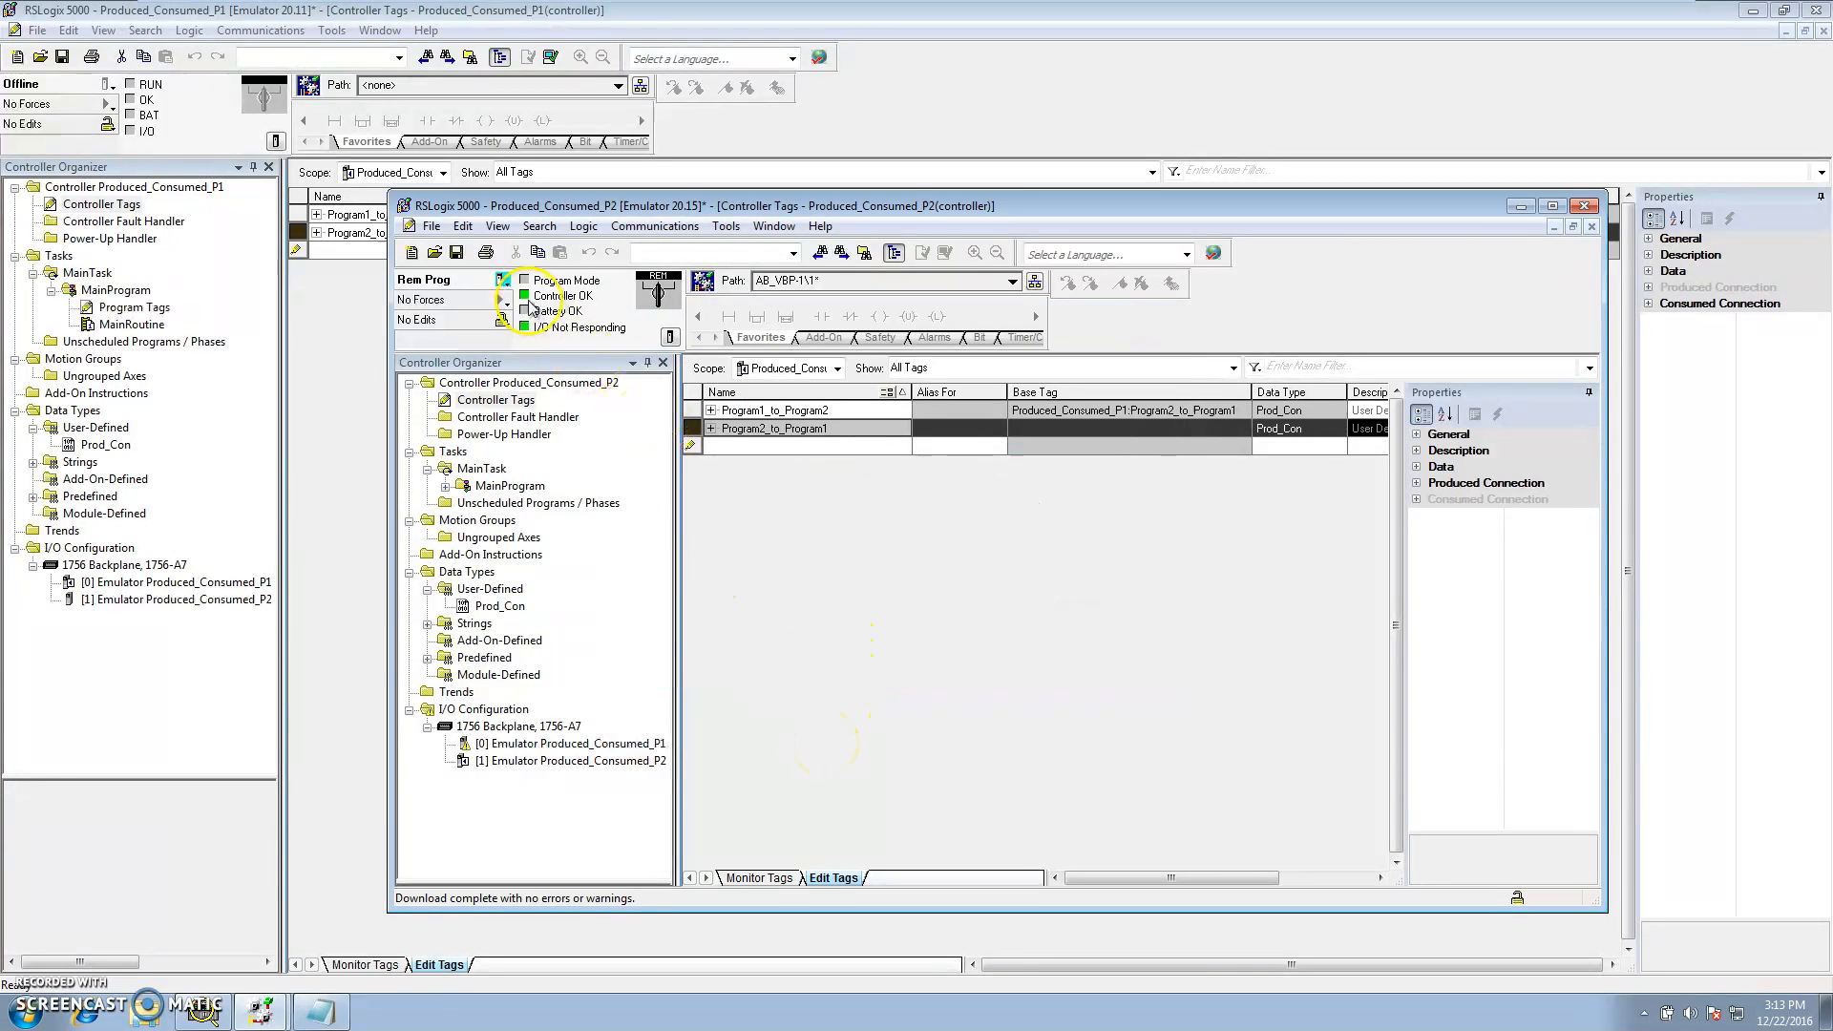
# Switch the Produced_Consumed_P2 controller to Run mode
pyautogui.click(502, 280)
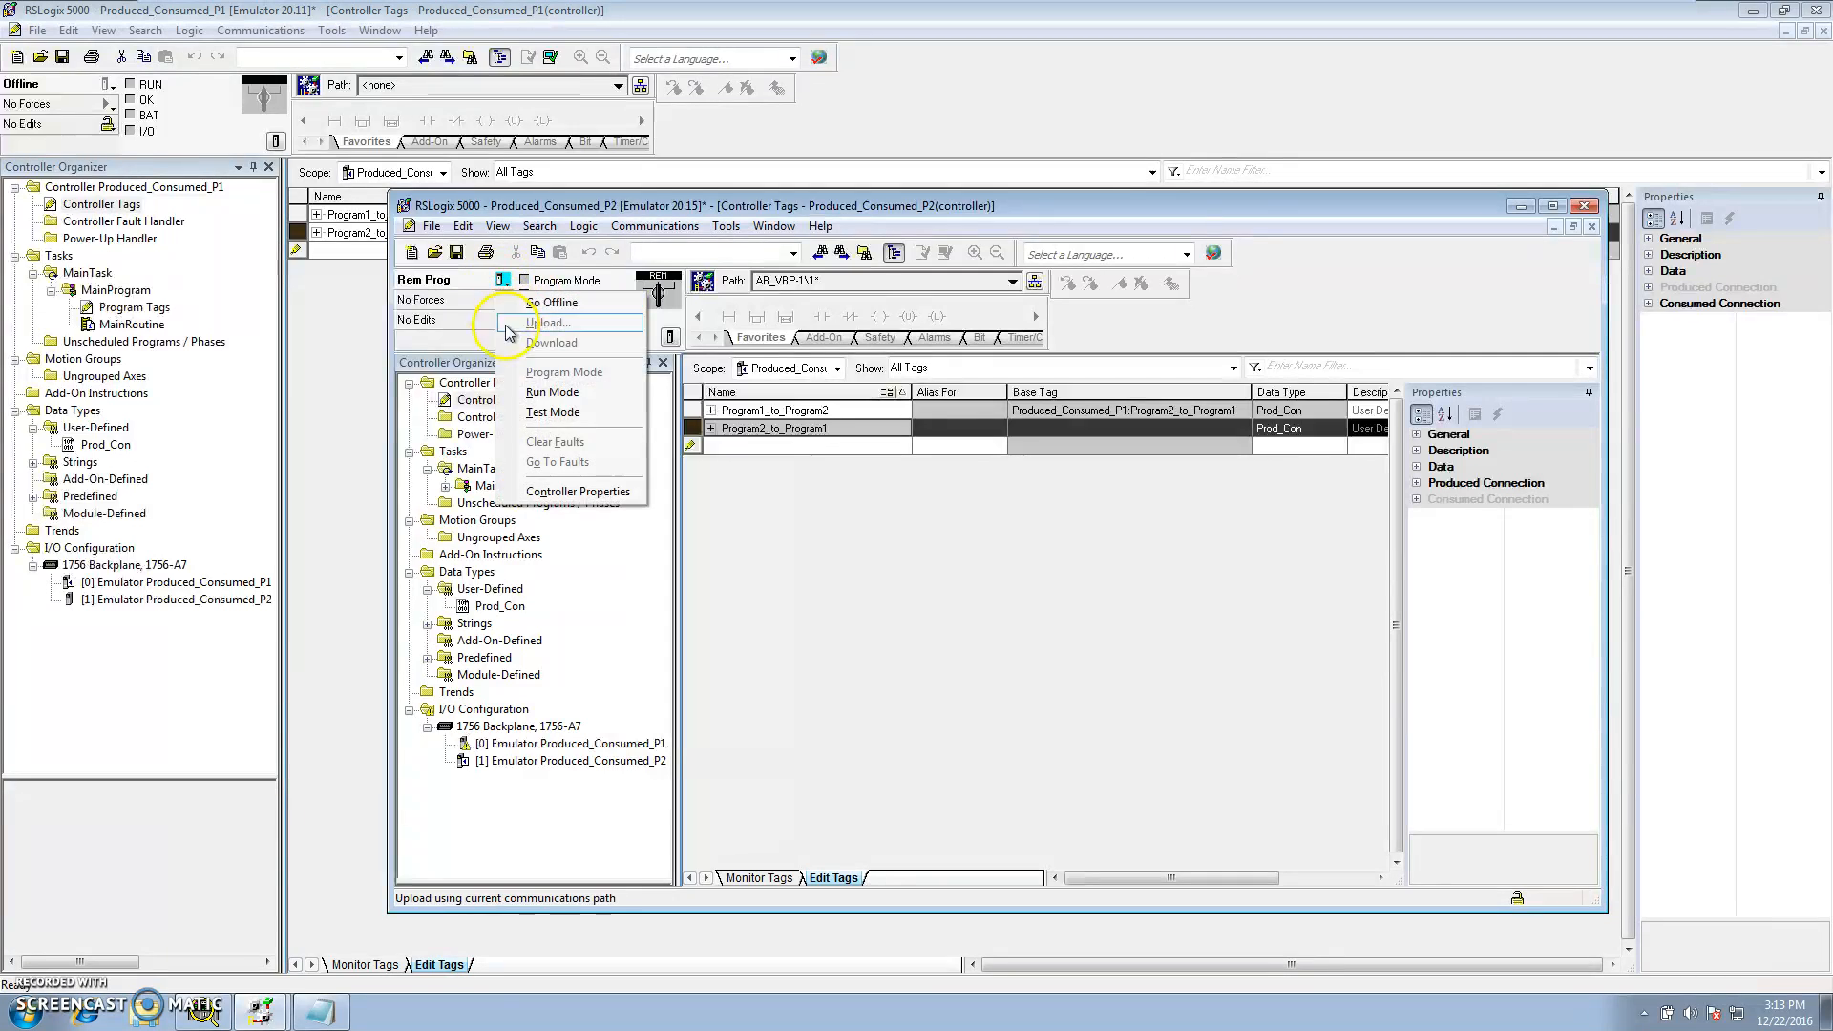
pyautogui.click(552, 393)
pyautogui.click(1005, 595)
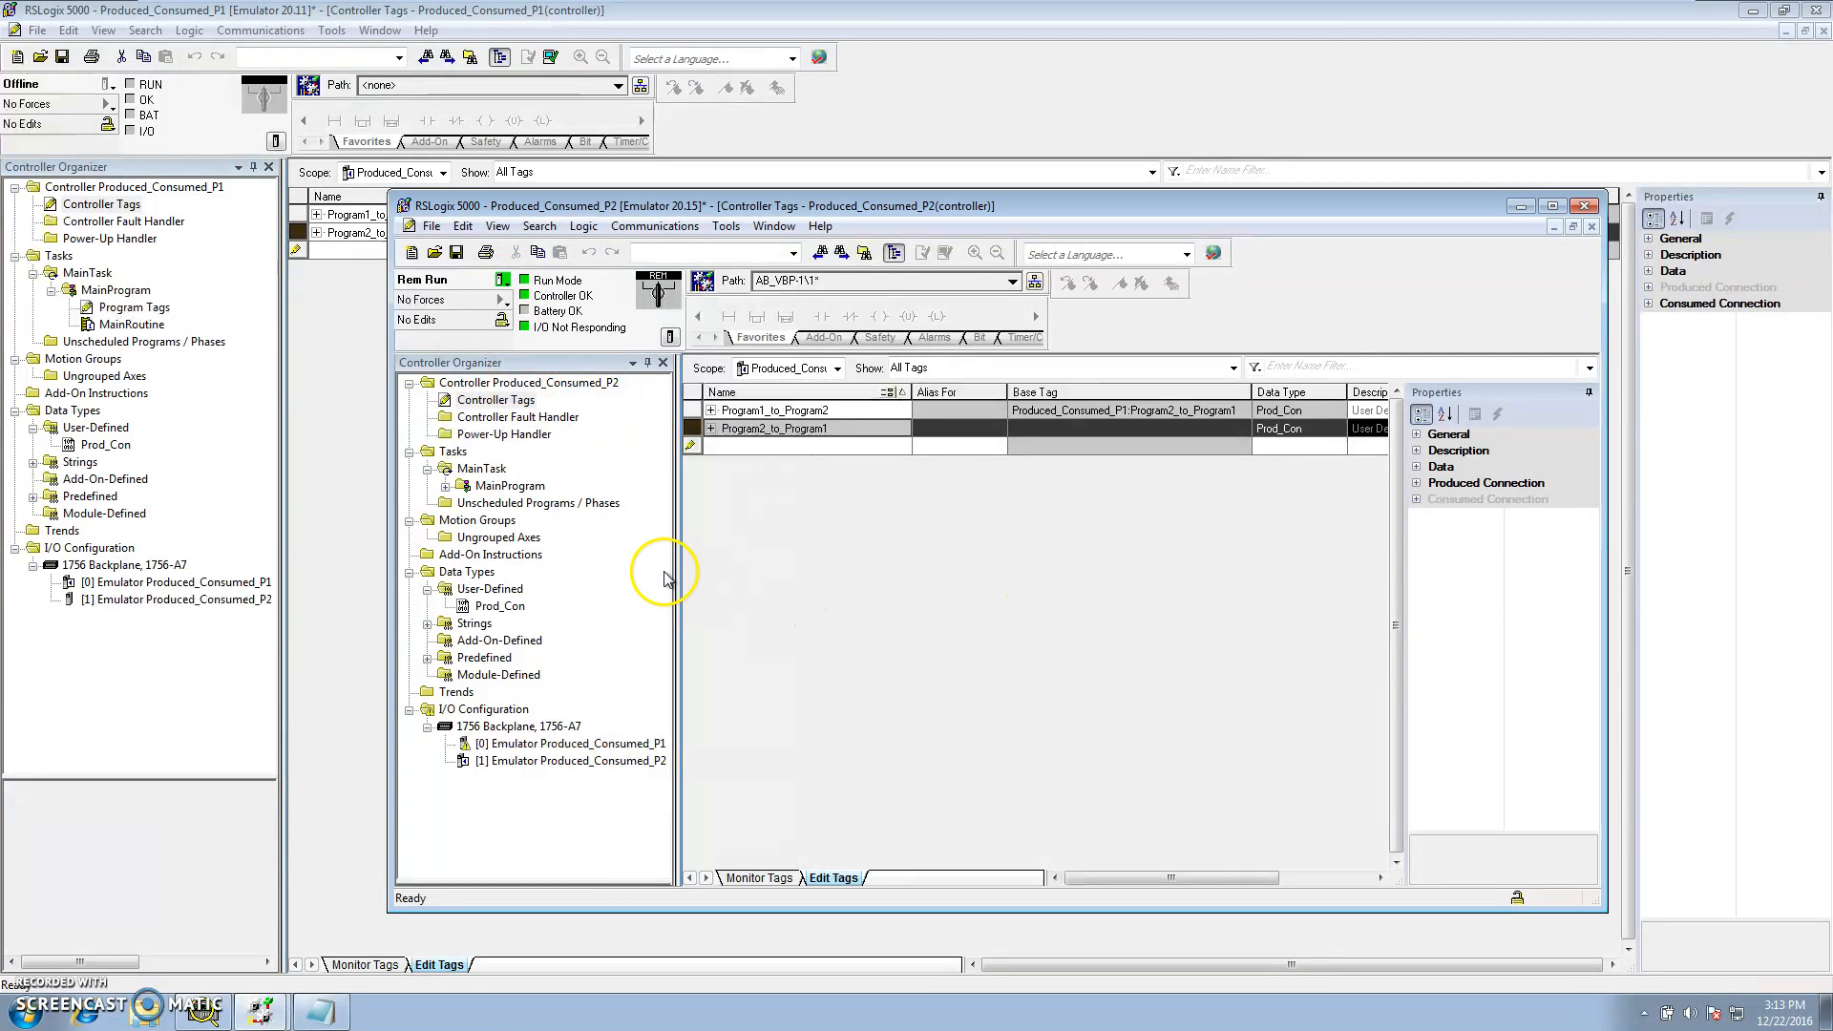
# Open the Who Active browser for Produced_Consumed_P1 and expand the AB_VBP-1 virtual chassis
pyautogui.click(226, 467)
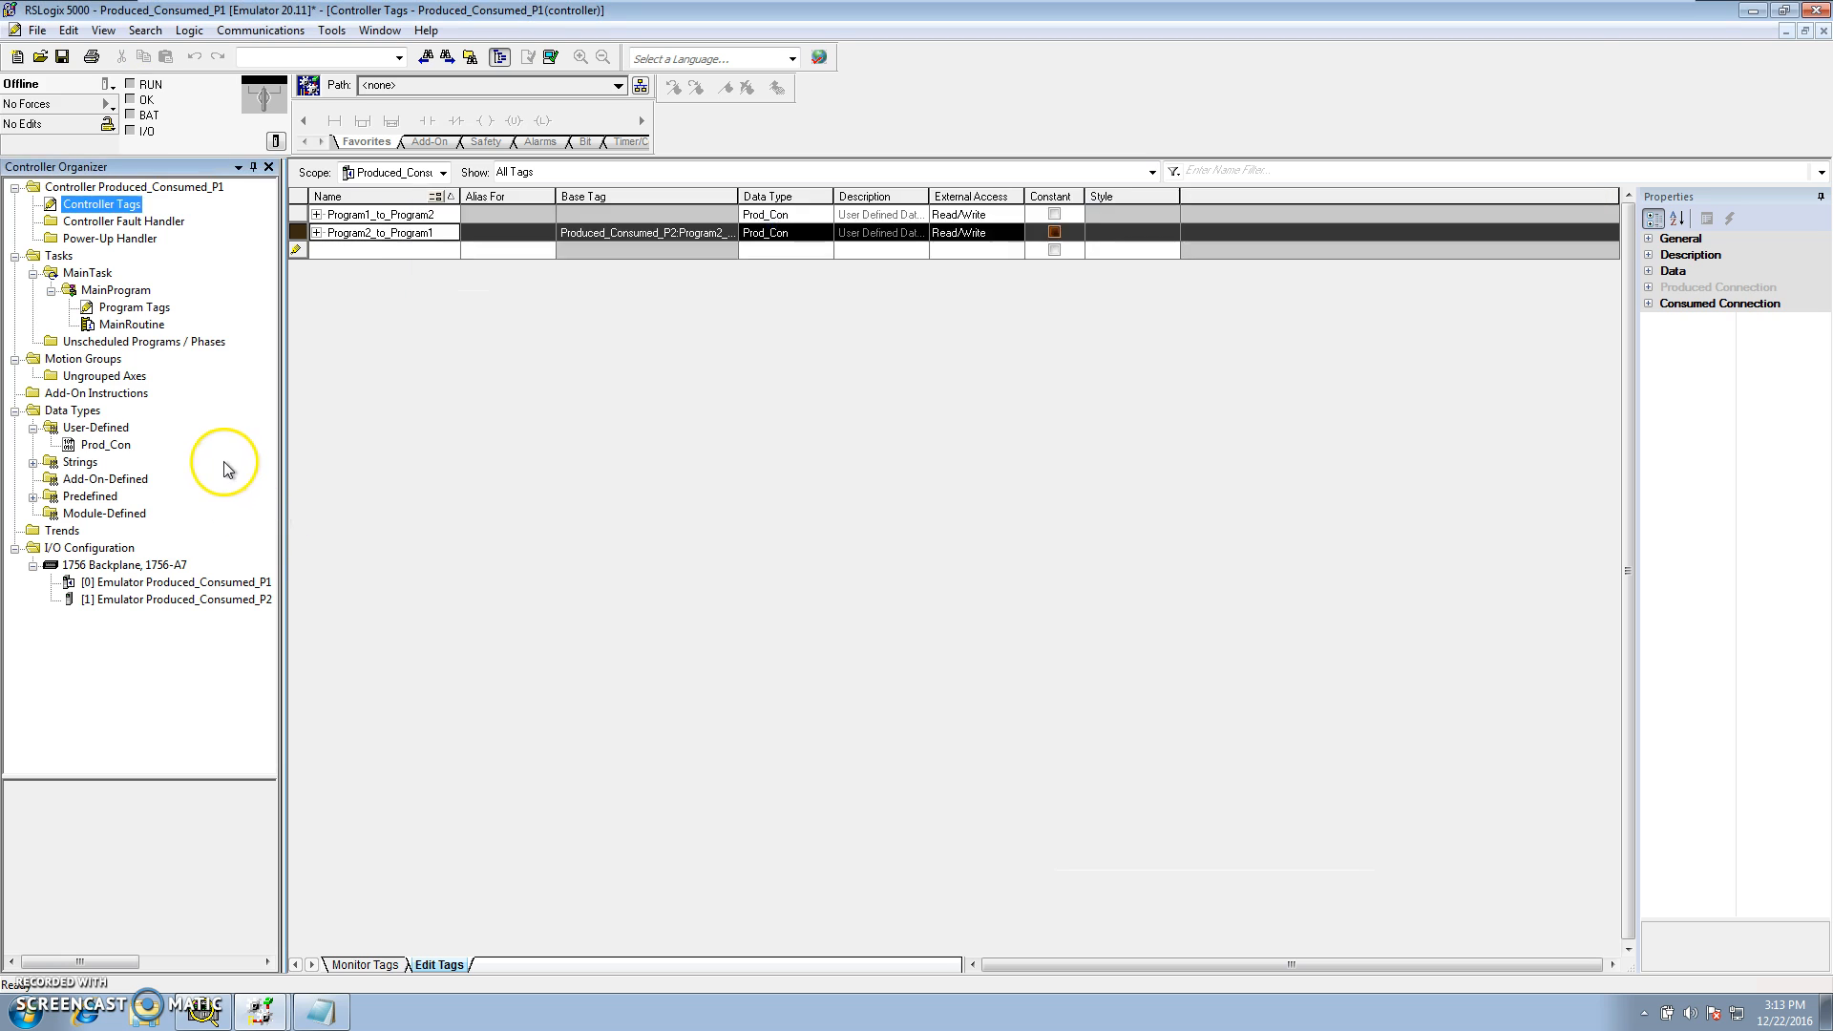
pyautogui.click(262, 29)
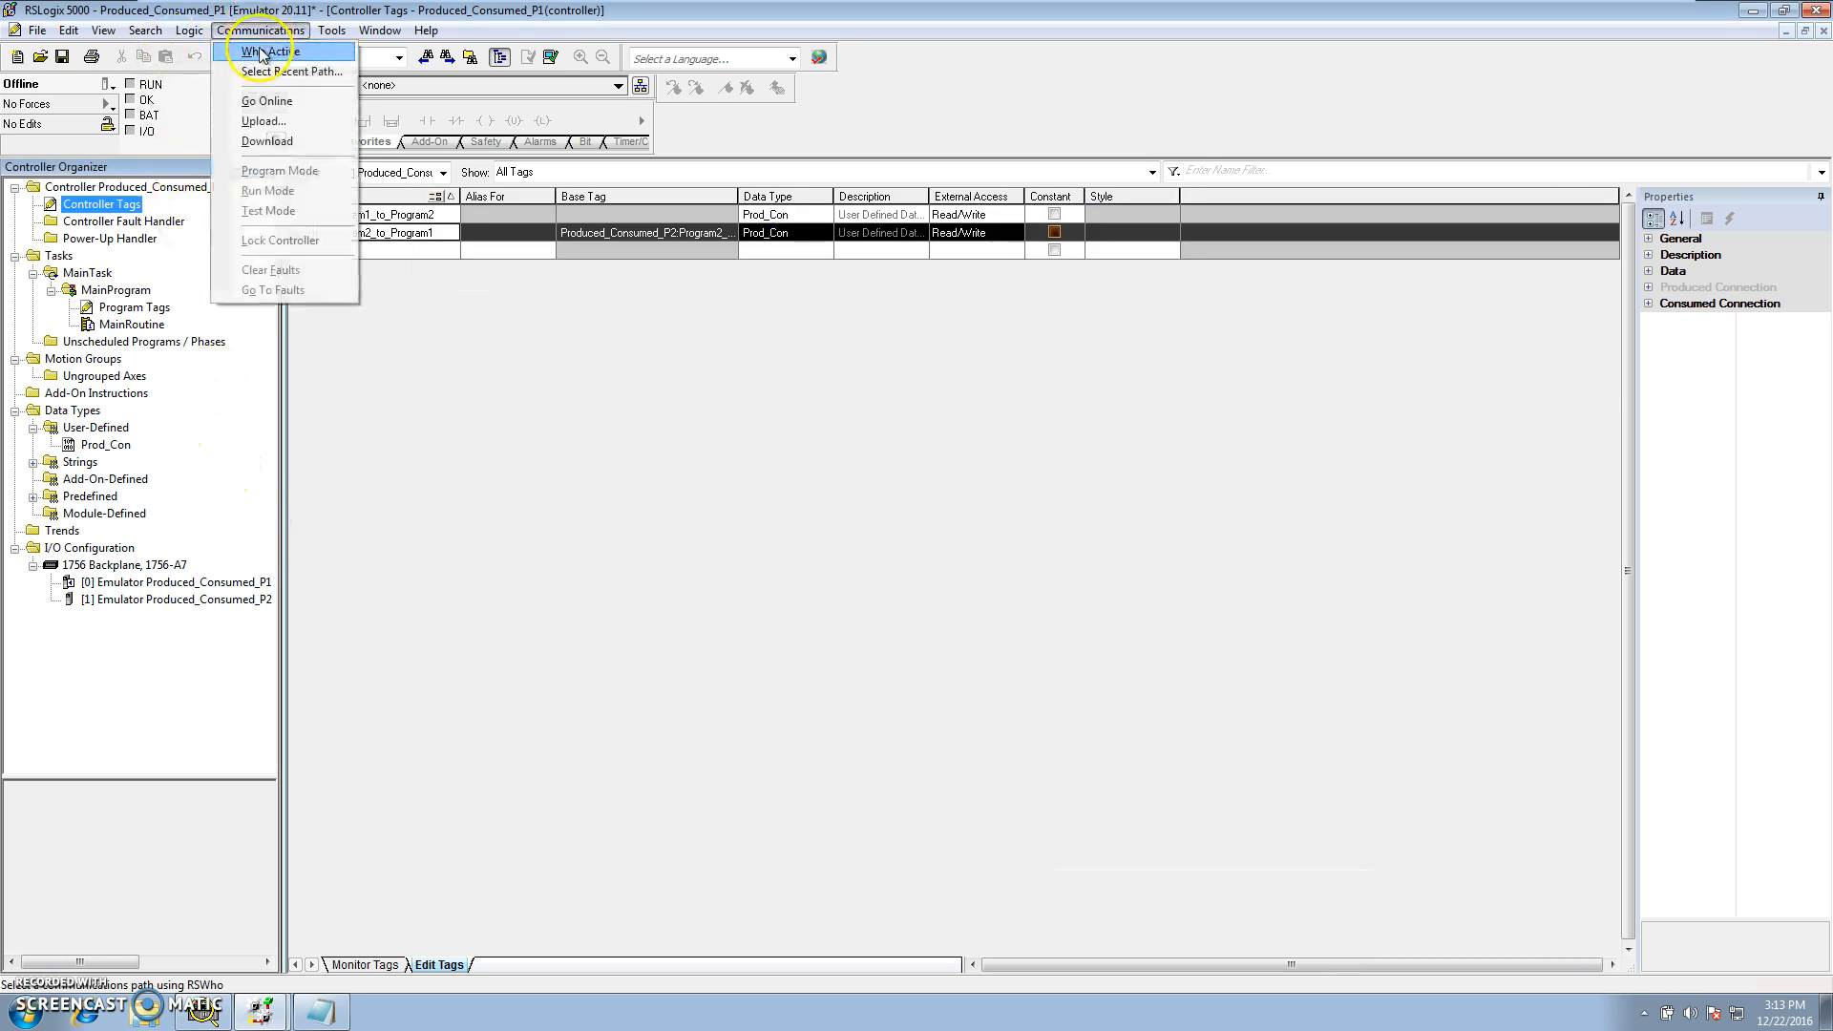
pyautogui.click(265, 52)
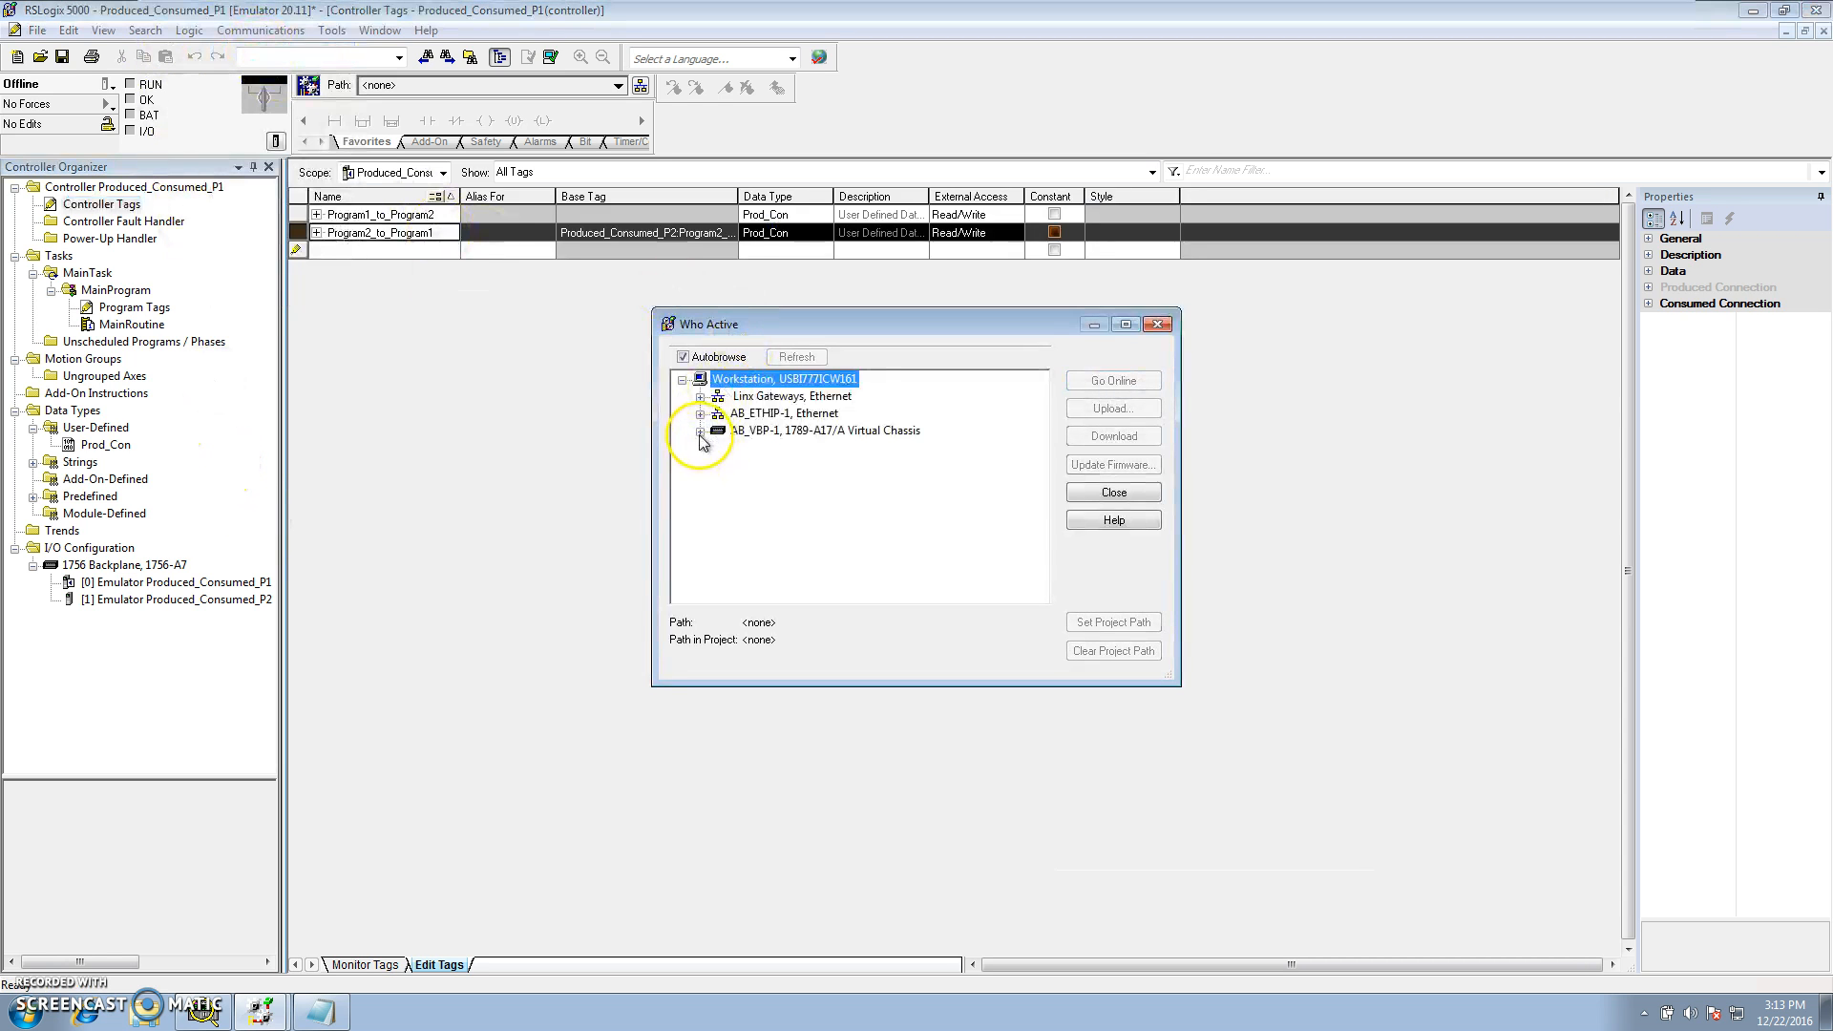
pyautogui.click(721, 432)
# Inspect the status of the Produced_Consumed_P1 emulator module in the P2 project's I/O configuration
pyautogui.moveTo(284, 1022)
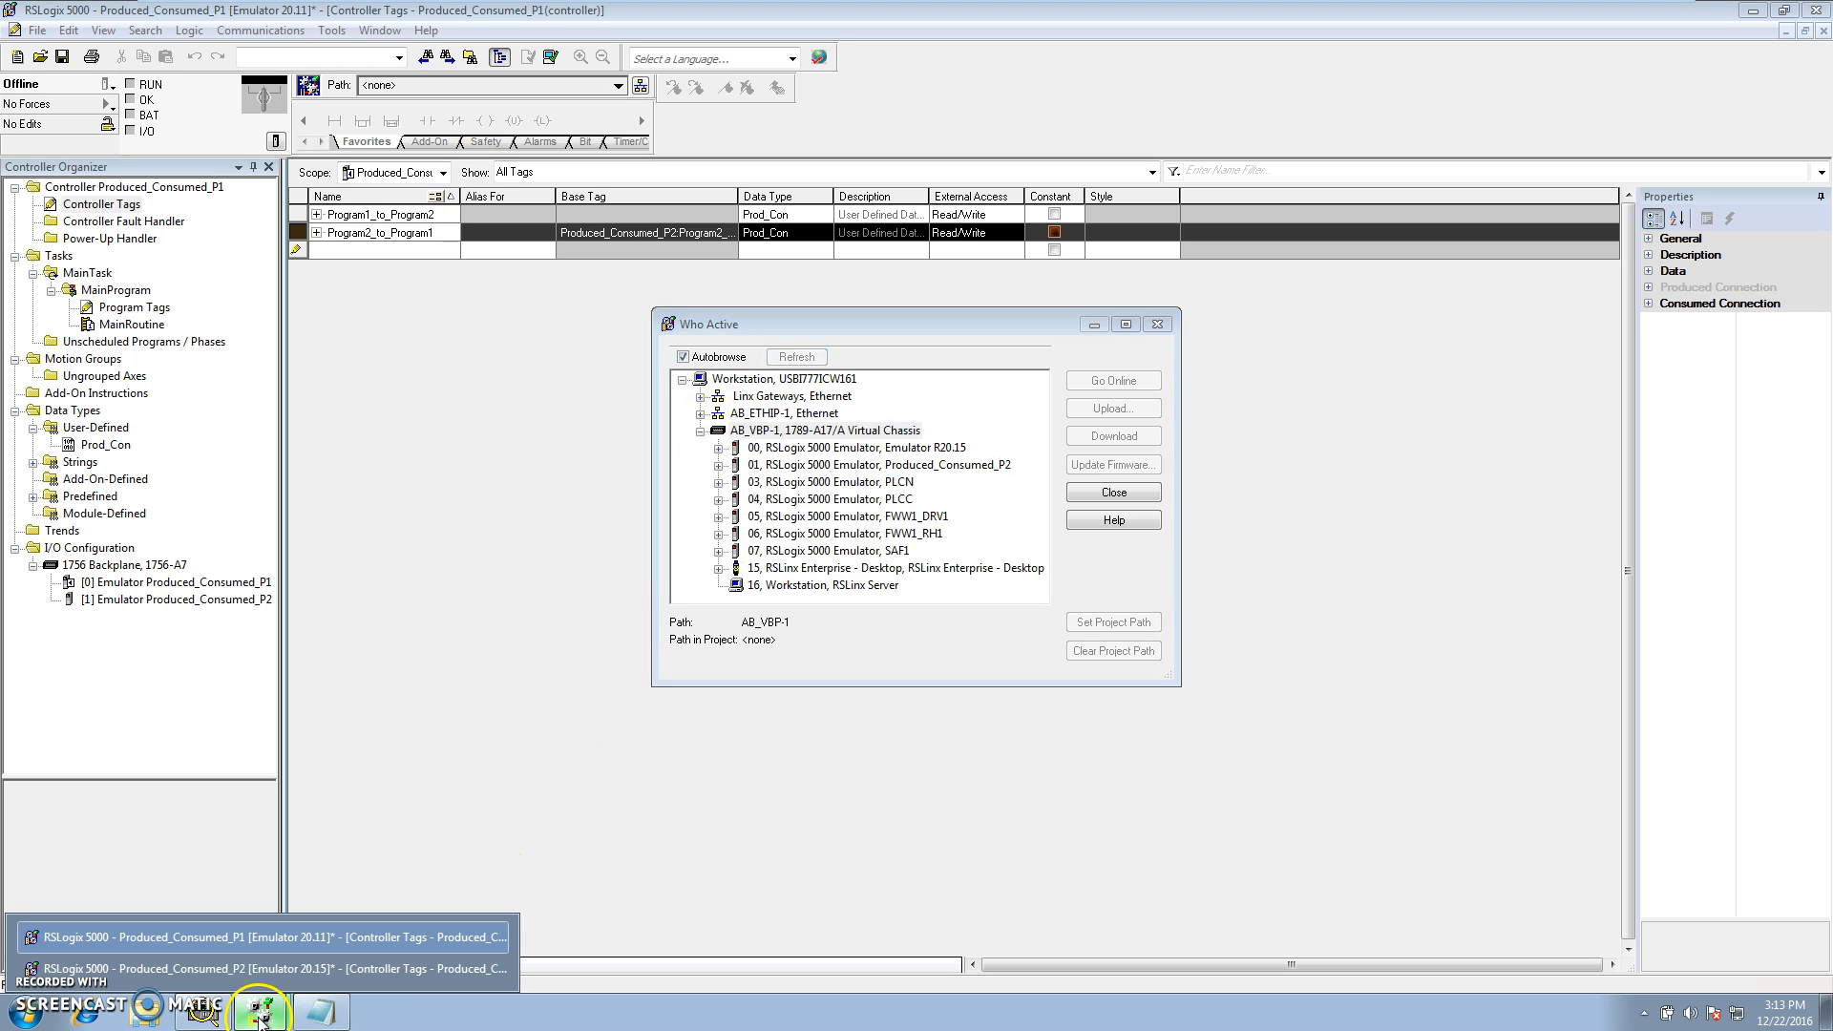
pyautogui.click(325, 967)
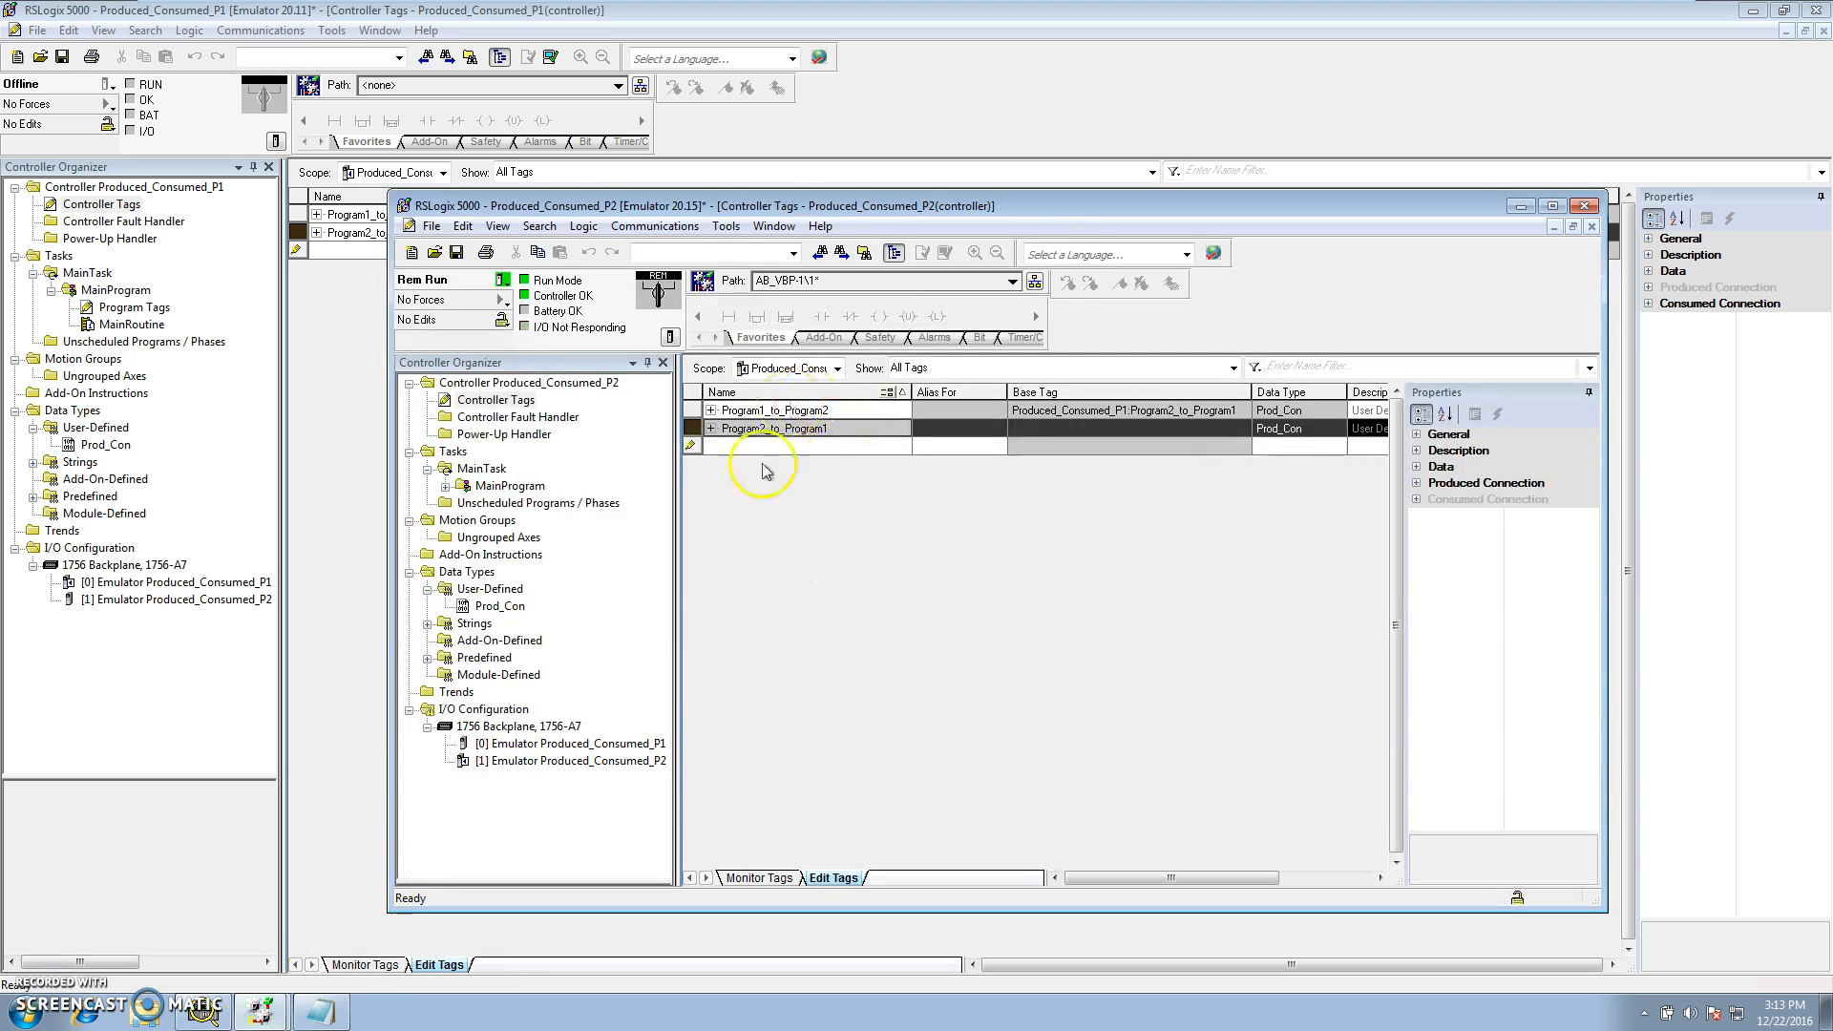
pyautogui.click(477, 745)
pyautogui.moveTo(506, 879); pyautogui.dragTo(559, 782)
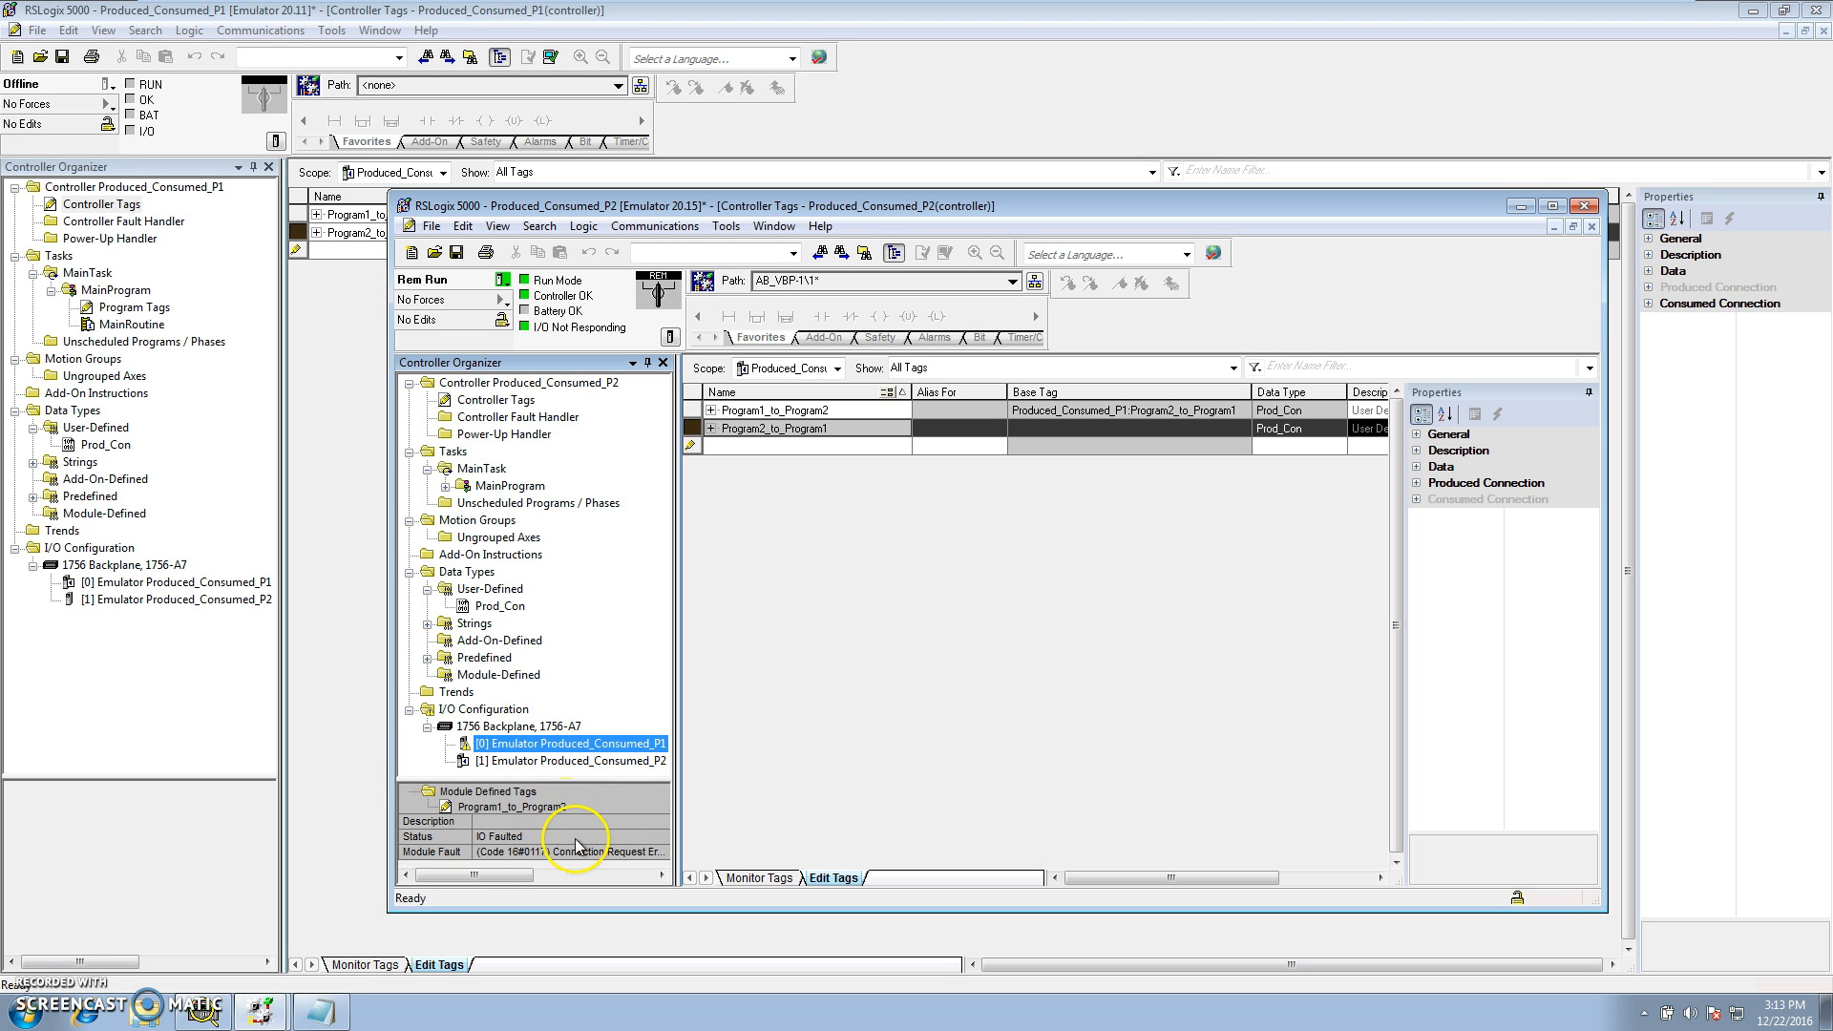
# Download the Produced_Consumed_P1 project to the emulator in virtual chassis slot 00
pyautogui.click(207, 268)
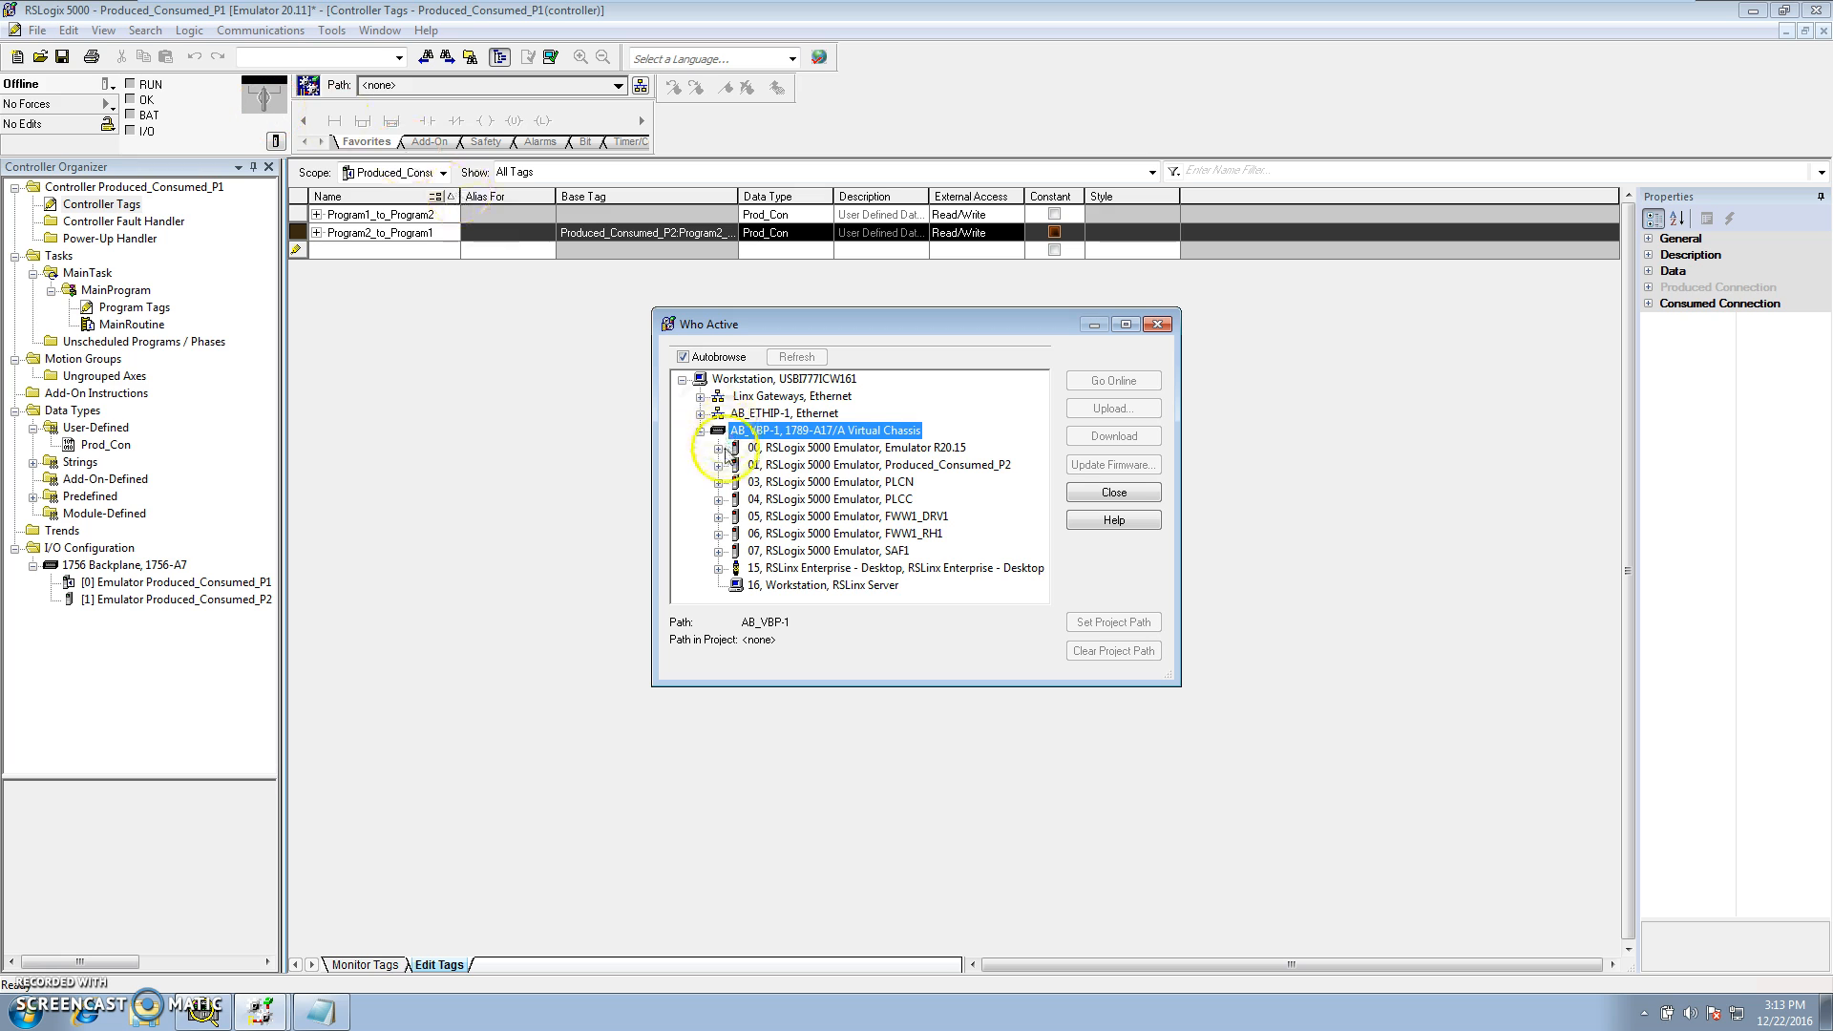
pyautogui.click(792, 448)
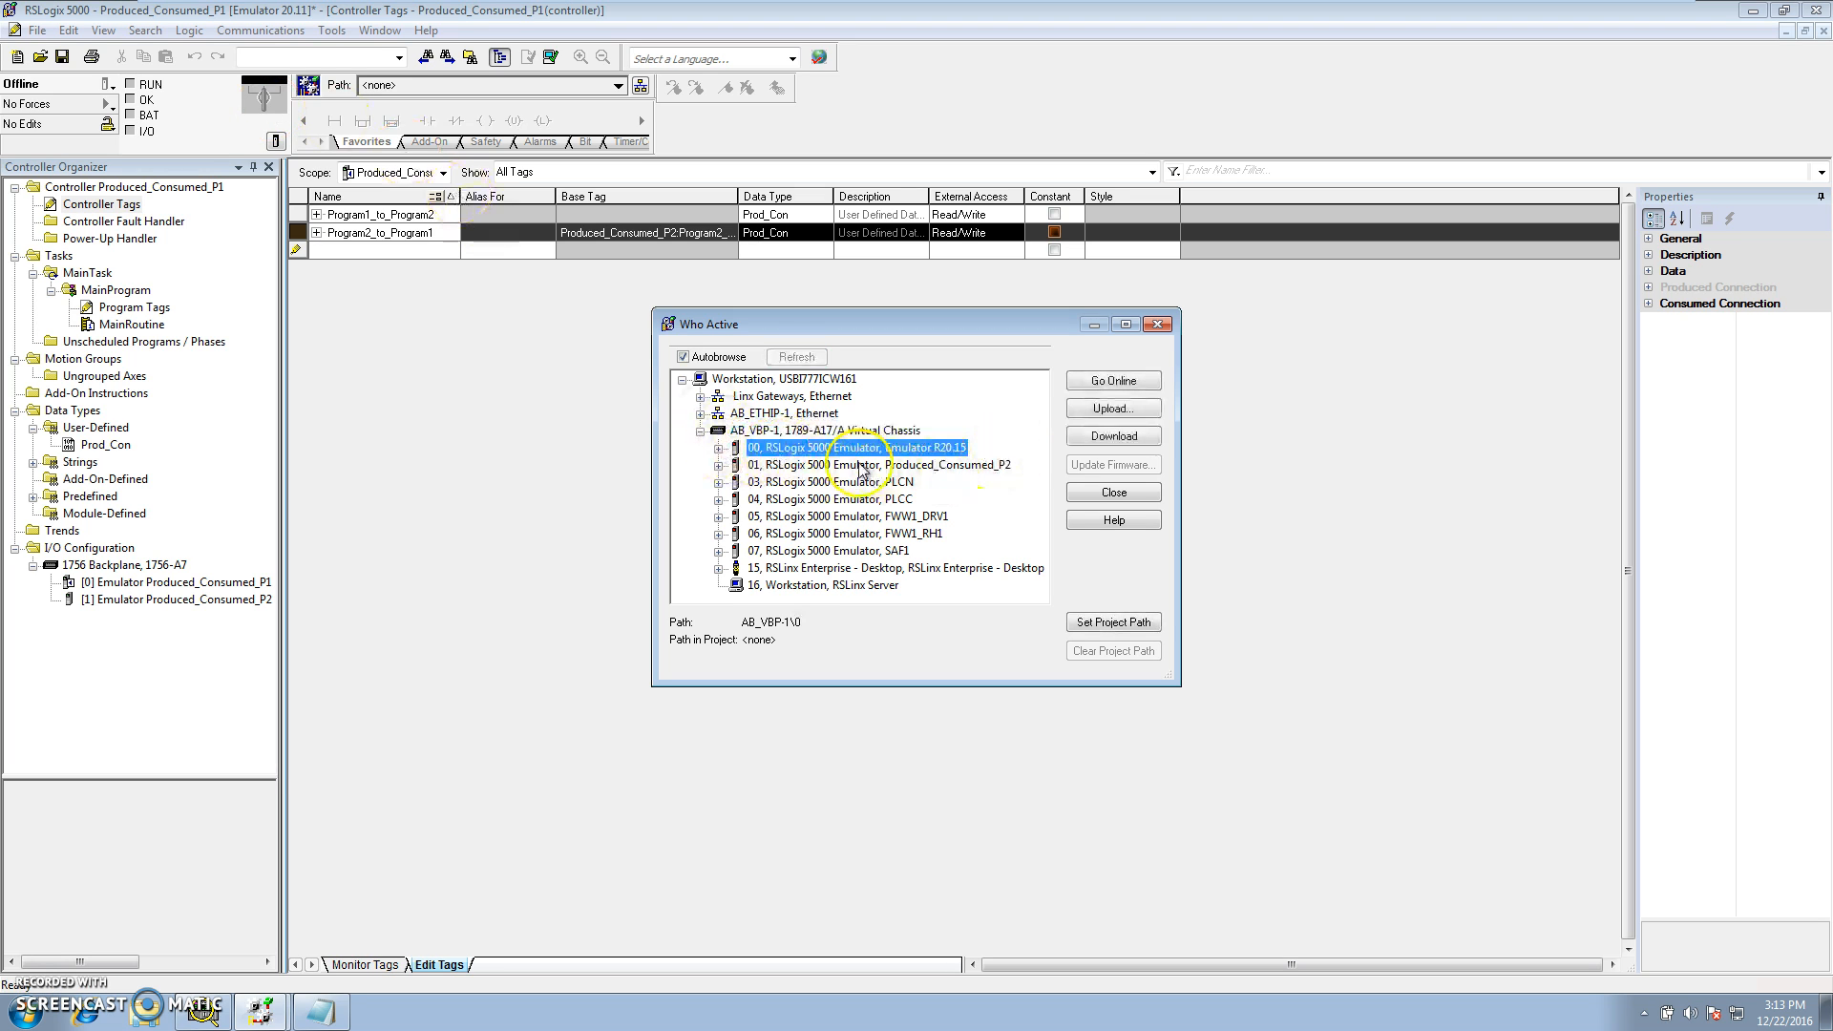
pyautogui.click(1126, 439)
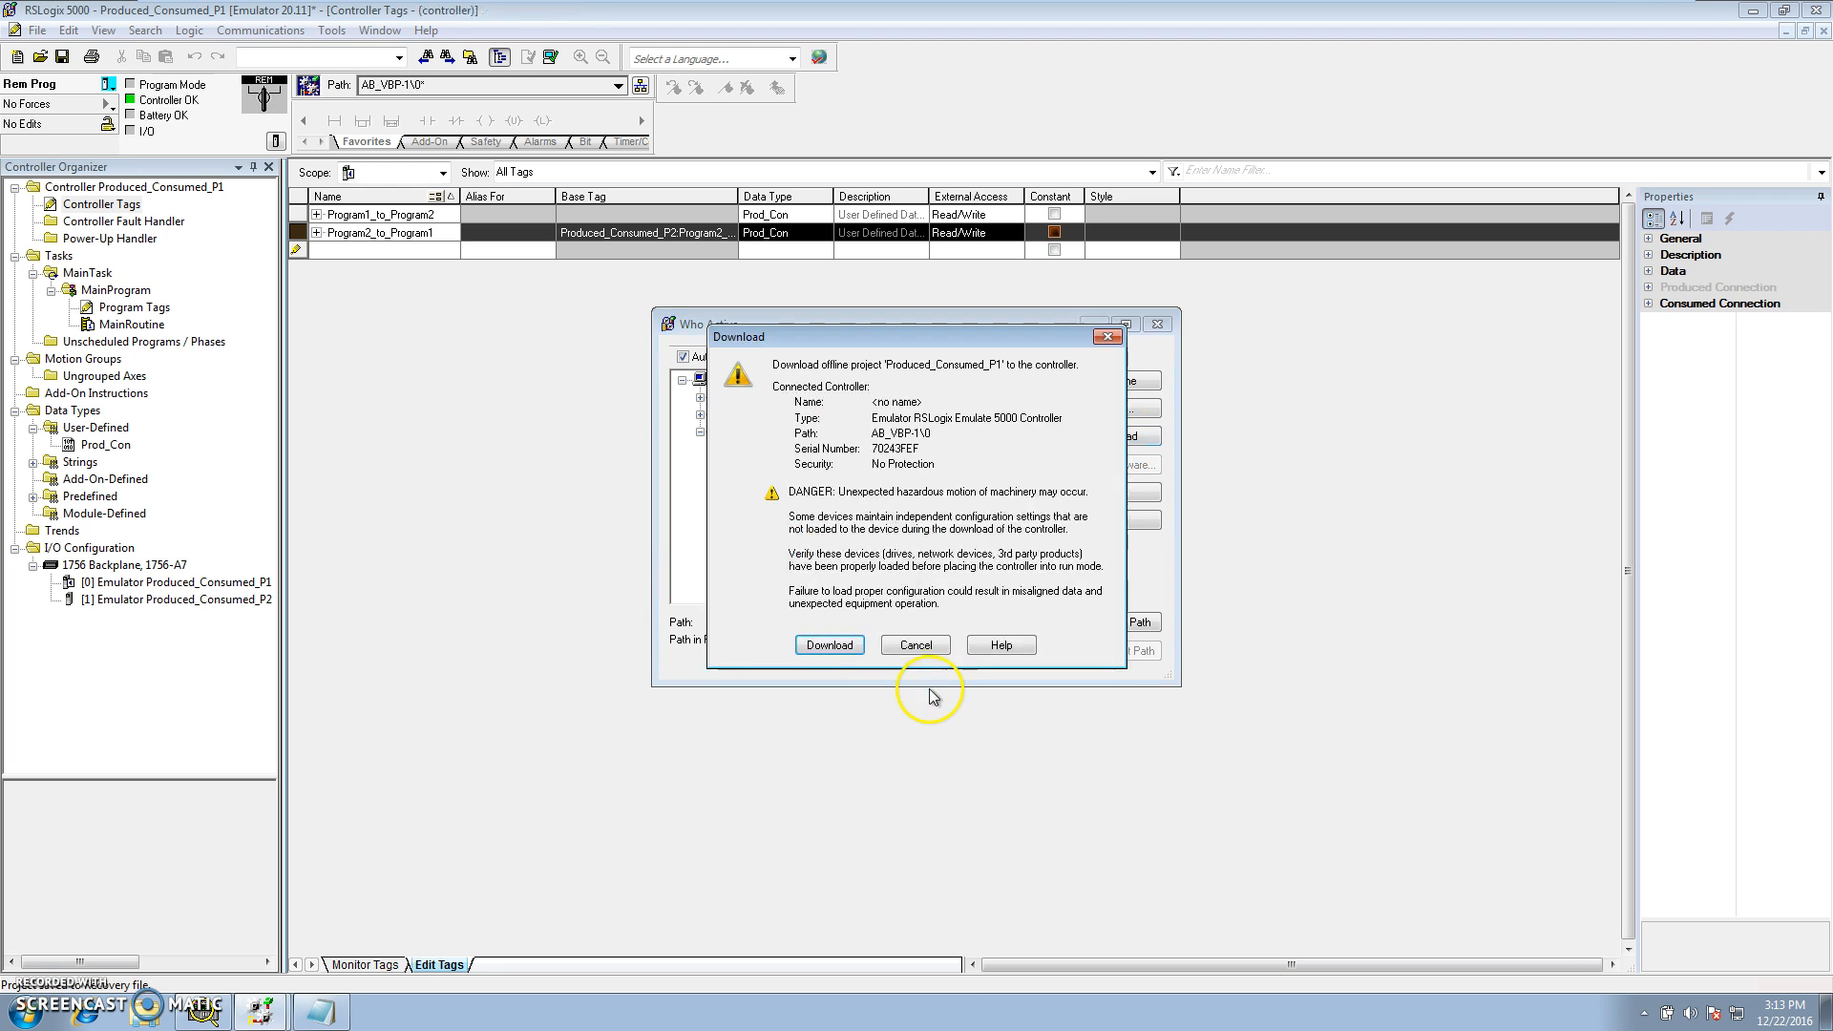
pyautogui.click(838, 646)
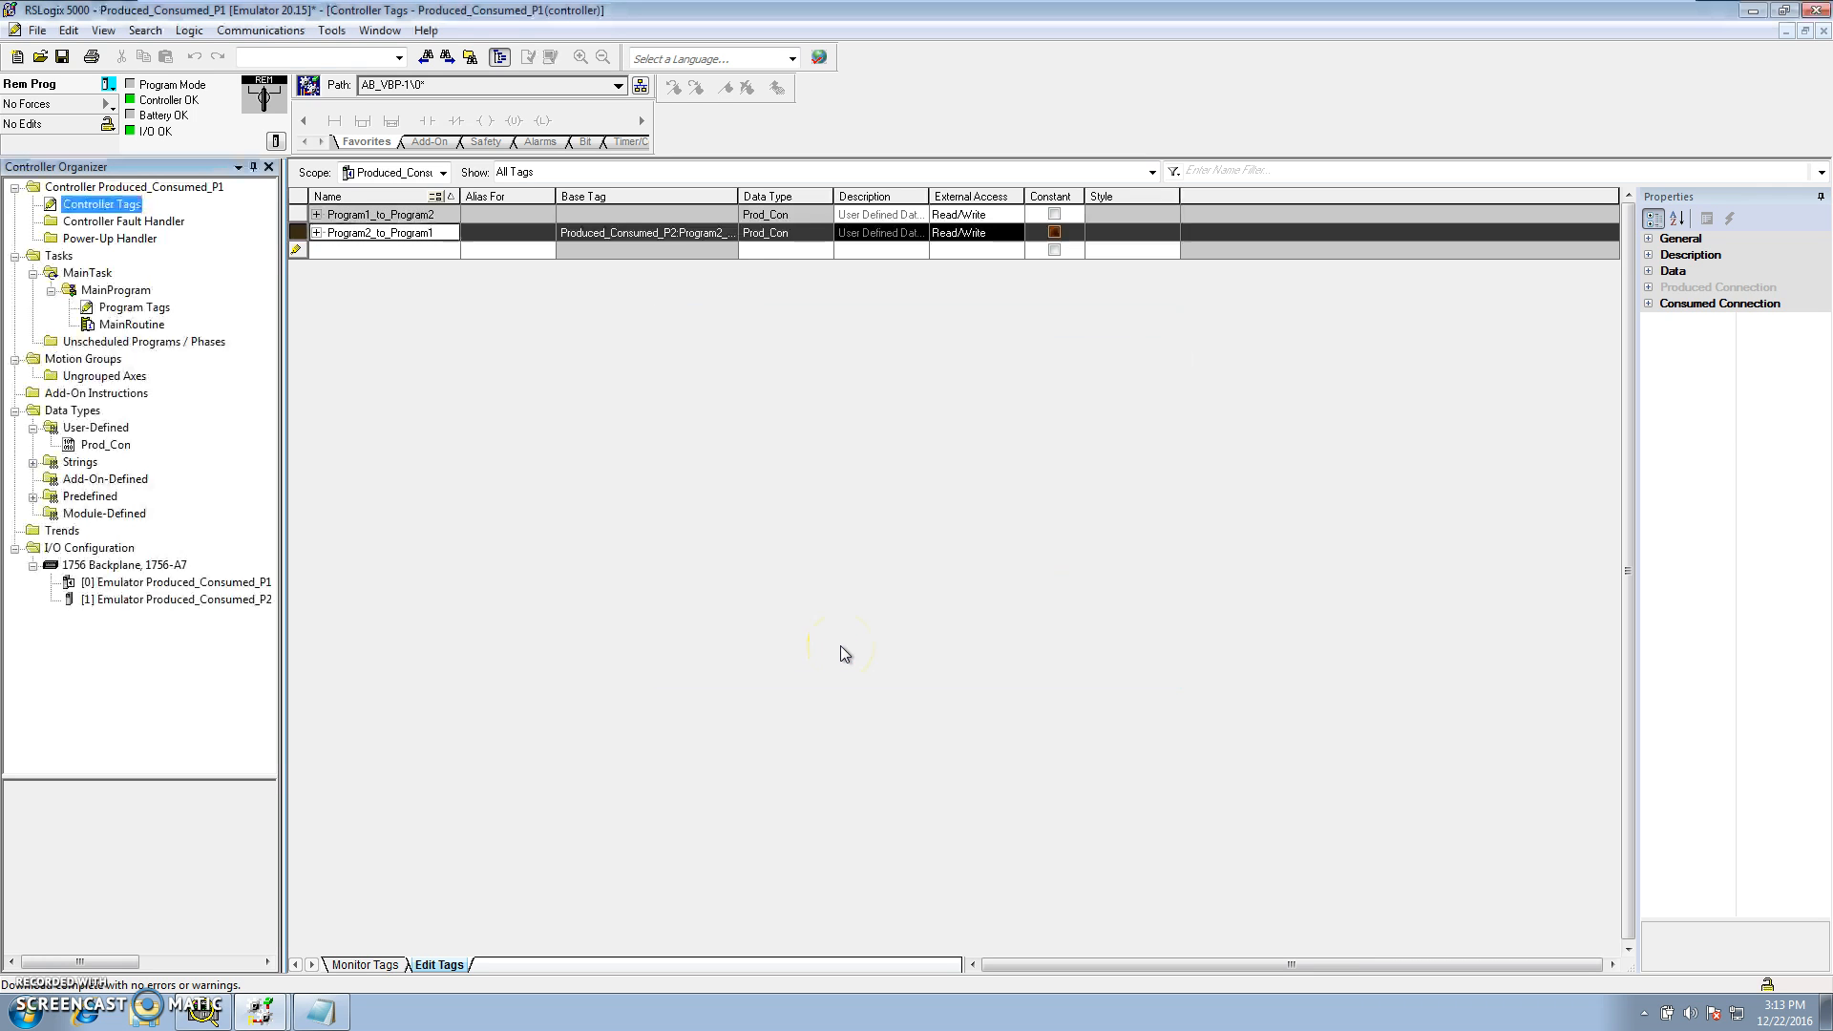
# Switch the Produced_Consumed_P1 controller to Run mode
pyautogui.click(108, 84)
pyautogui.click(139, 197)
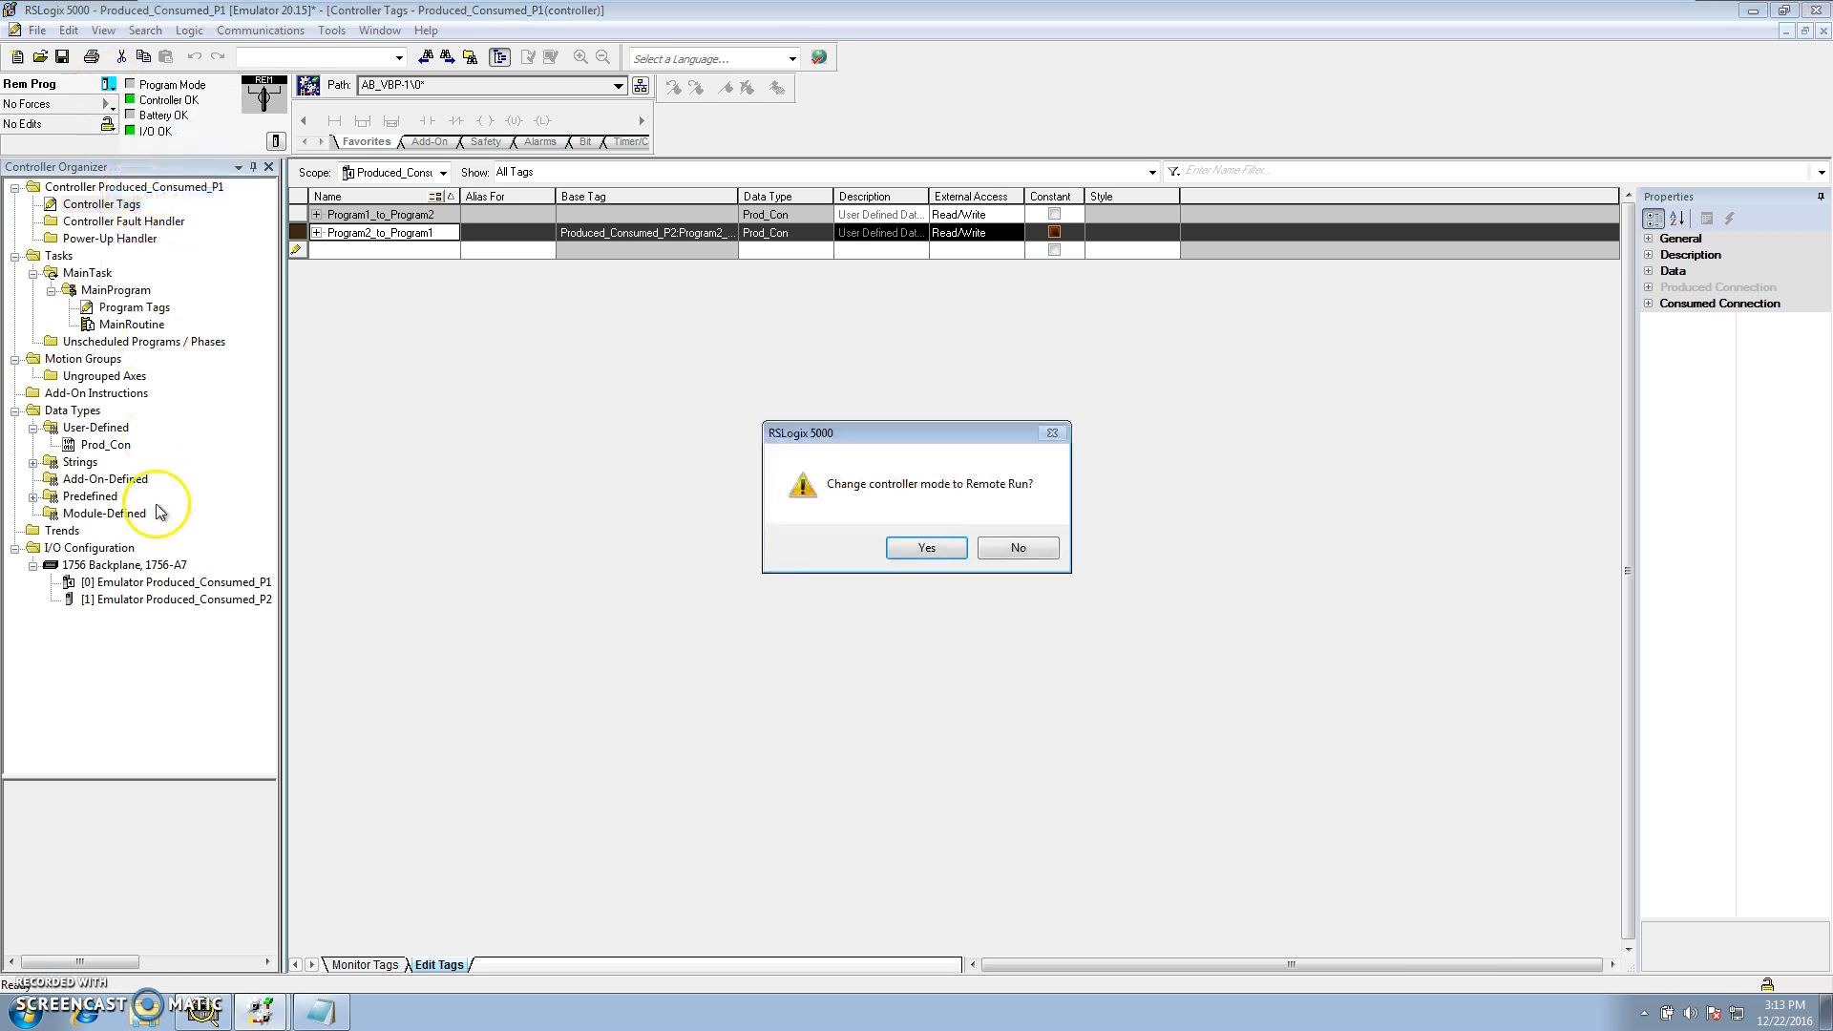
pyautogui.click(929, 550)
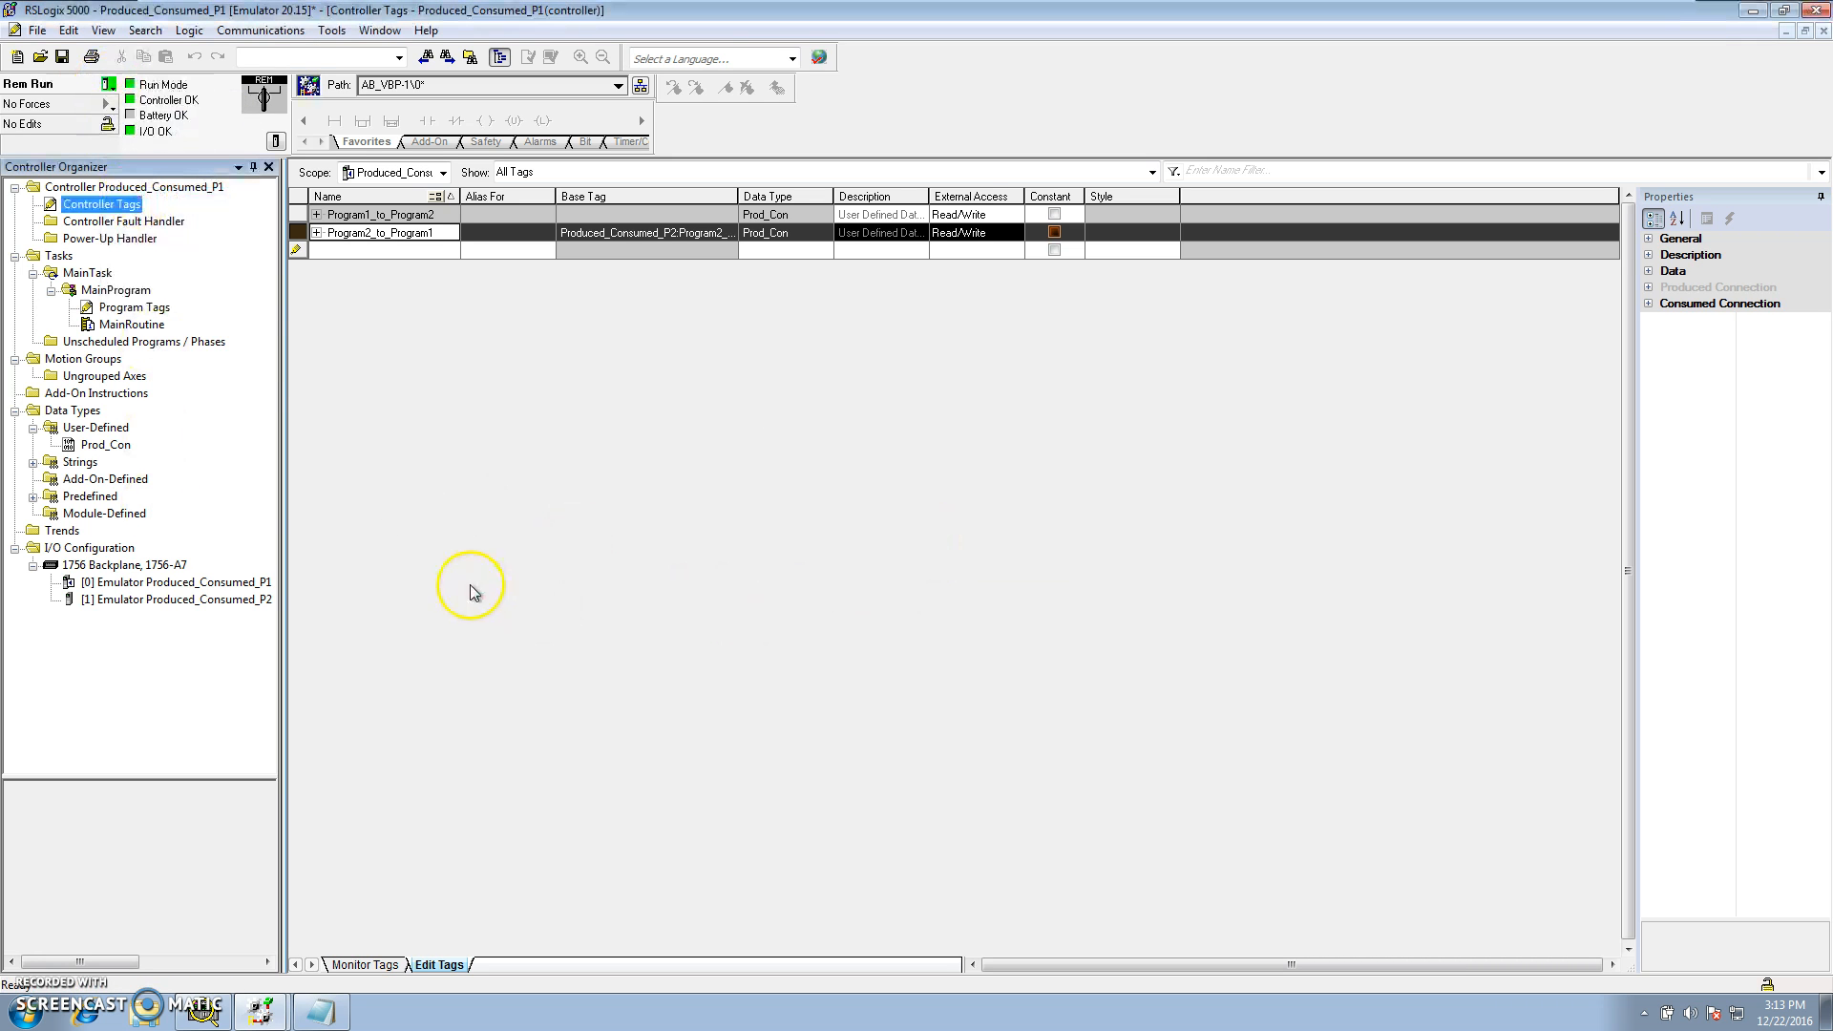
# Inspect the status of both emulator modules in P1 and the fault details of the P1 module in P2
pyautogui.click(152, 584)
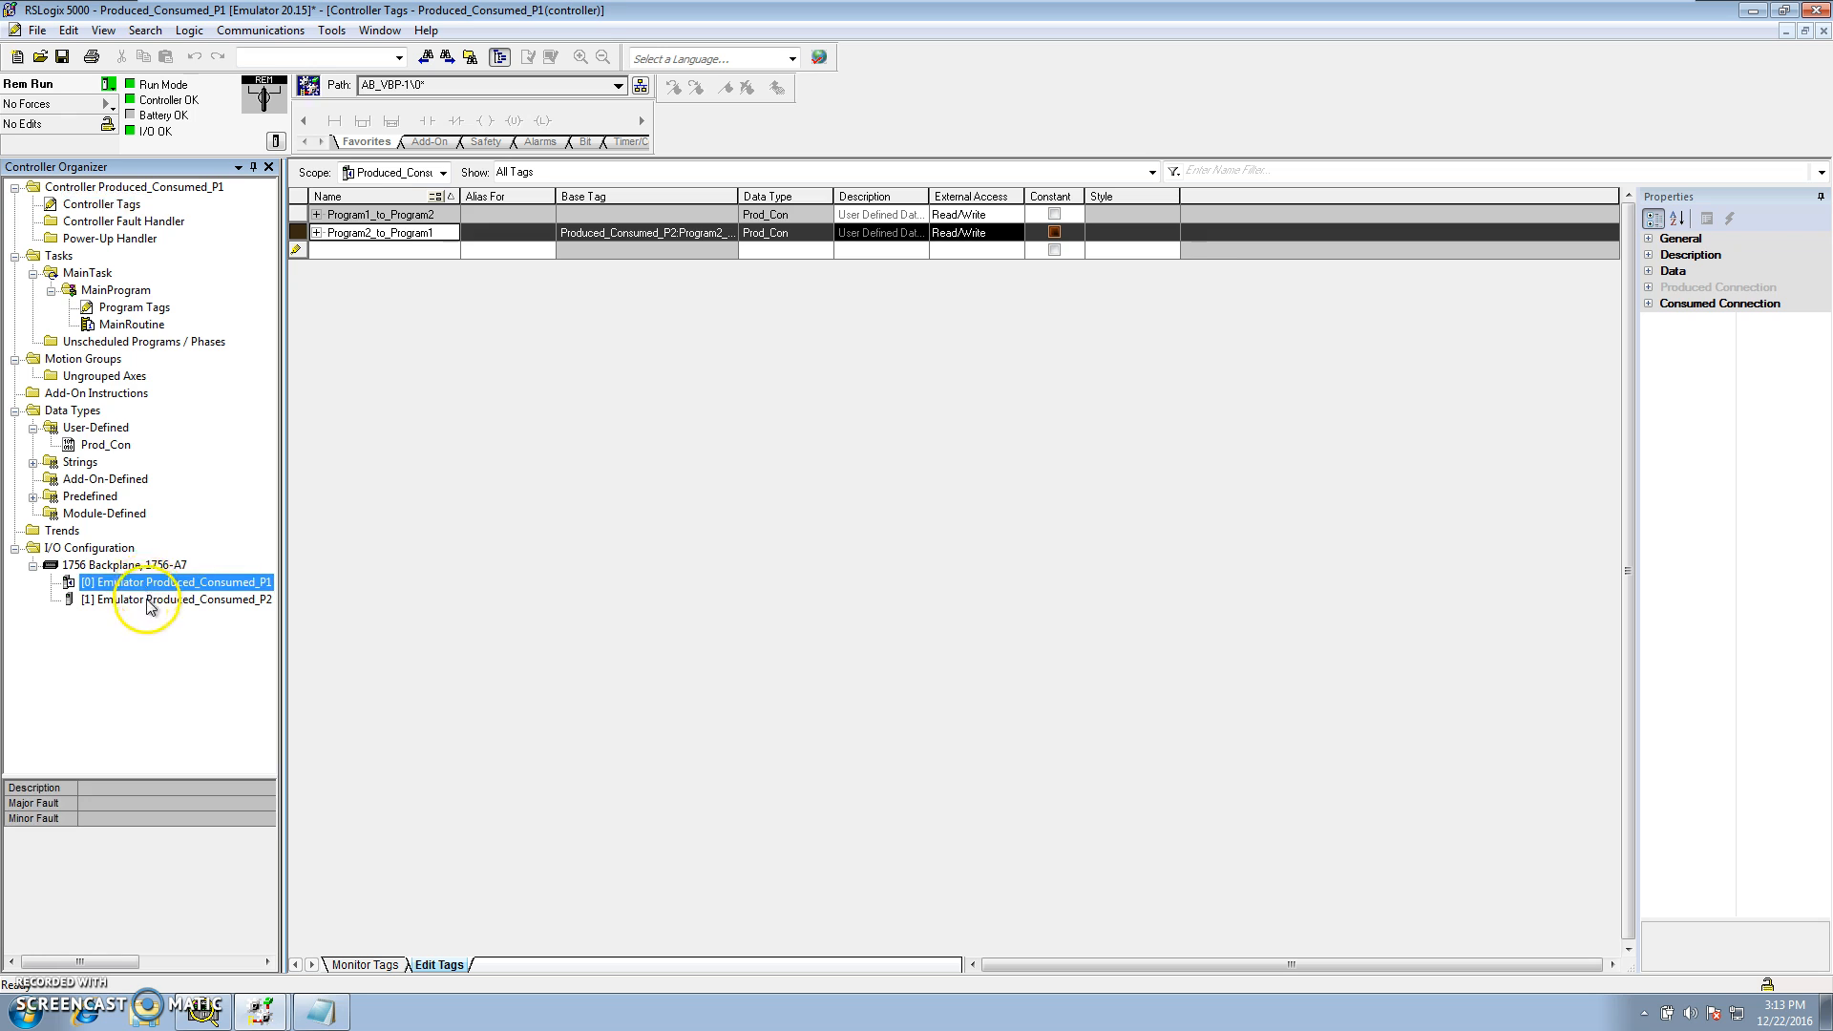
pyautogui.click(150, 602)
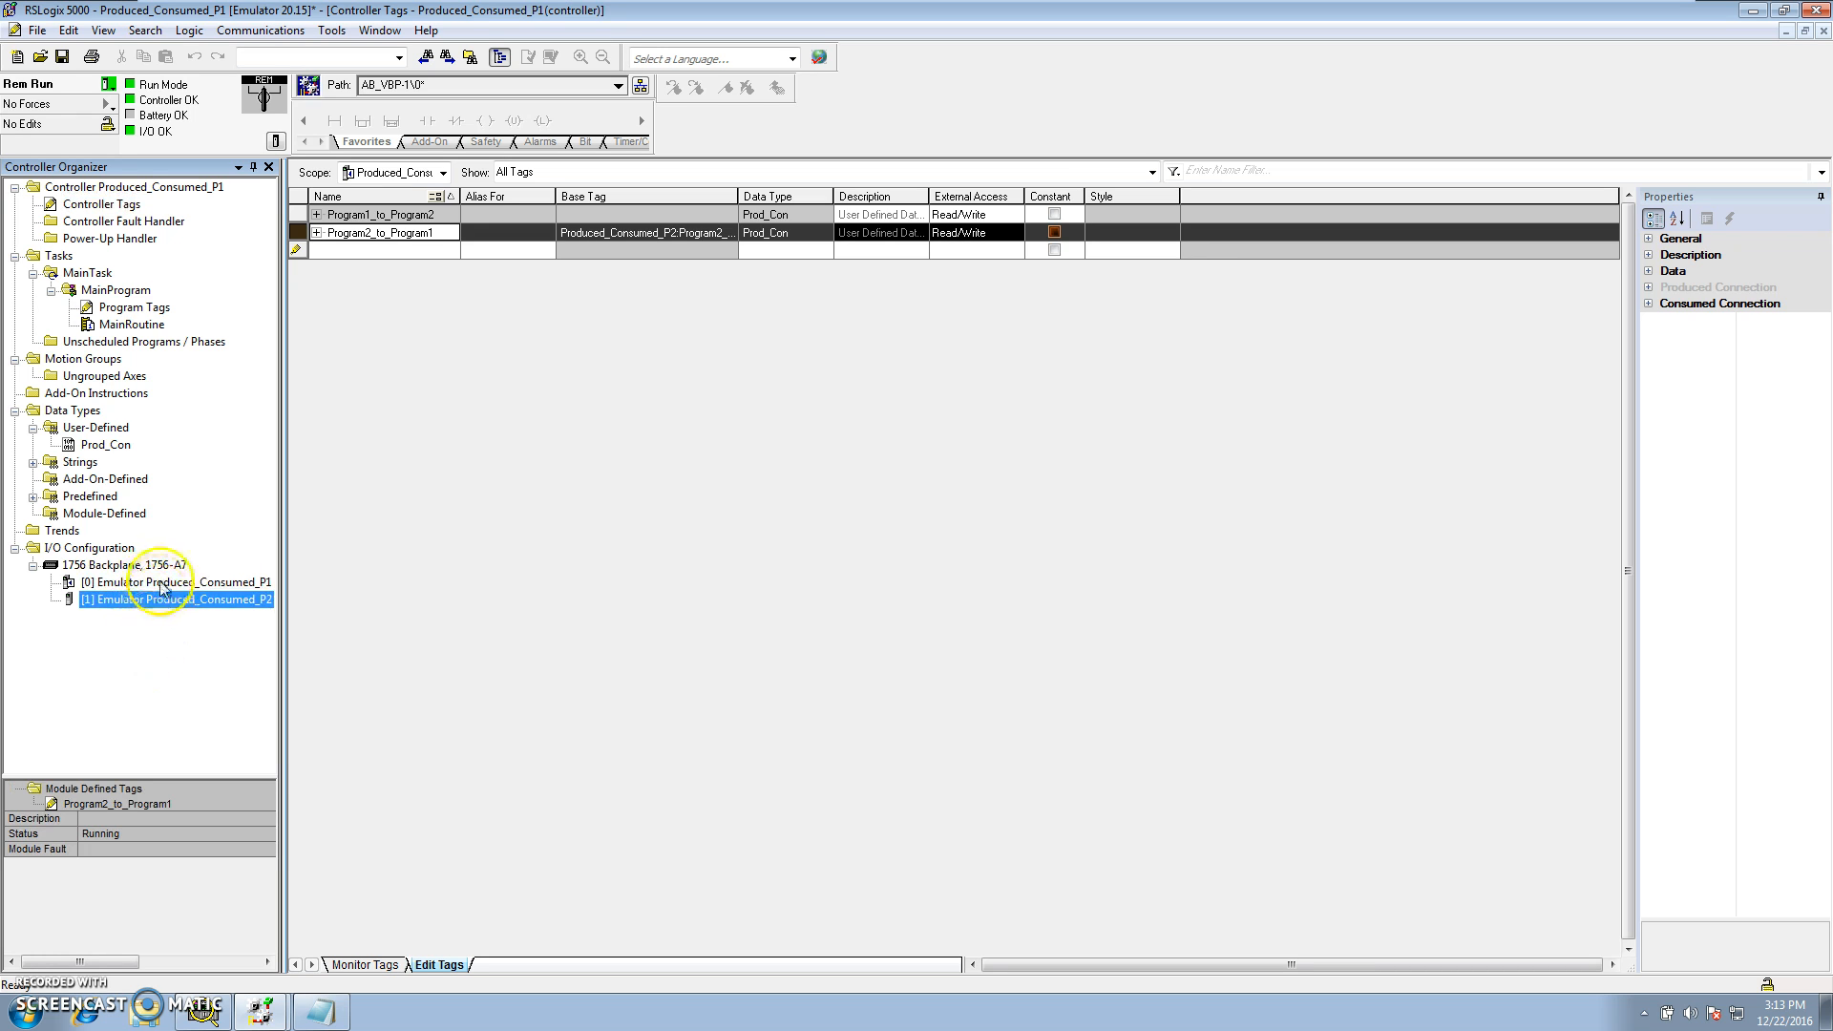
pyautogui.click(163, 586)
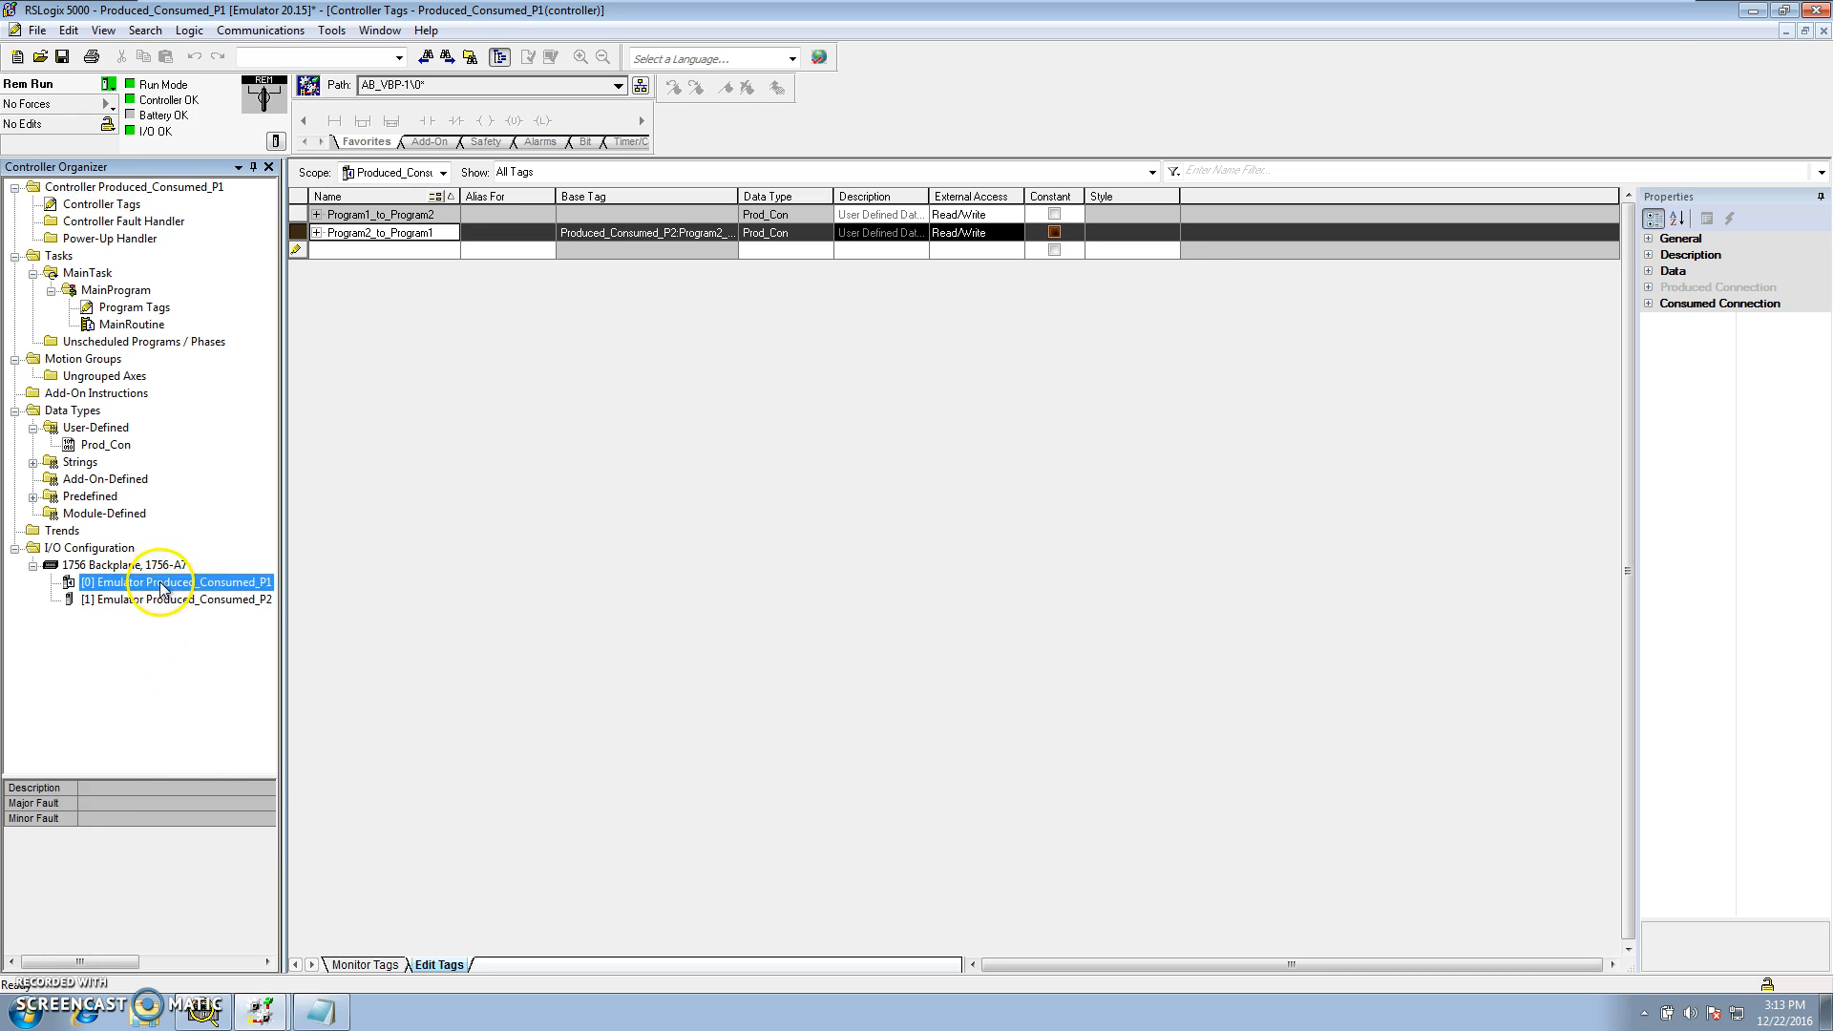
pyautogui.click(260, 1011)
pyautogui.click(277, 969)
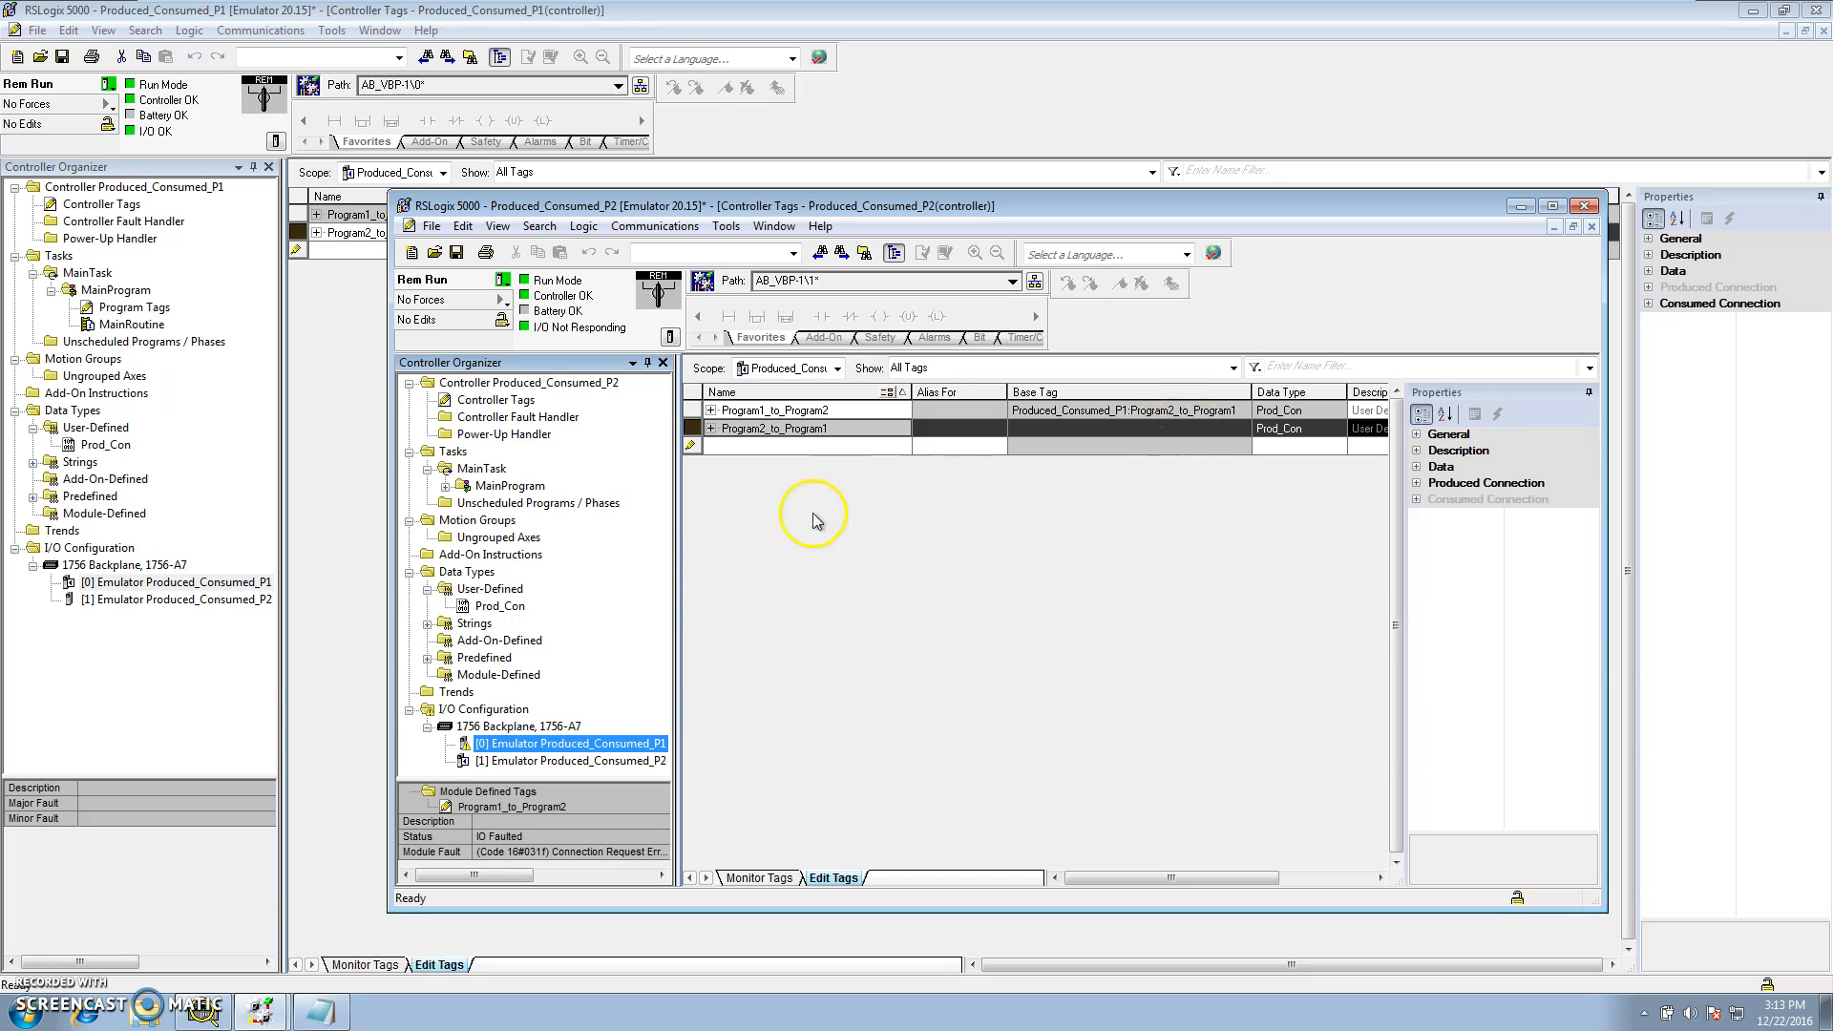
pyautogui.moveTo(677, 575); pyautogui.dragTo(769, 649)
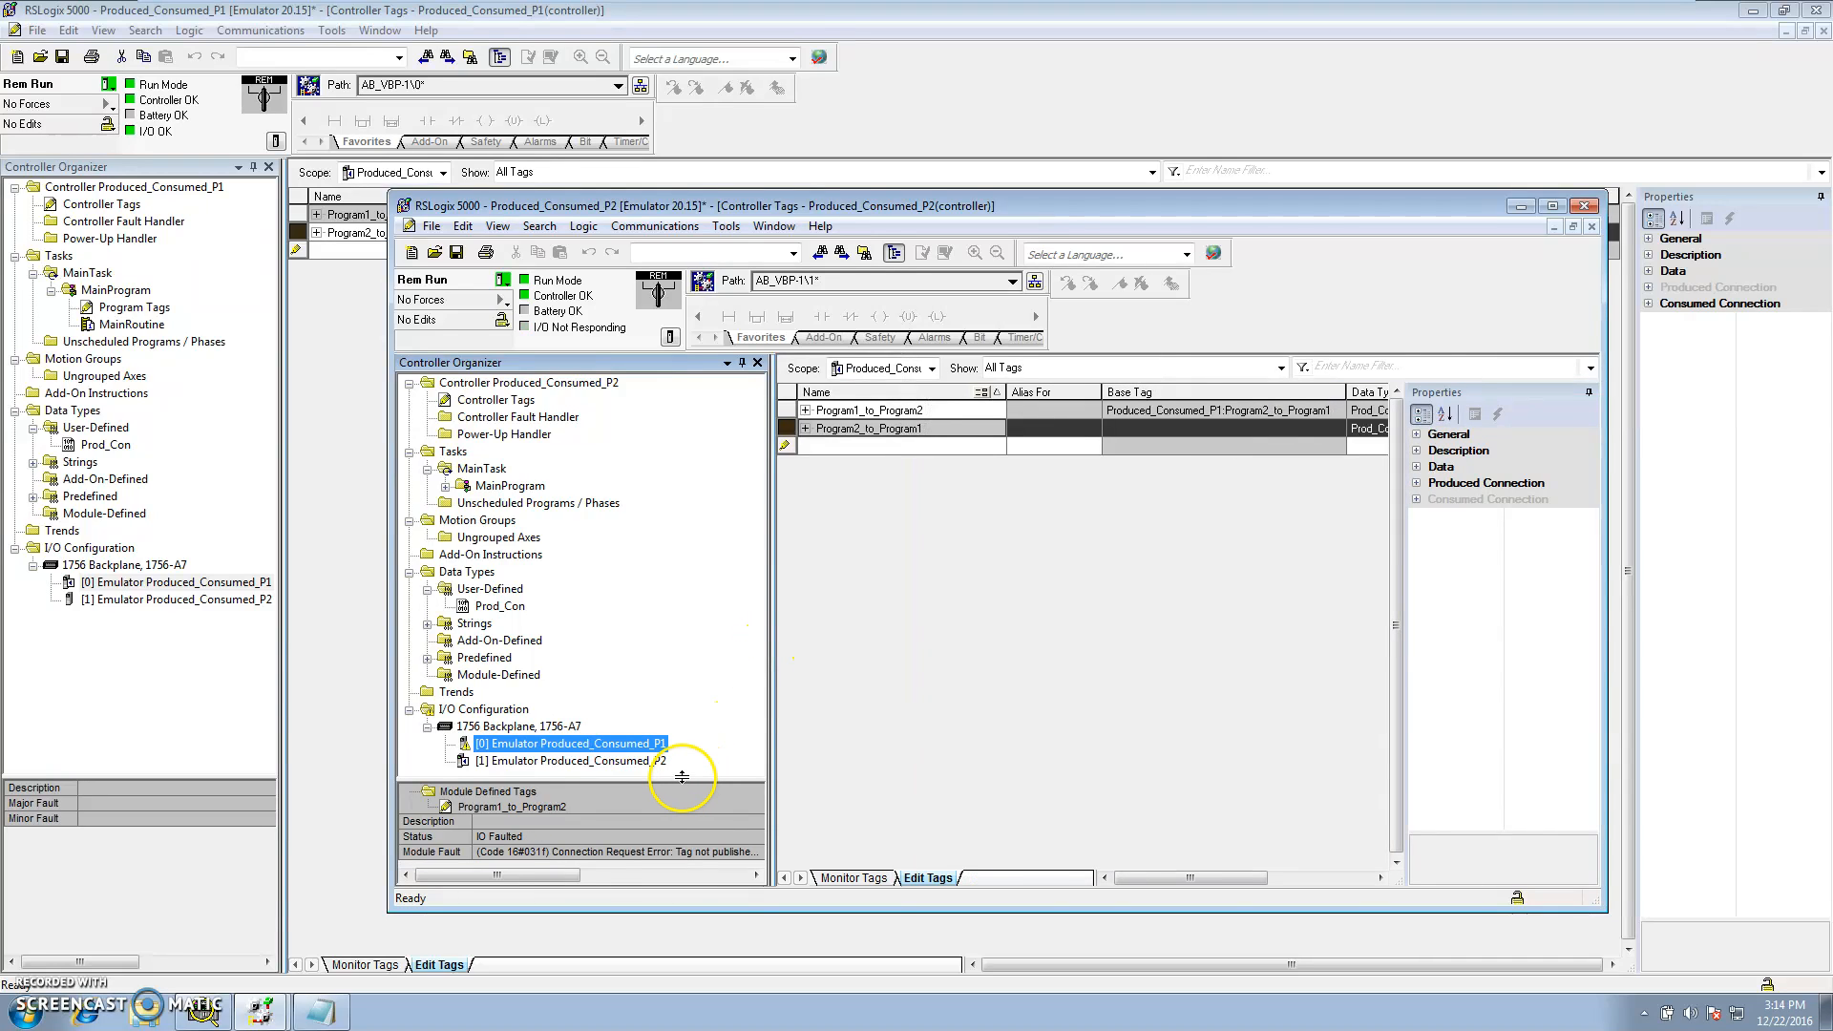
pyautogui.moveTo(769, 754); pyautogui.dragTo(1007, 785)
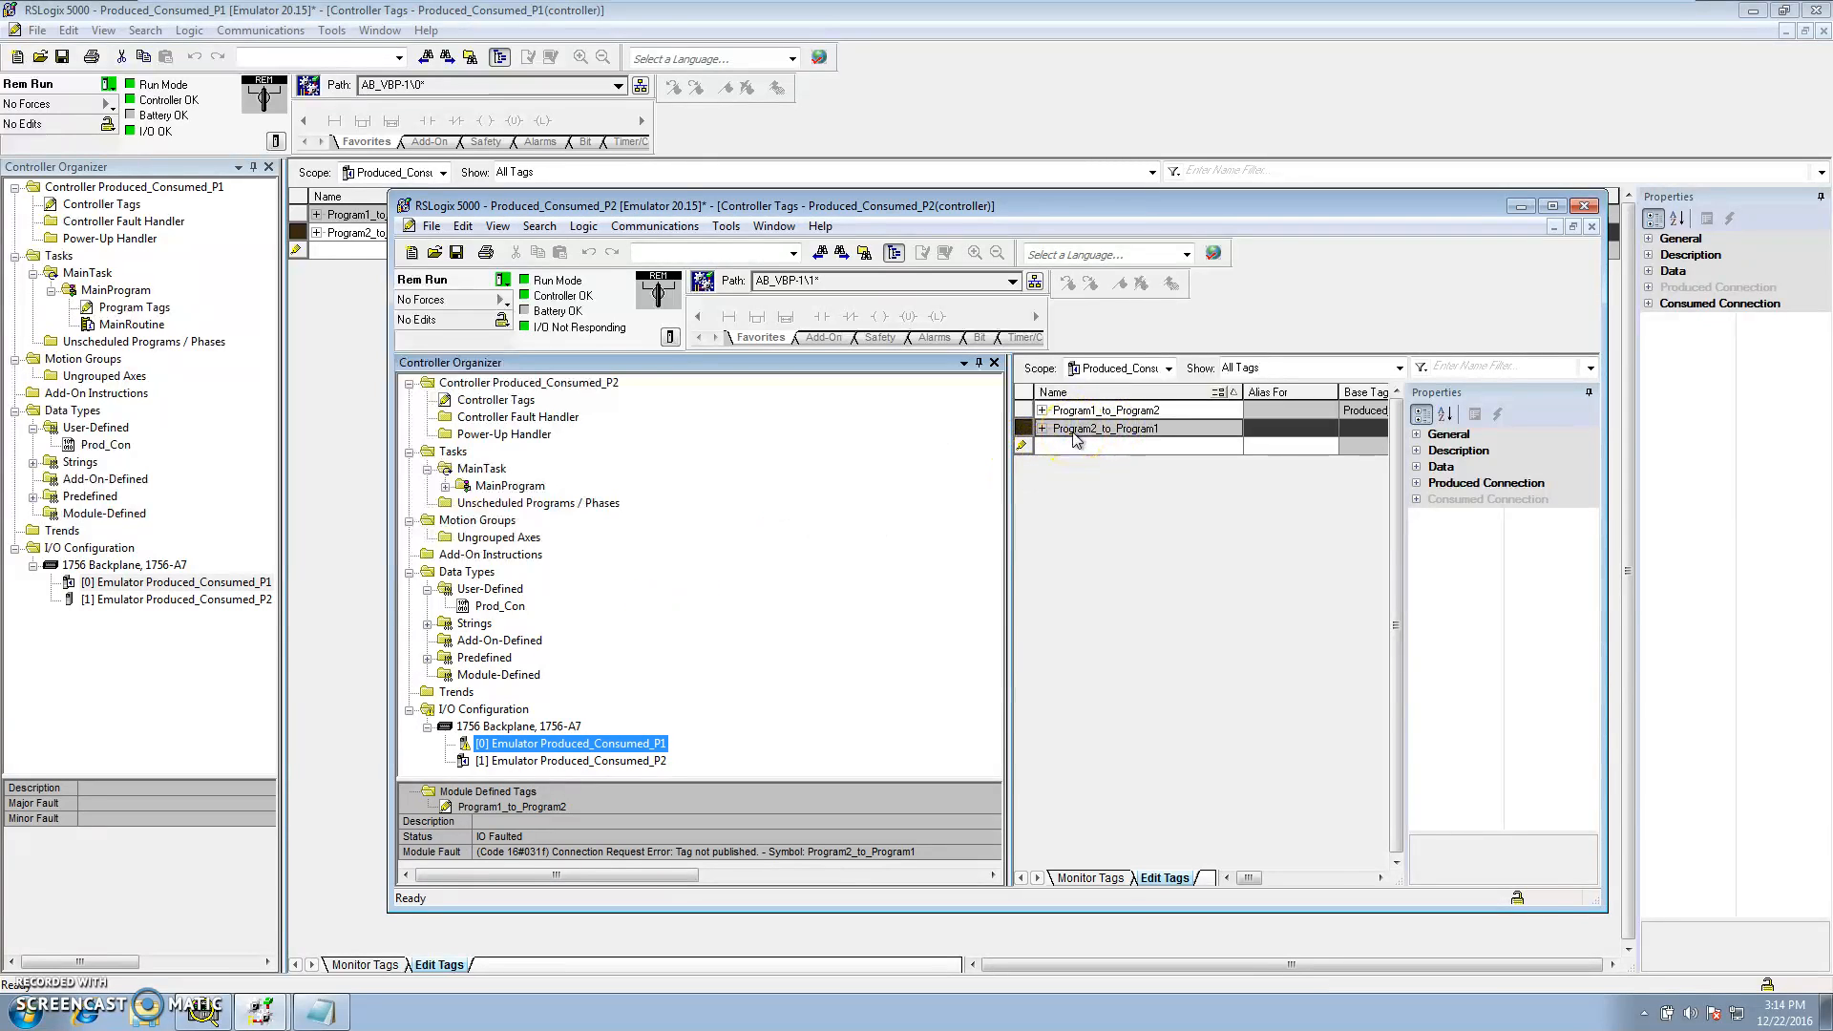
pyautogui.click(363, 382)
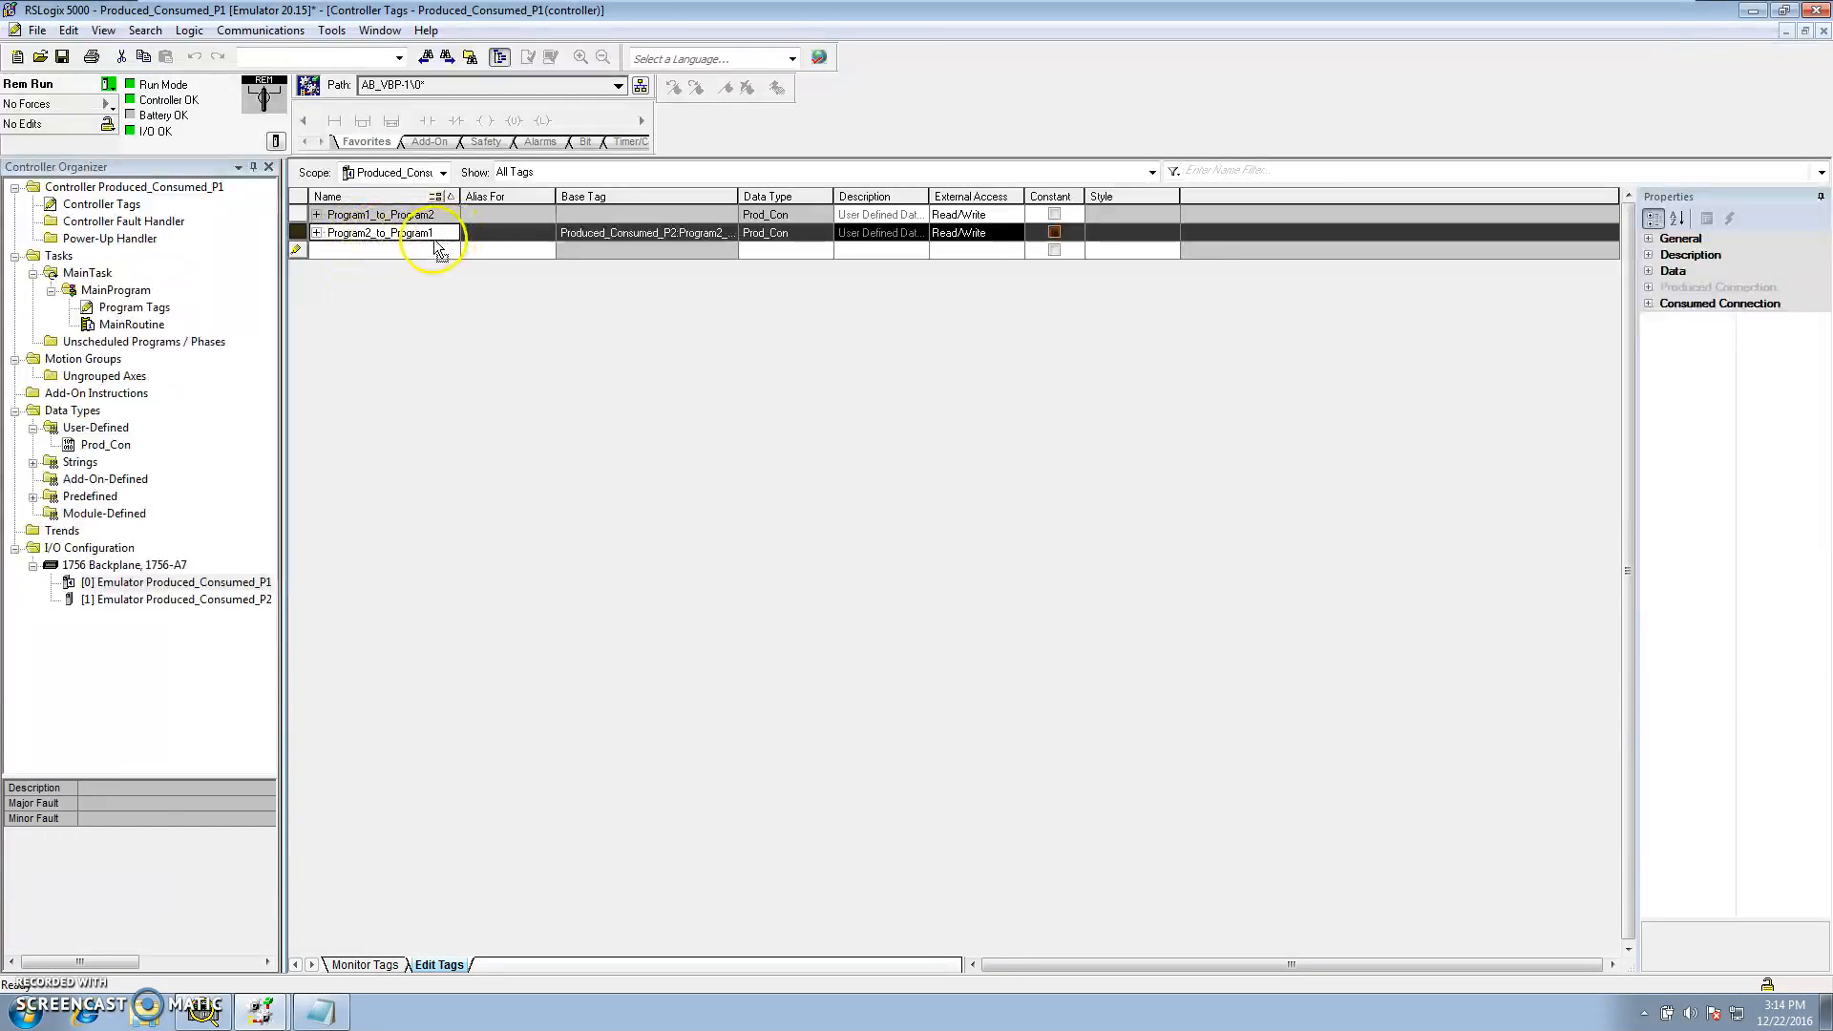
# Review the tag properties of Program2_to_Program1 and Program1_to_Program2 in P1, then return to the P2 project window
pyautogui.rightClick(302, 239)
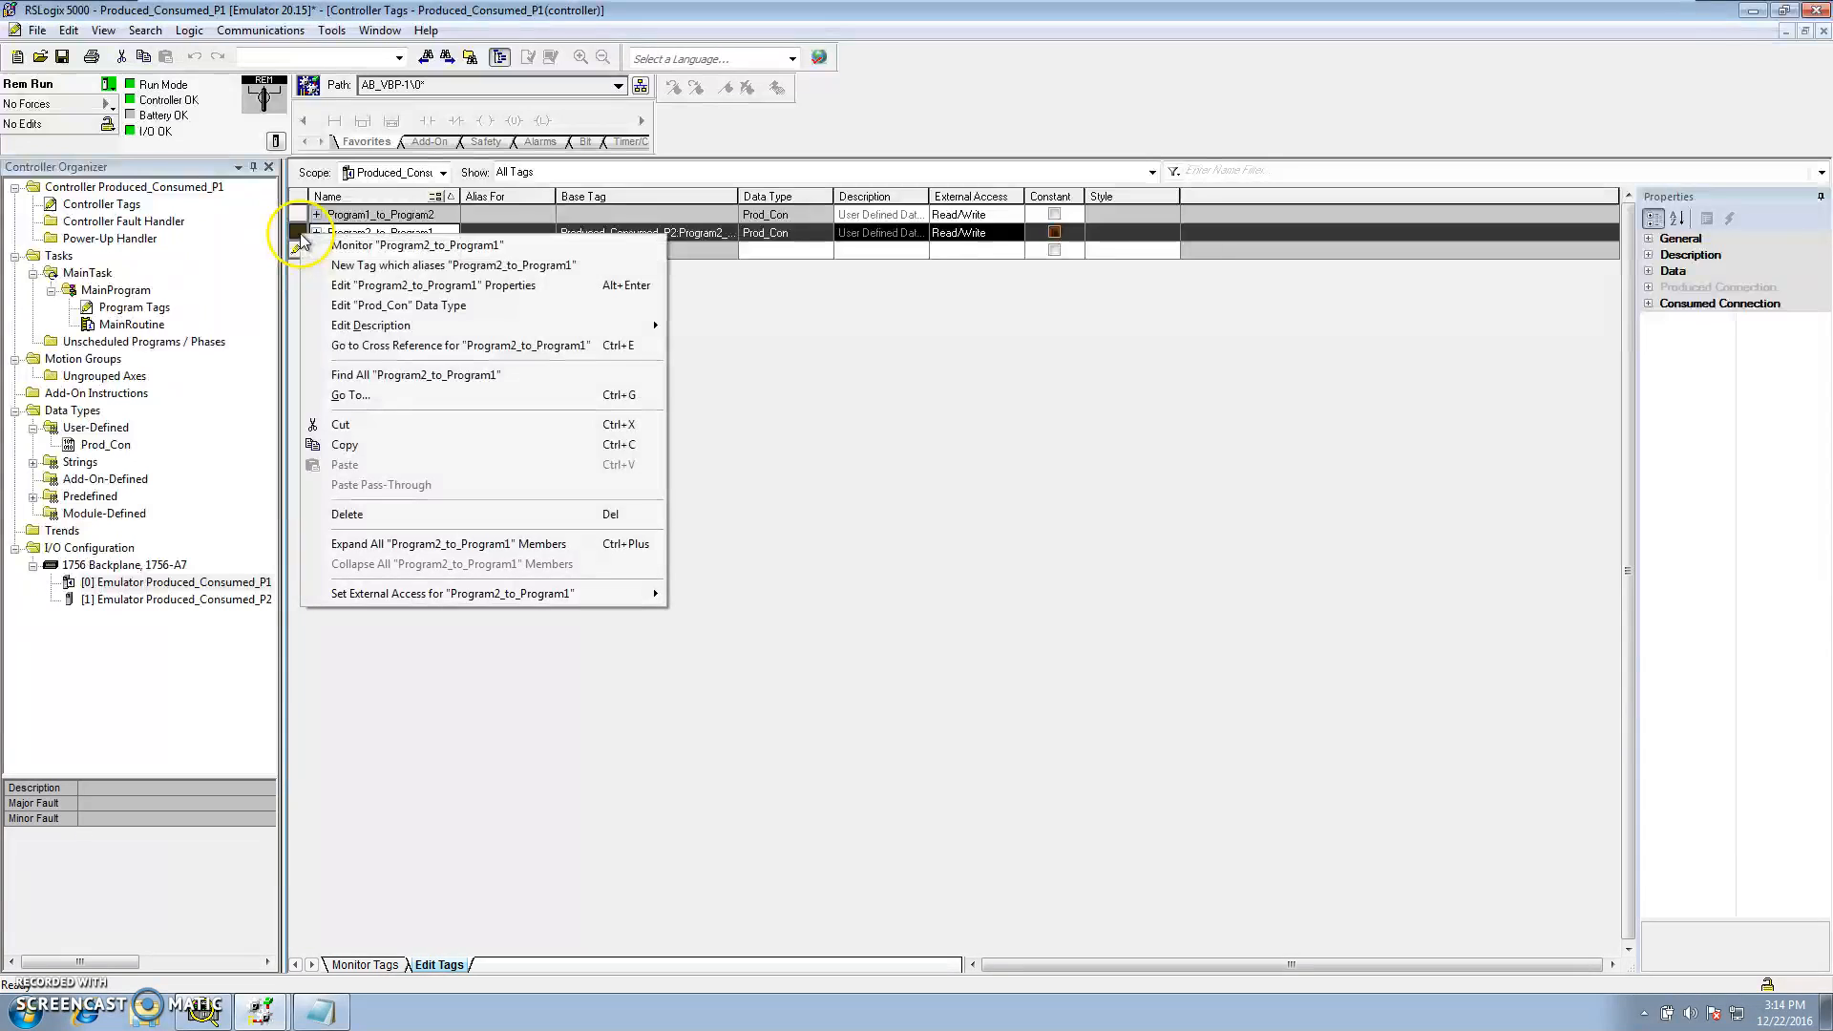
pyautogui.click(340, 285)
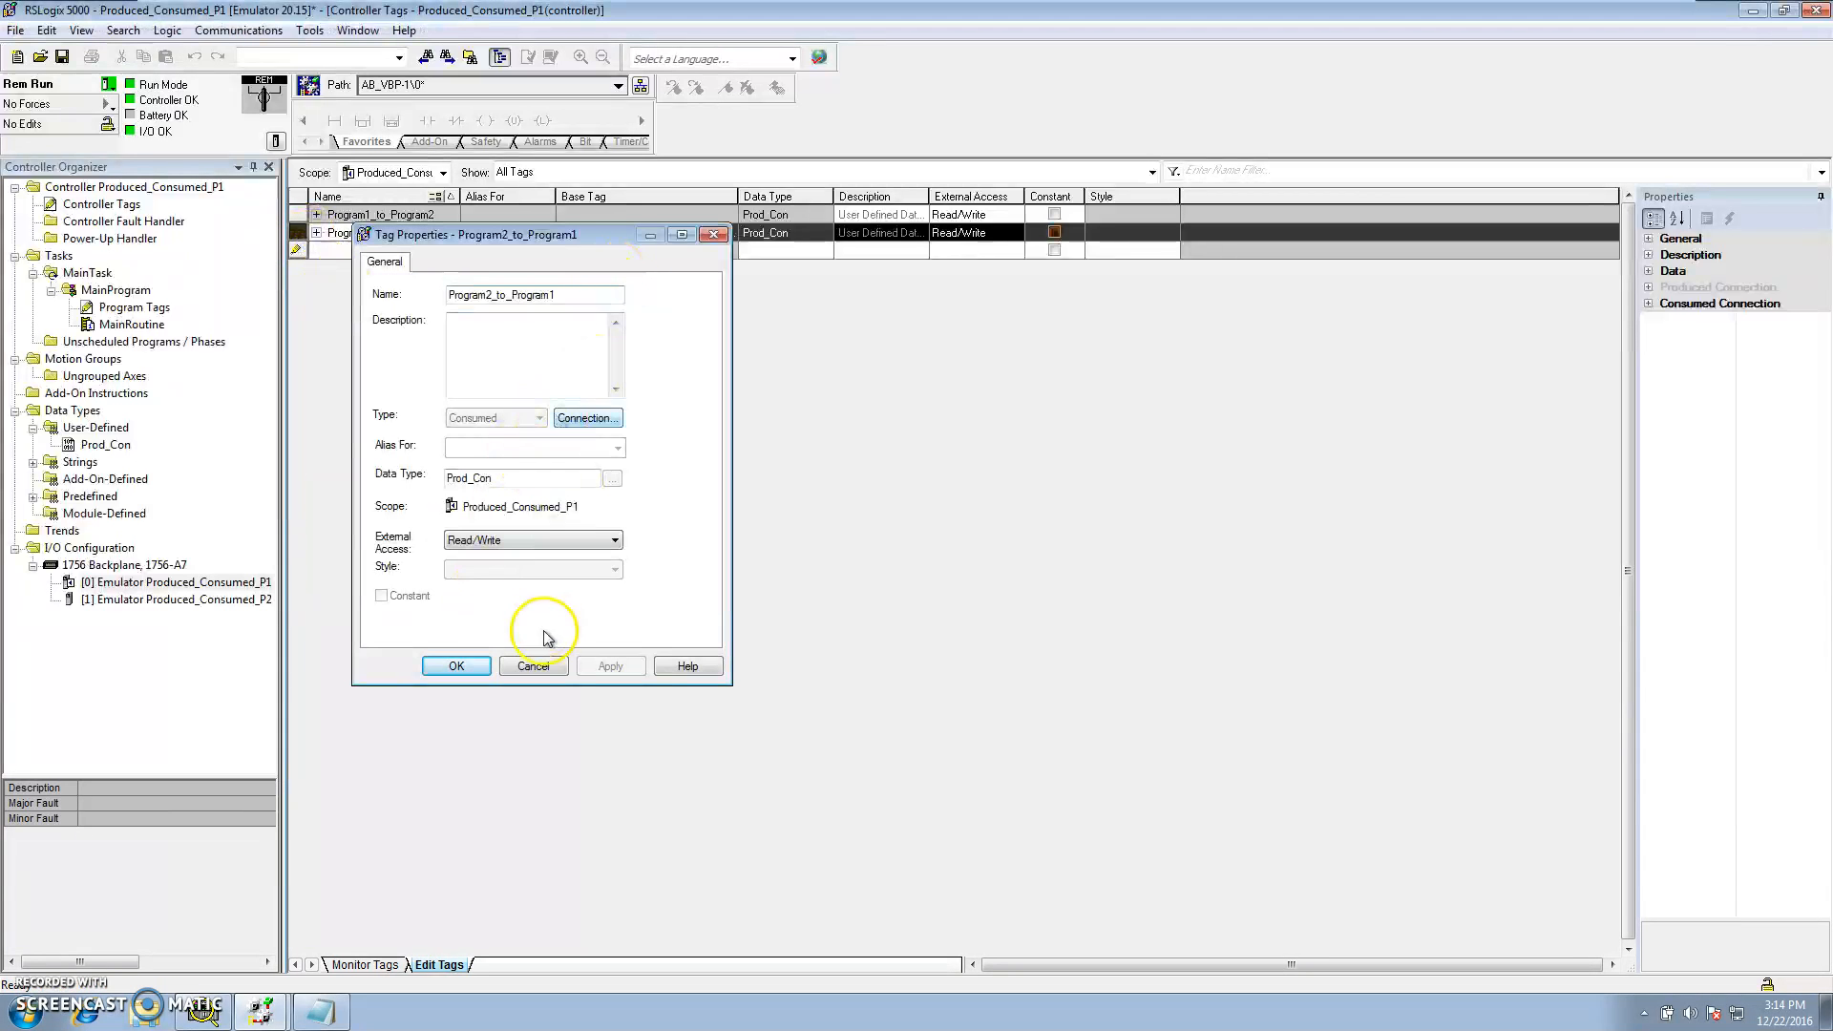
pyautogui.click(533, 666)
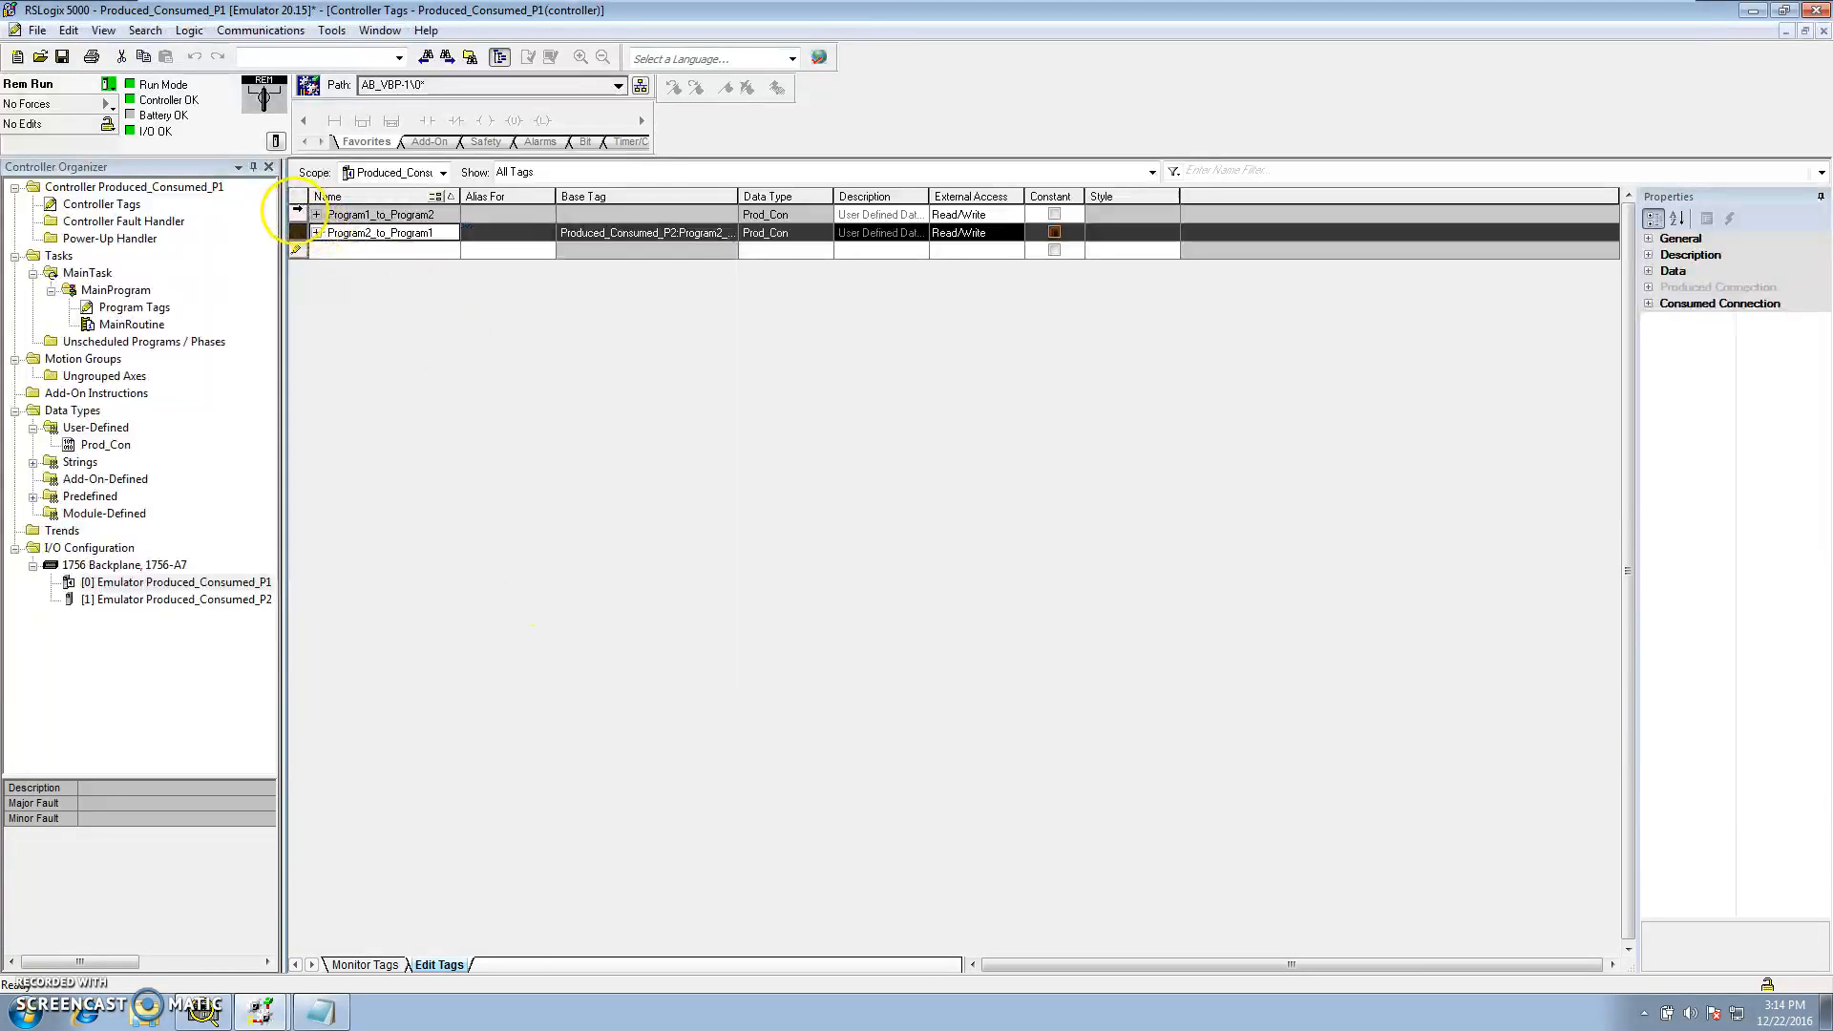
pyautogui.click(296, 215)
pyautogui.rightClick(296, 215)
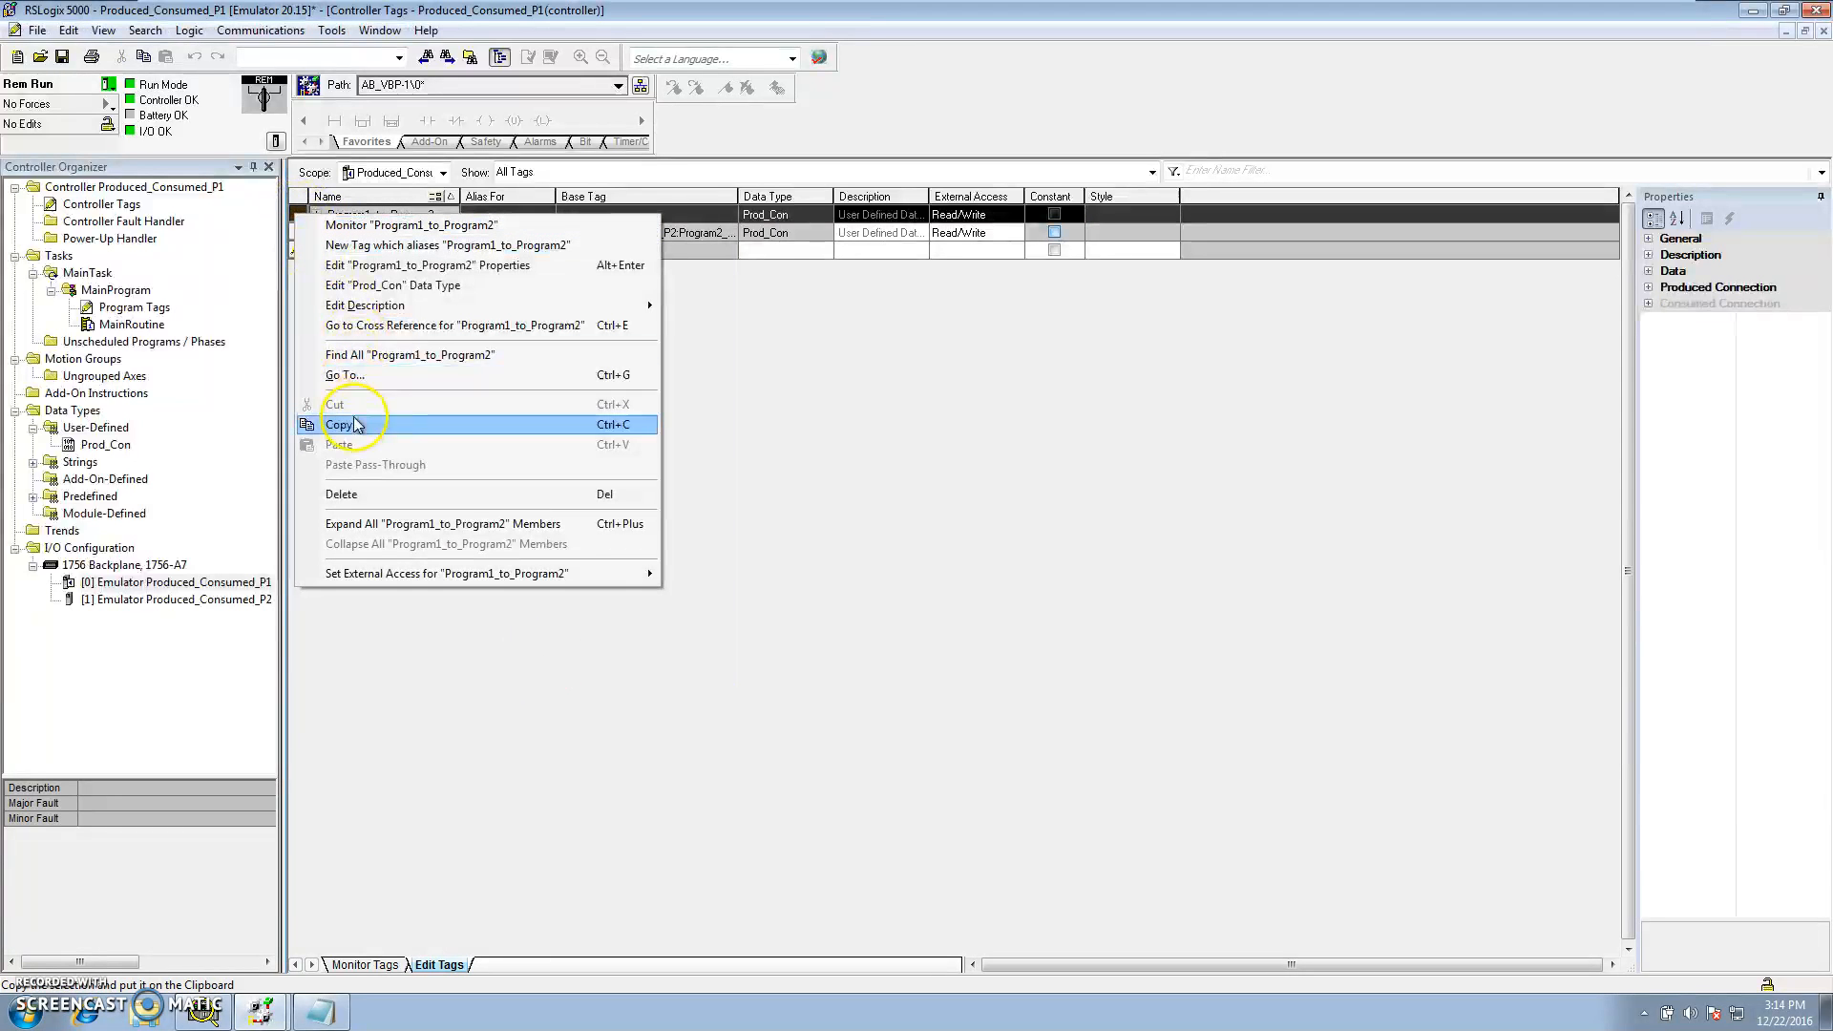
pyautogui.click(374, 265)
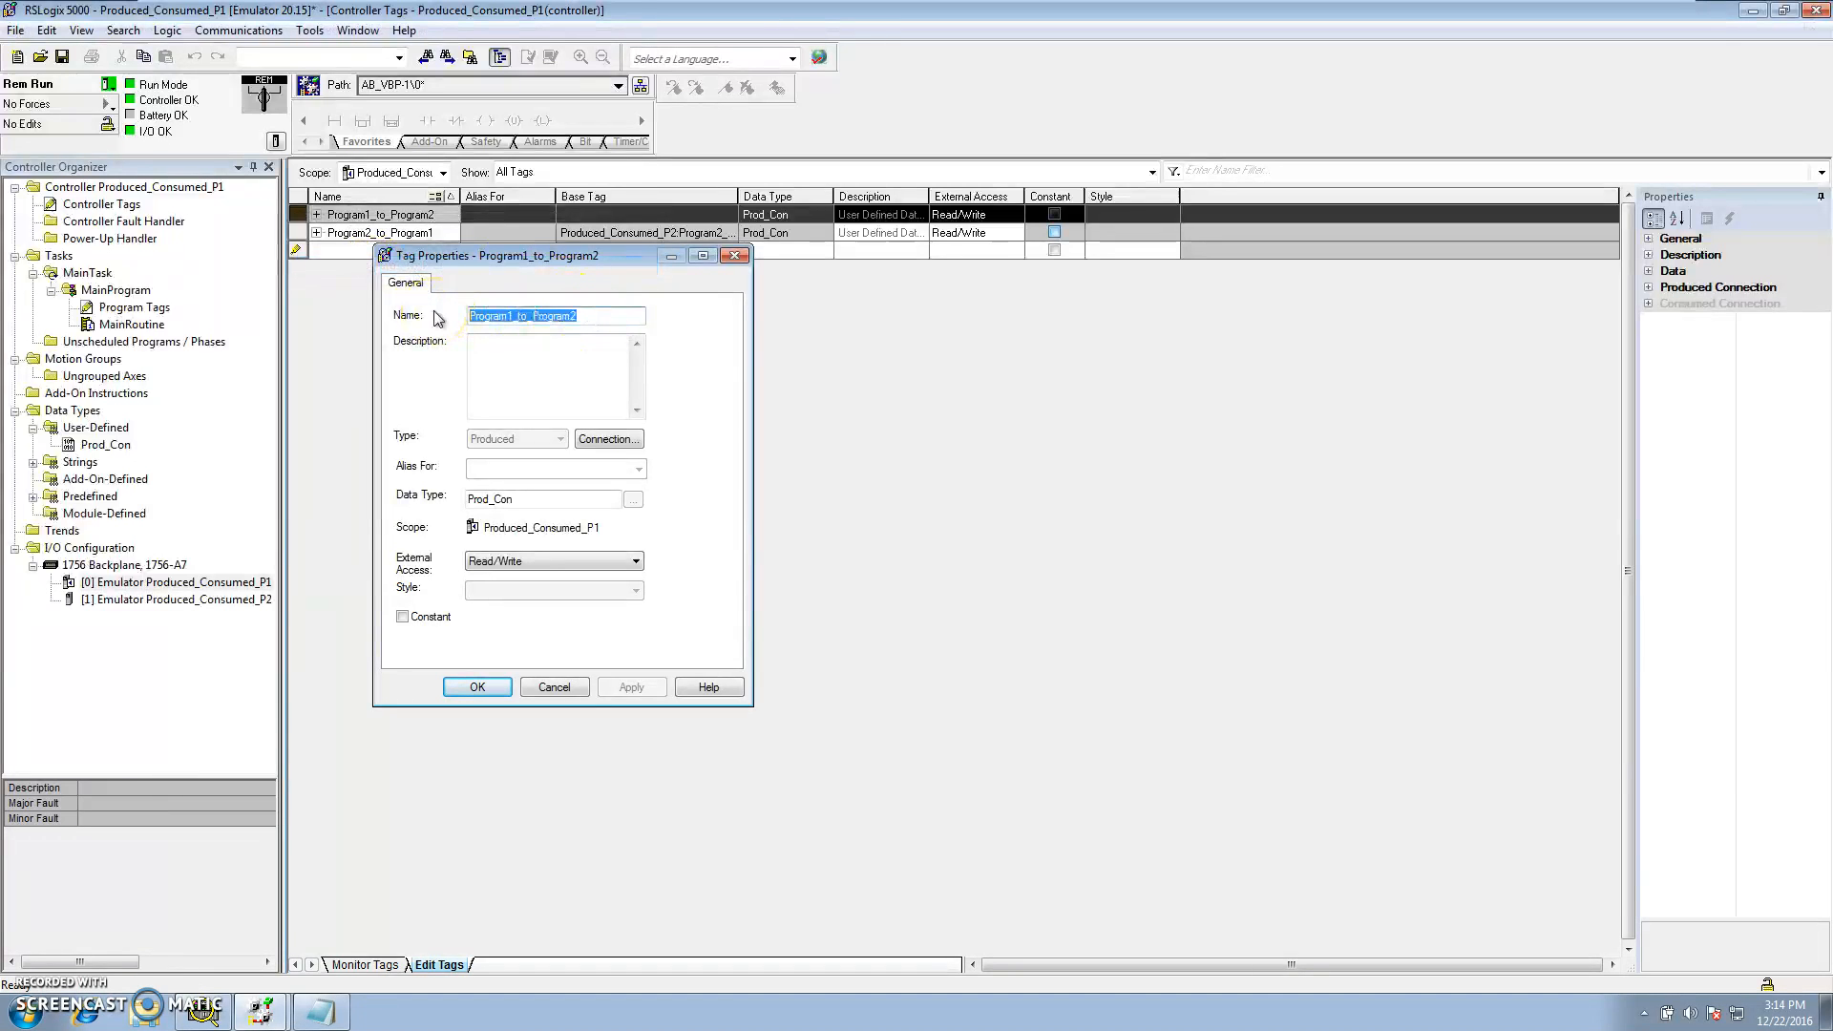
pyautogui.click(565, 690)
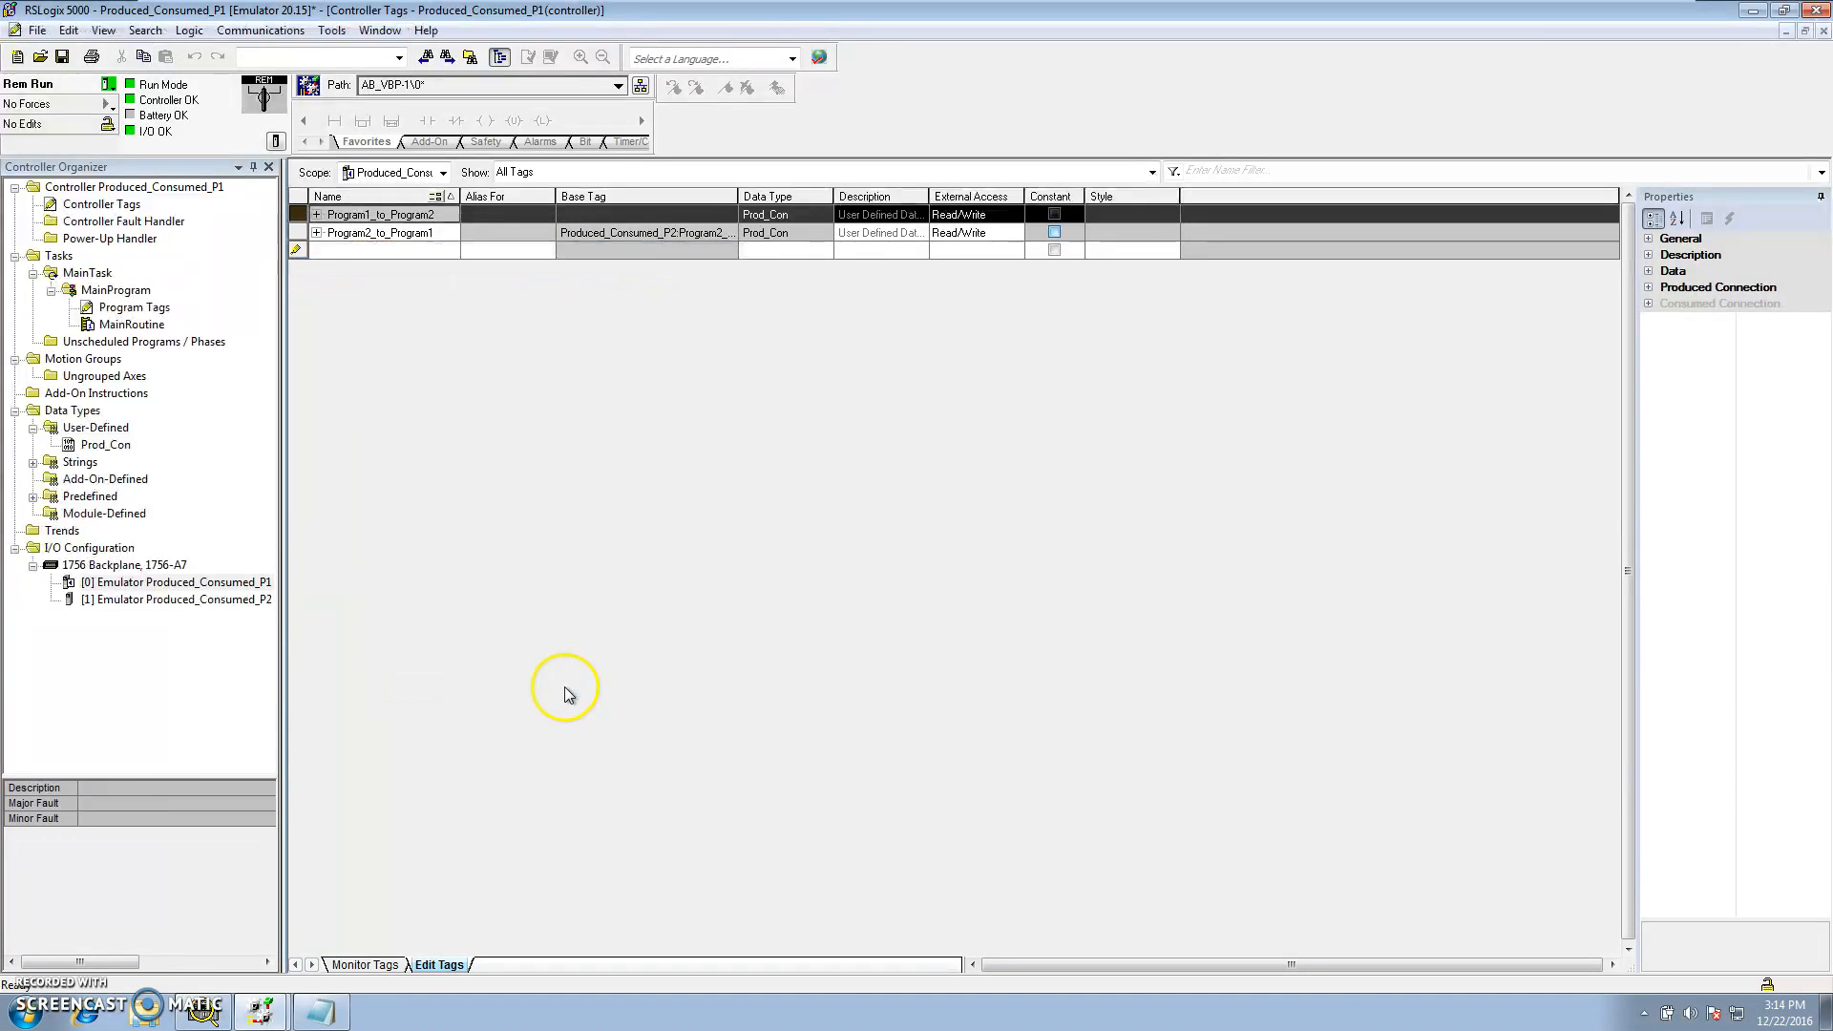
pyautogui.click(261, 1010)
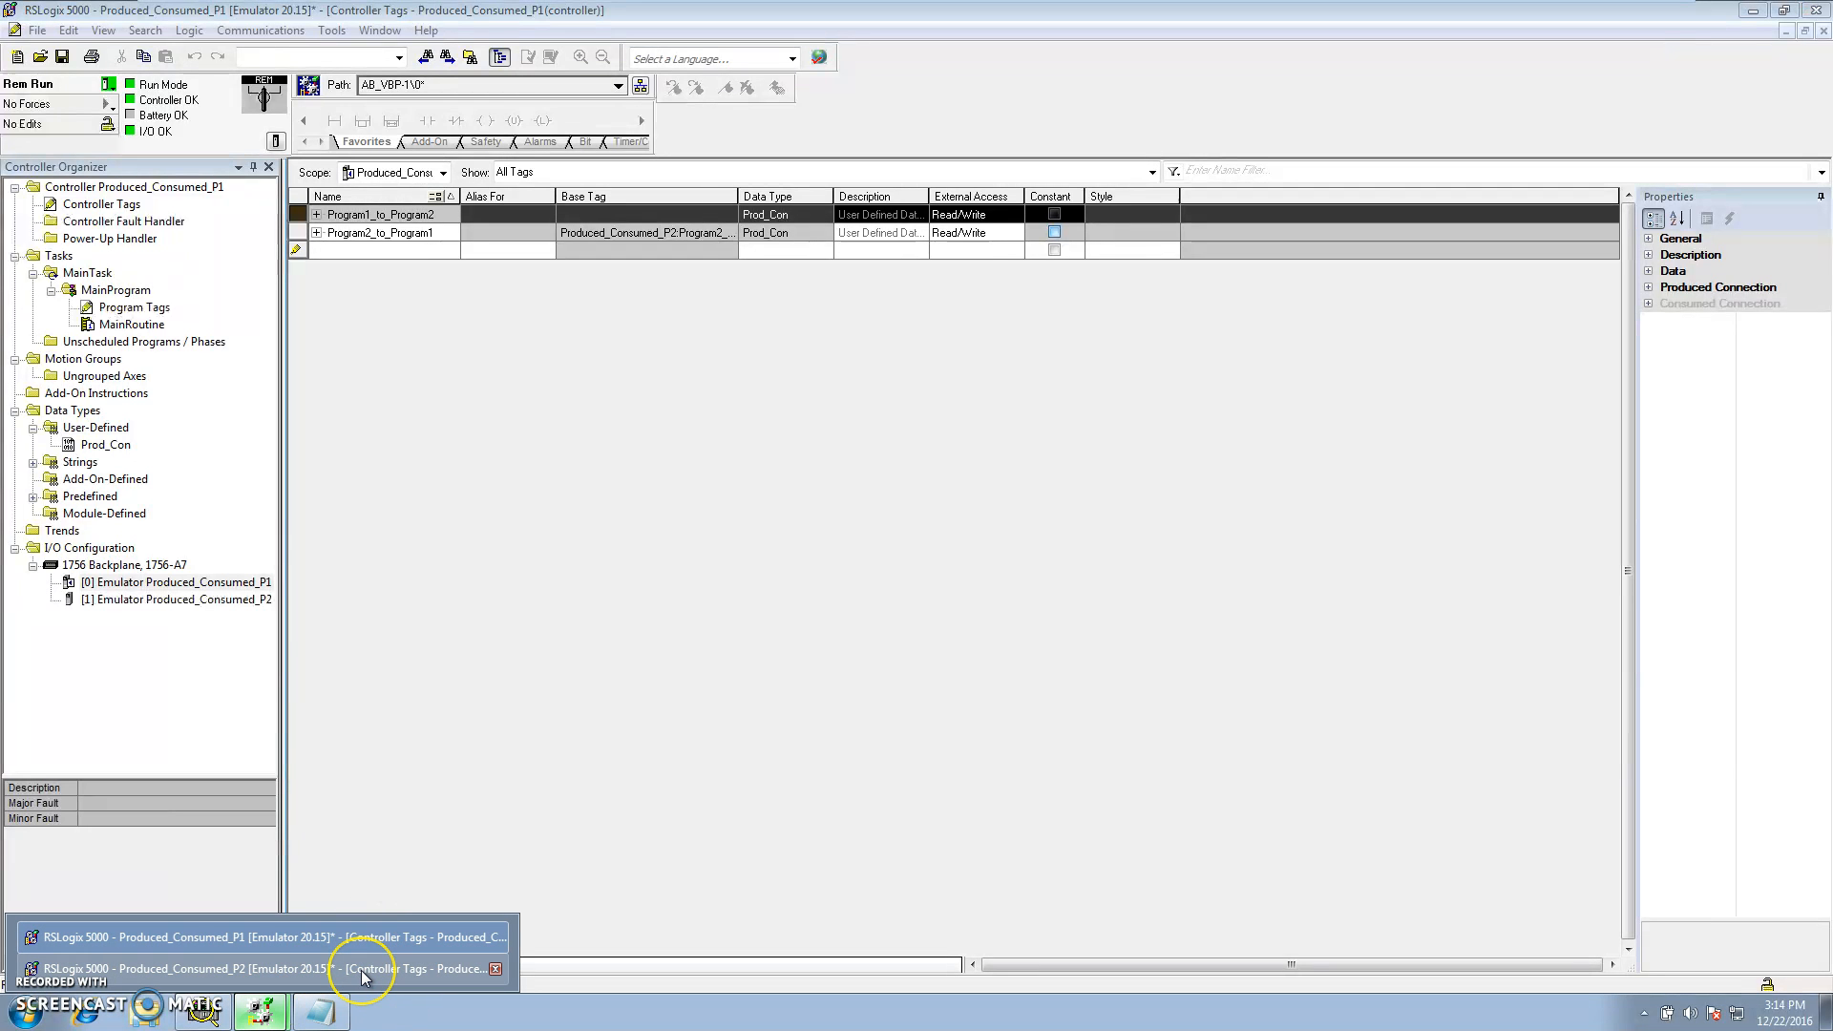
pyautogui.click(361, 970)
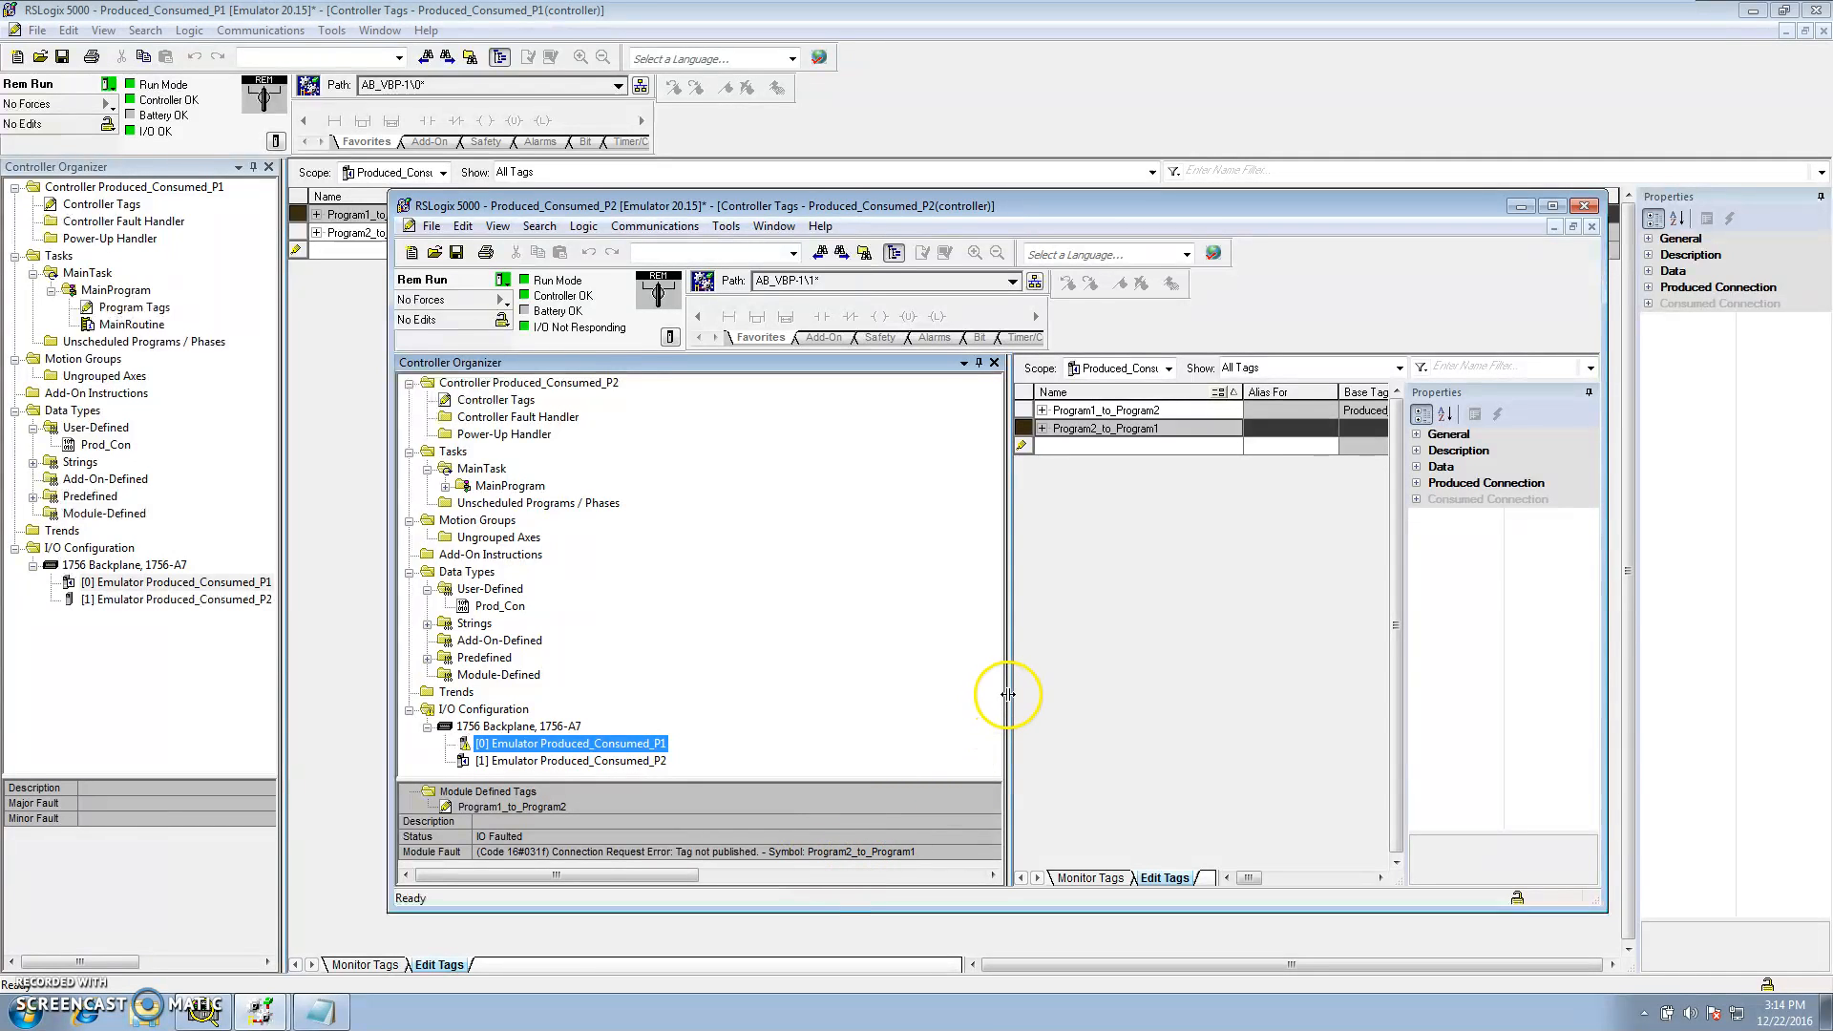
# Inspect the consumed tag connection settings of Program1_to_Program2 in the P2 project
pyautogui.moveTo(1008, 695); pyautogui.dragTo(802, 667)
pyautogui.click(816, 430)
pyautogui.click(816, 412)
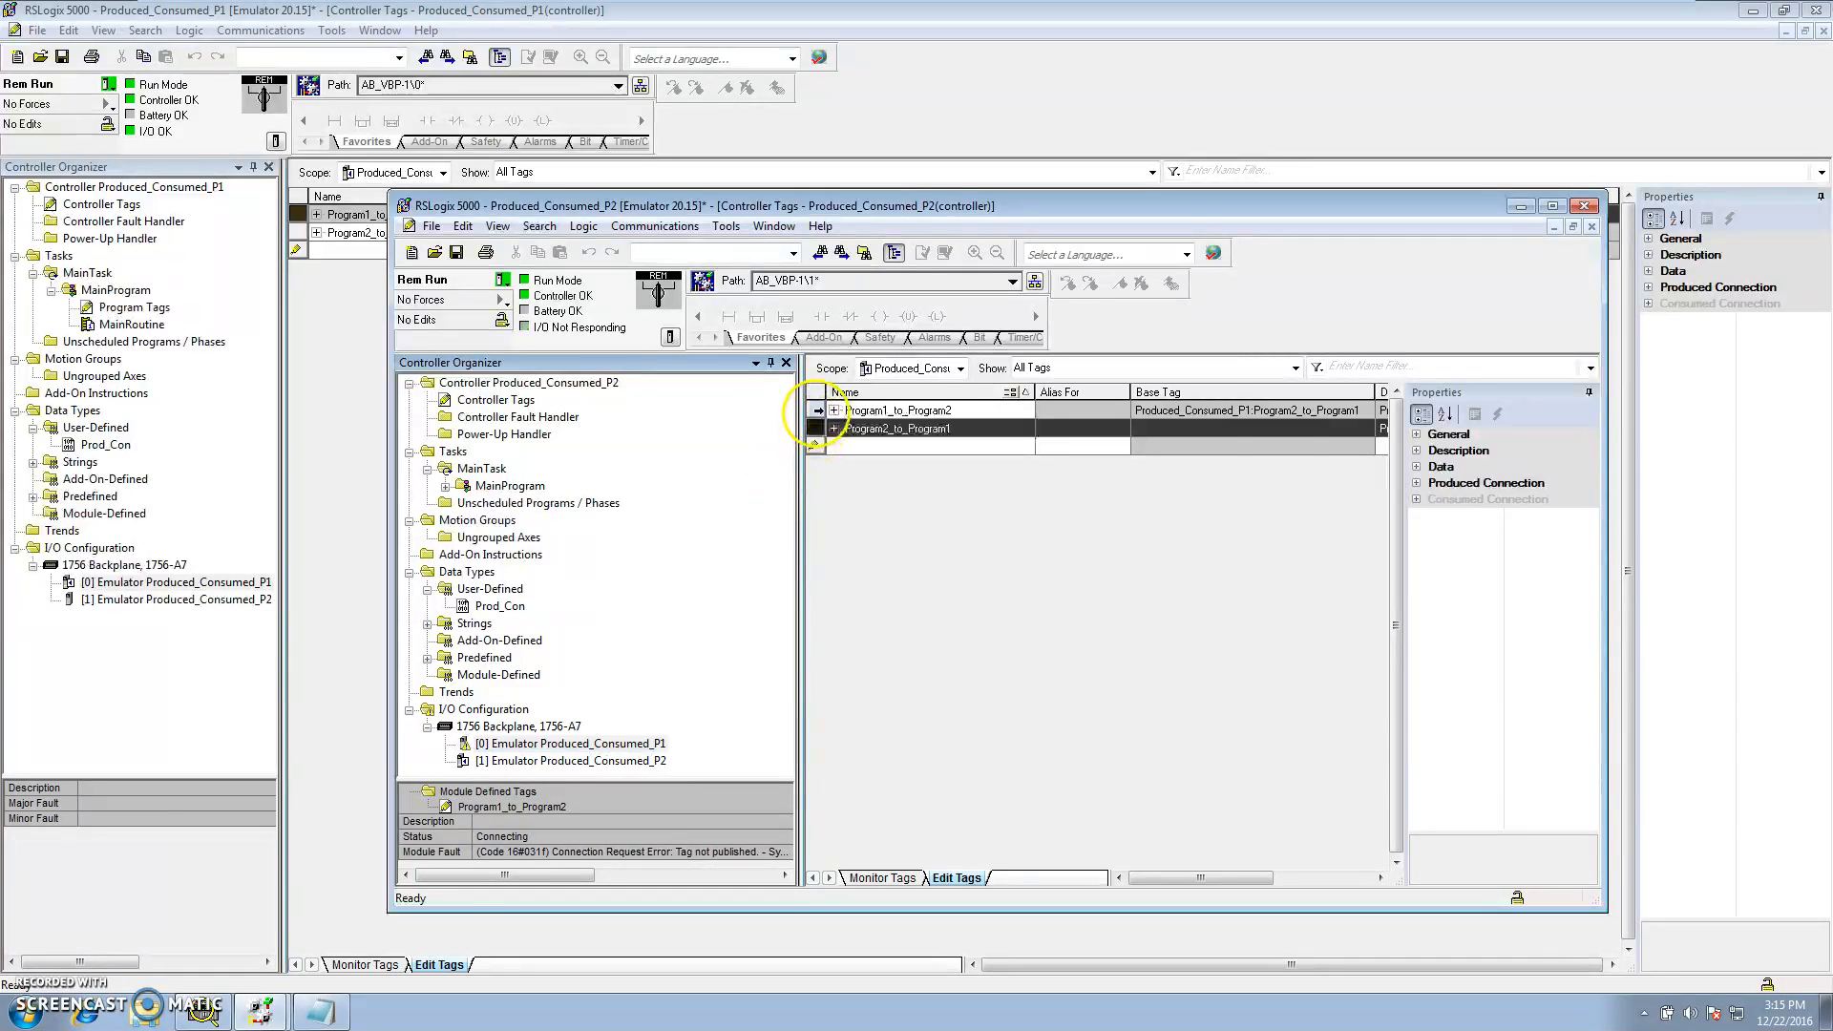
pyautogui.rightClick(818, 418)
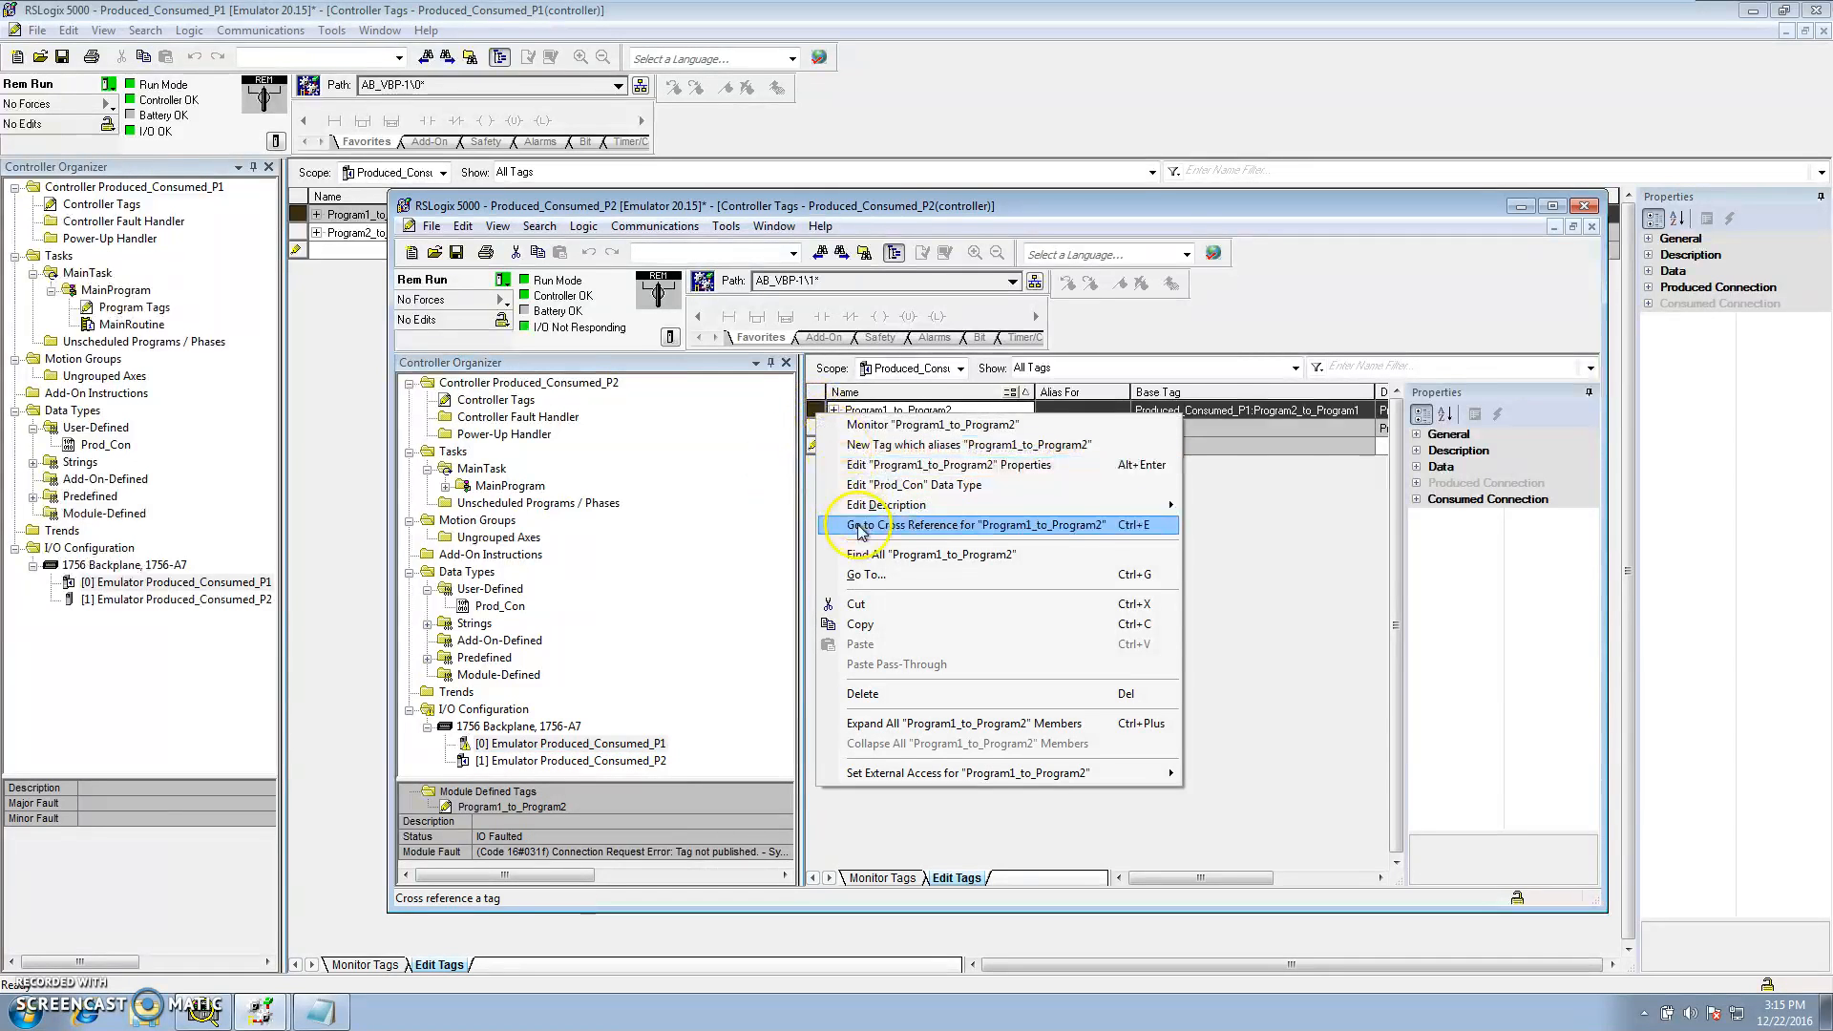
pyautogui.click(862, 468)
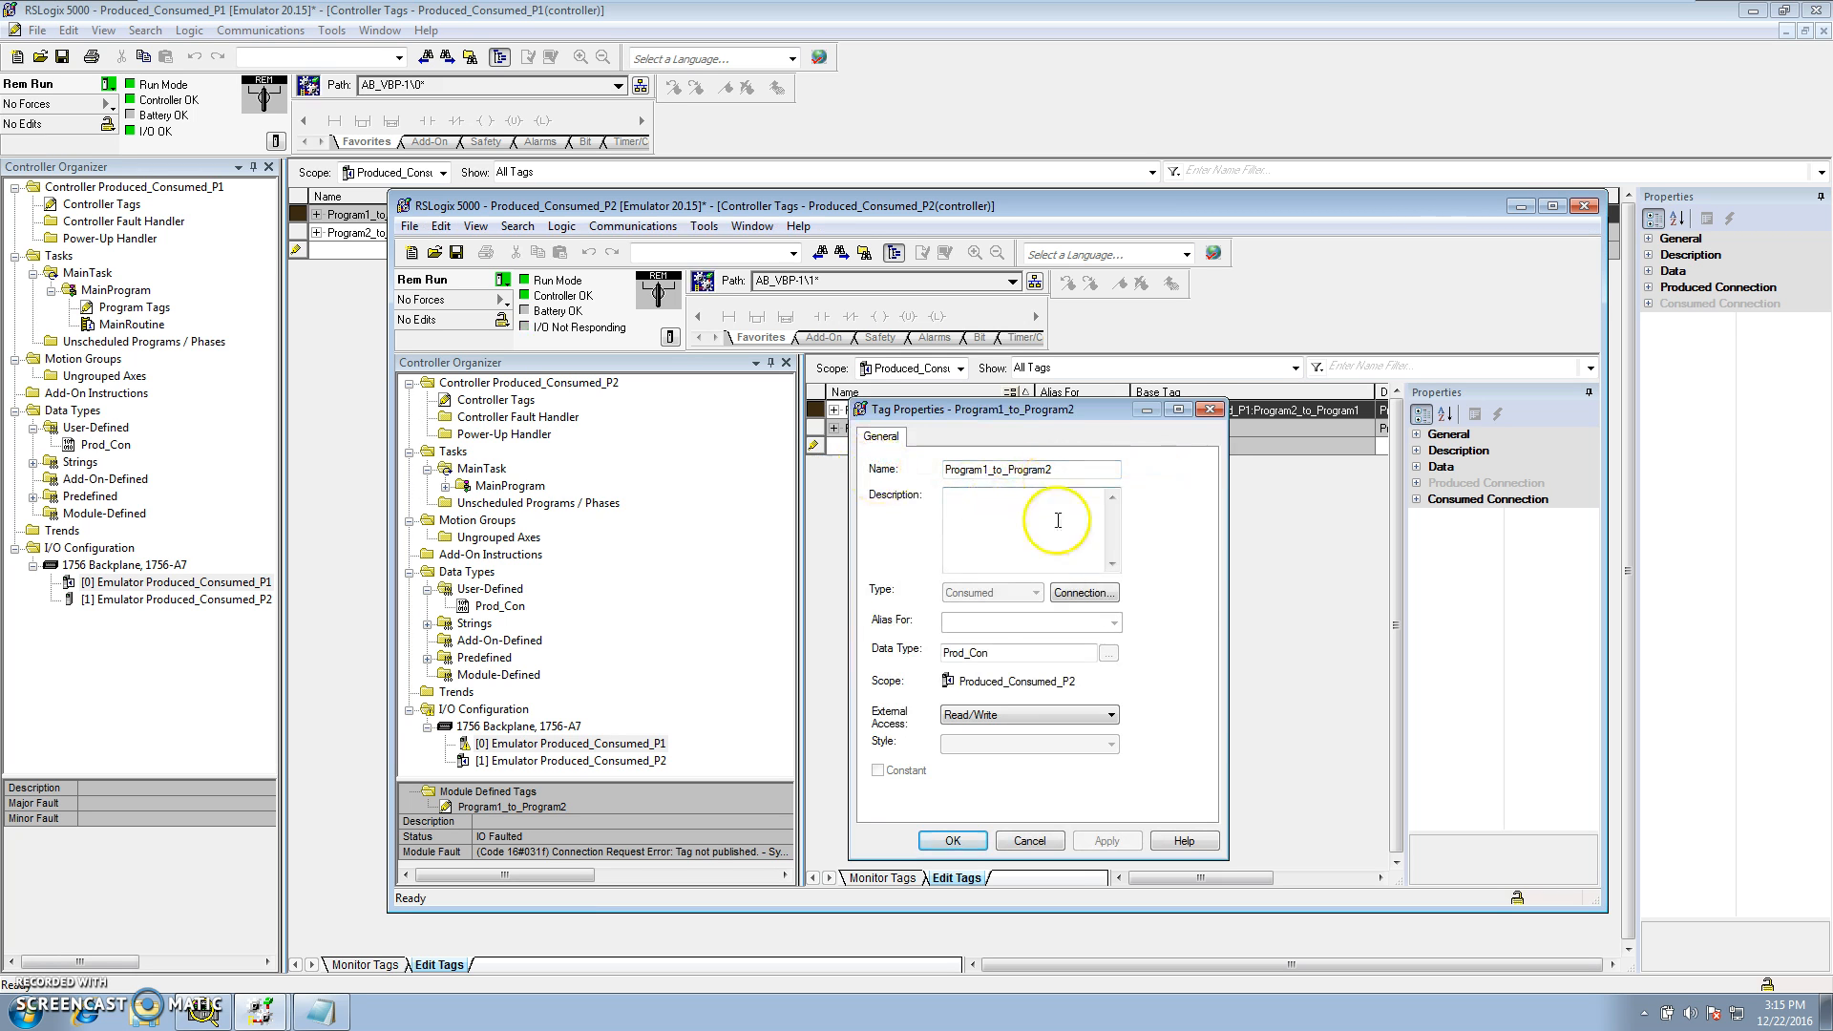
pyautogui.click(1082, 592)
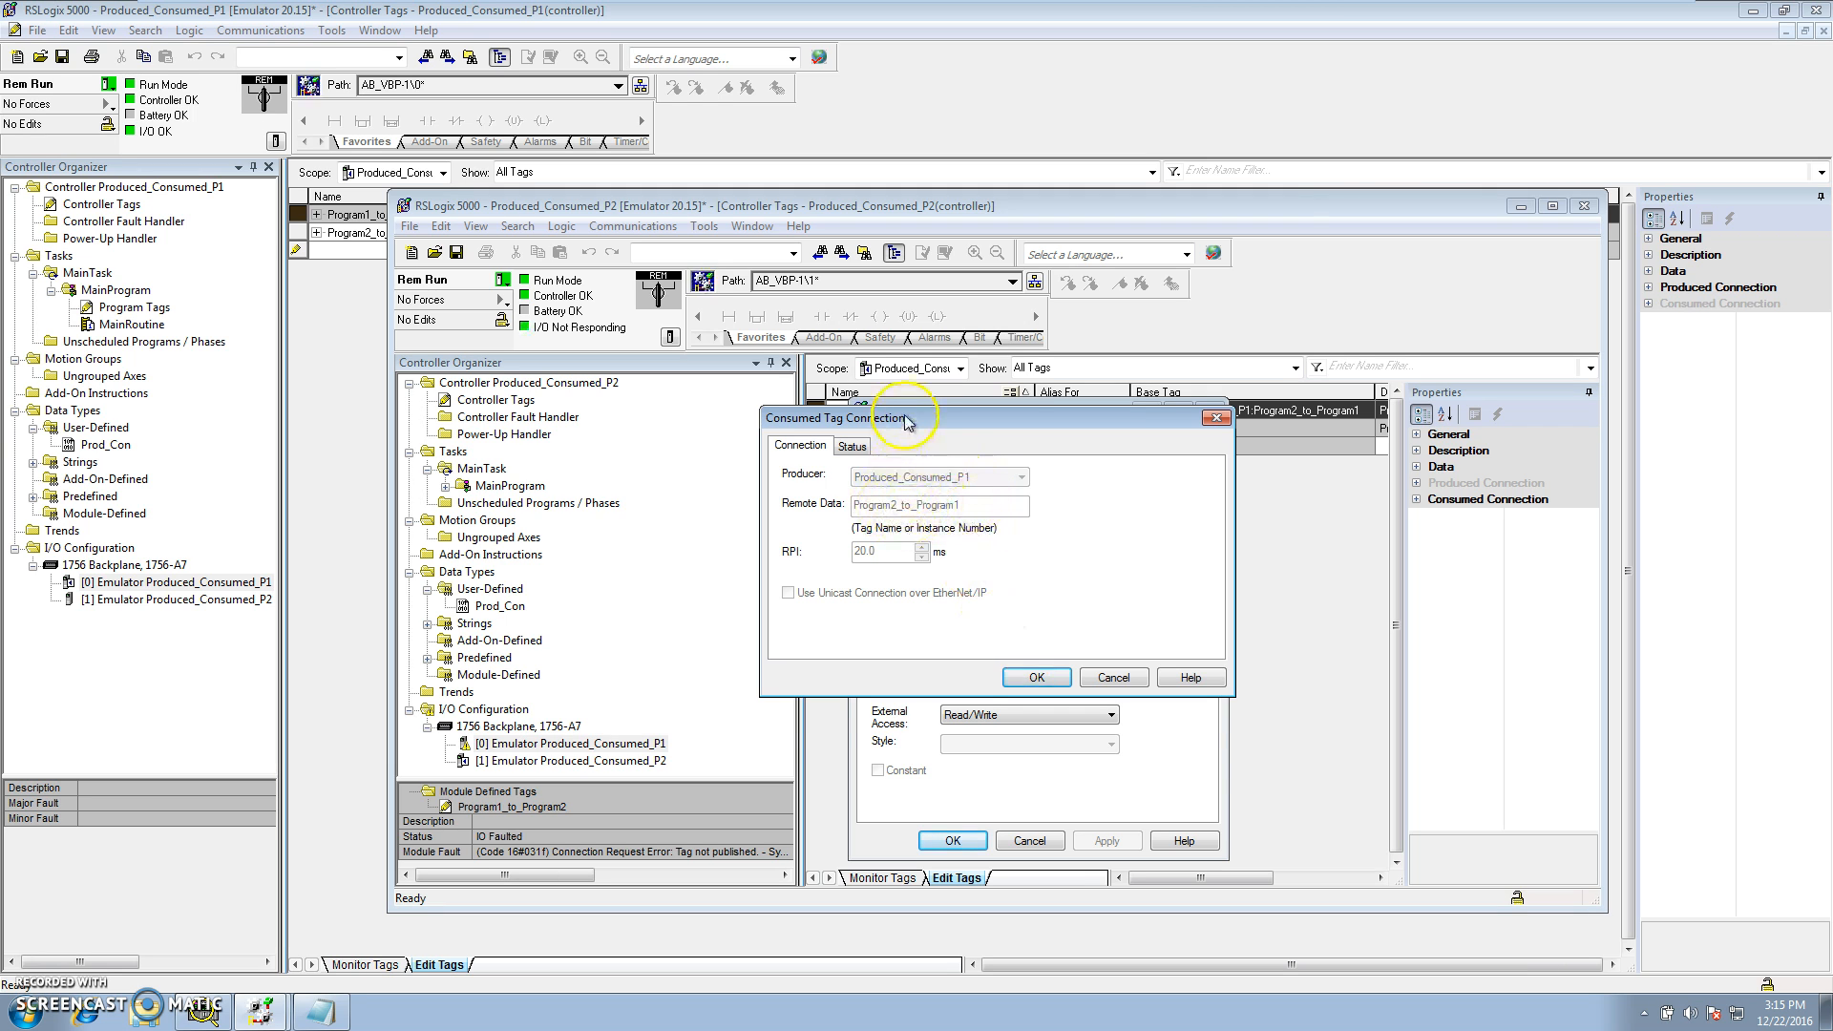
pyautogui.moveTo(906, 423); pyautogui.dragTo(913, 596)
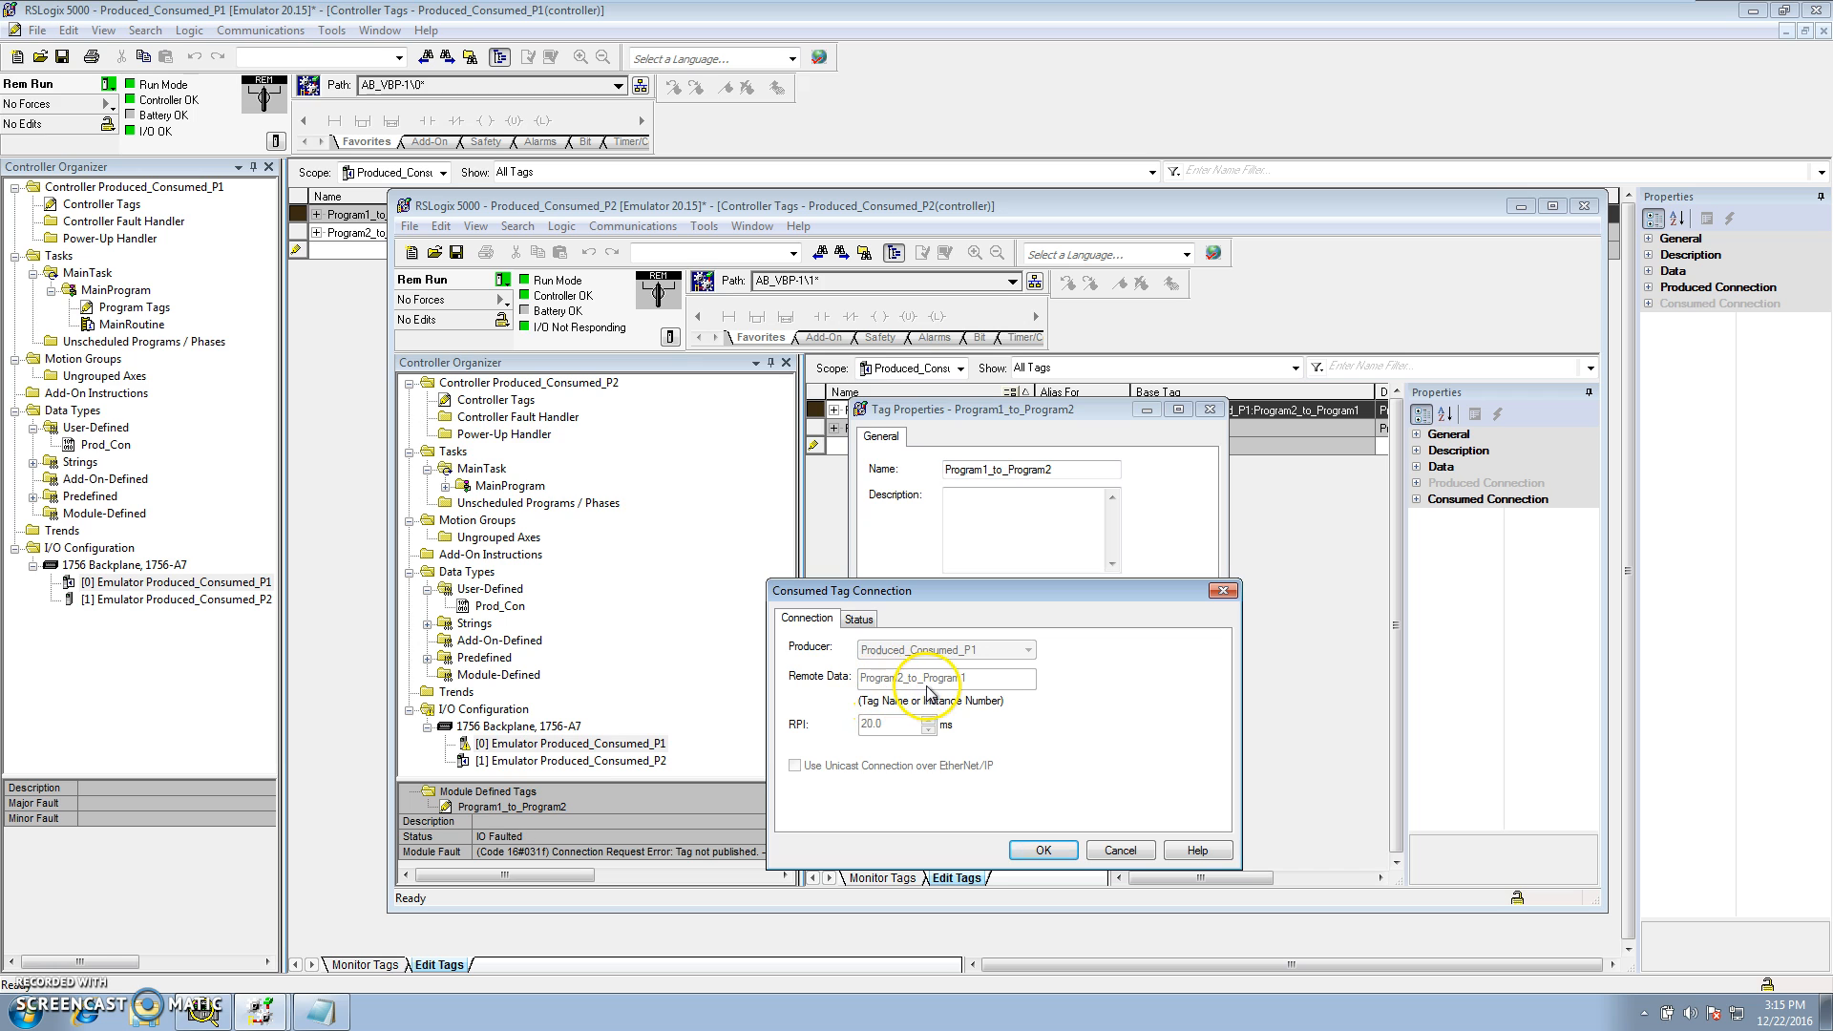
pyautogui.click(1117, 850)
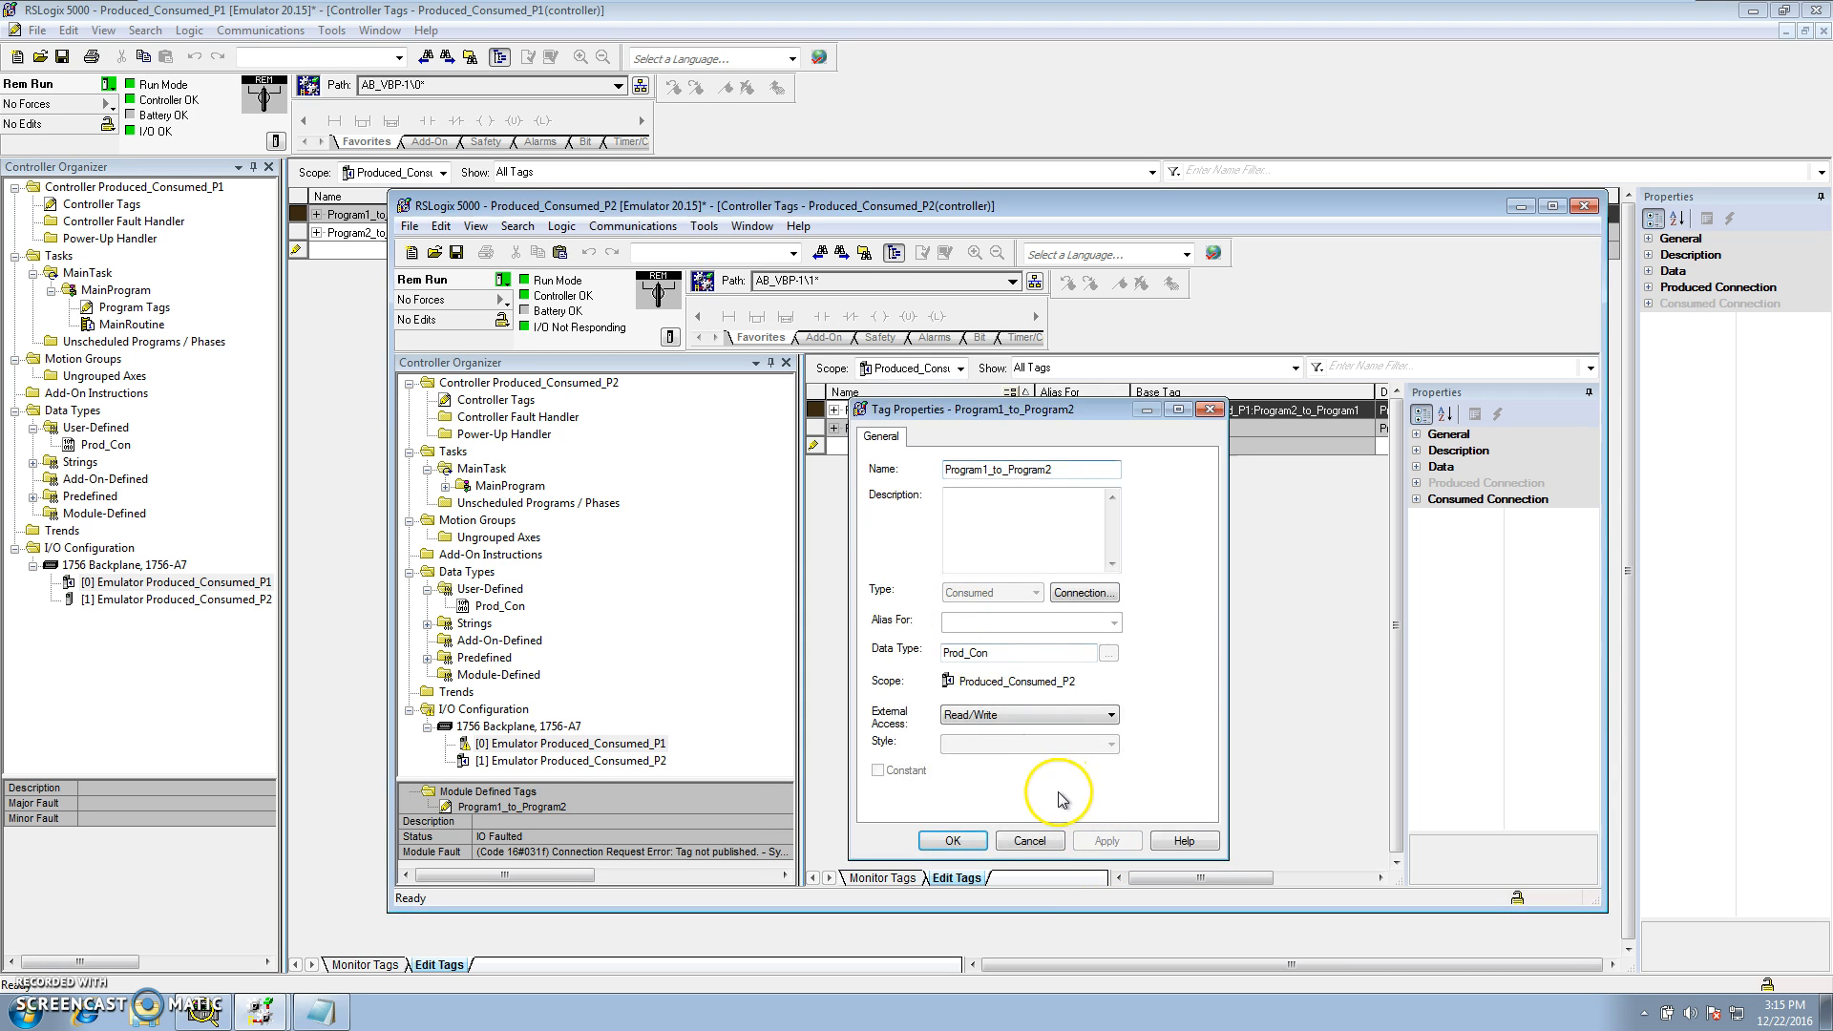
pyautogui.click(1033, 840)
# Take P2 offline and set the Program1_to_Program2 consumed connection's remote data to Program1_to_Program2
pyautogui.click(506, 282)
pyautogui.click(515, 301)
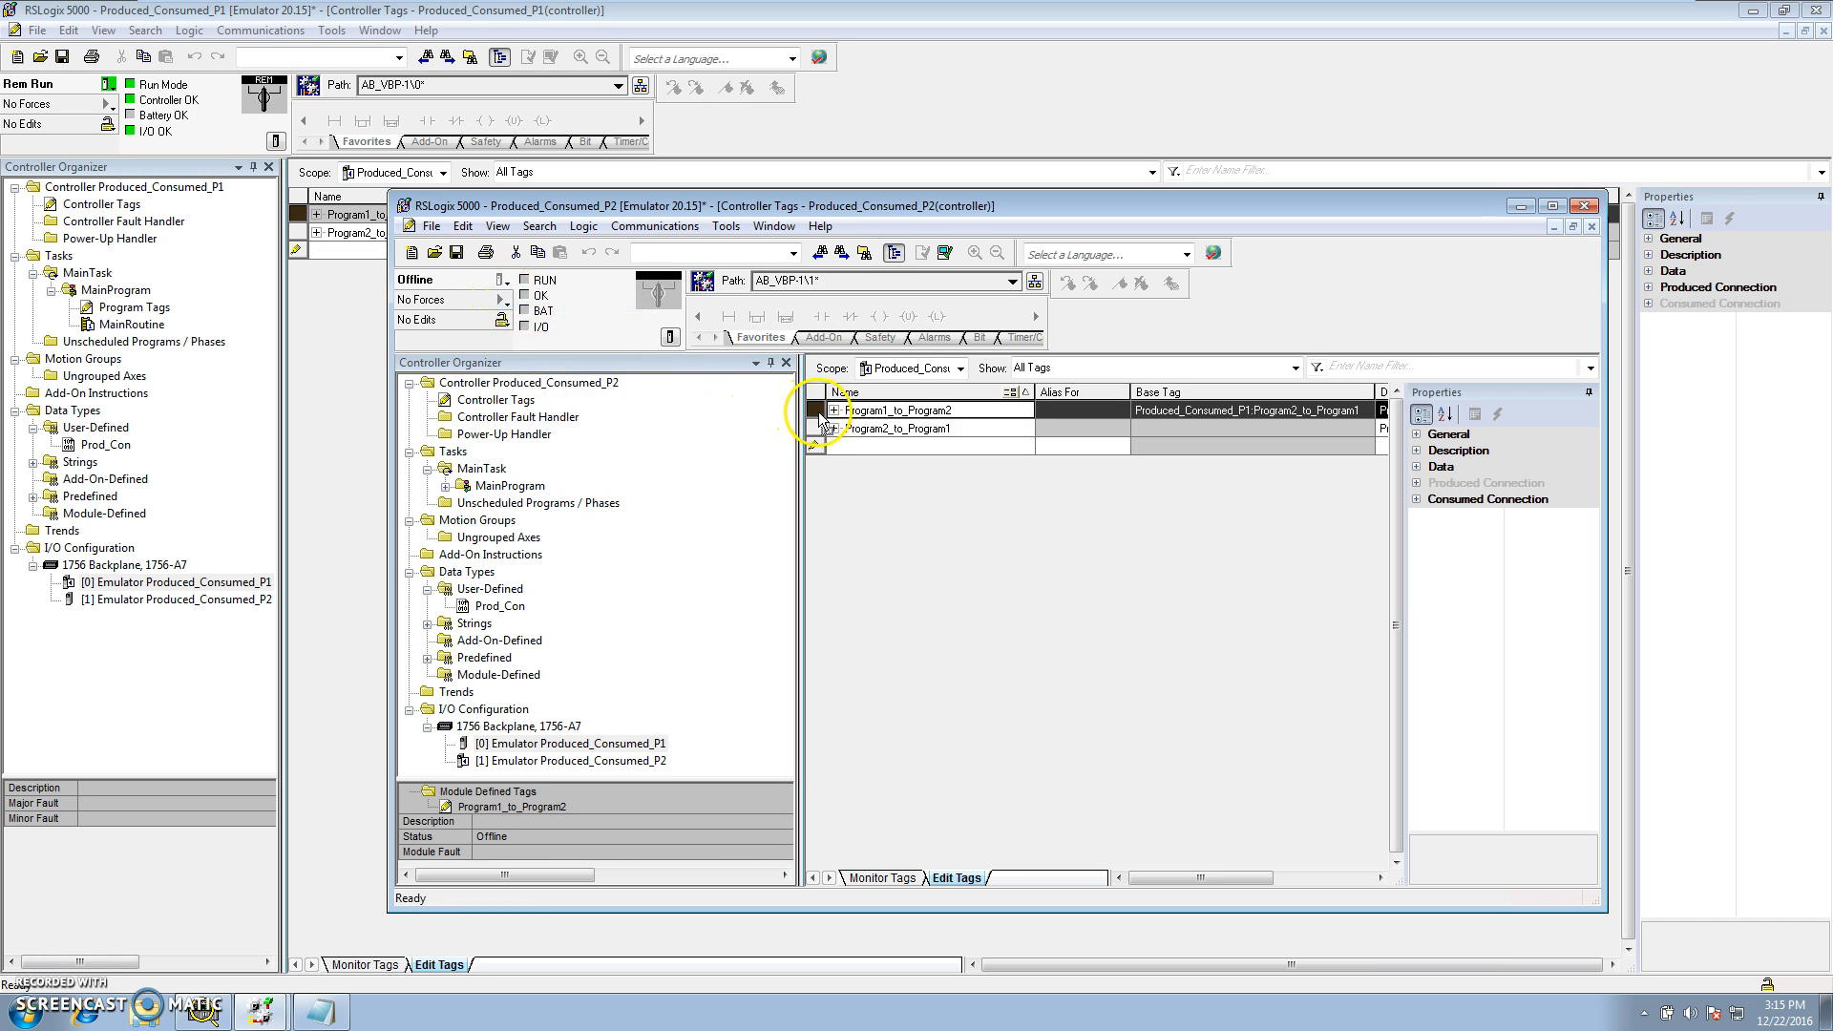
pyautogui.rightClick(819, 418)
pyautogui.click(864, 462)
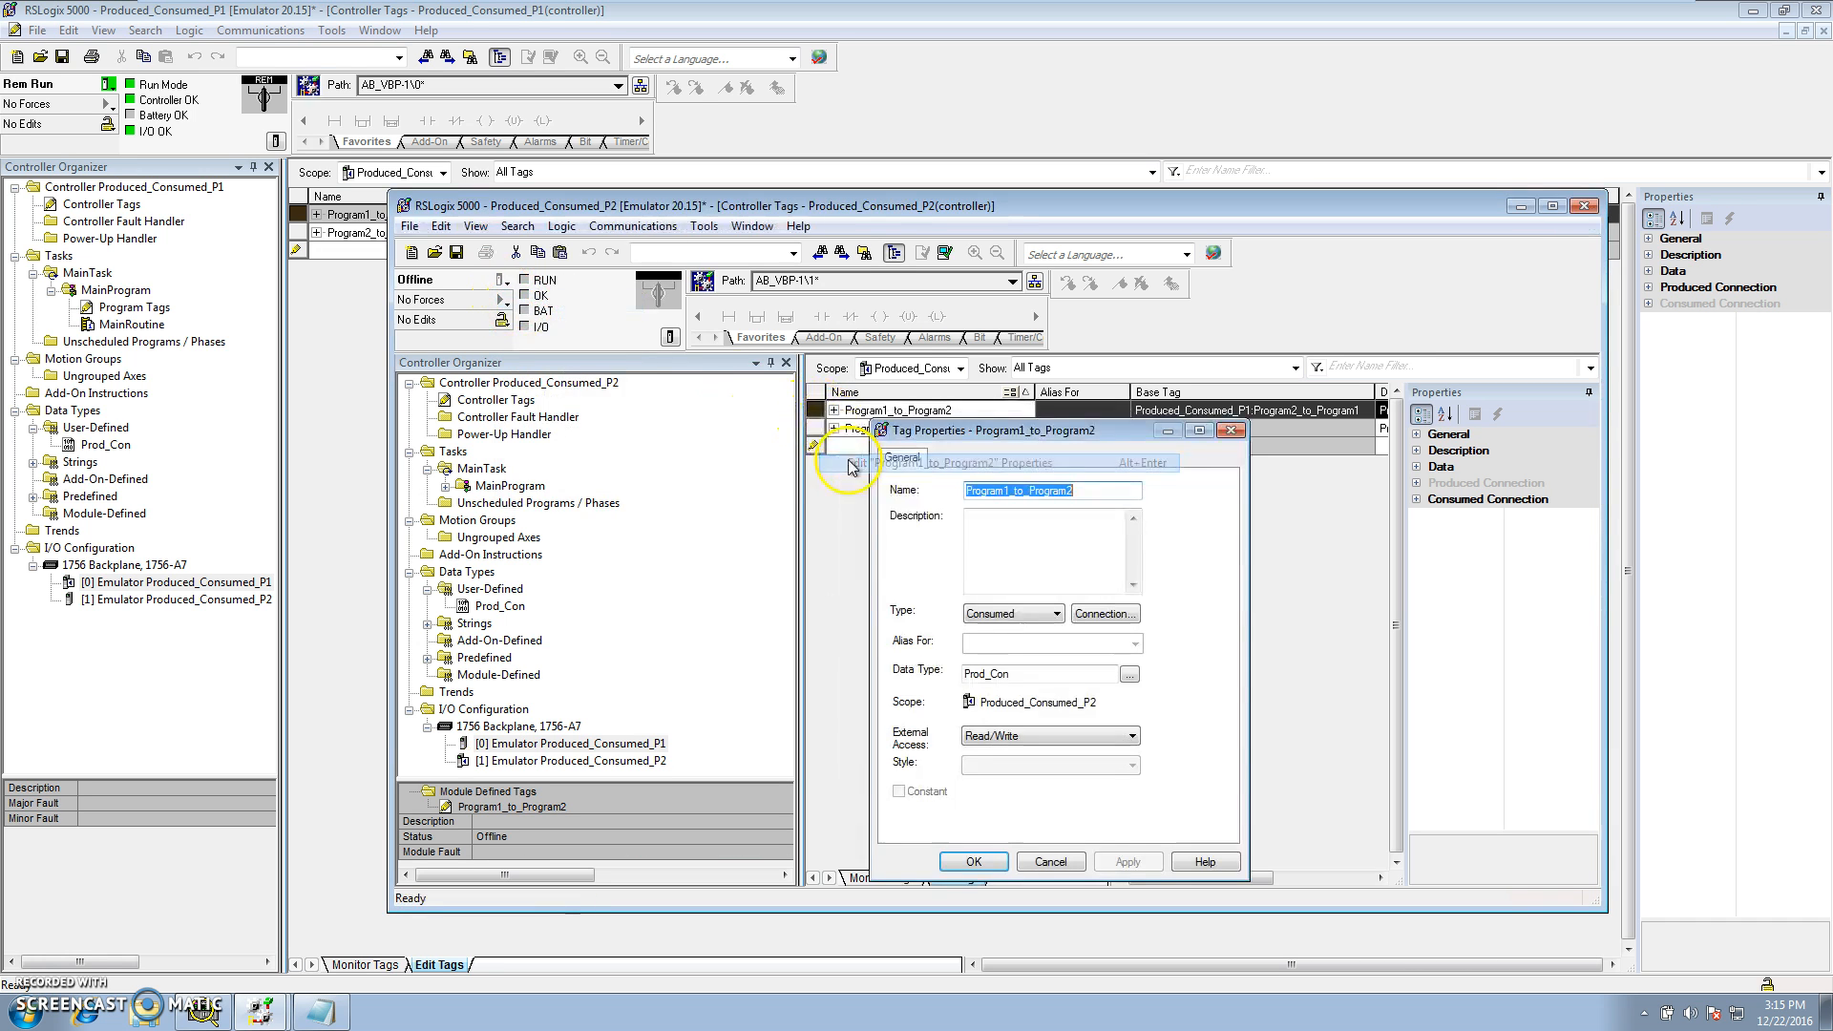
pyautogui.click(1105, 614)
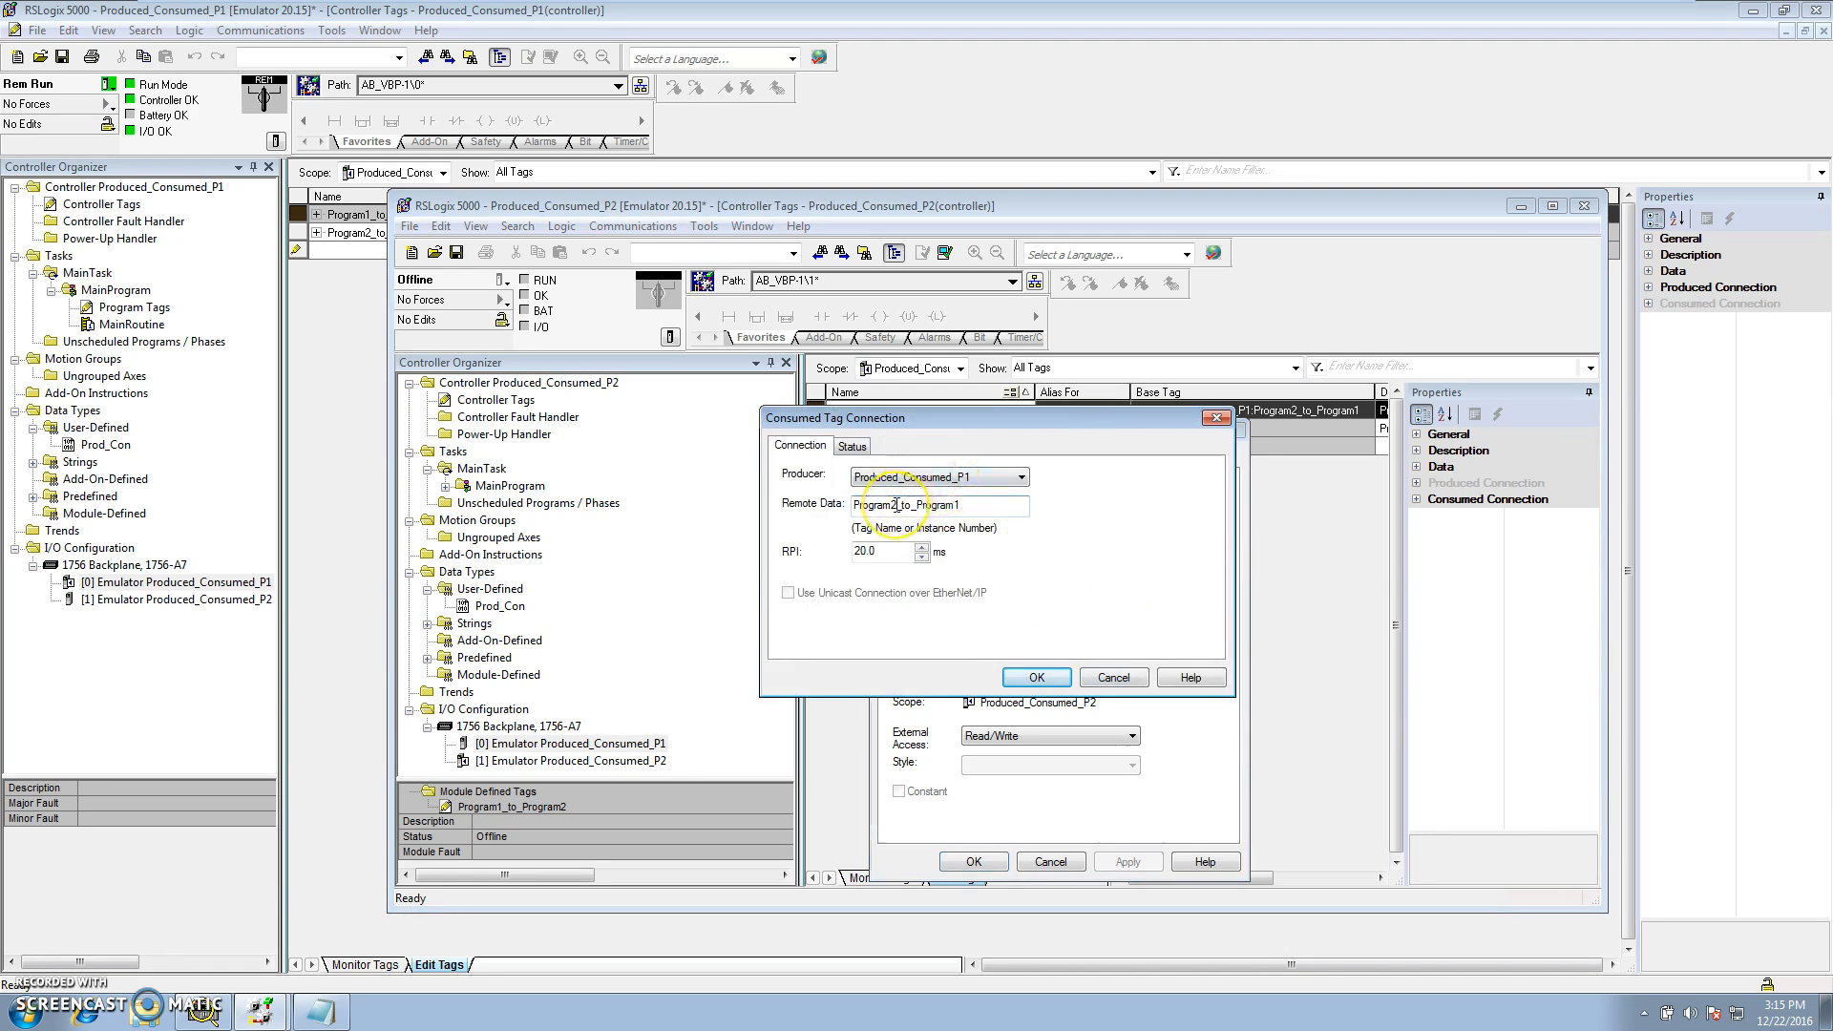
pyautogui.click(948, 505)
pyautogui.click(1036, 677)
pyautogui.click(1128, 861)
pyautogui.click(974, 862)
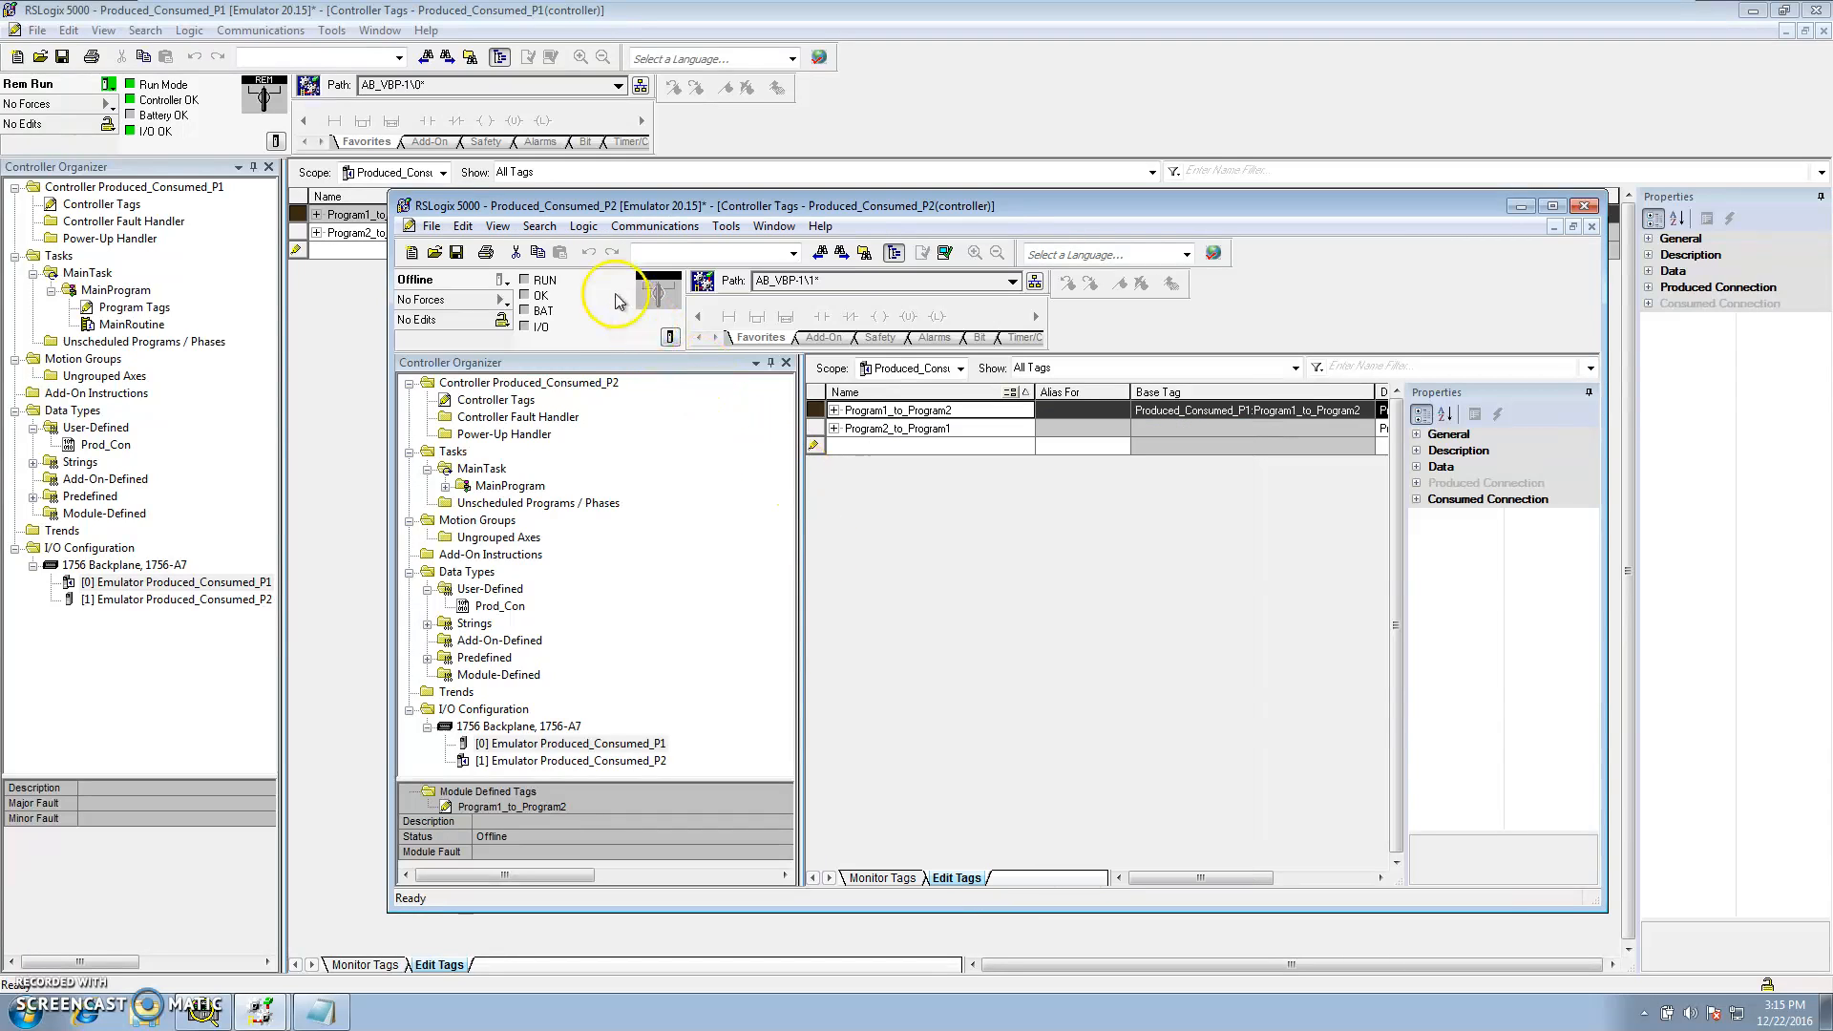
# Download the Produced_Consumed_P2 project to the emulator in slot 01 and return it to Remote Run
pyautogui.click(630, 229)
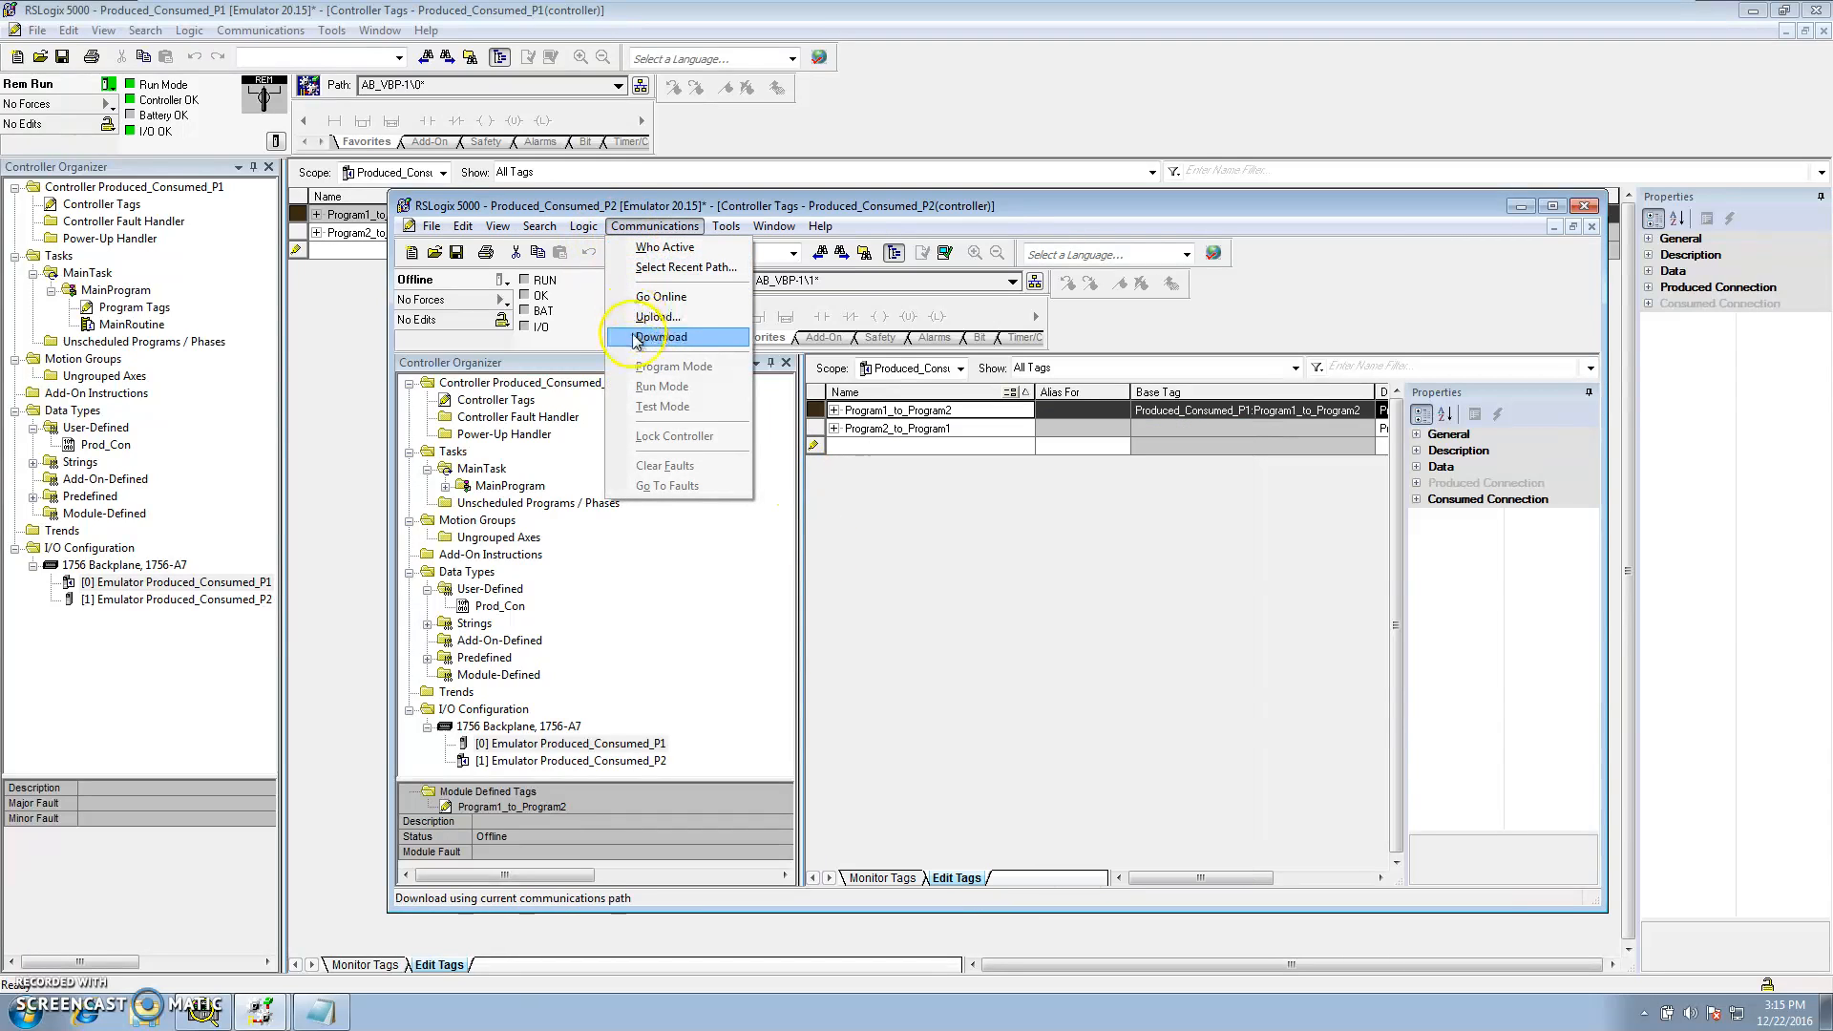
pyautogui.click(663, 247)
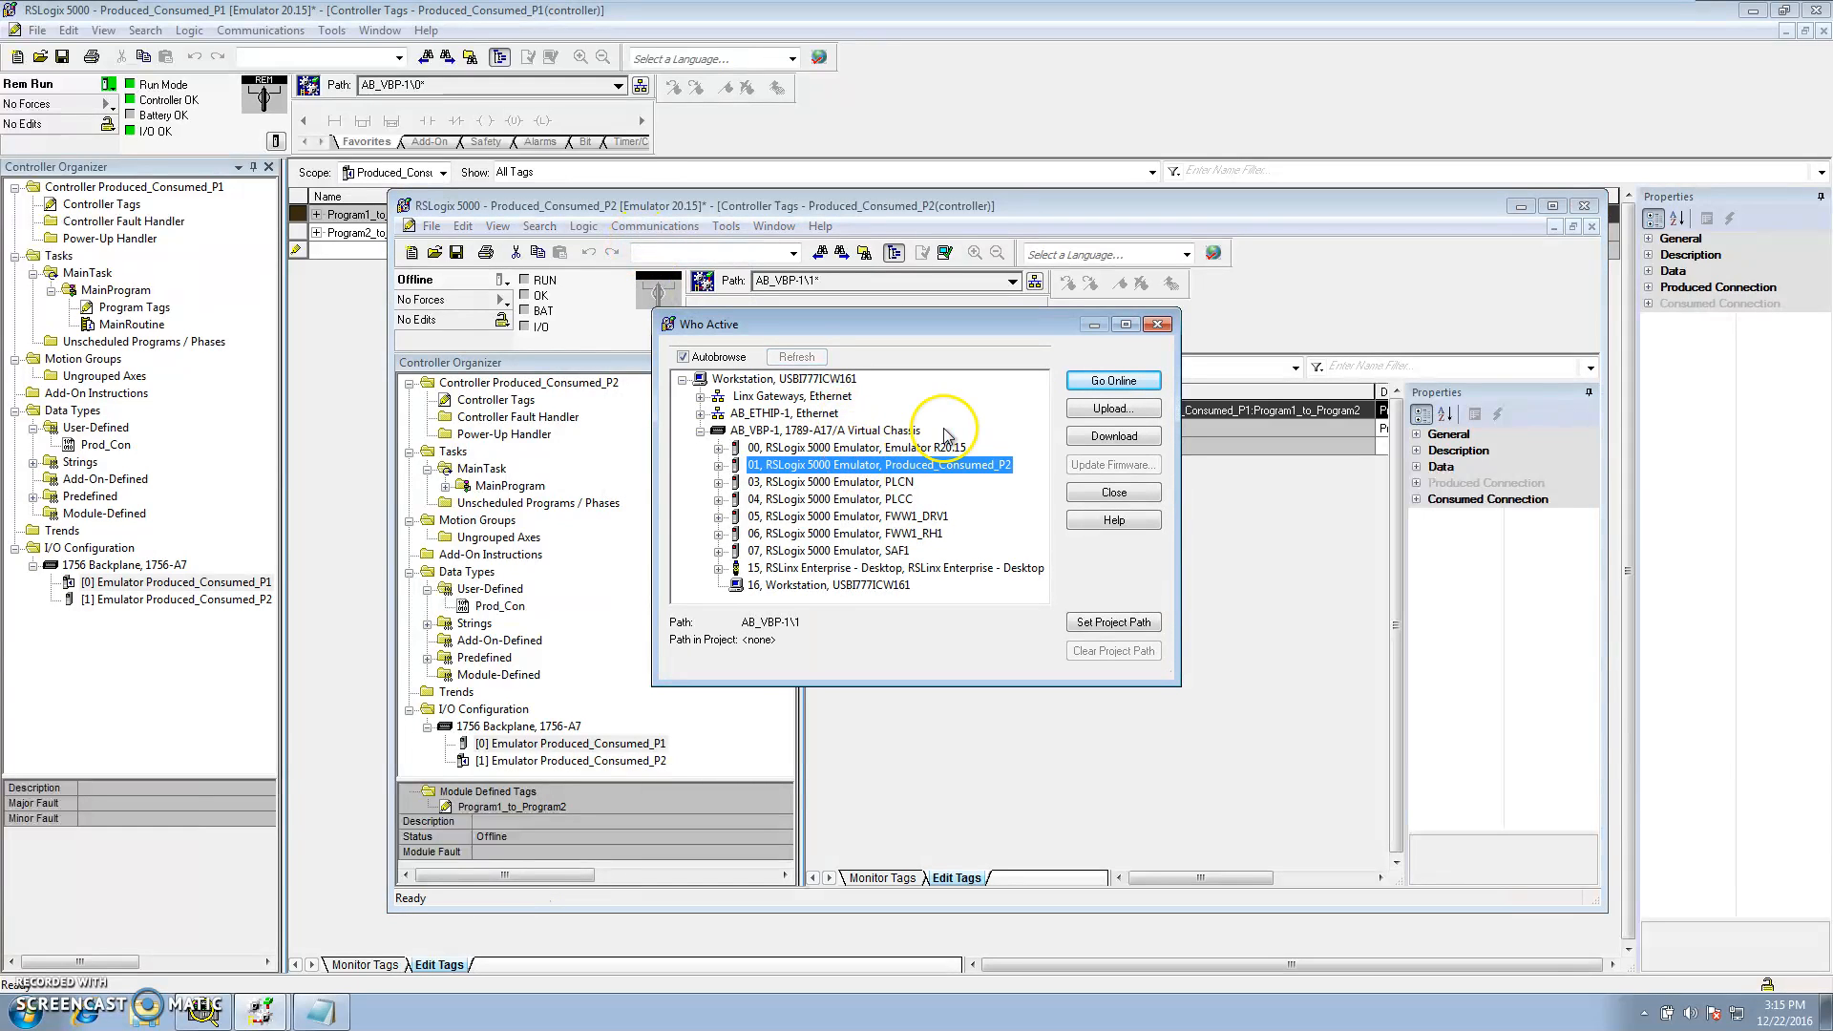
pyautogui.click(1098, 438)
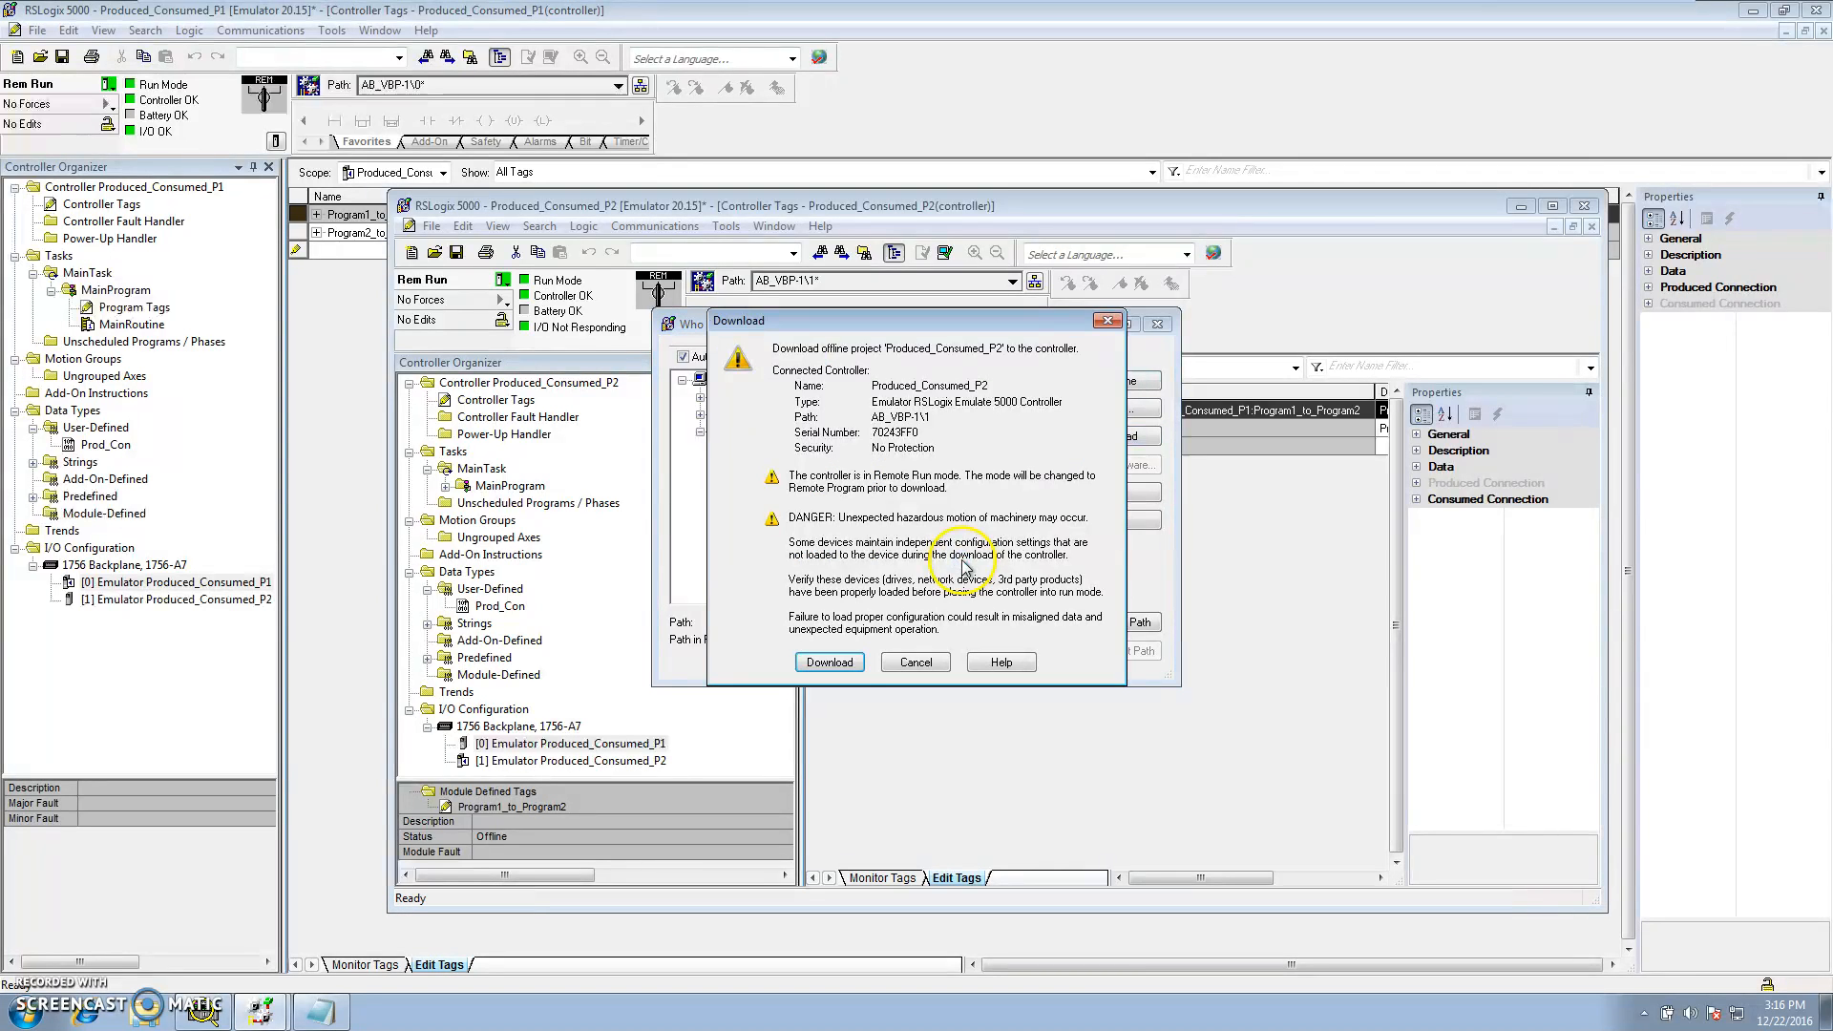
pyautogui.click(831, 662)
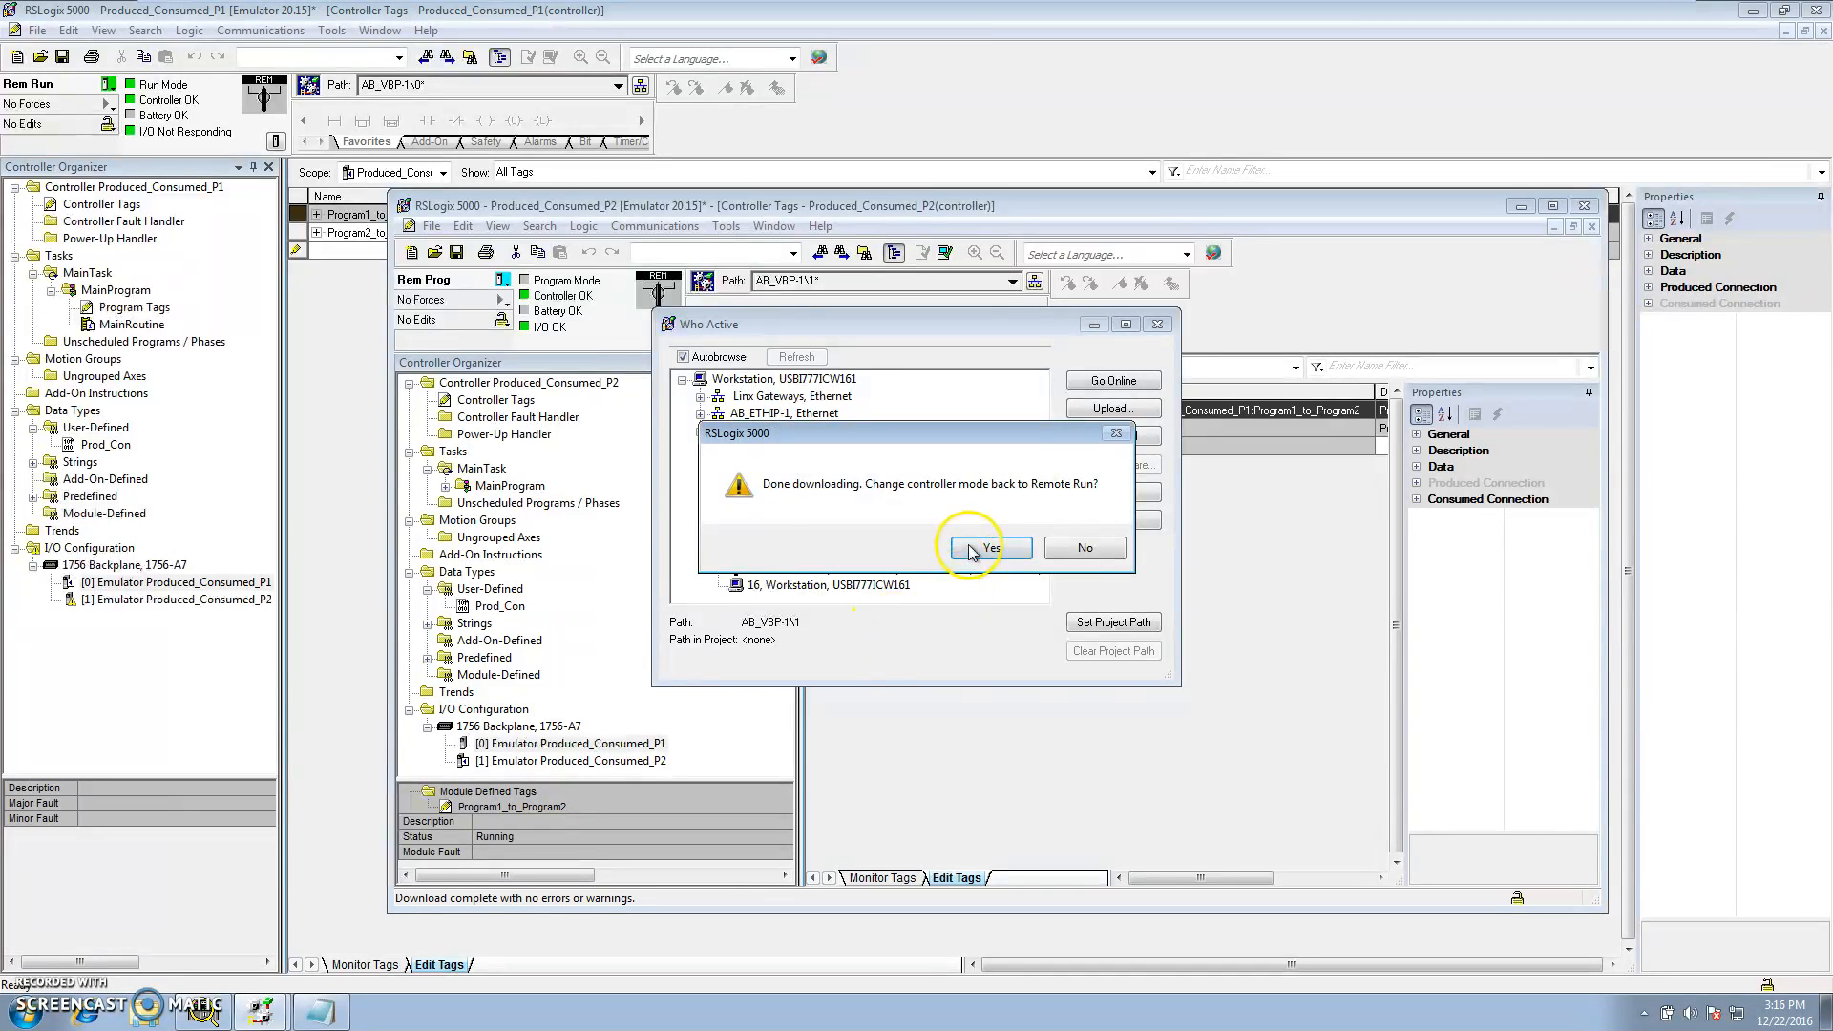
pyautogui.click(968, 546)
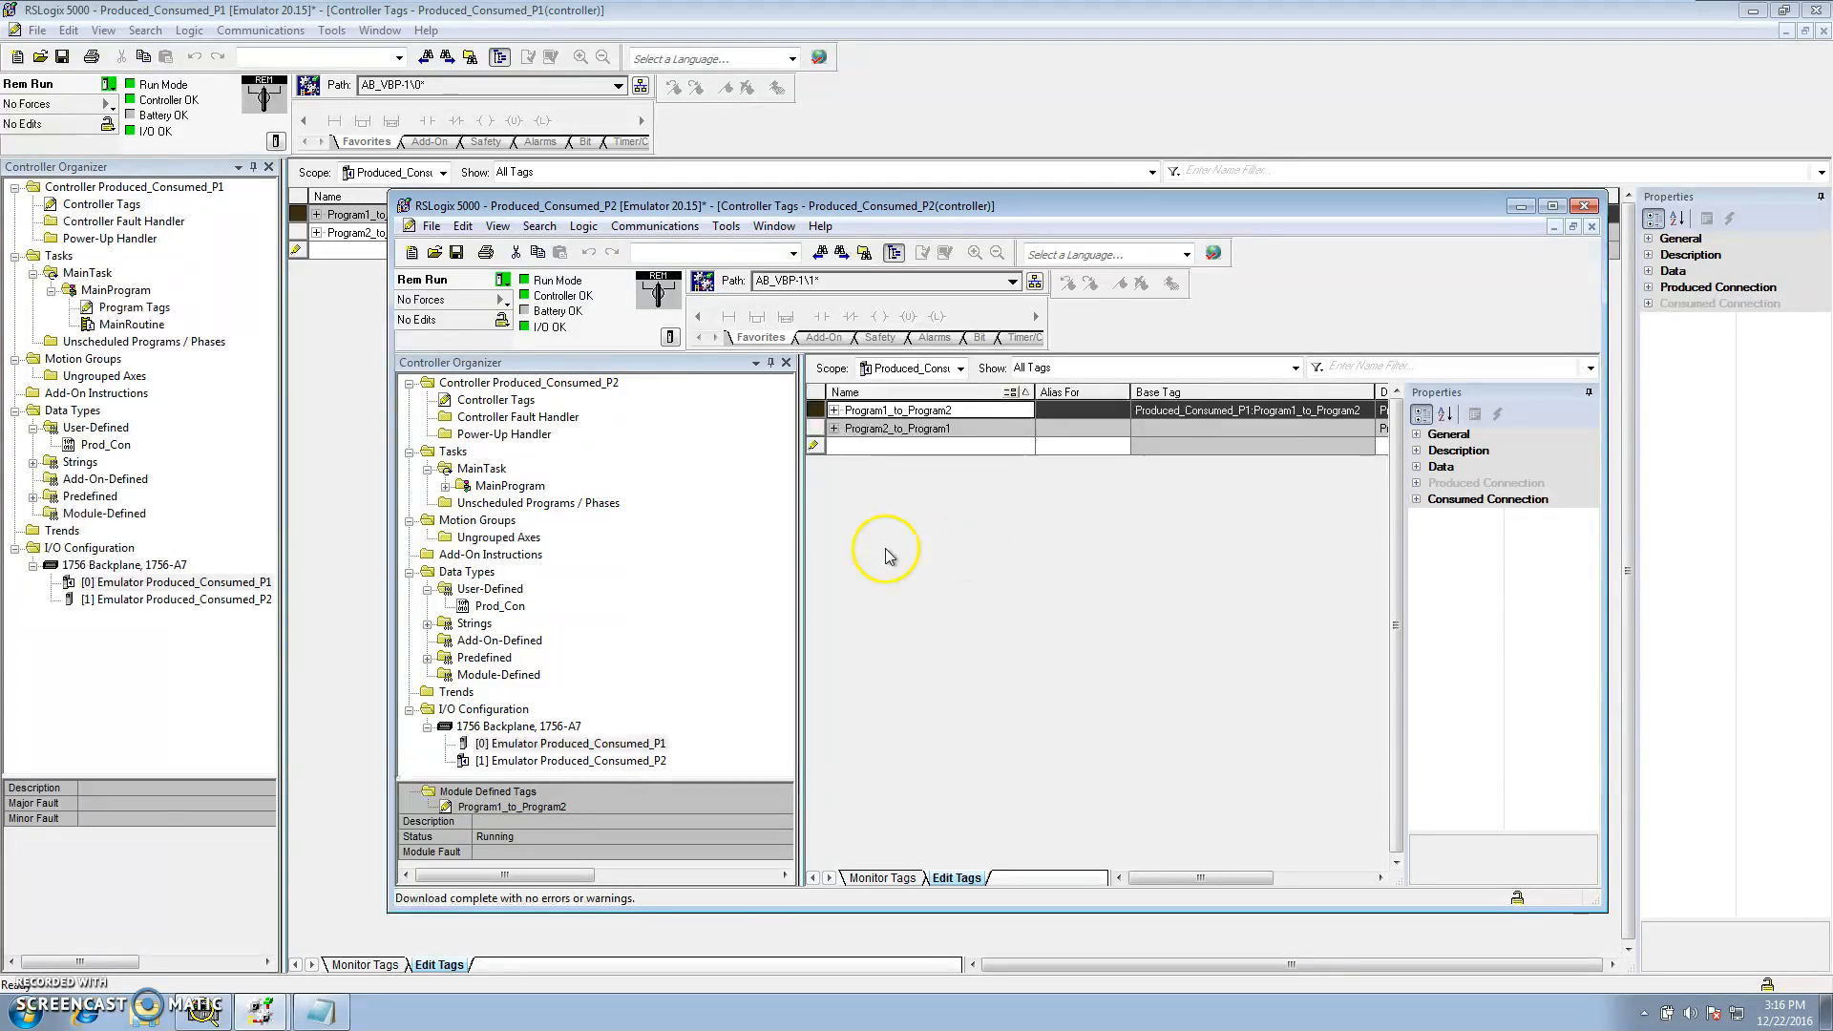
# Monitor the Program1_to_Program2 tag members, including Floats and Flags, in the P2 project
pyautogui.click(585, 760)
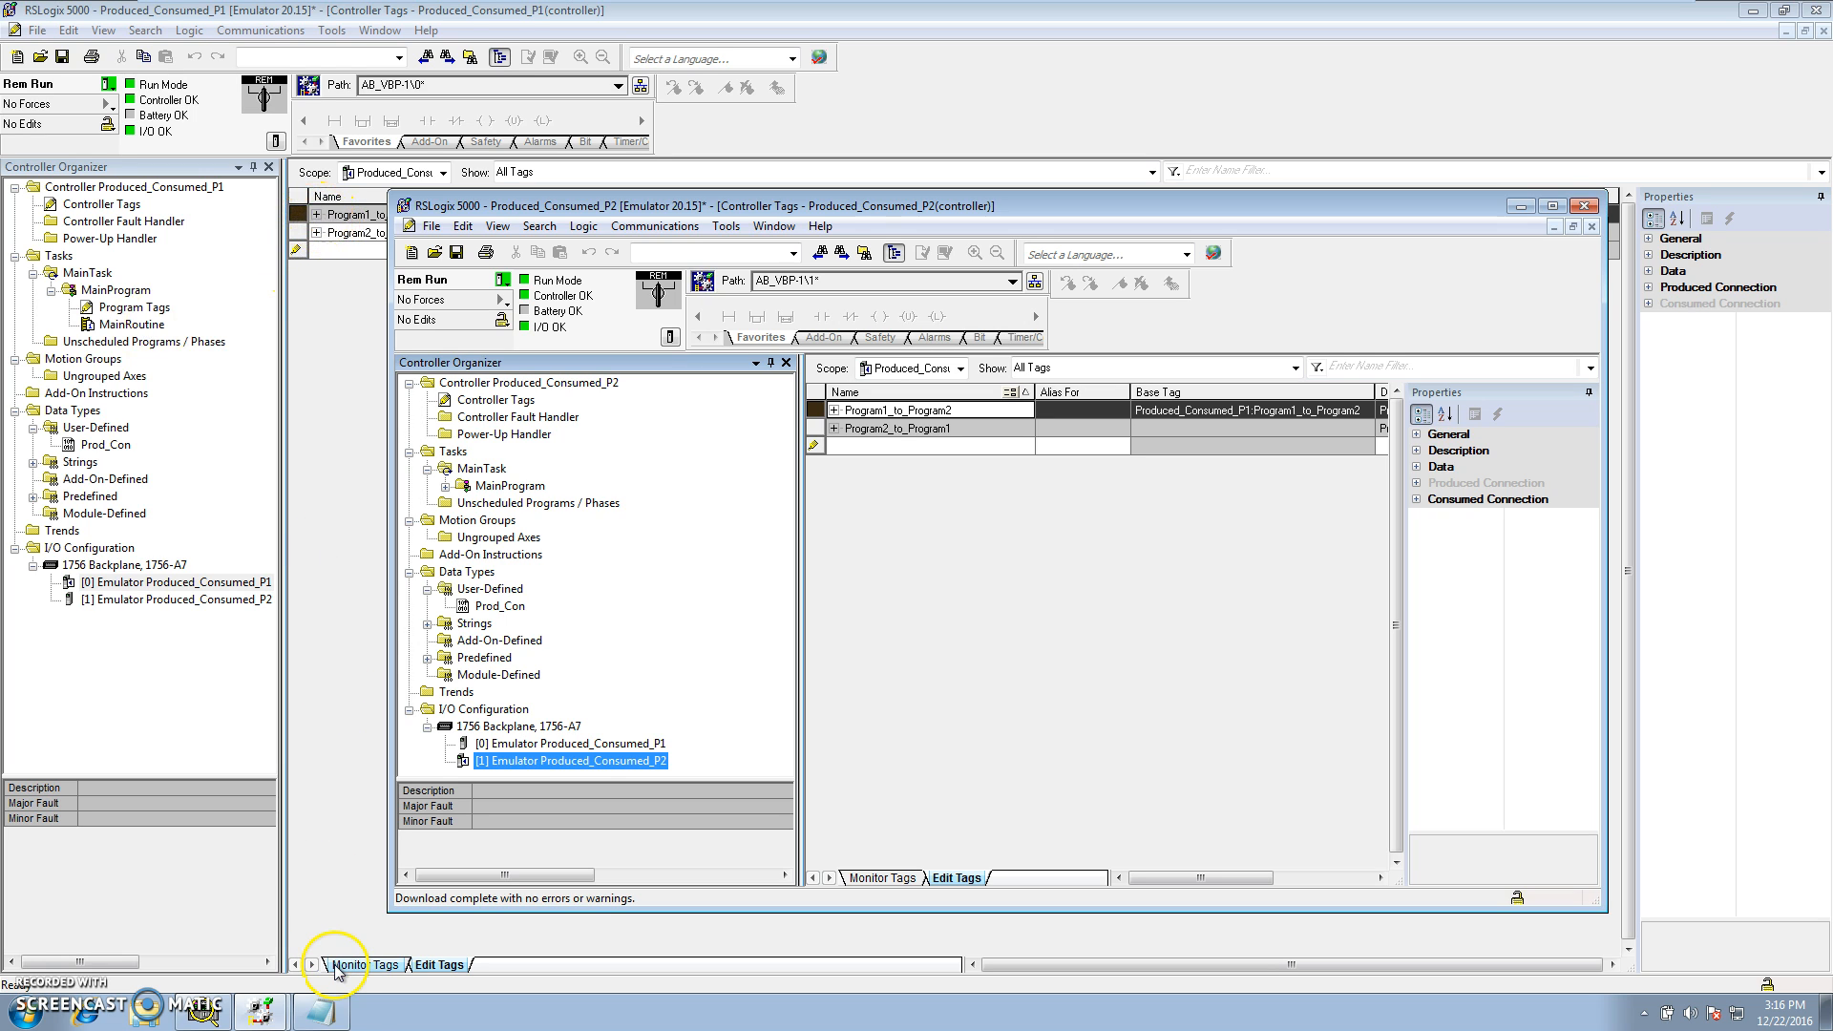
pyautogui.click(882, 878)
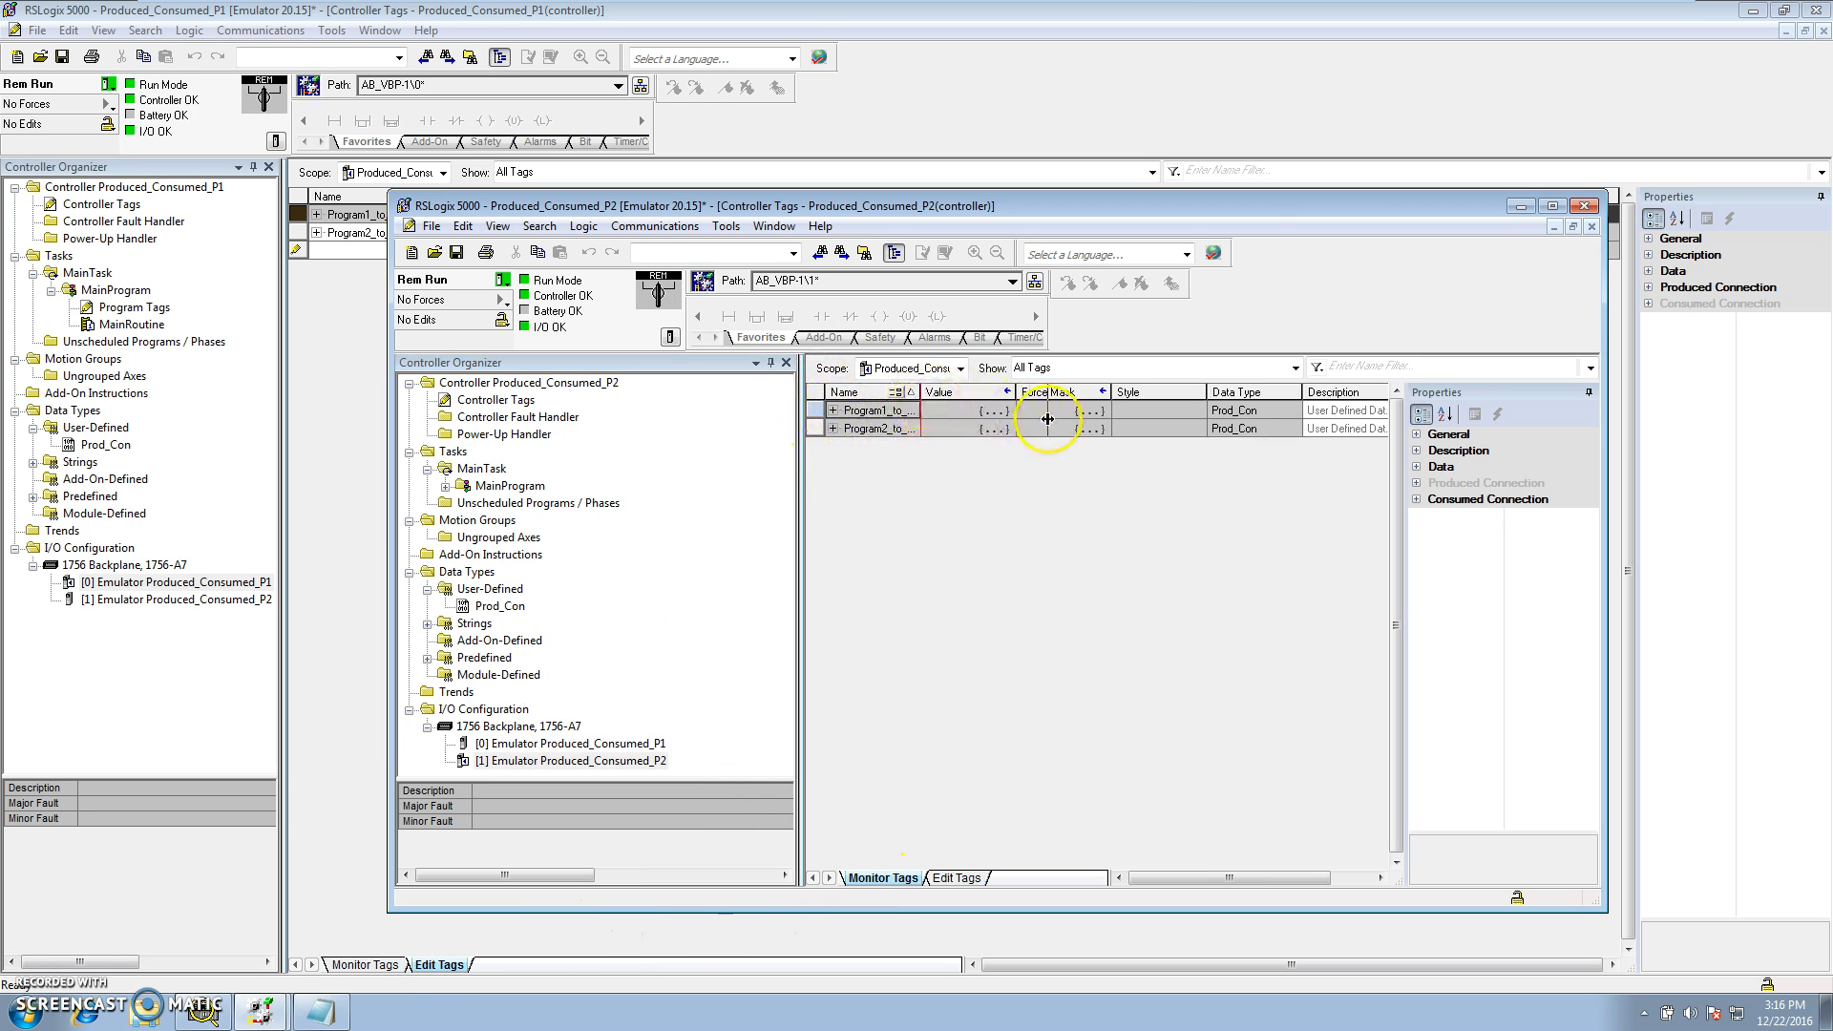
pyautogui.moveTo(1047, 418); pyautogui.dragTo(1064, 421)
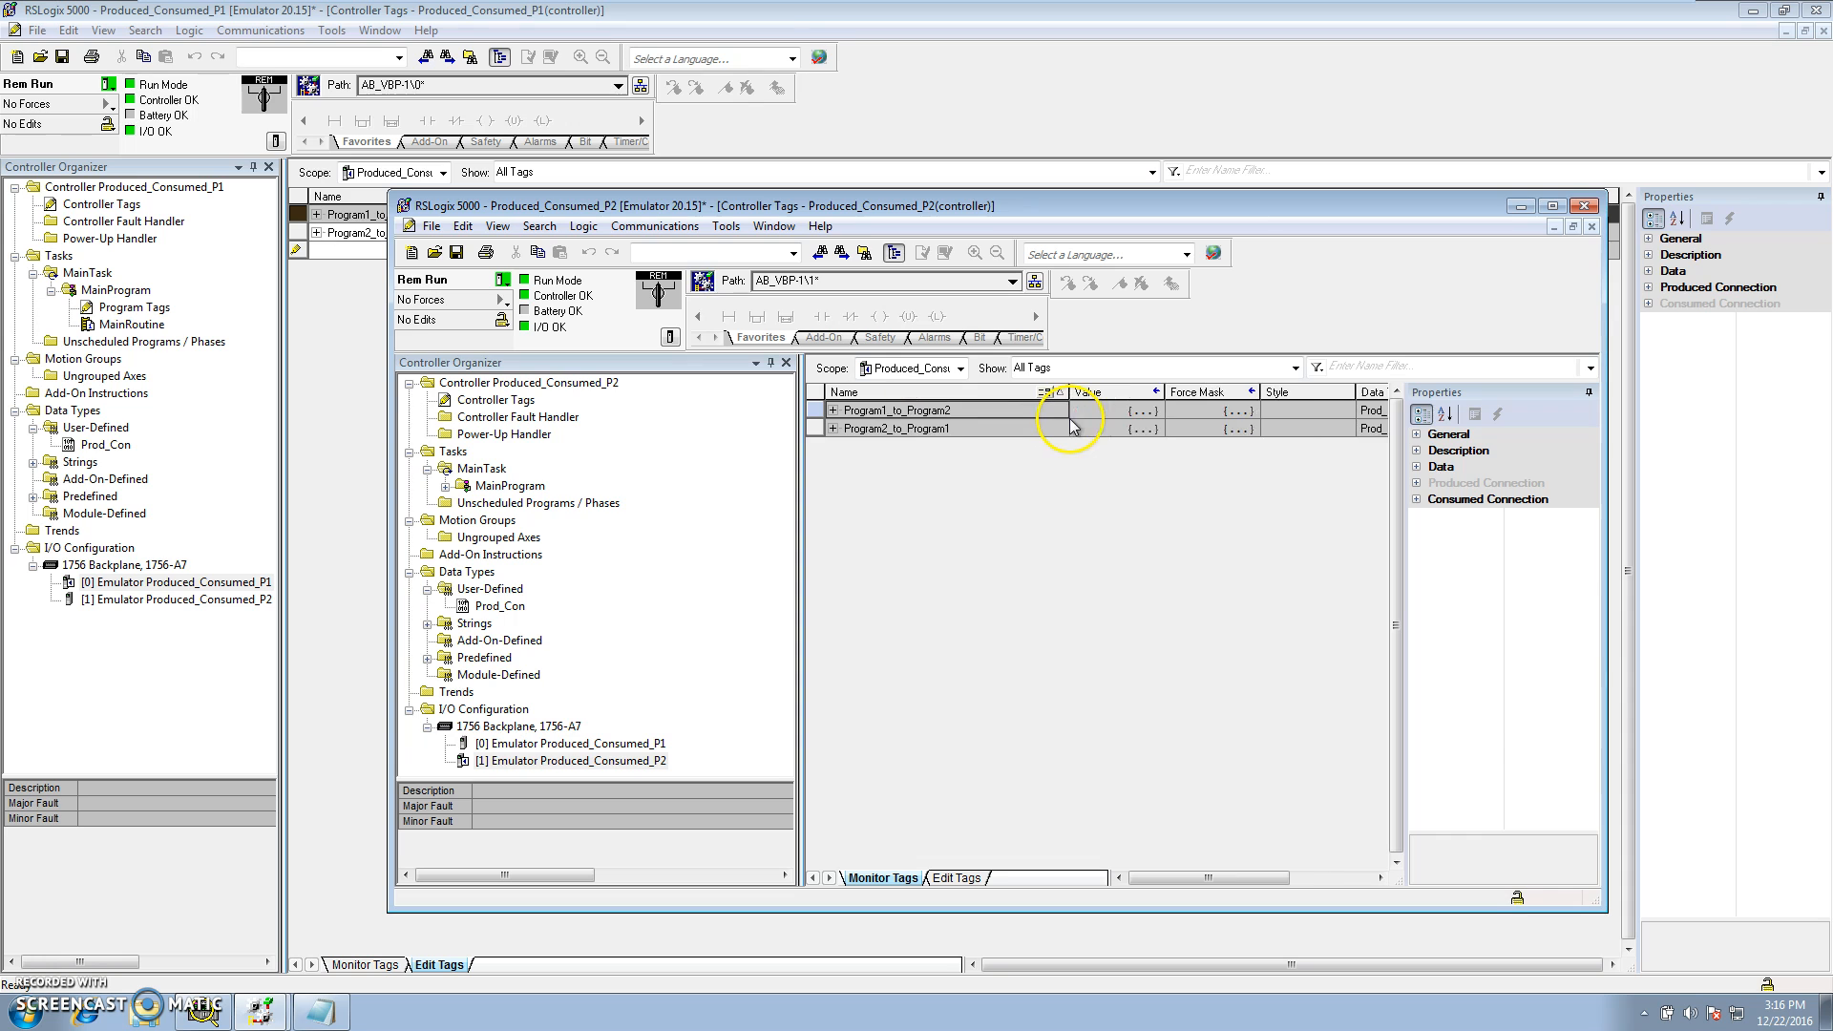
pyautogui.click(833, 411)
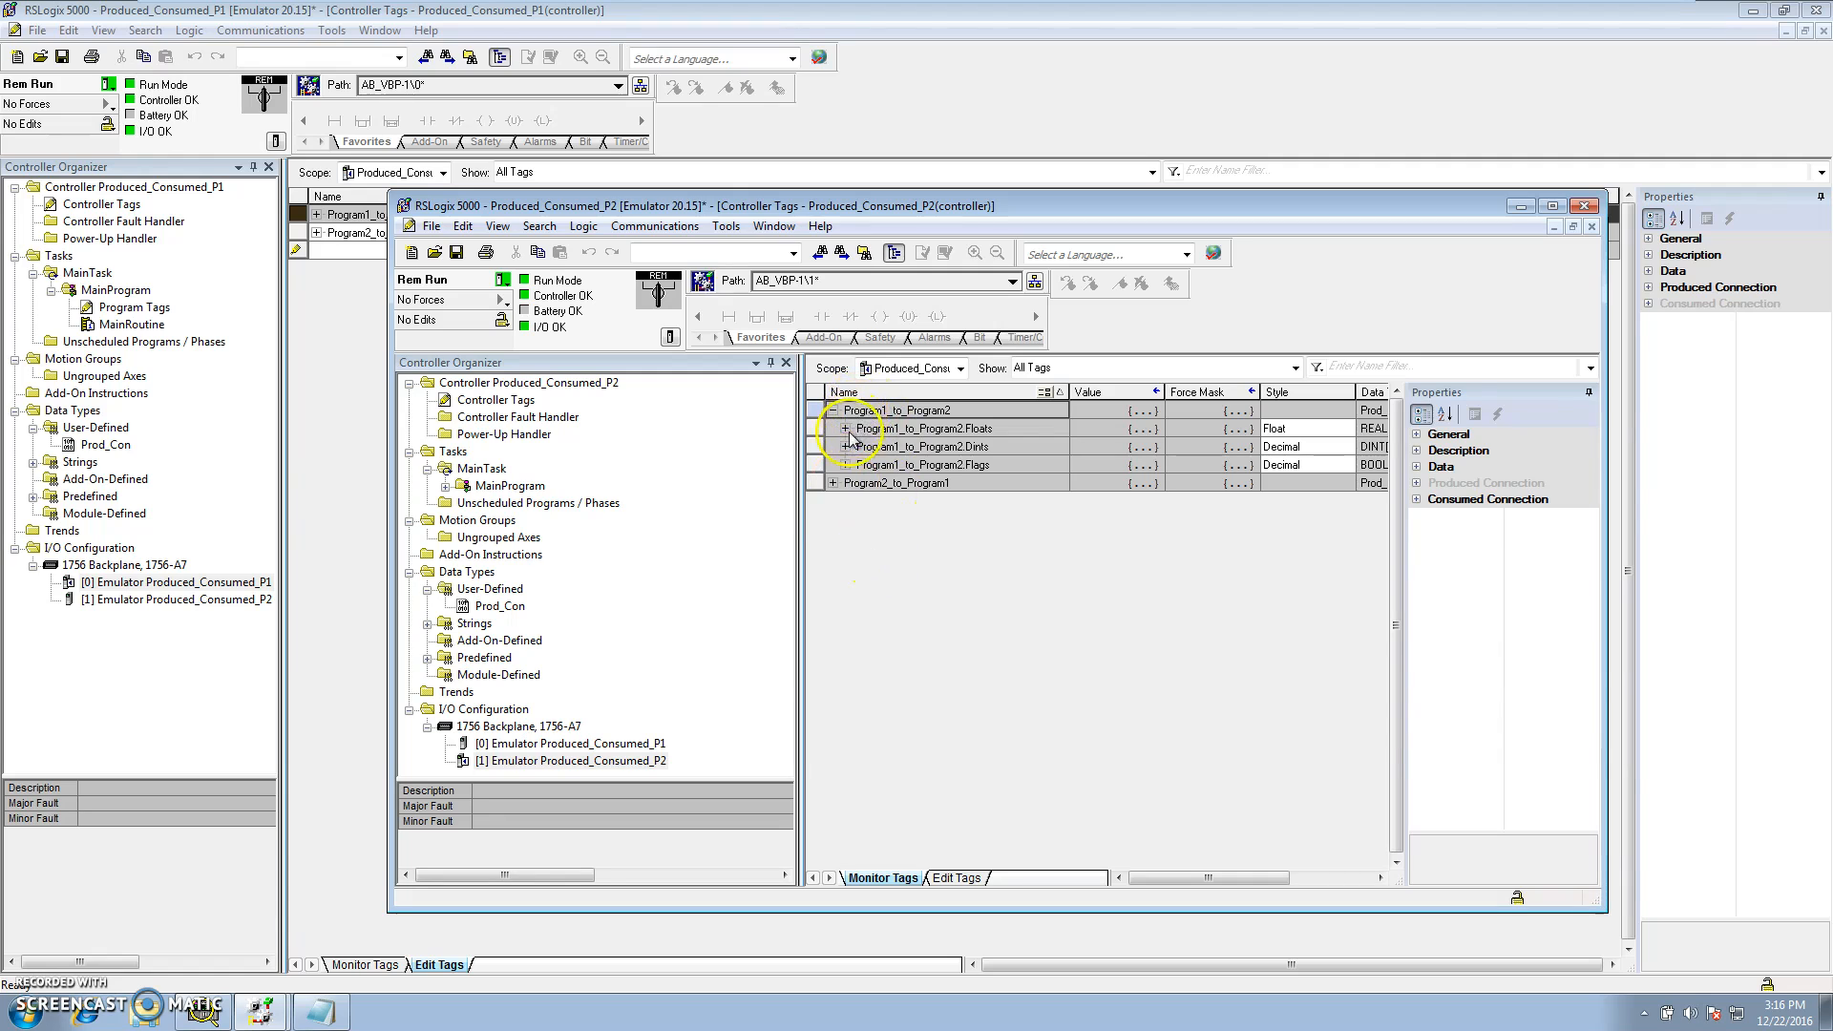
pyautogui.click(845, 429)
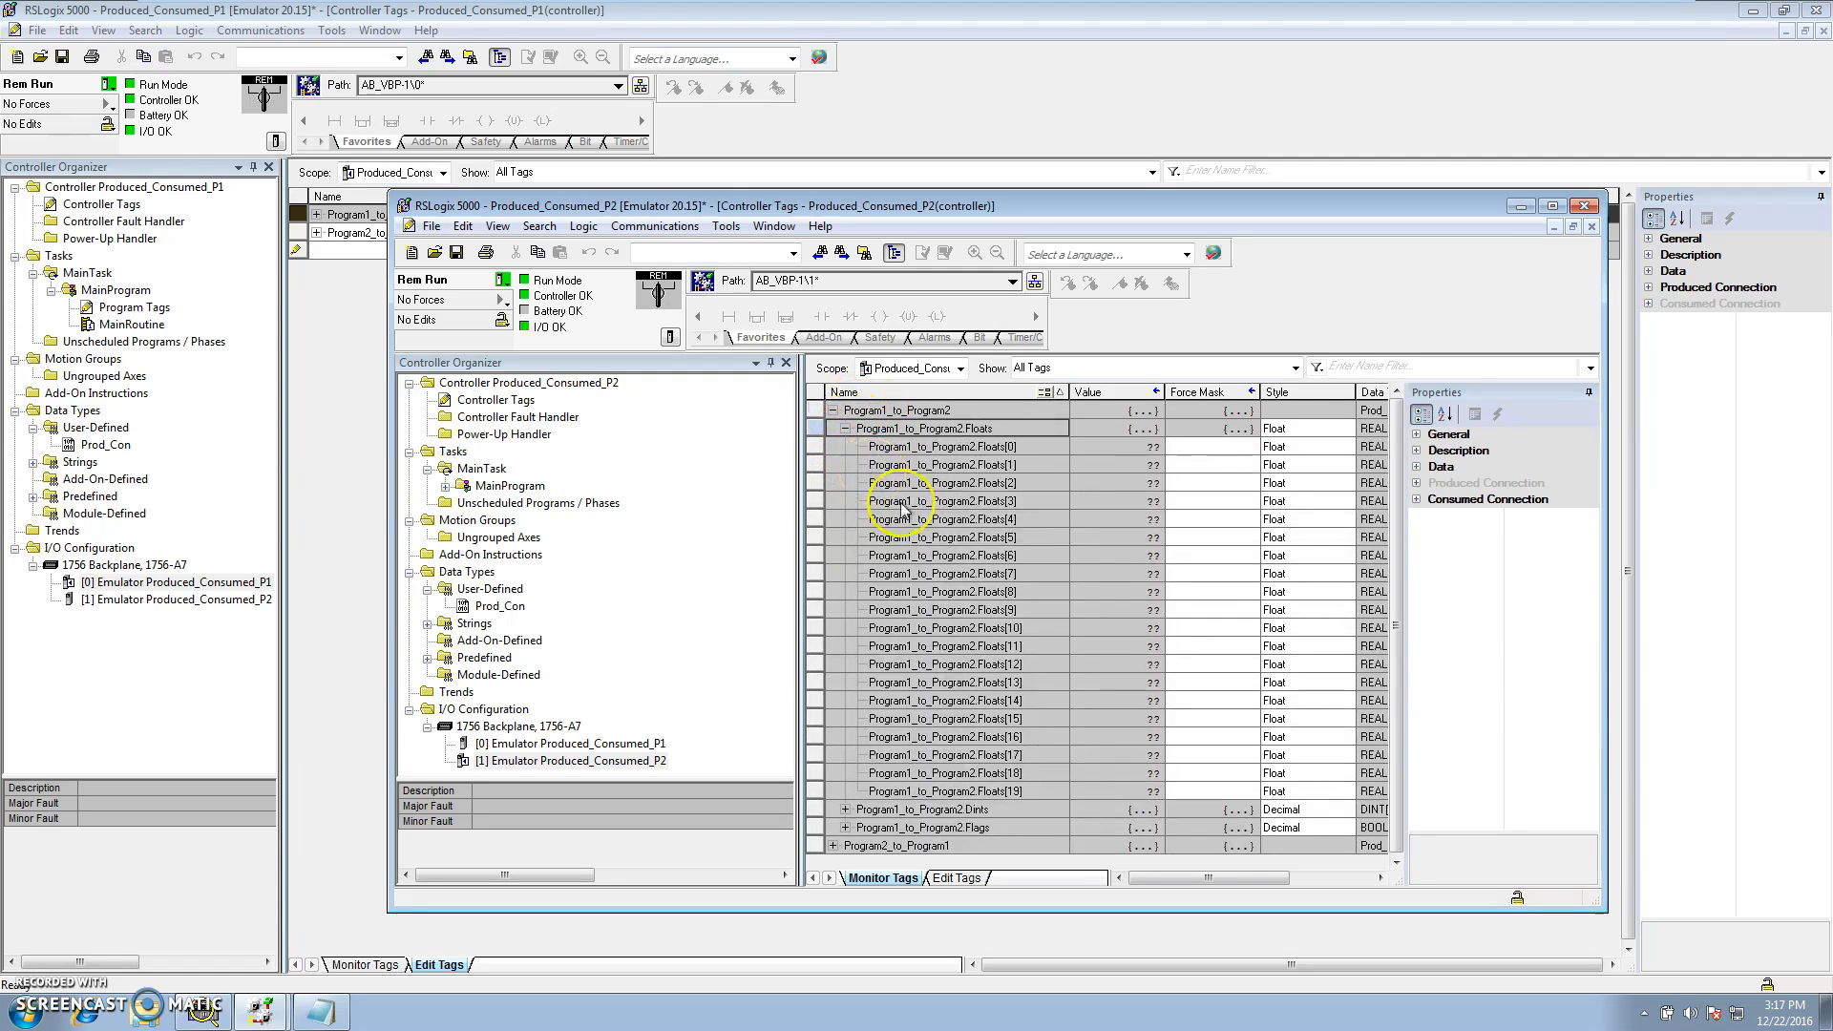
pyautogui.click(845, 429)
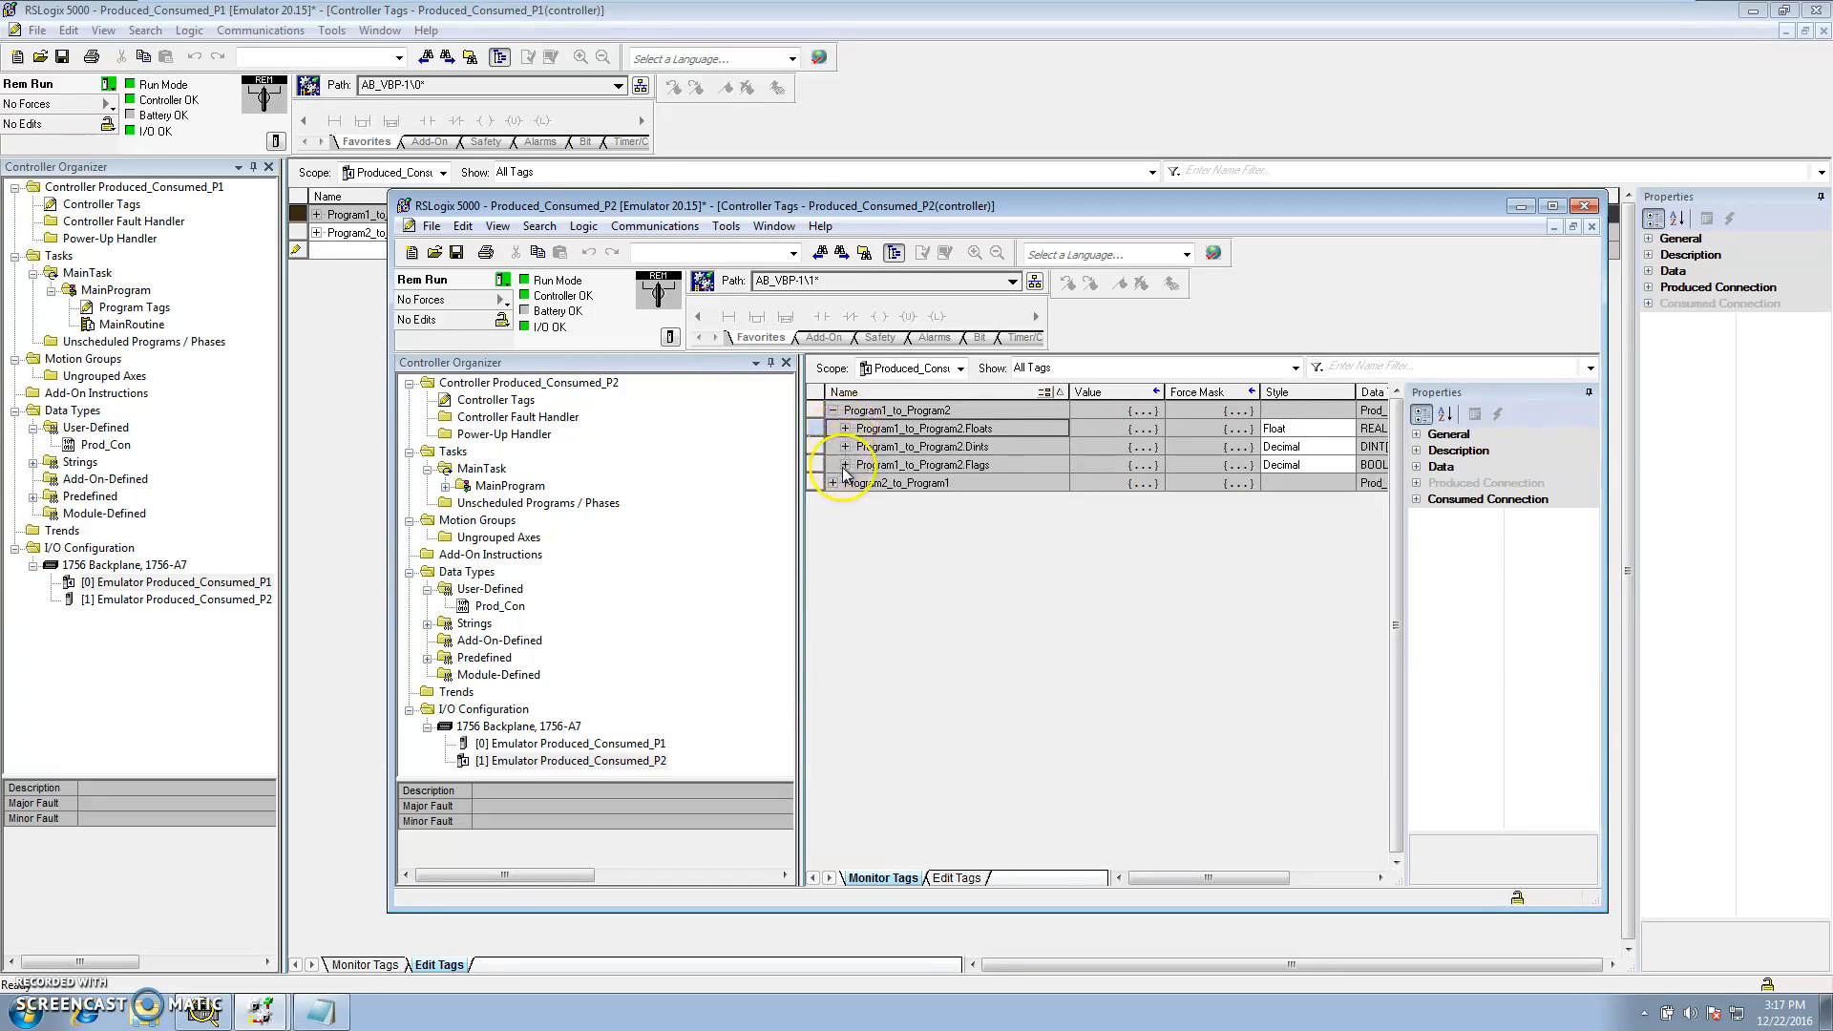
pyautogui.click(845, 465)
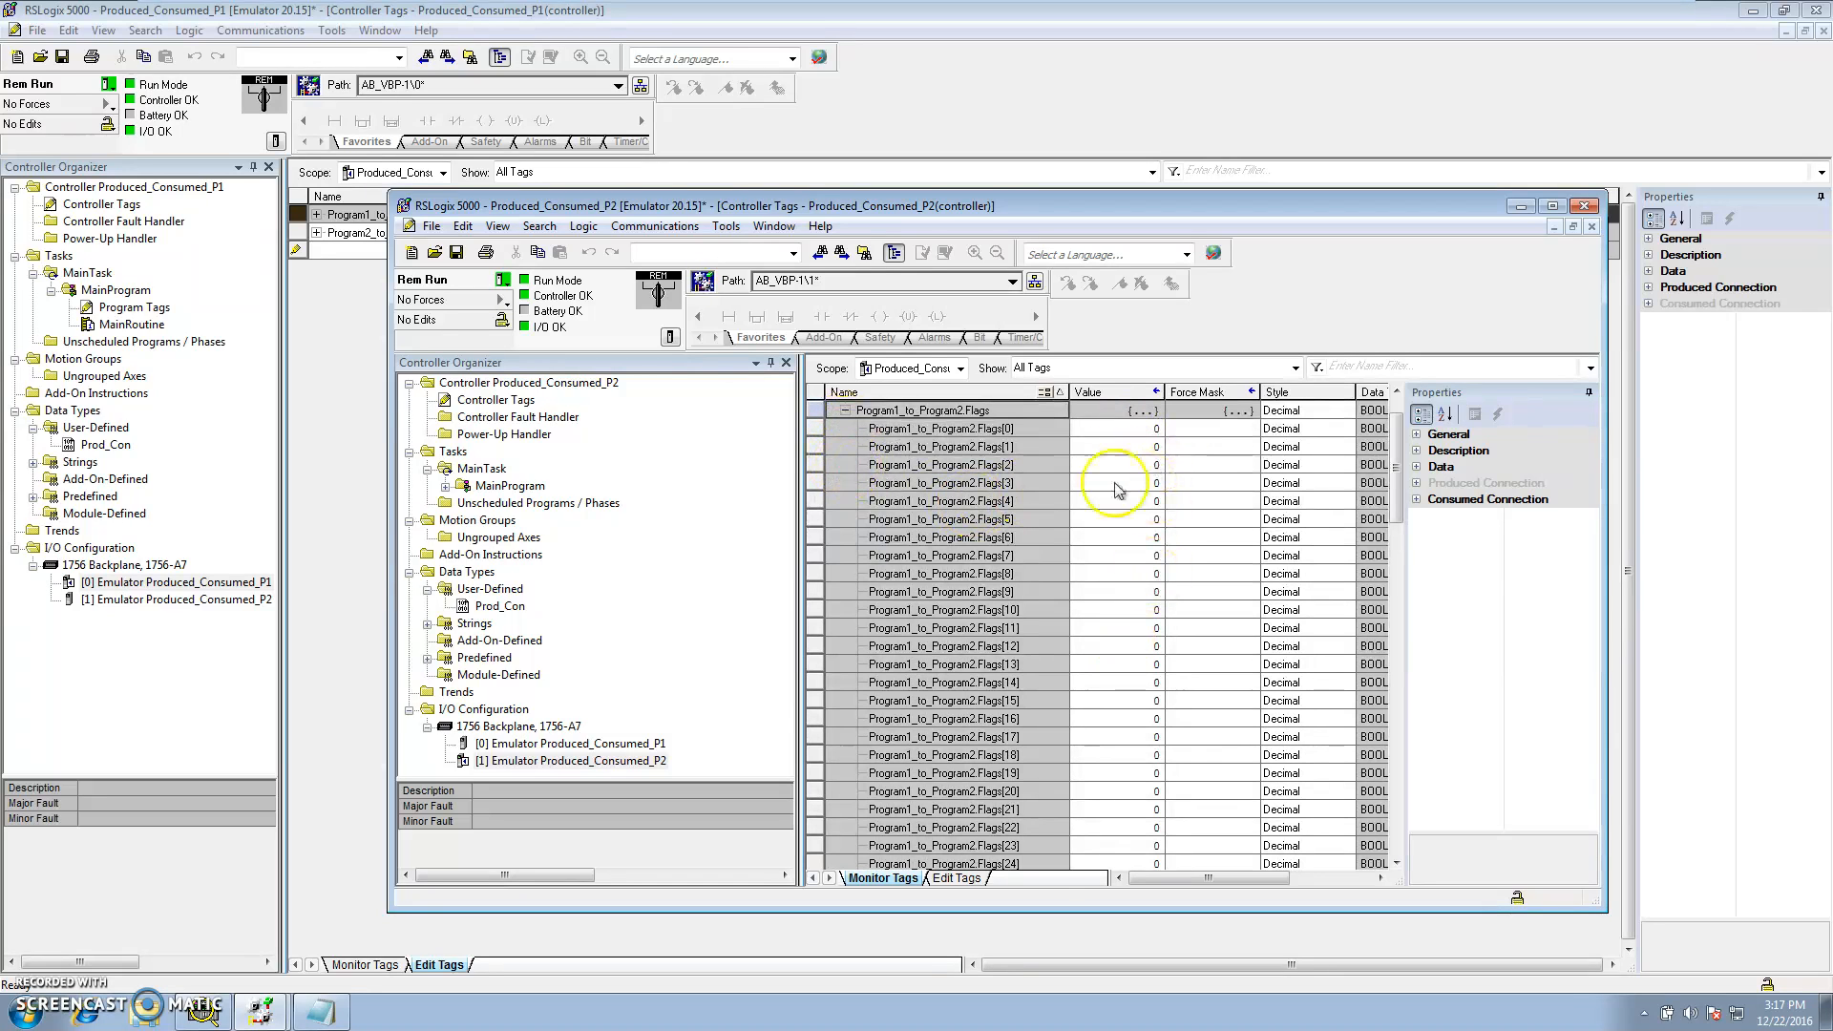
# In P1, monitor Program1_to_Program2 Flags and set Flags[0], Flags[2] and Flags[4] to 1
pyautogui.click(329, 361)
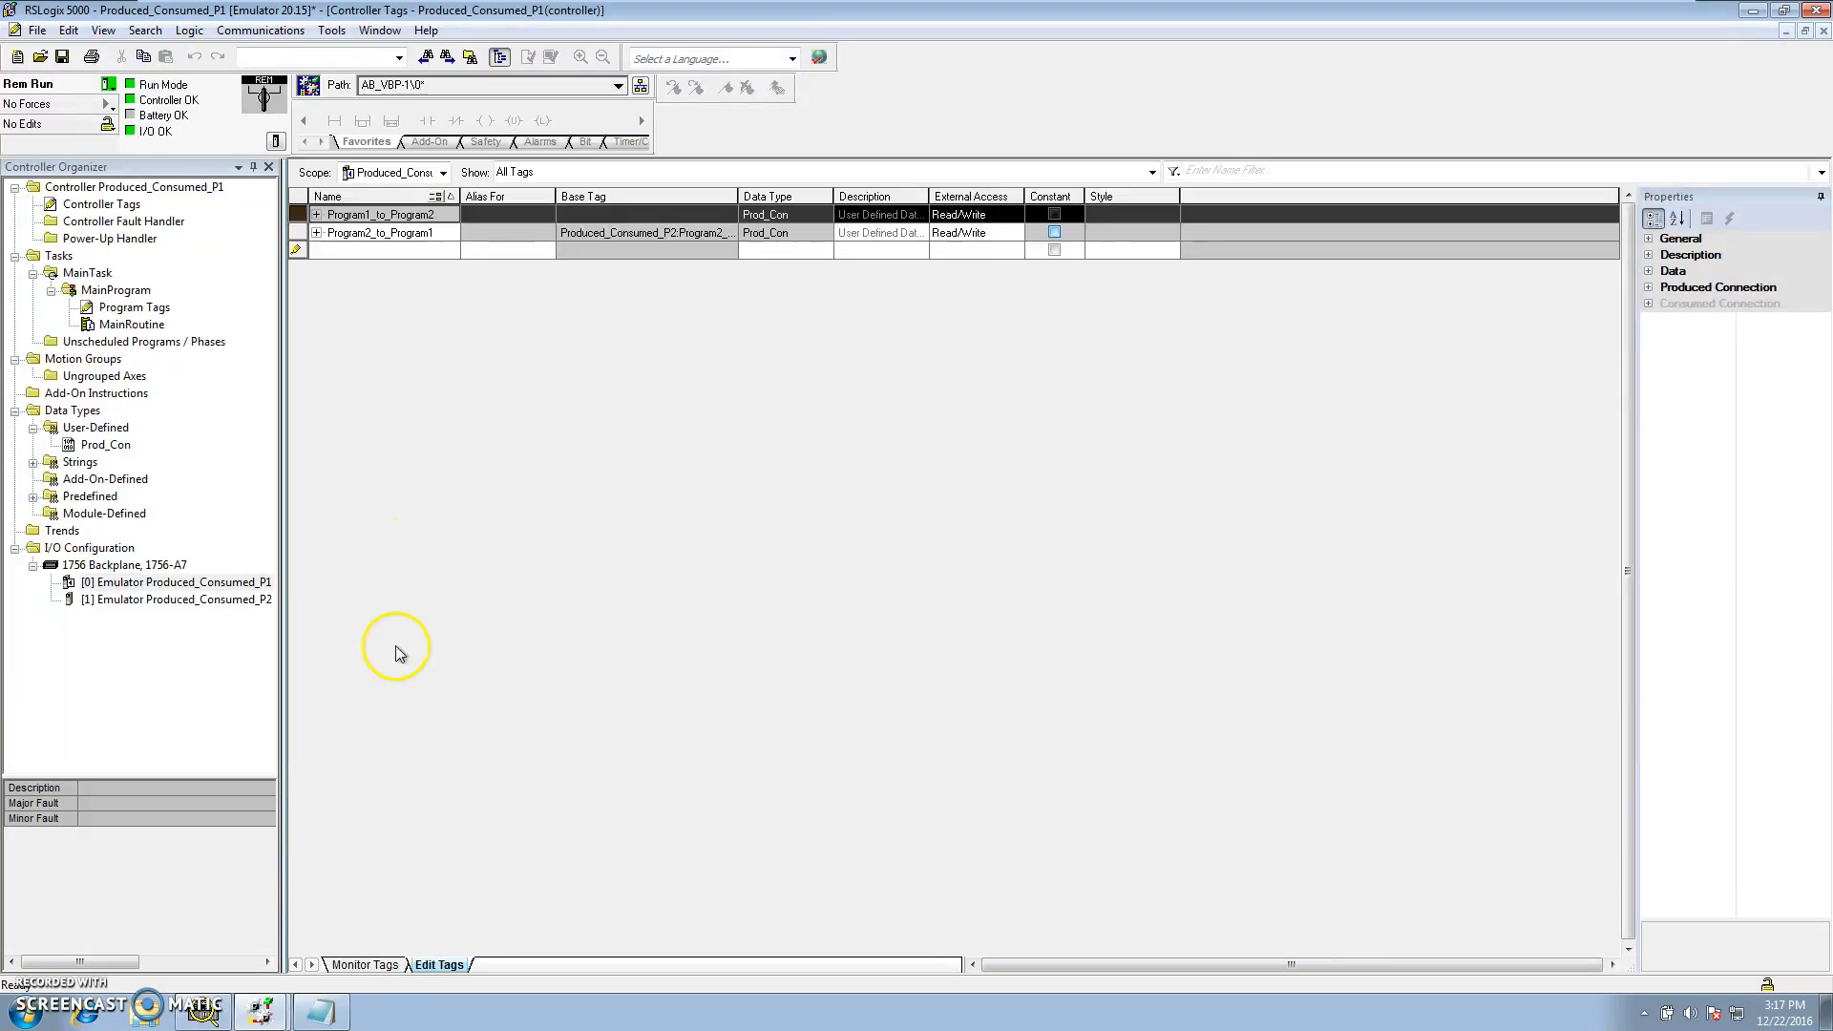
pyautogui.click(371, 965)
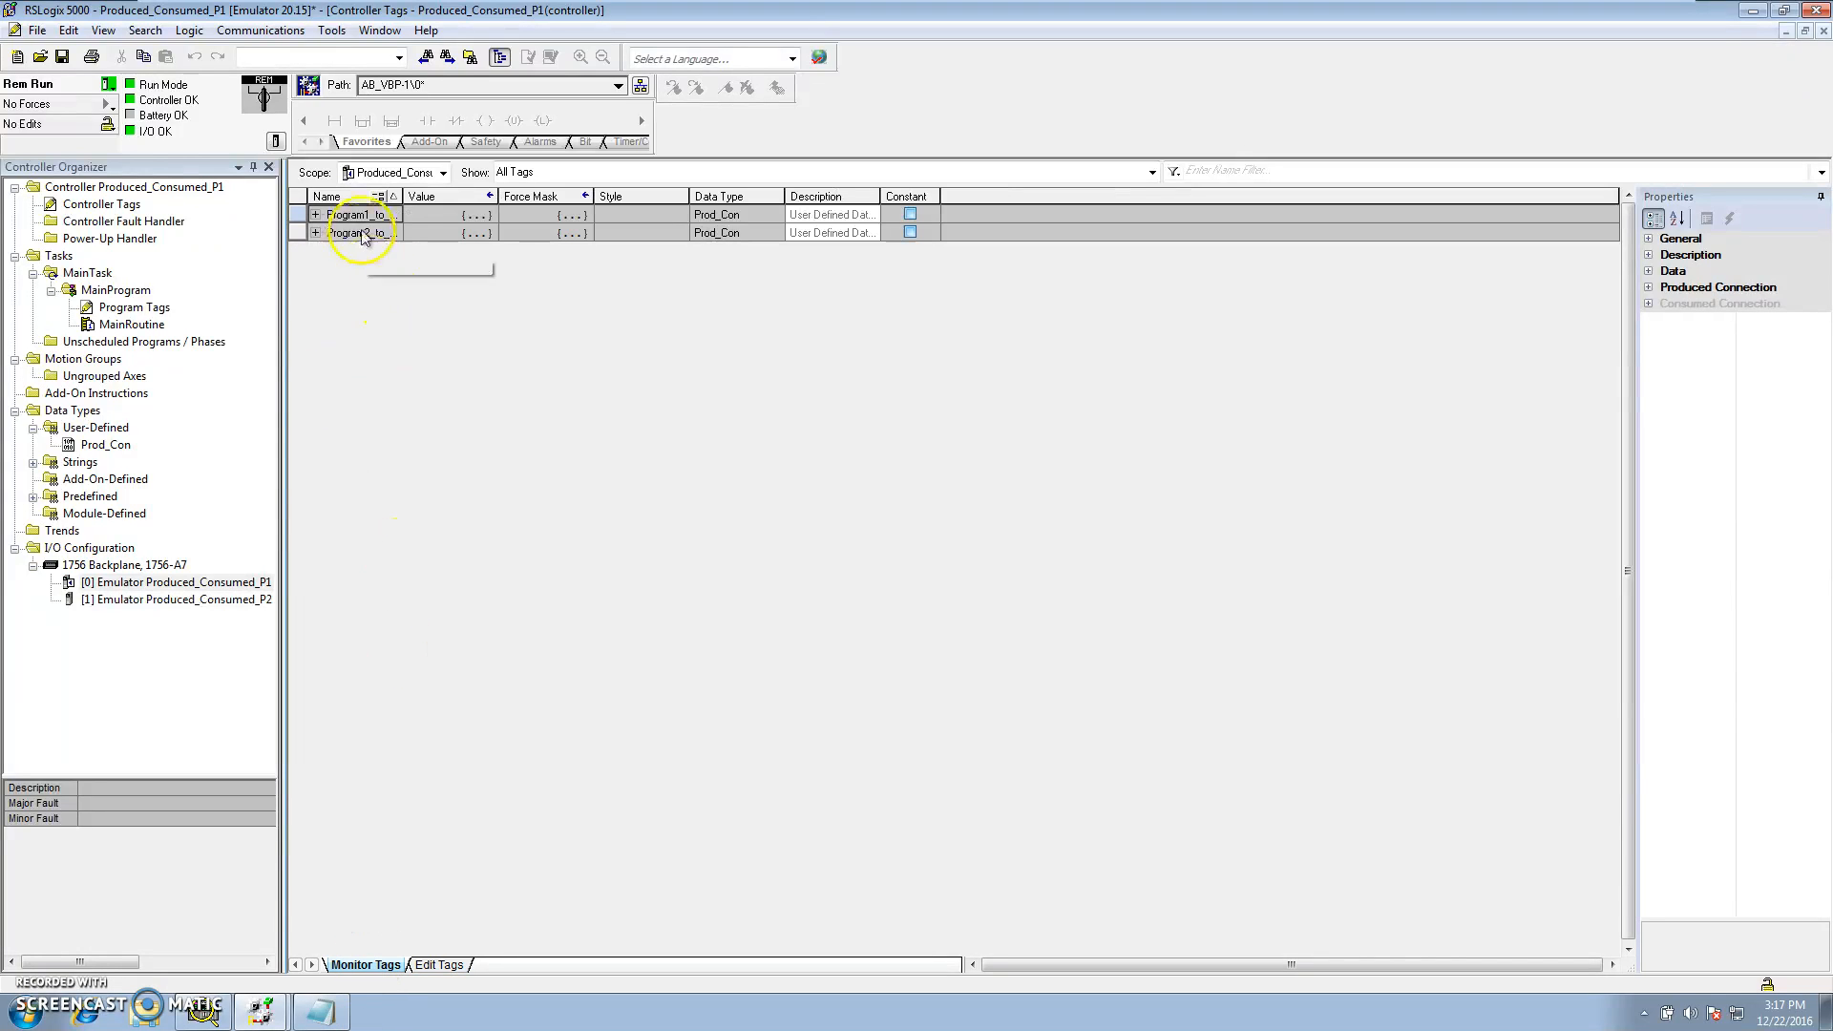
pyautogui.moveTo(403, 196); pyautogui.dragTo(614, 198)
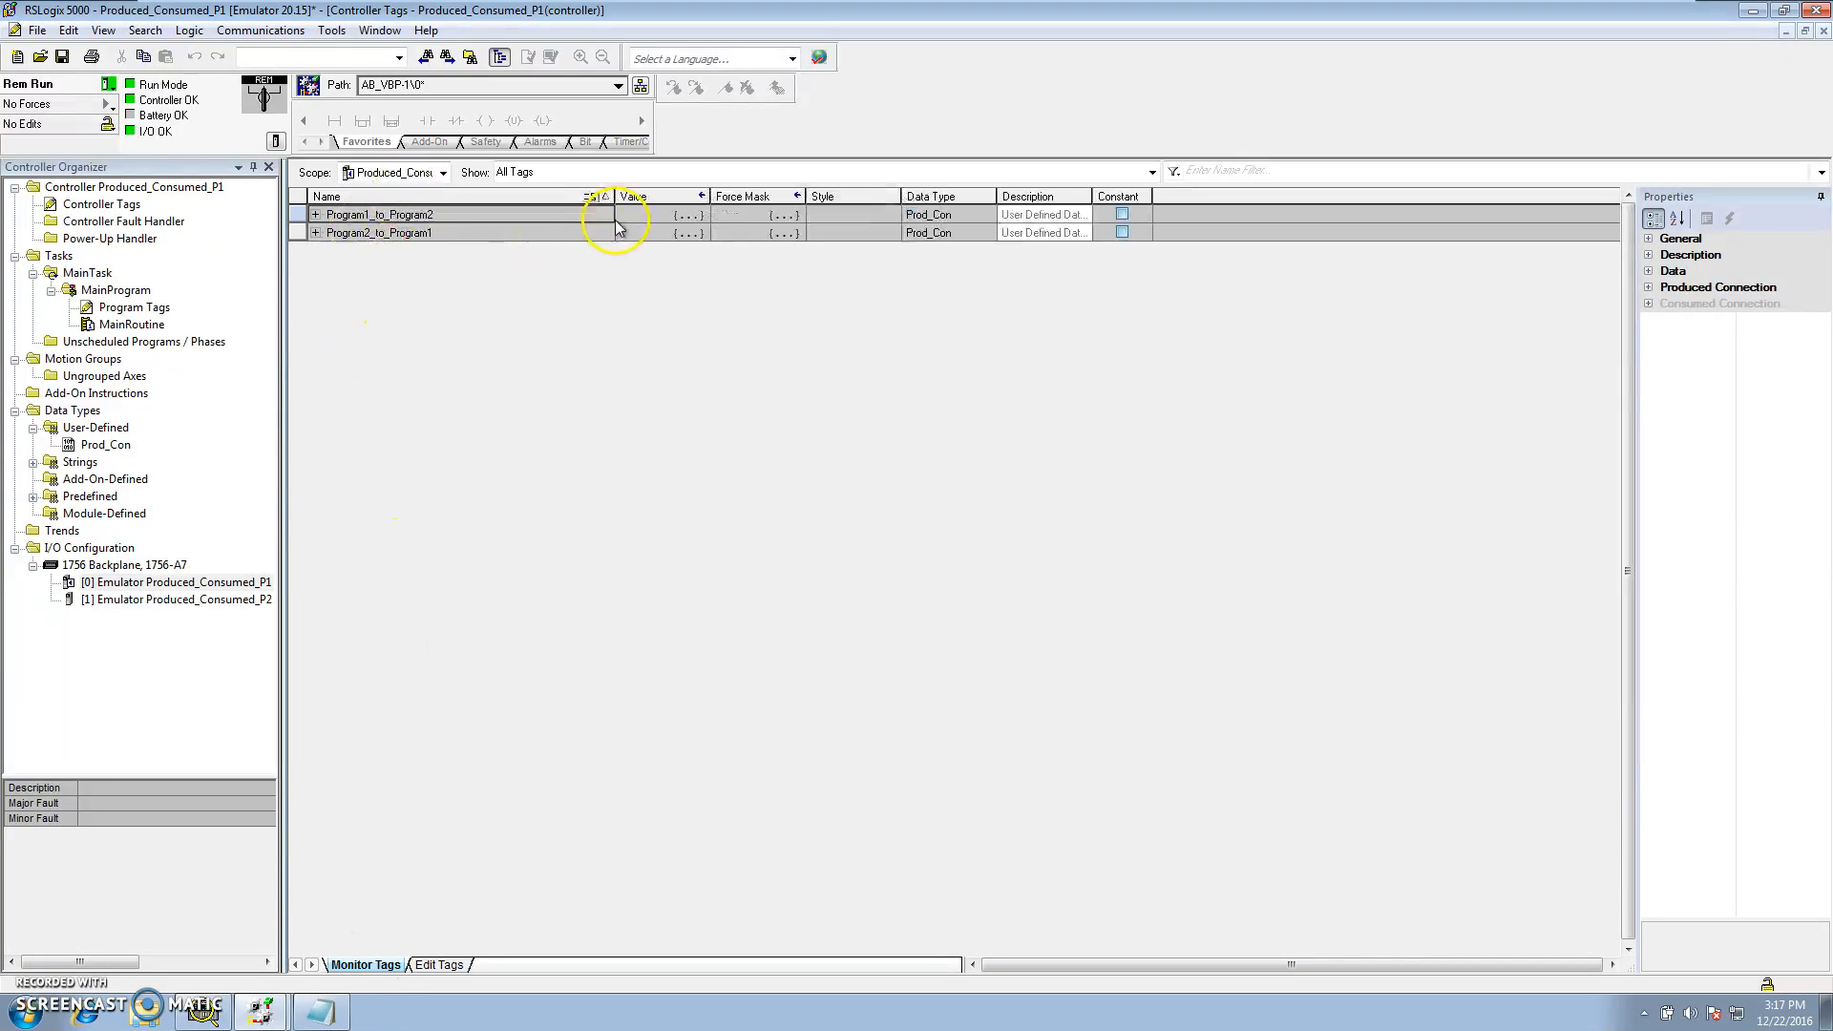
pyautogui.click(316, 216)
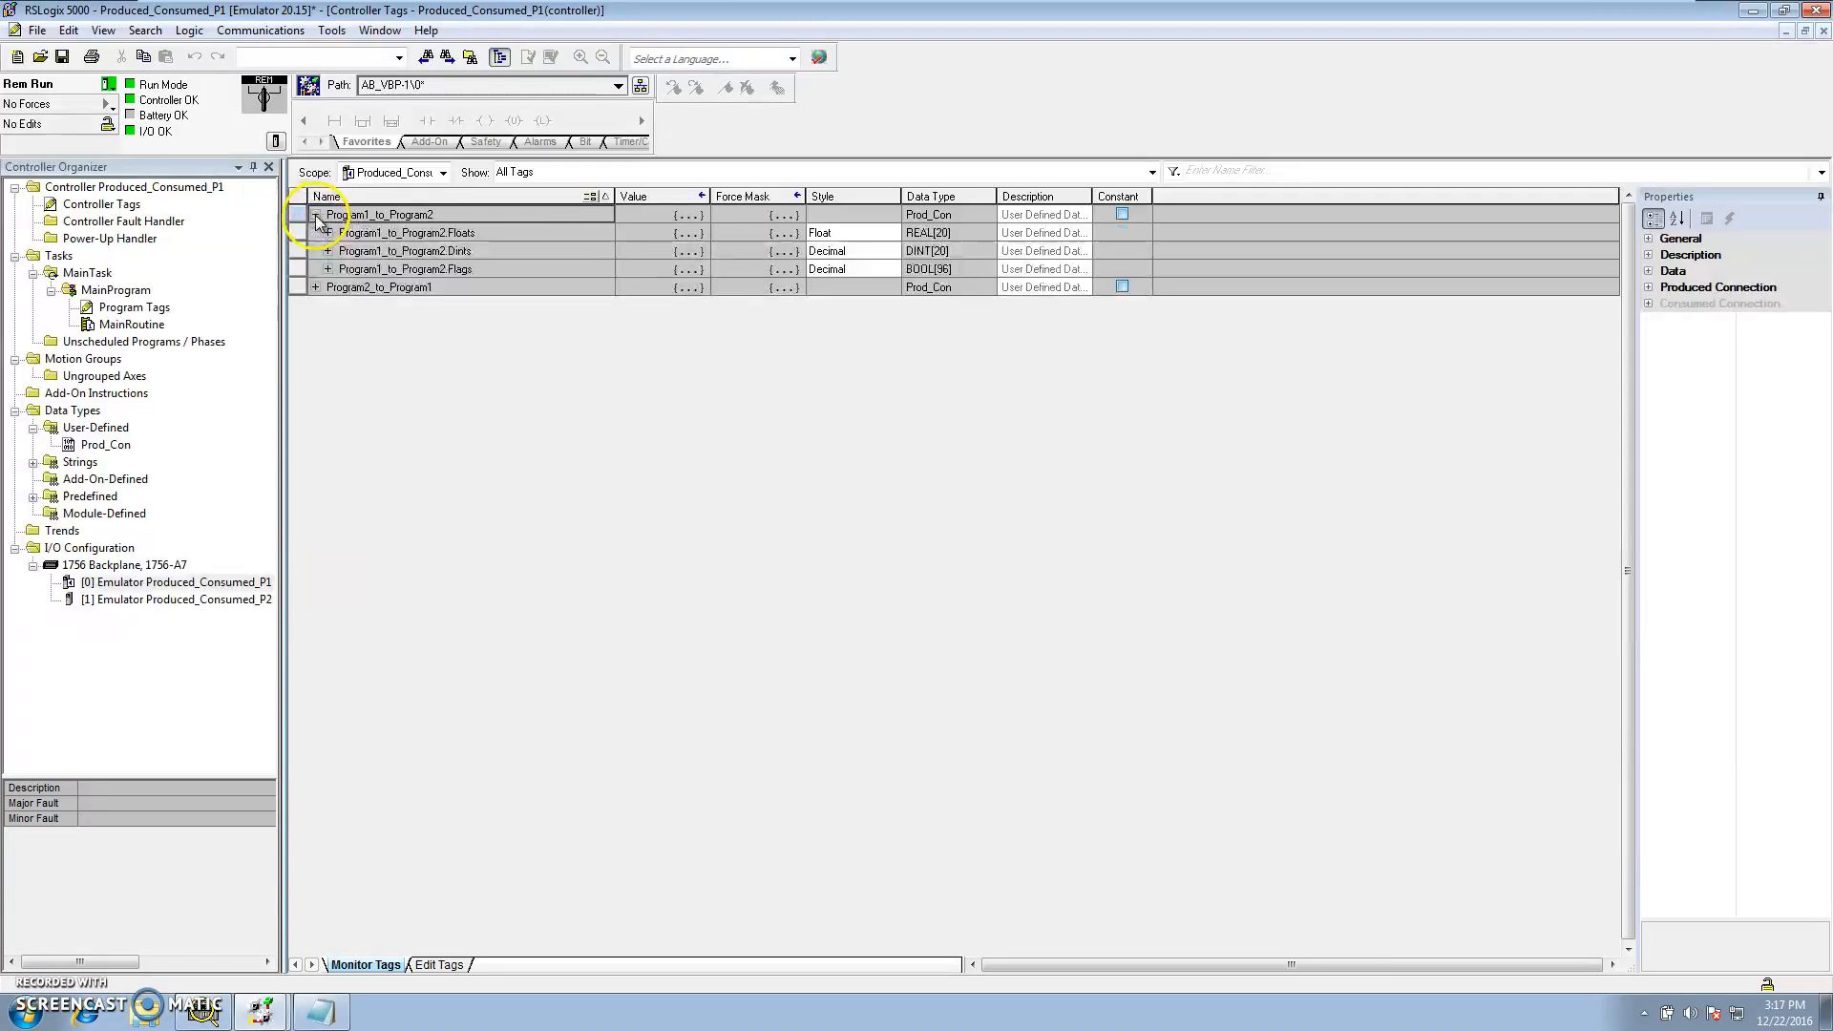
pyautogui.click(328, 269)
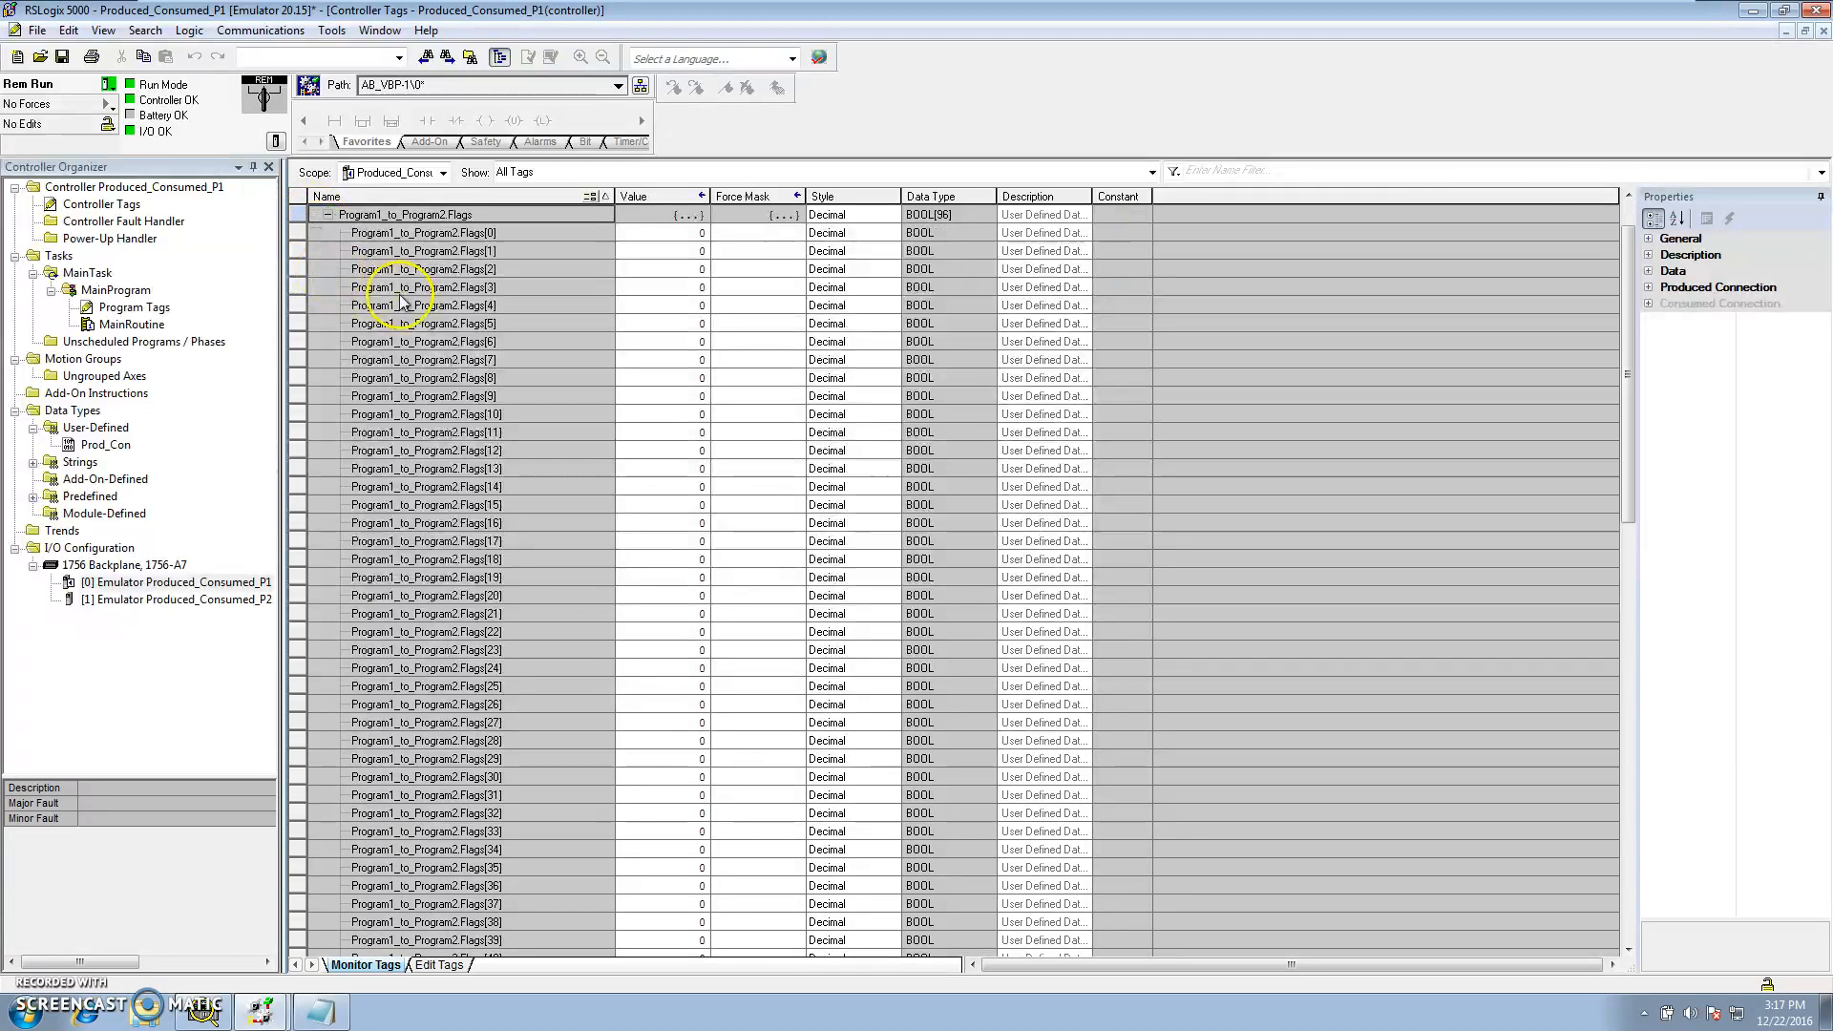
pyautogui.click(708, 234)
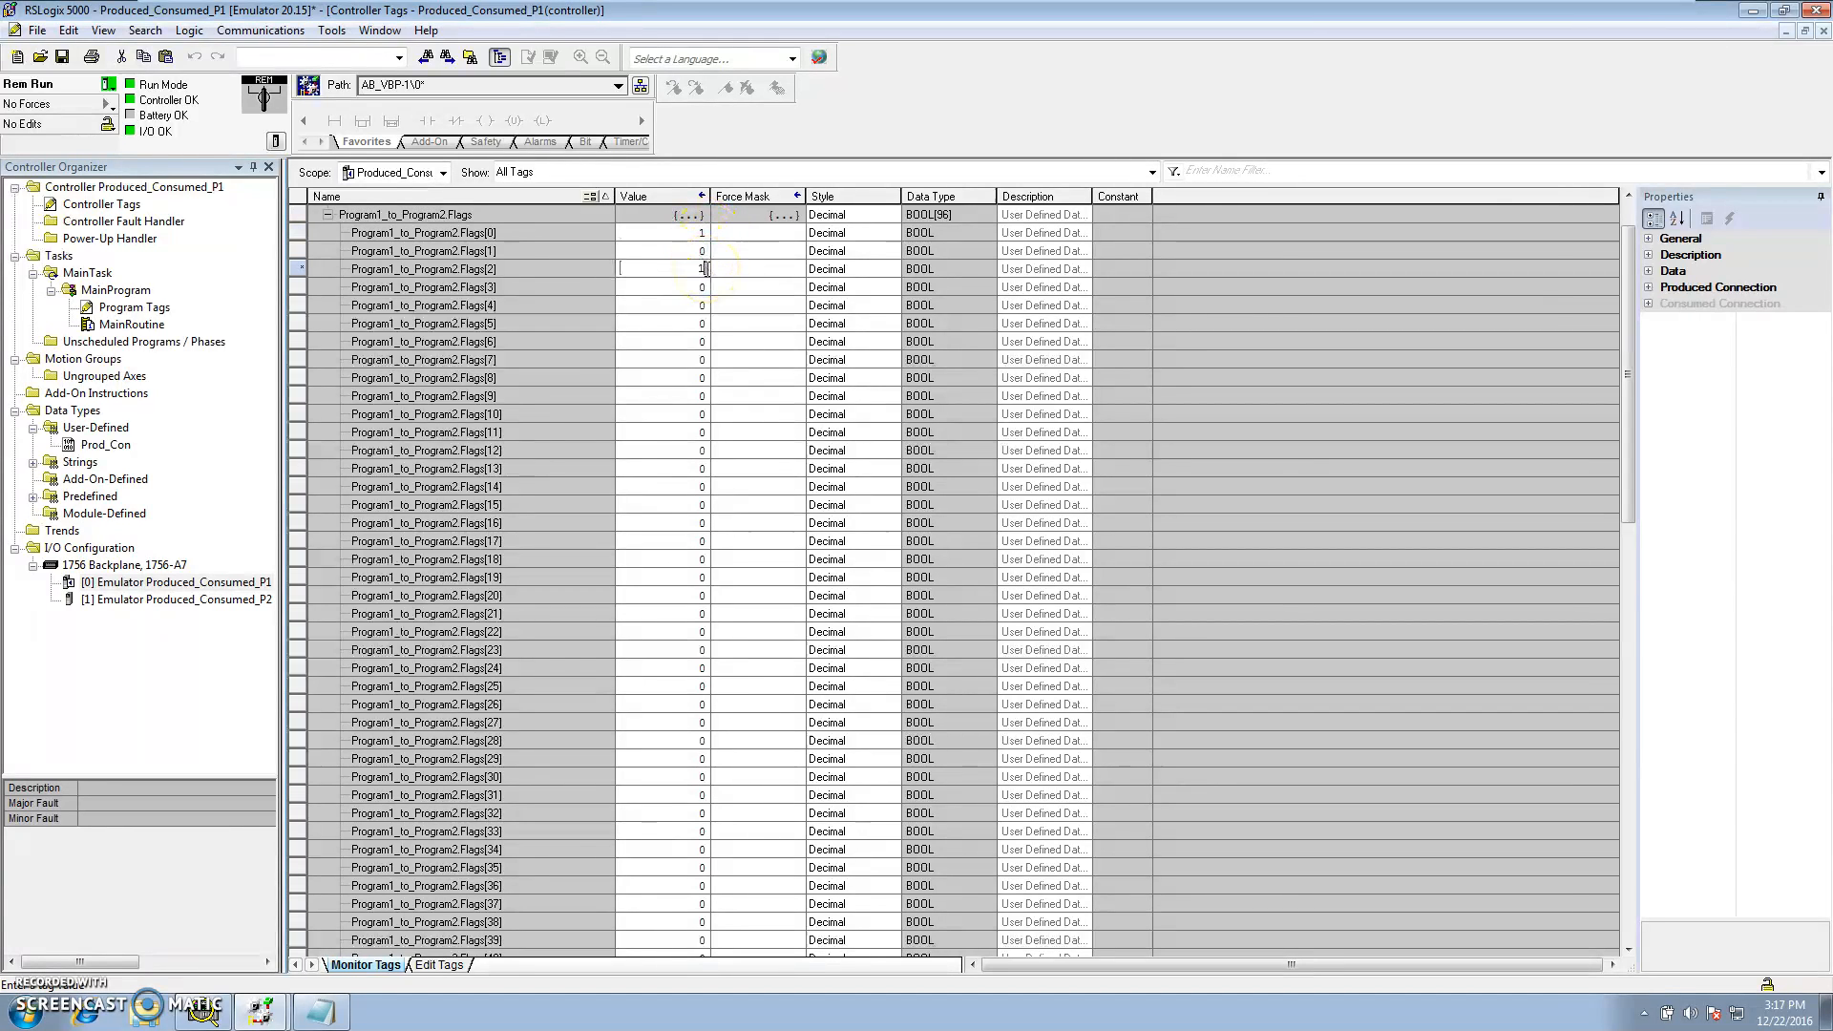
pyautogui.click(707, 307)
# Compare the Program1_to_Program2 flag values in P2 with P1 and check the emulator chassis monitor
pyautogui.click(260, 1010)
pyautogui.click(427, 968)
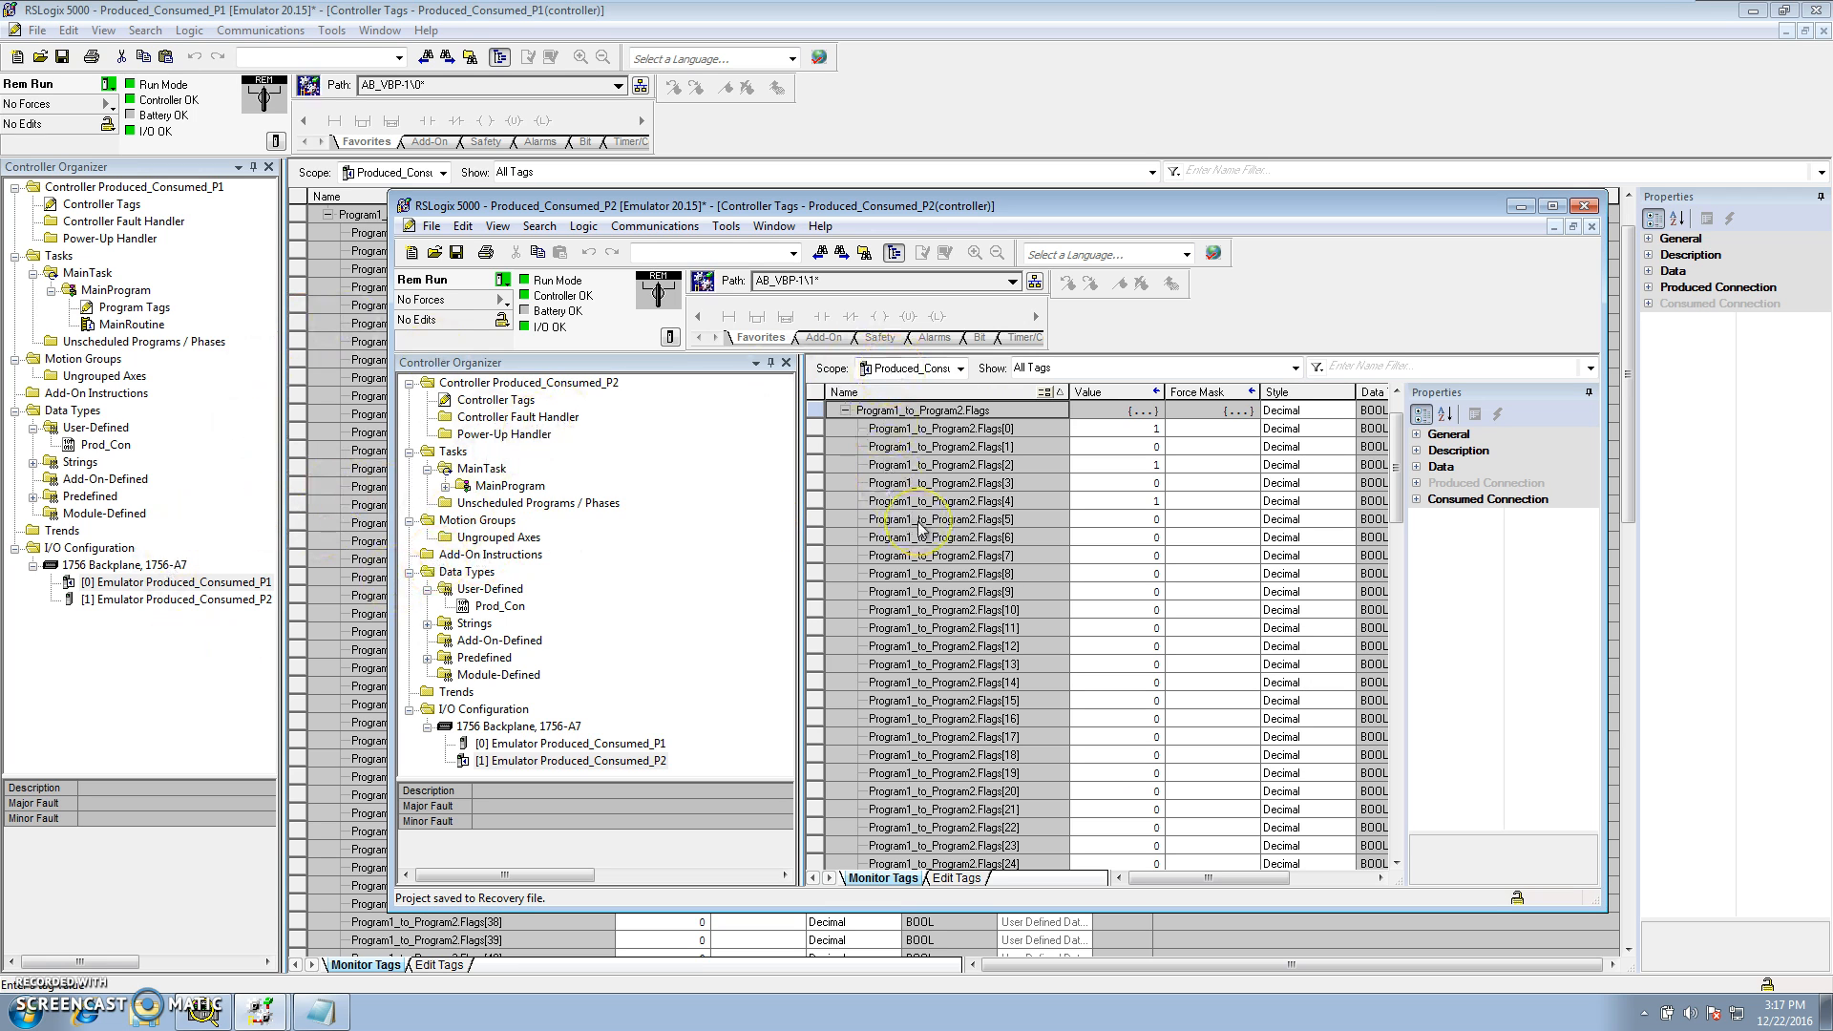
pyautogui.click(1559, 212)
pyautogui.click(208, 1014)
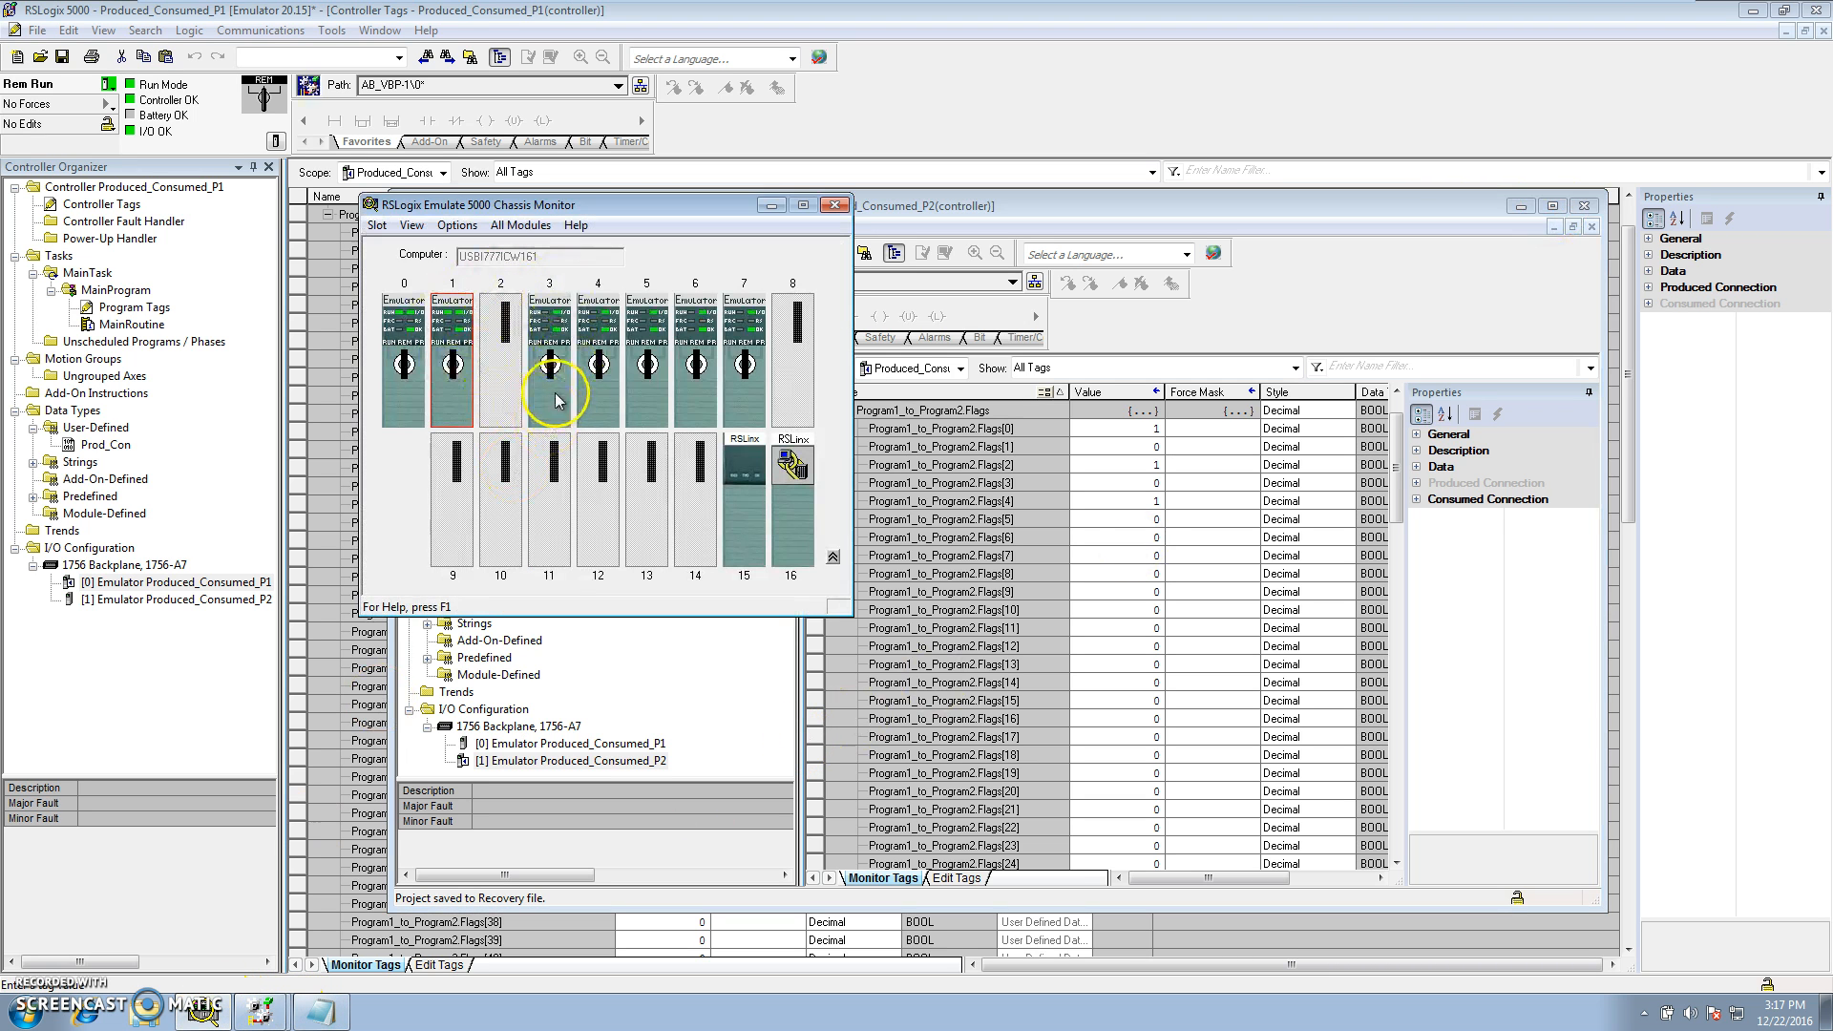
pyautogui.moveTo(559, 400)
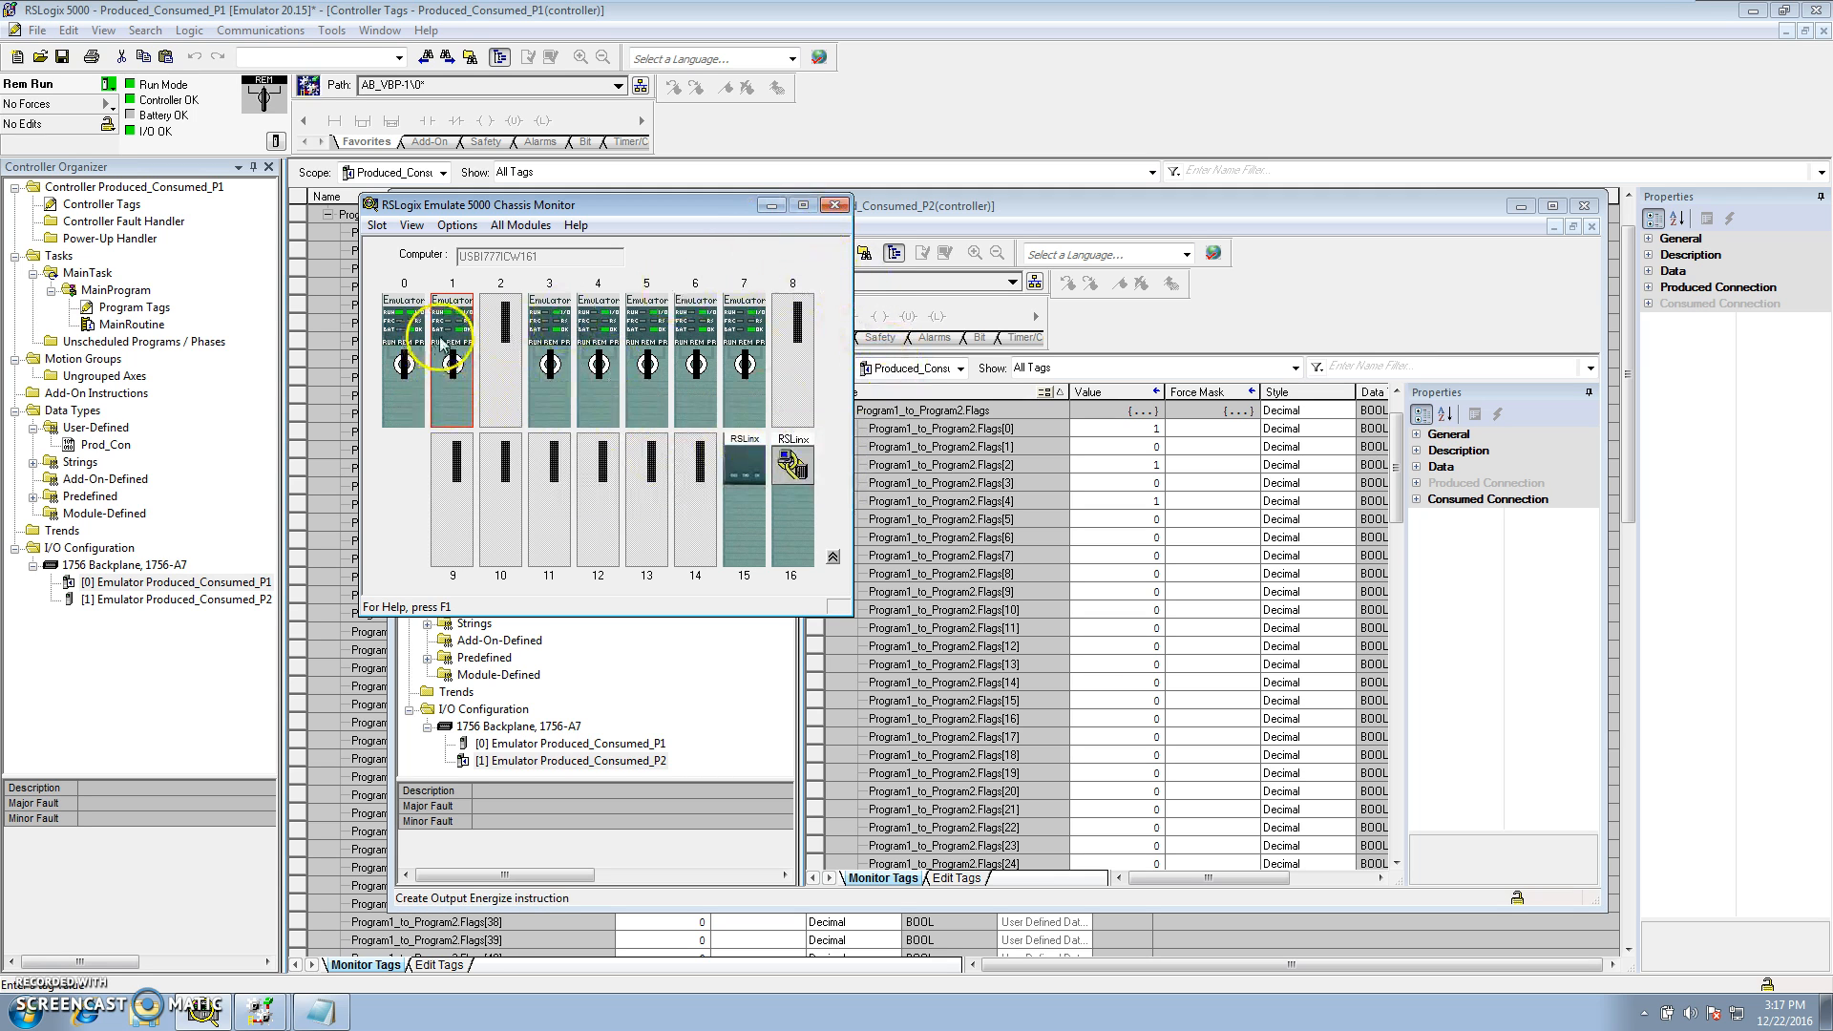
pyautogui.click(771, 204)
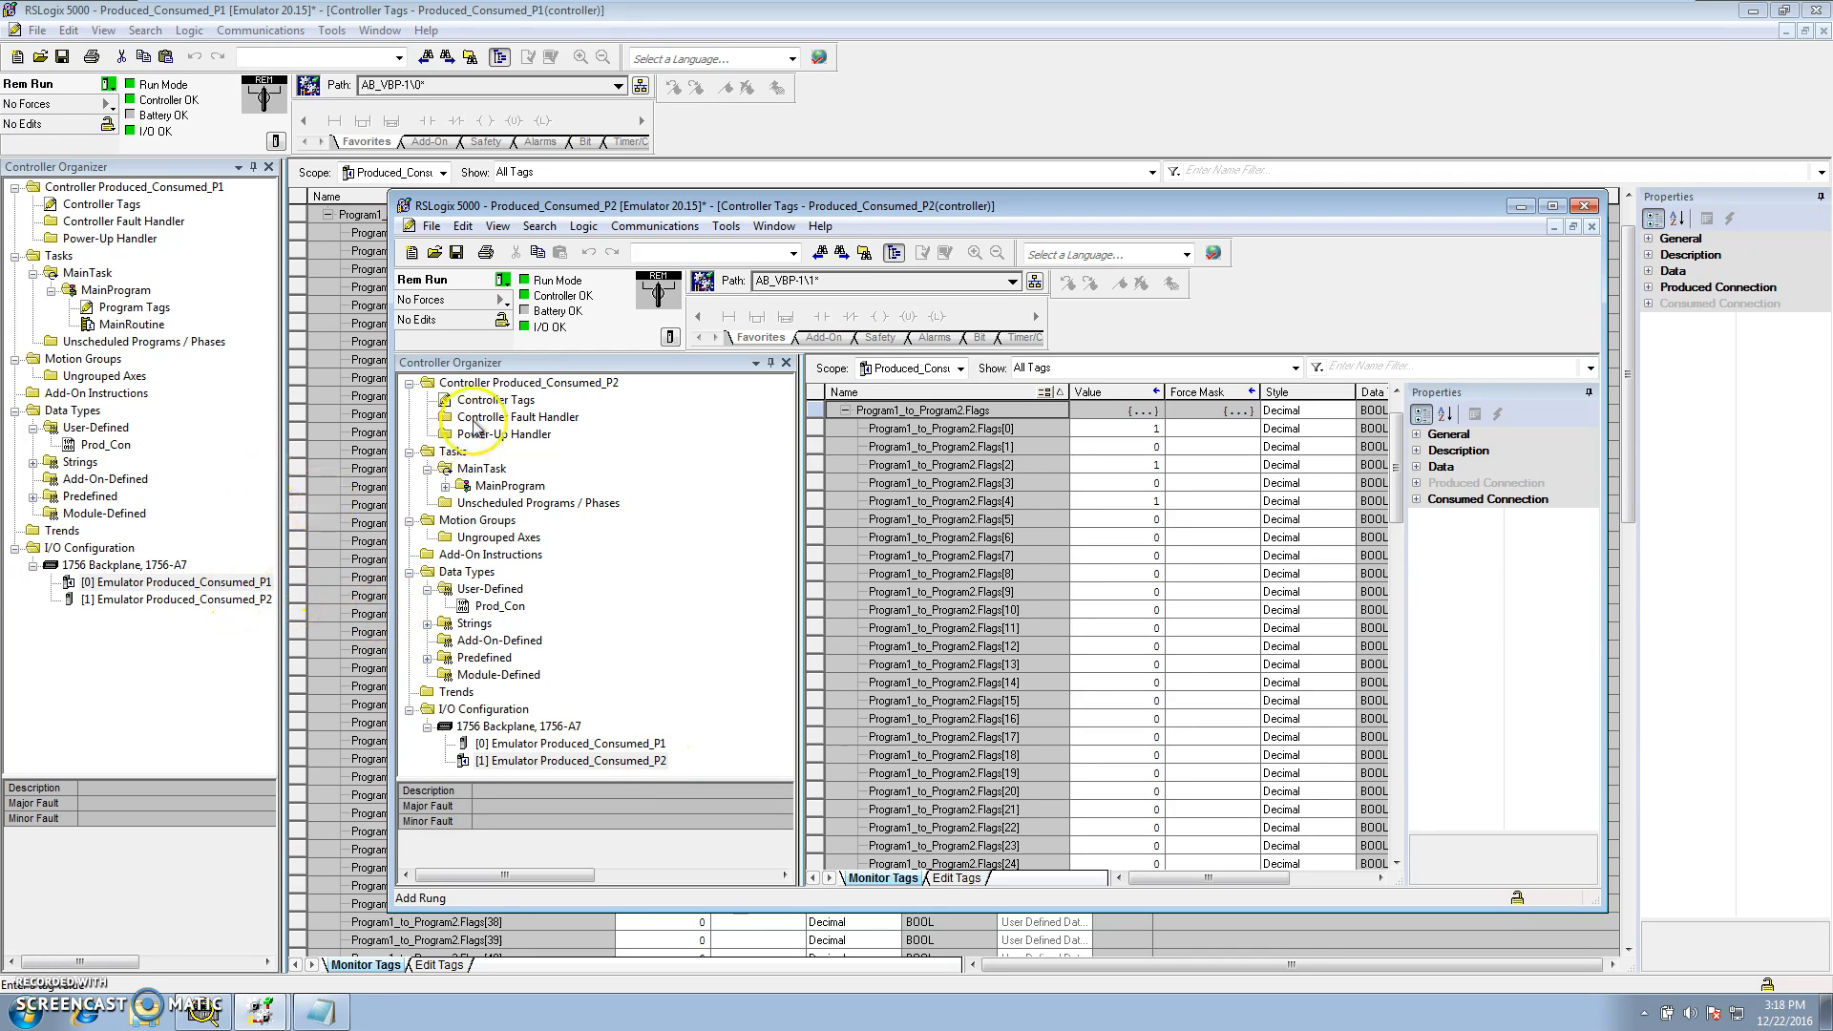
pyautogui.moveTo(473, 206); pyautogui.dragTo(621, 437)
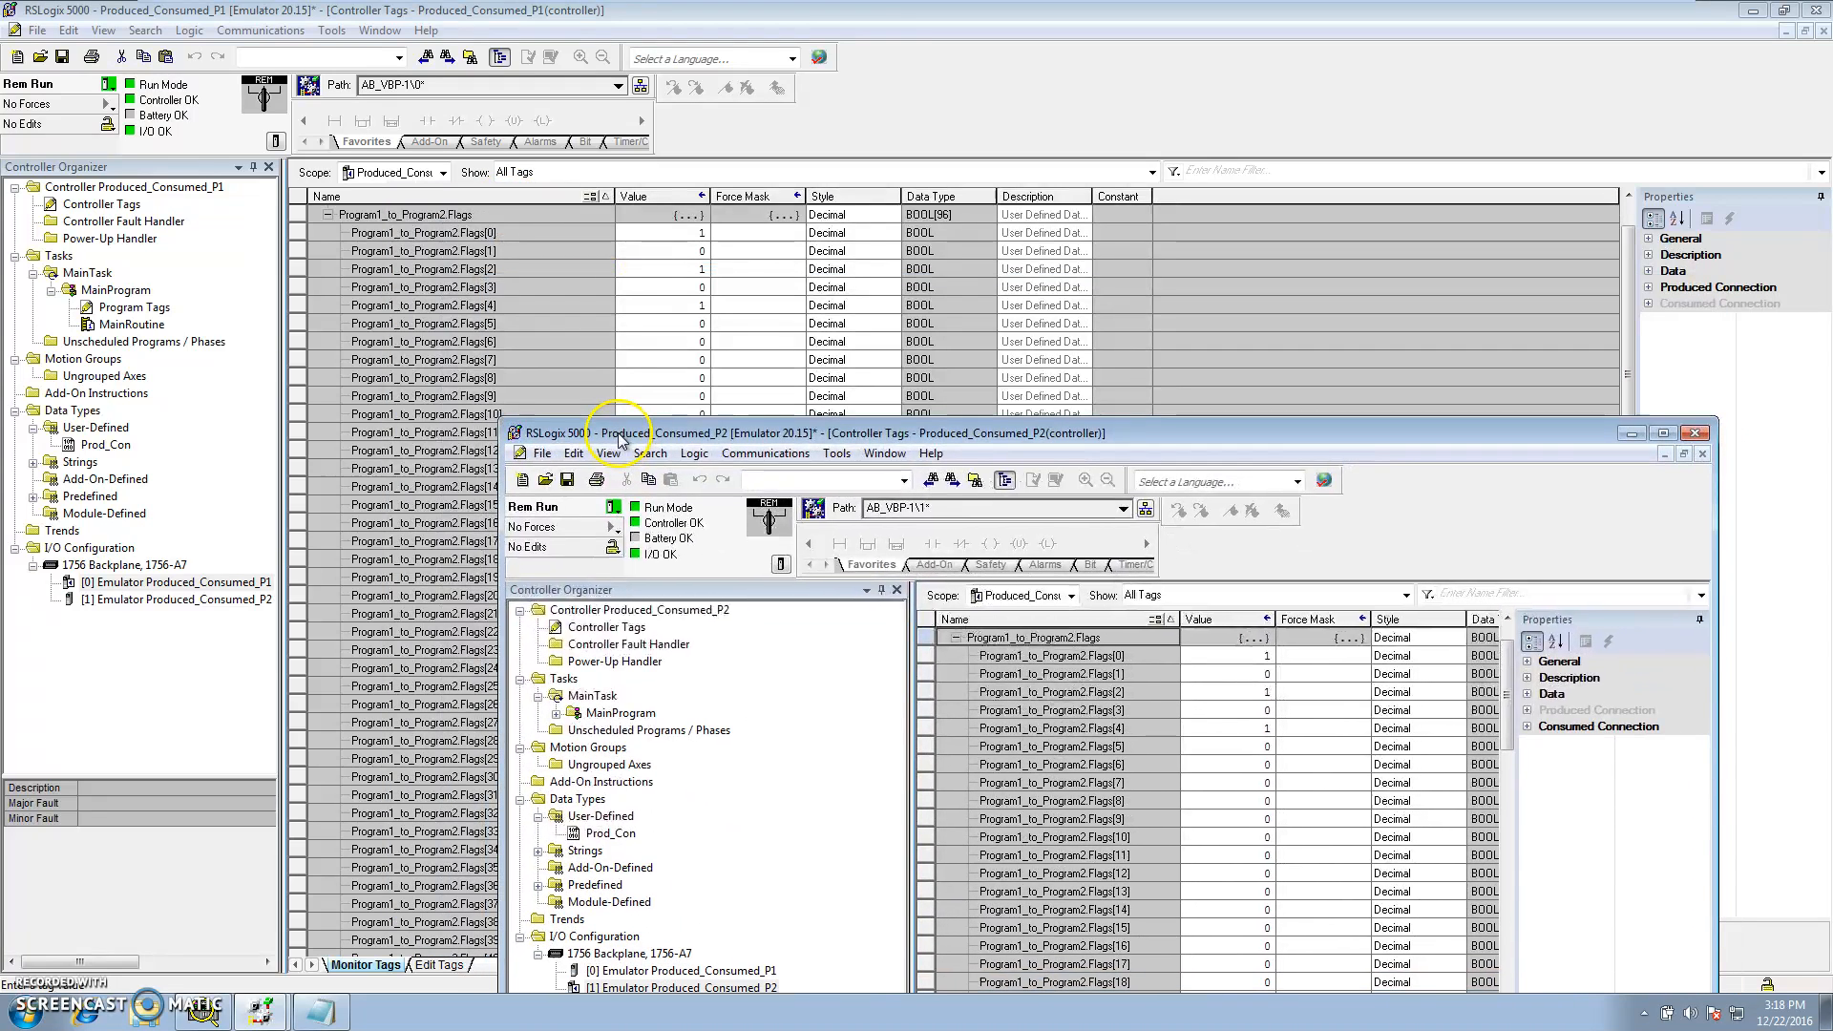
# In P1, collapse the Program1_to_Program2 Flags and expand the Program2_to_Program1 Flags members to monitor them
pyautogui.click(328, 214)
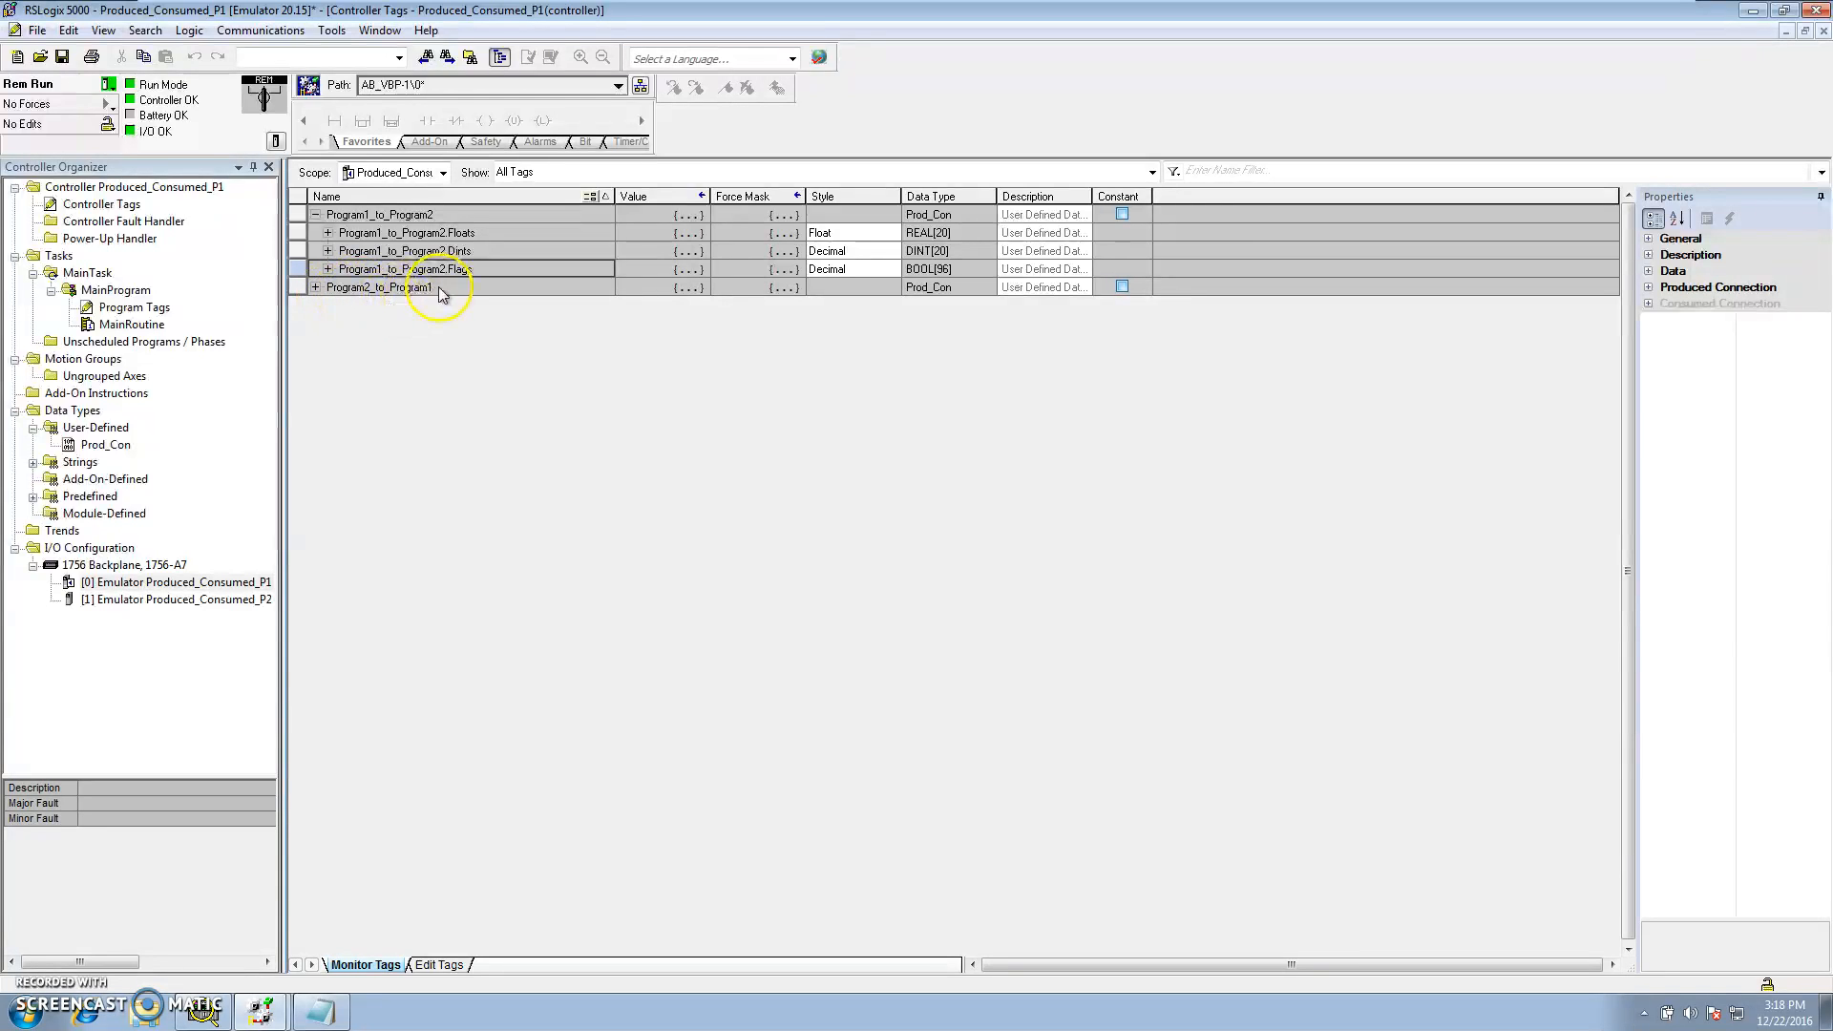
pyautogui.click(316, 287)
pyautogui.click(328, 342)
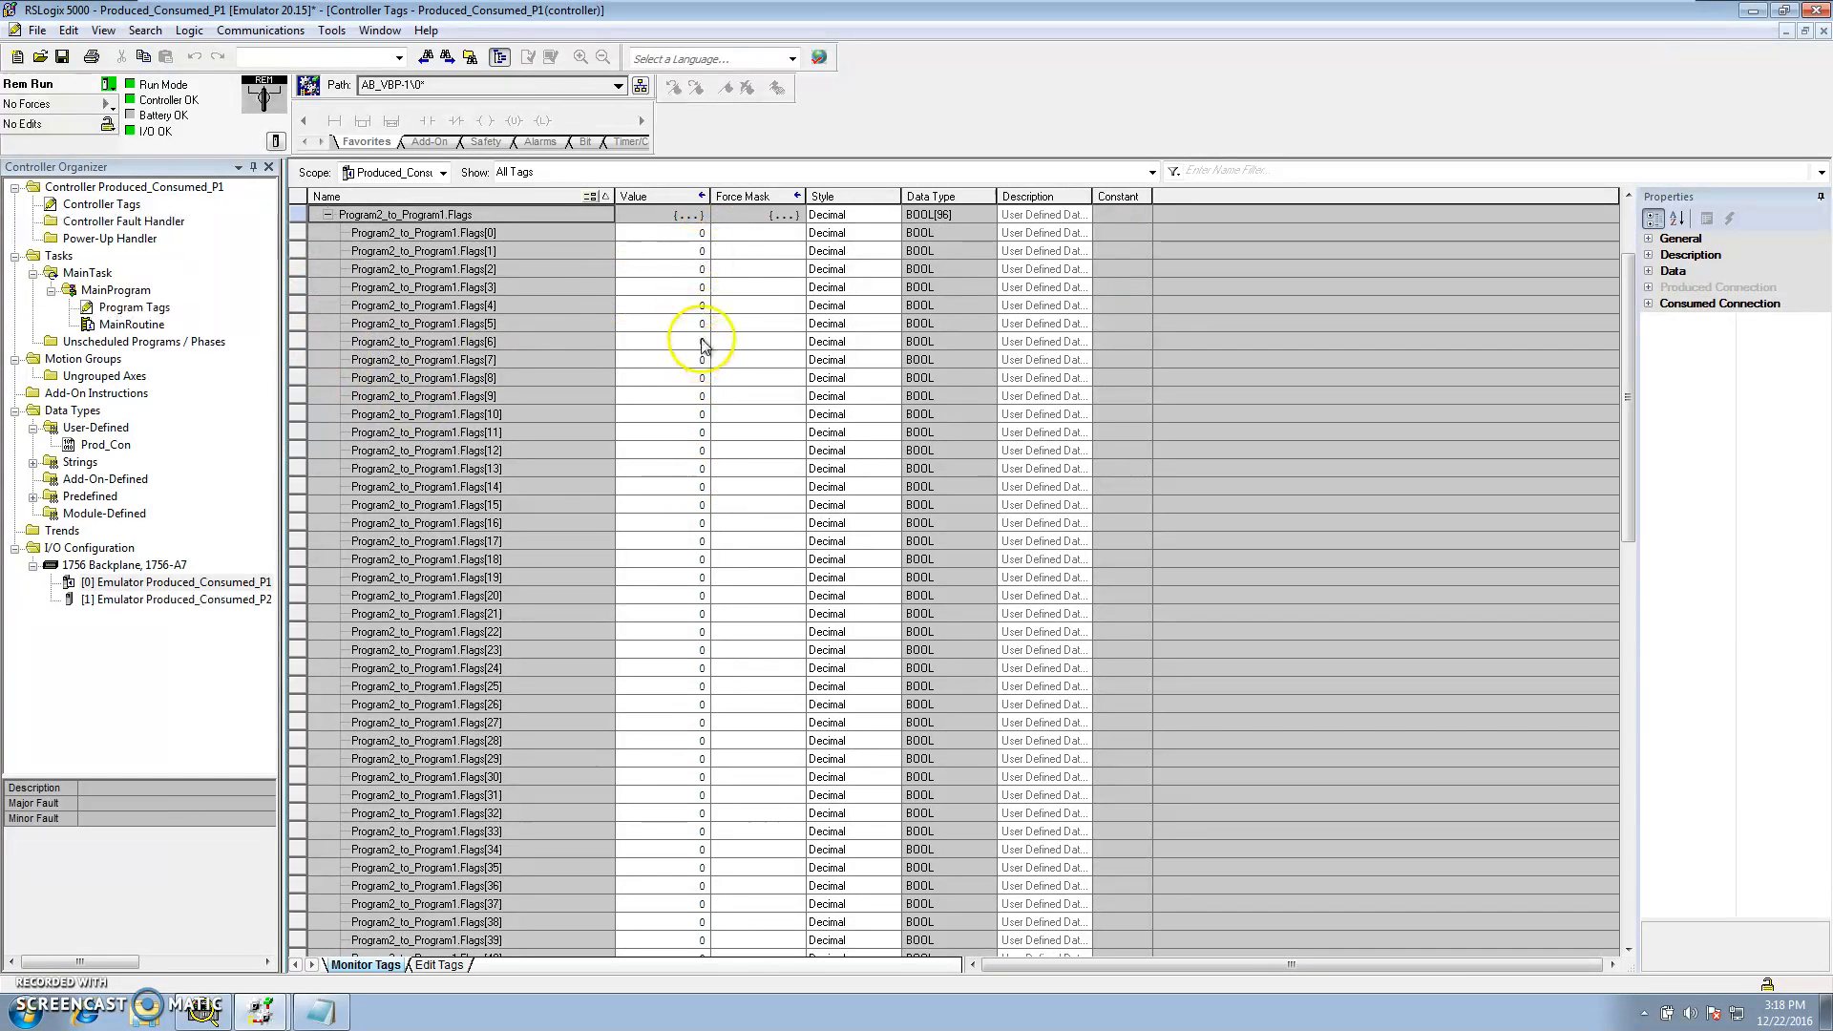
# Switch to the P2 project, expand the Program2_to_Program1 Flags and open the Flags[0] value for editing
pyautogui.click(260, 1011)
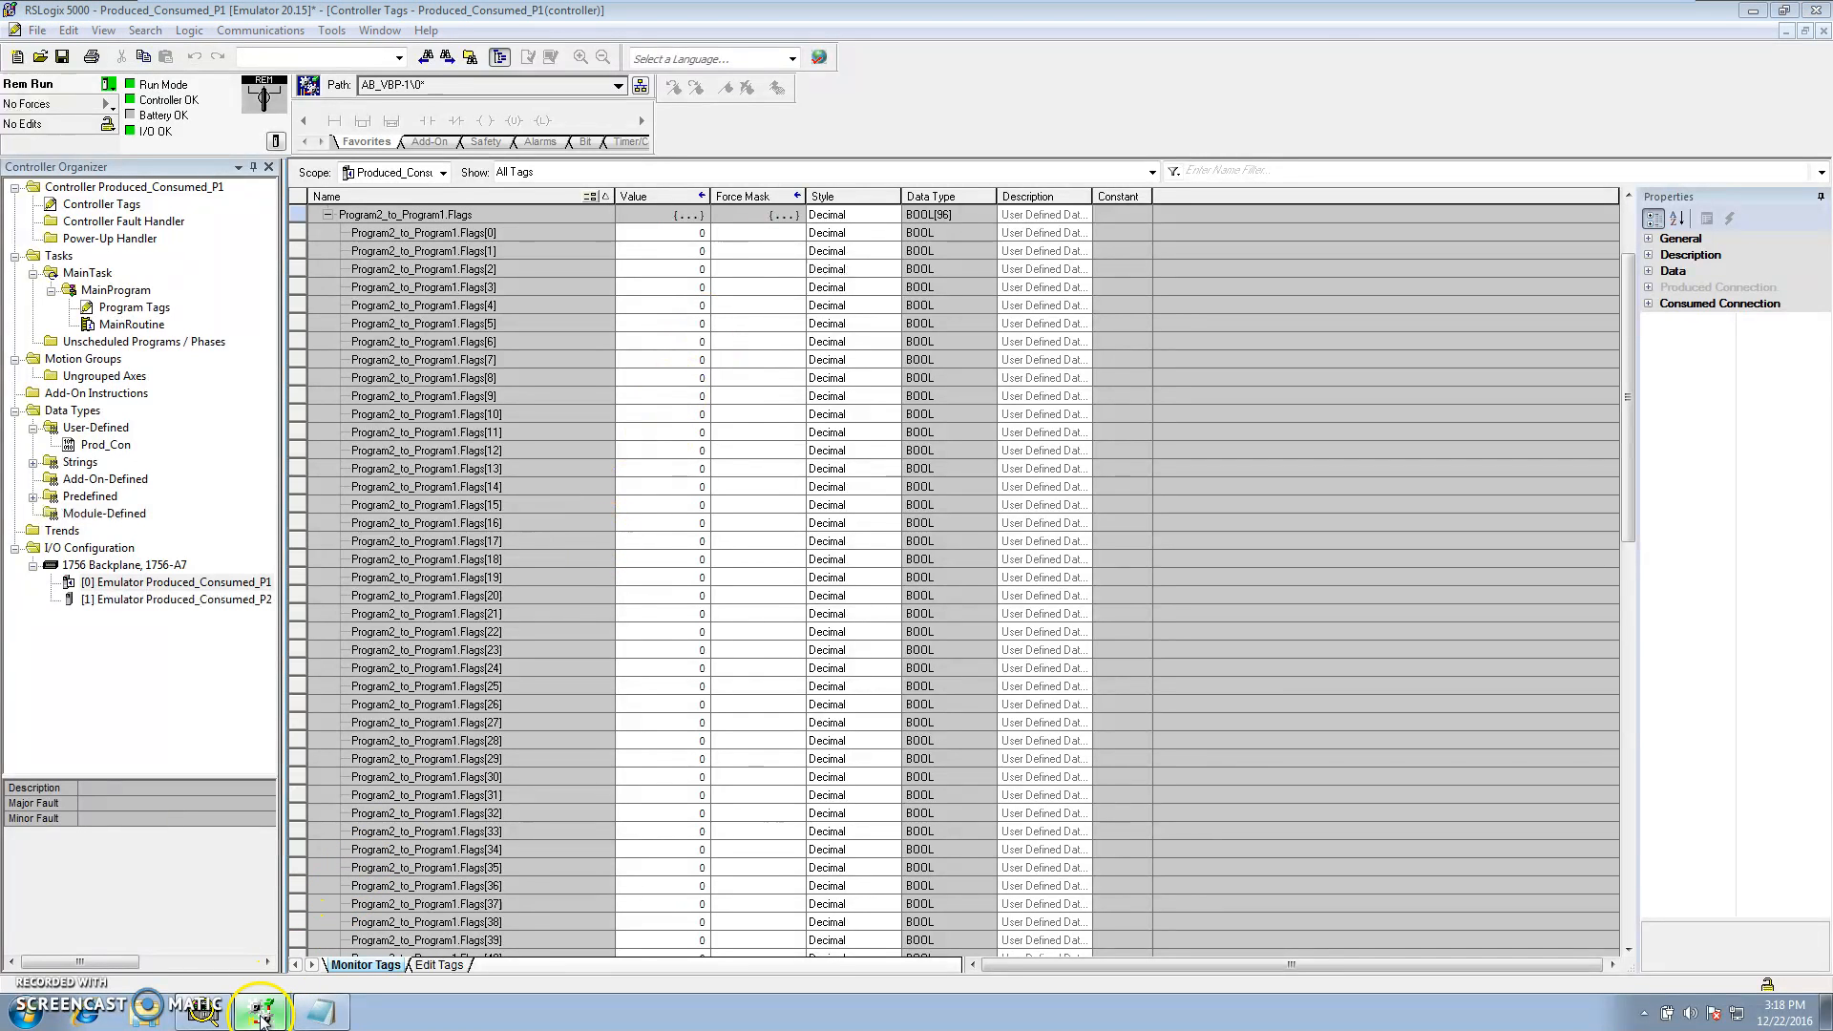
pyautogui.click(351, 970)
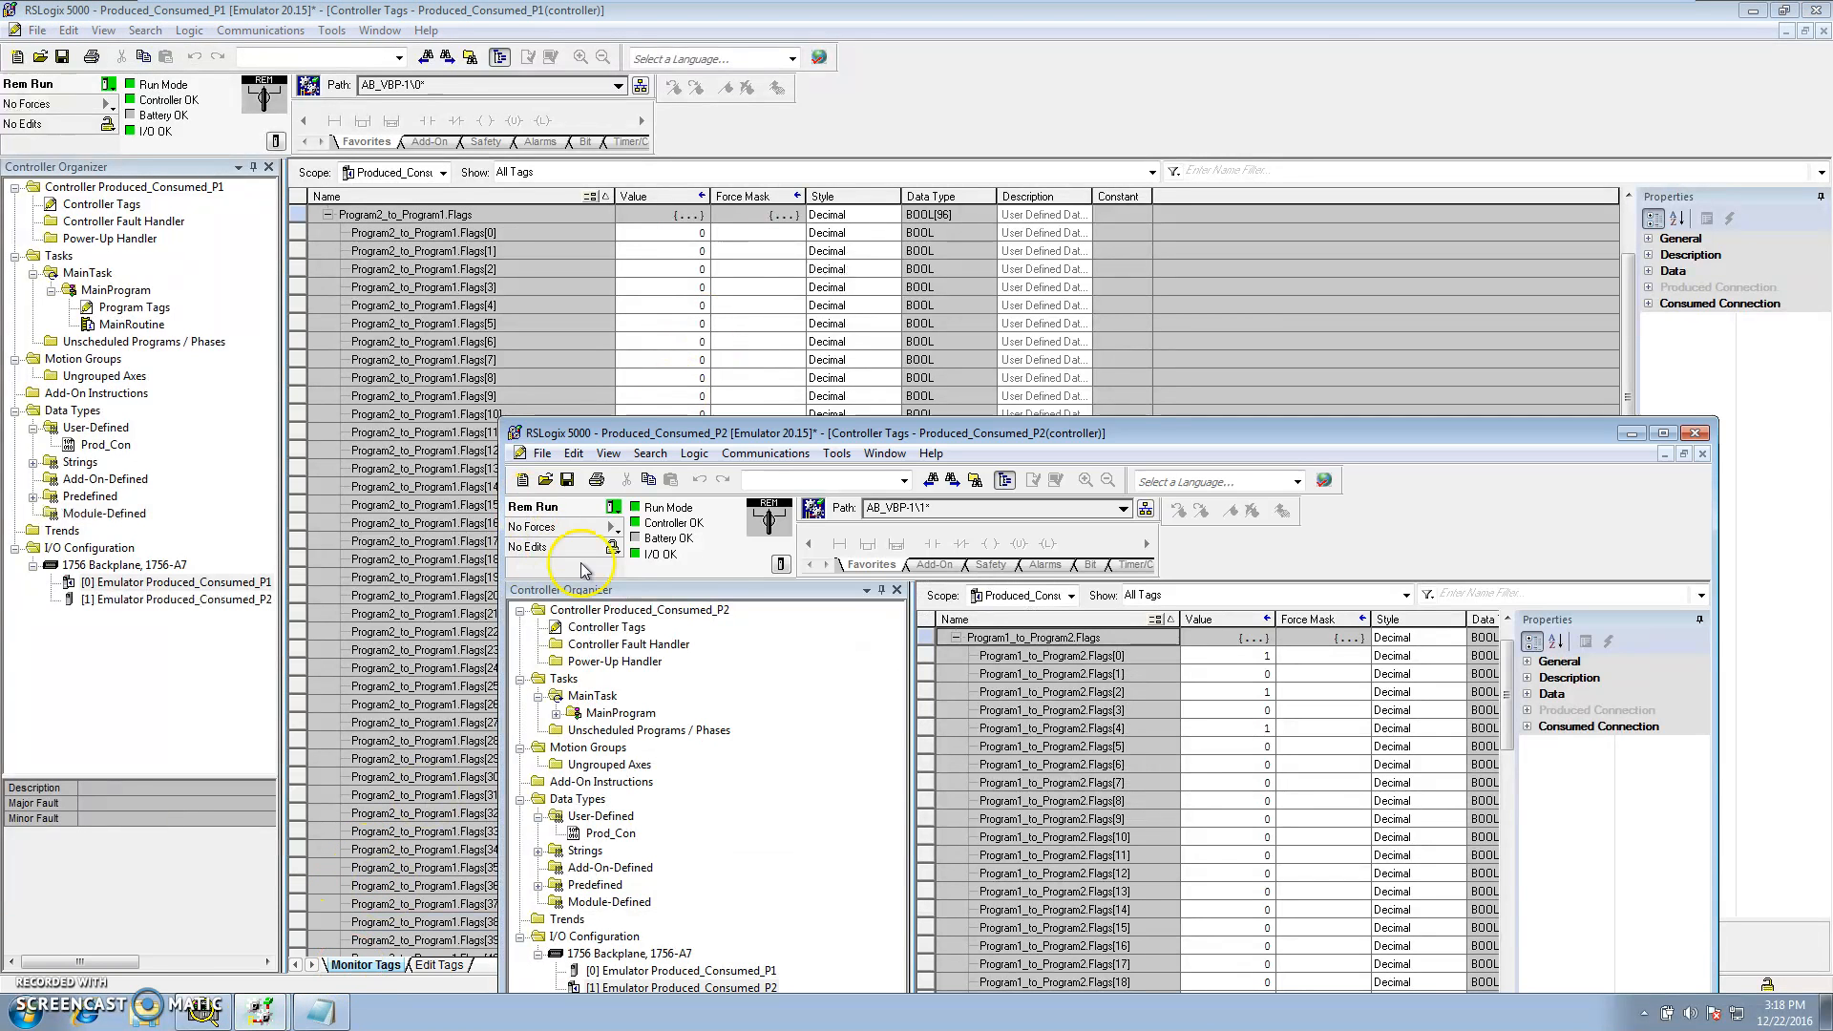
pyautogui.click(956, 638)
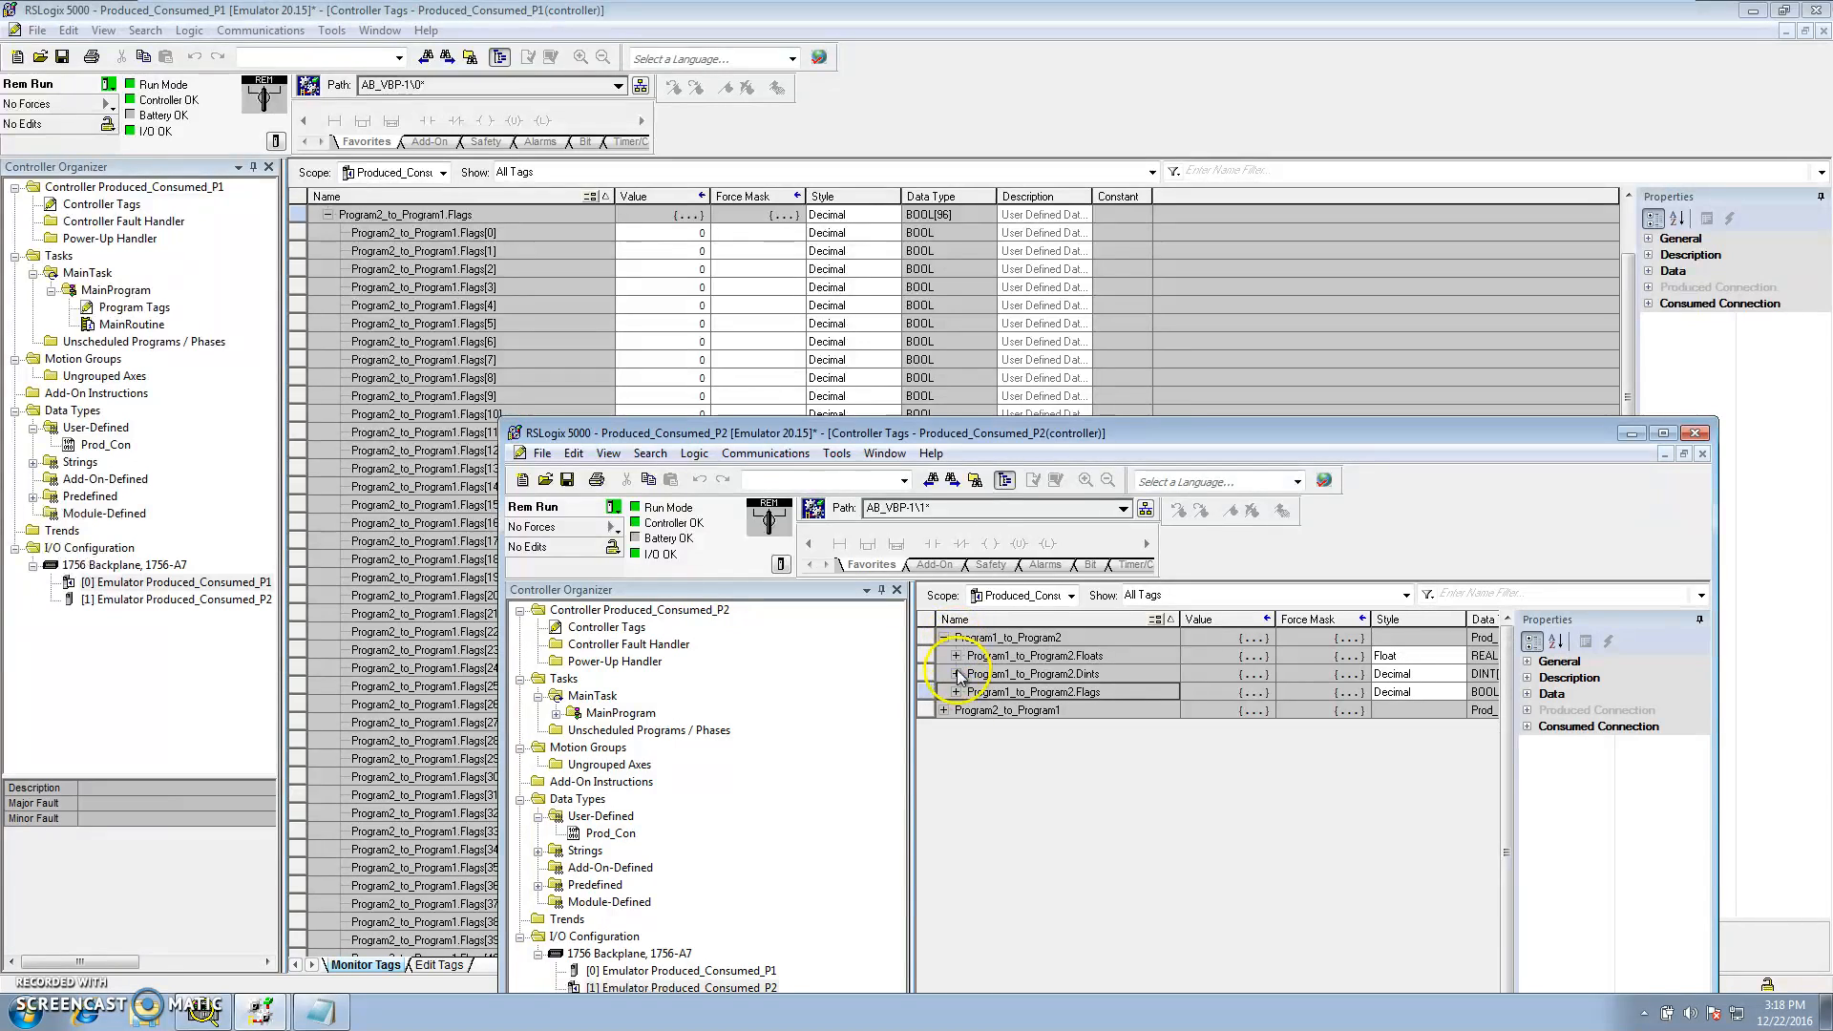
pyautogui.click(944, 712)
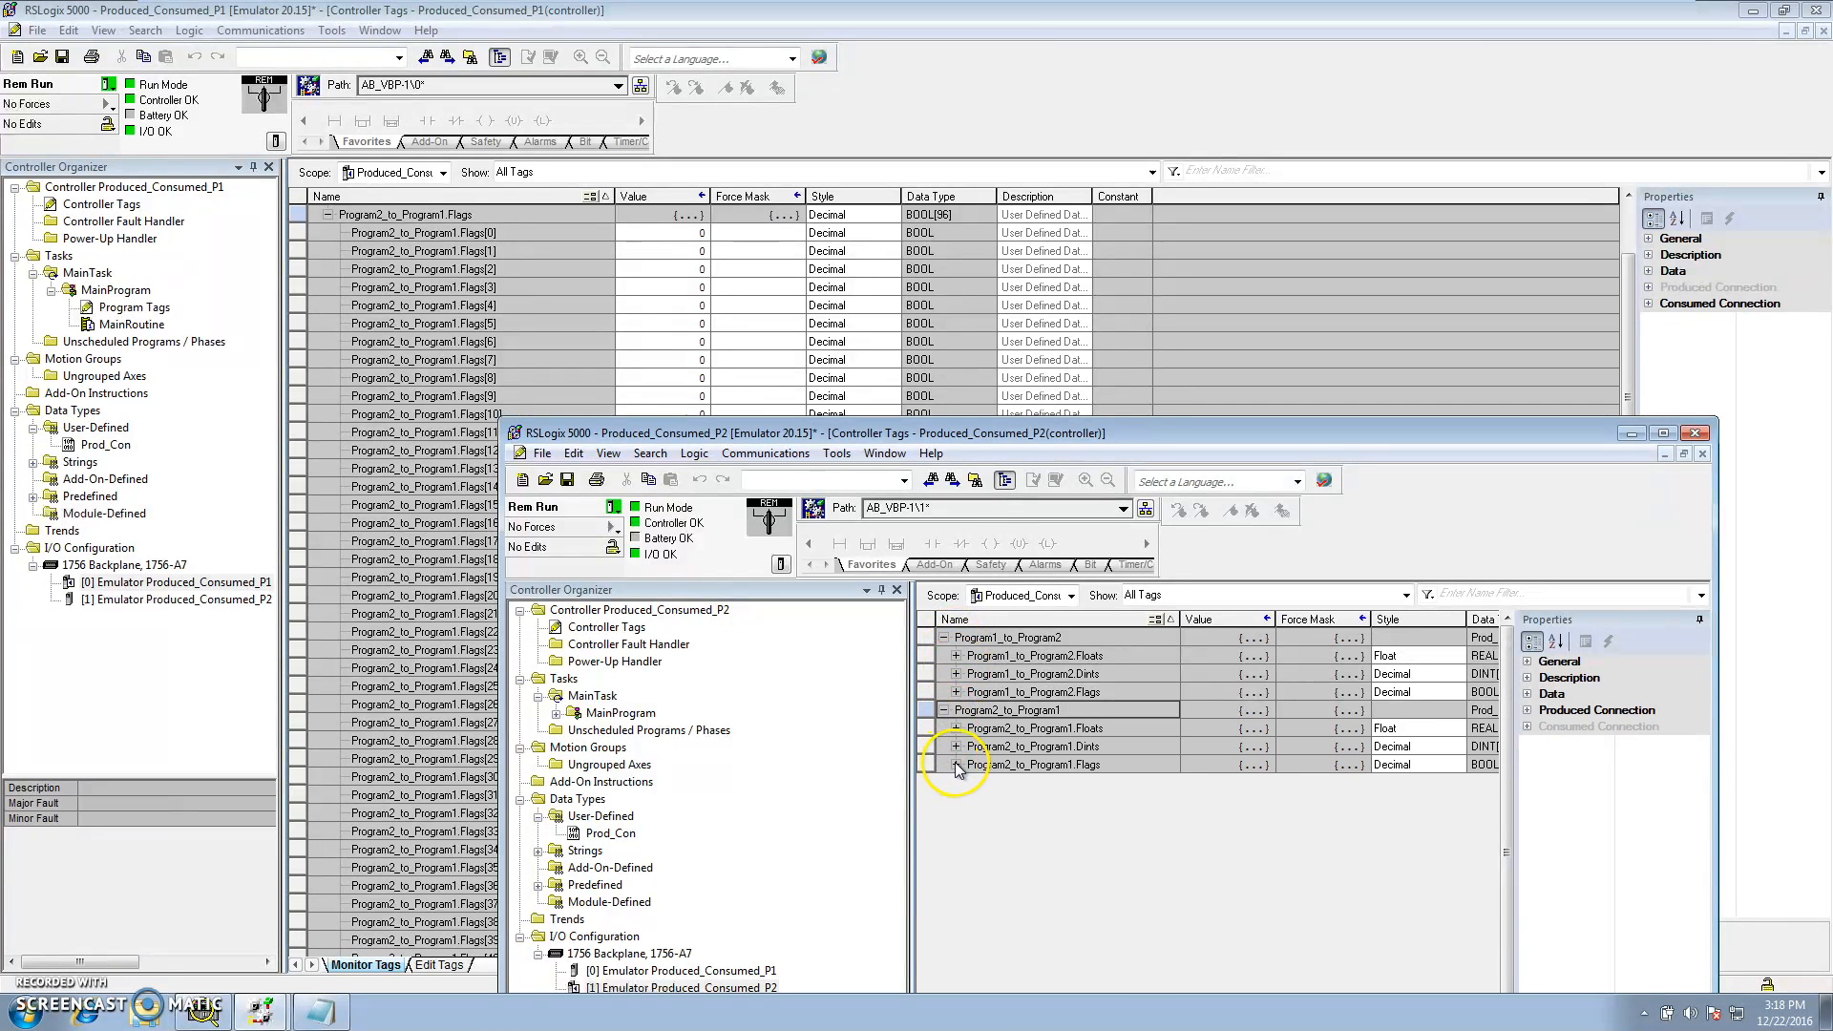
pyautogui.click(955, 765)
pyautogui.click(1271, 657)
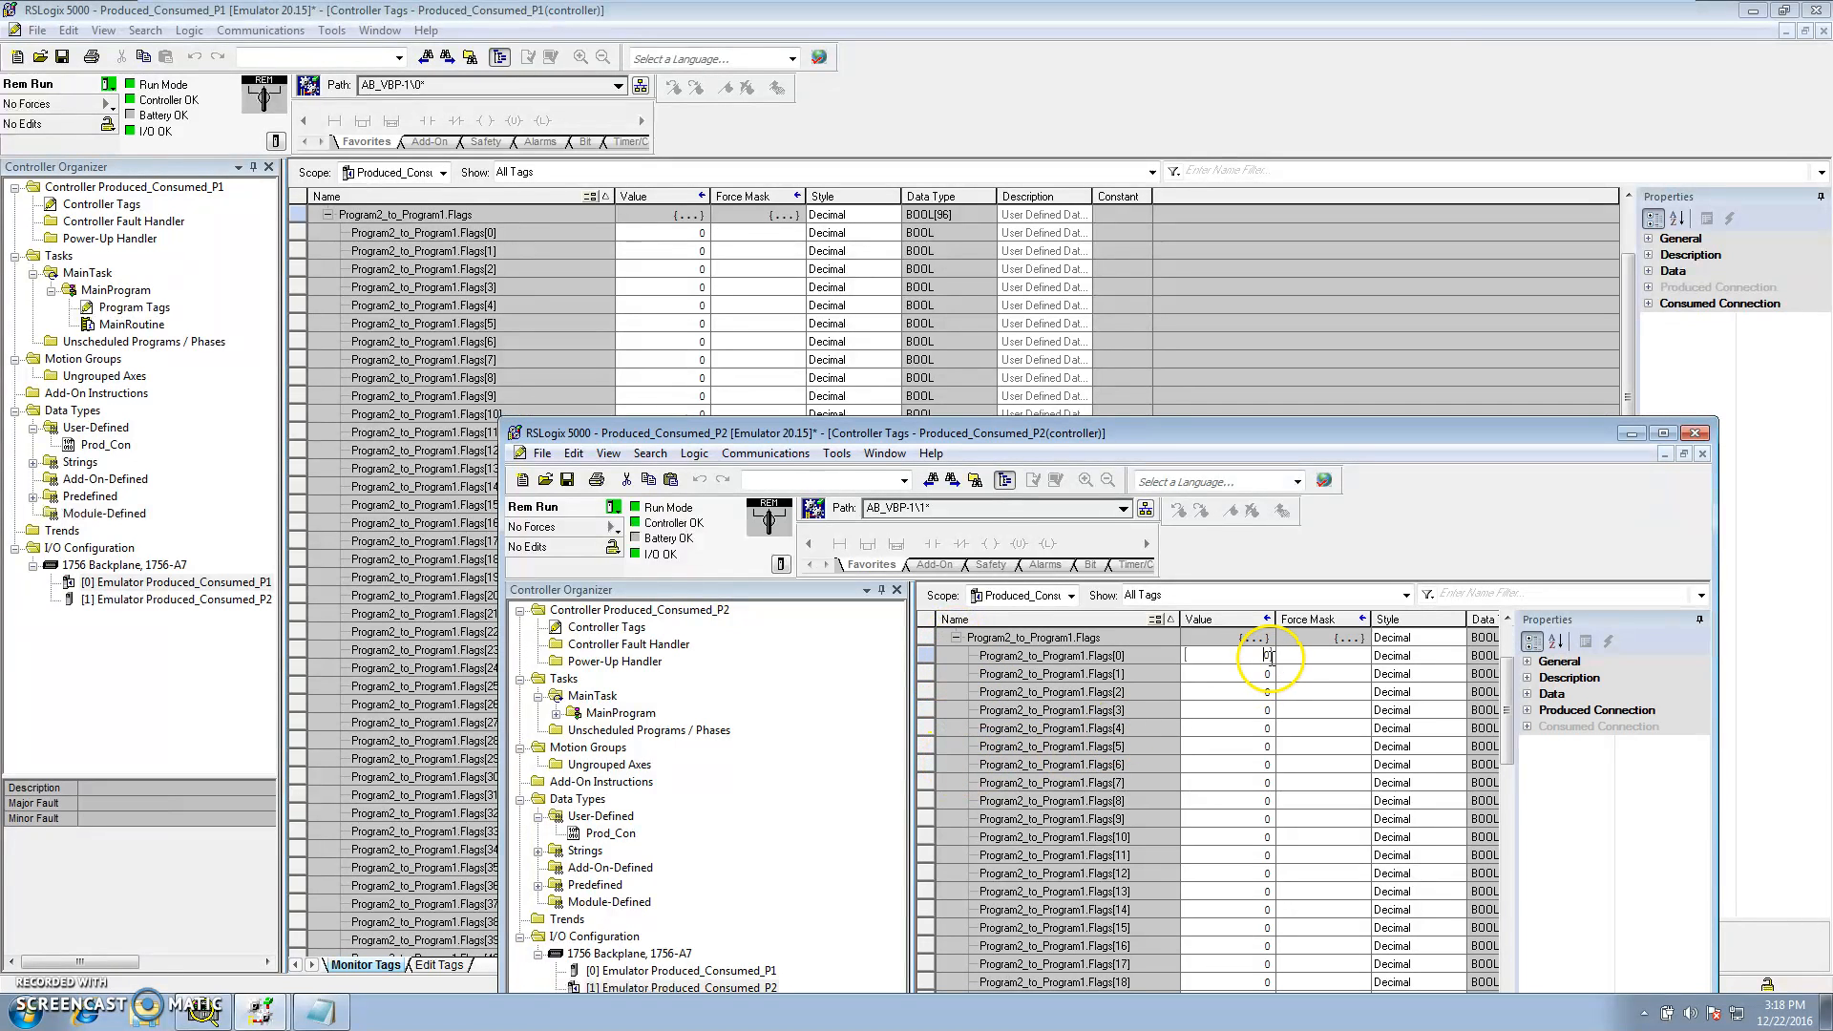